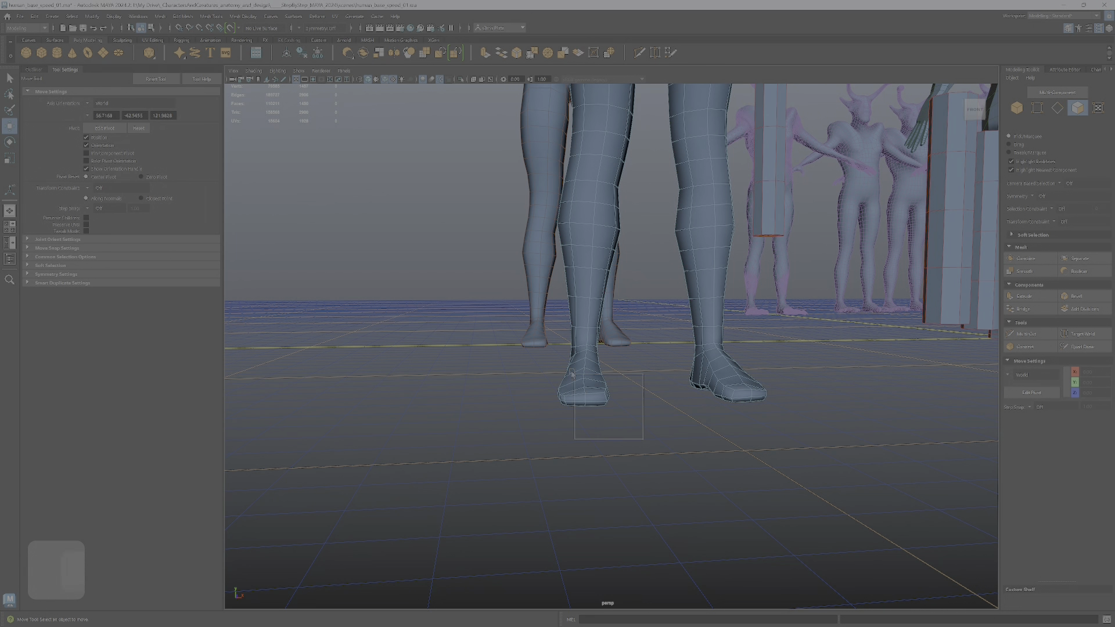
Delete every face of the body mesh except the one foot and ankle, and place a duplicate of the foot in front of it.
drag(643, 441, 537, 337)
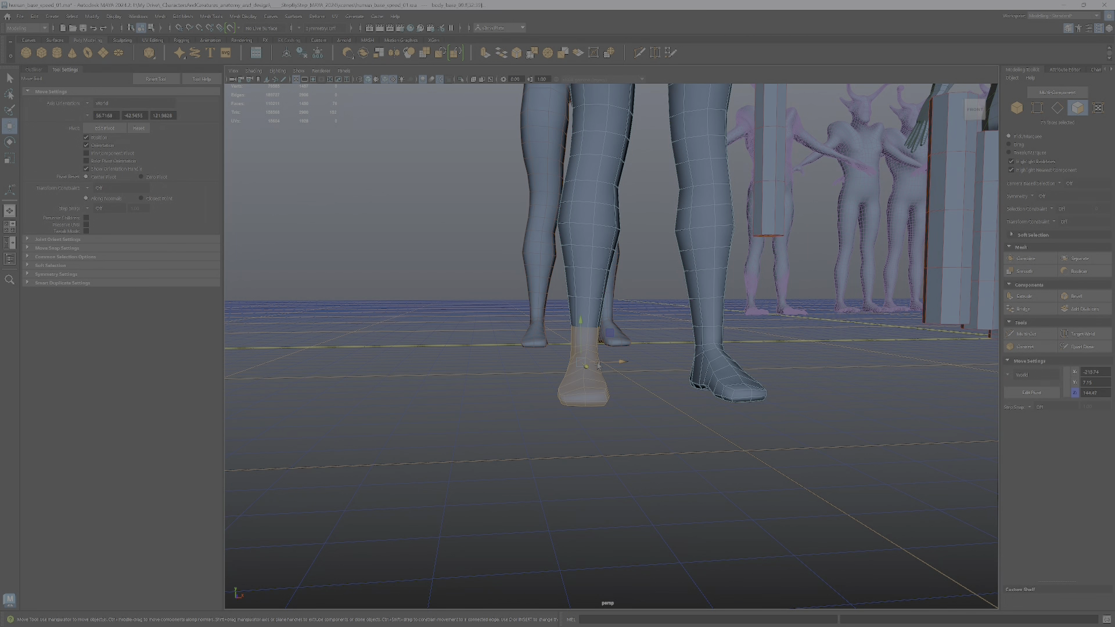
key(ctrl+shift+i)
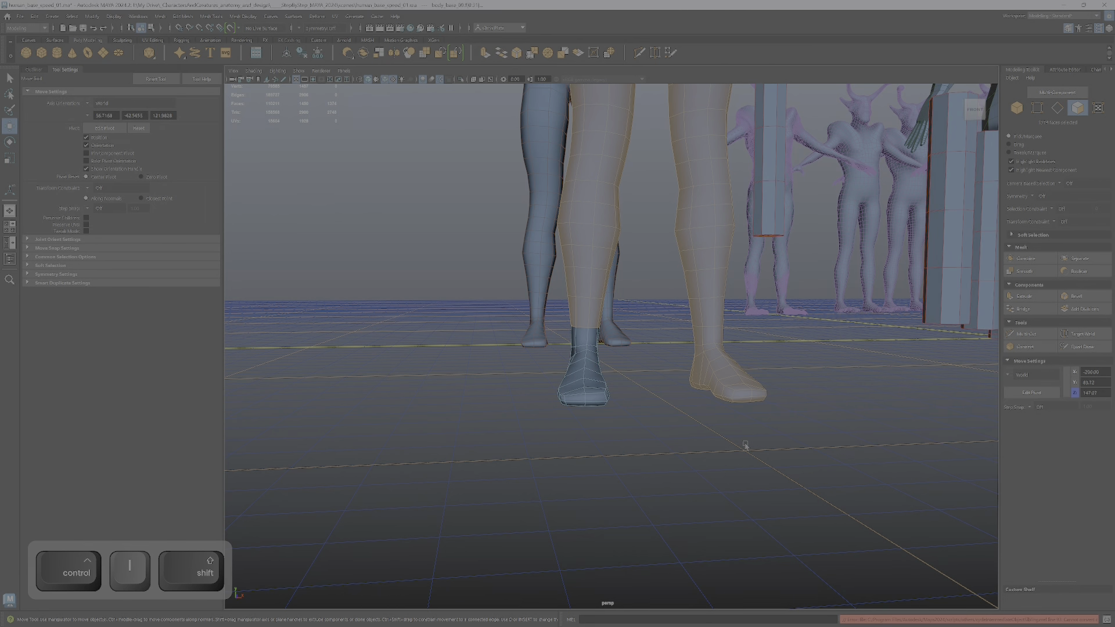
key(Delete)
right_drag(615, 404, 652, 348)
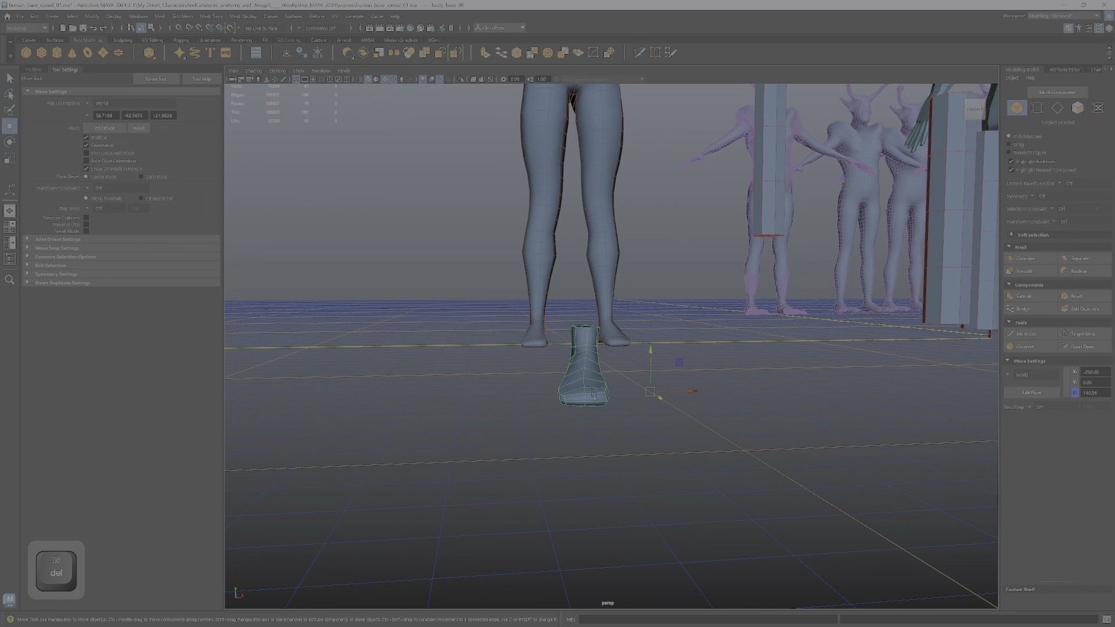
alt+drag(652, 349, 558, 321)
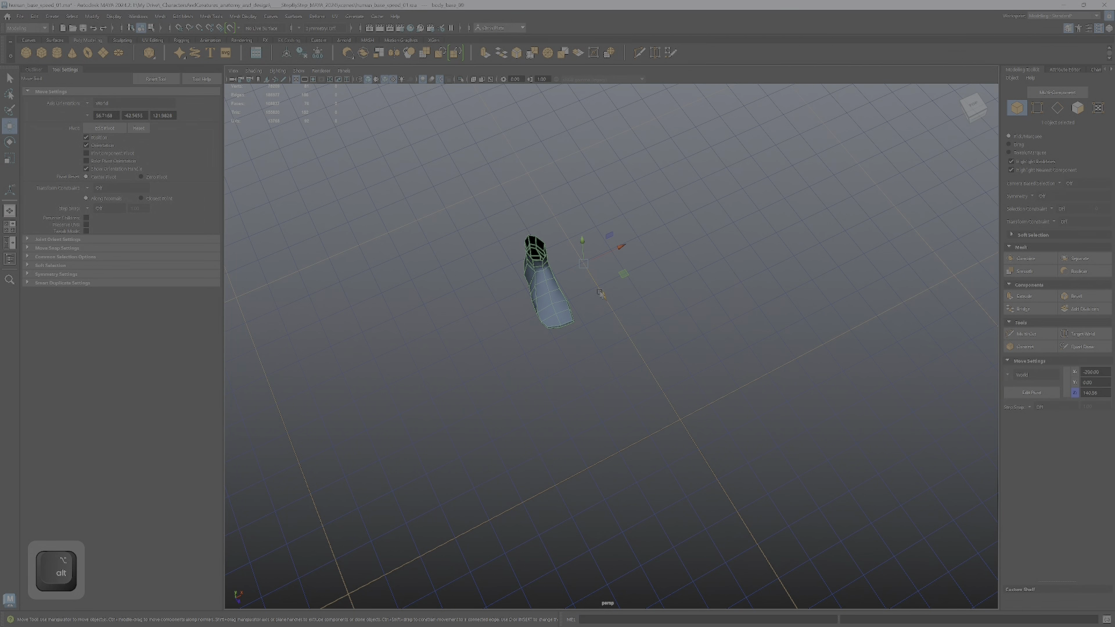
shift+drag(601, 291, 654, 411)
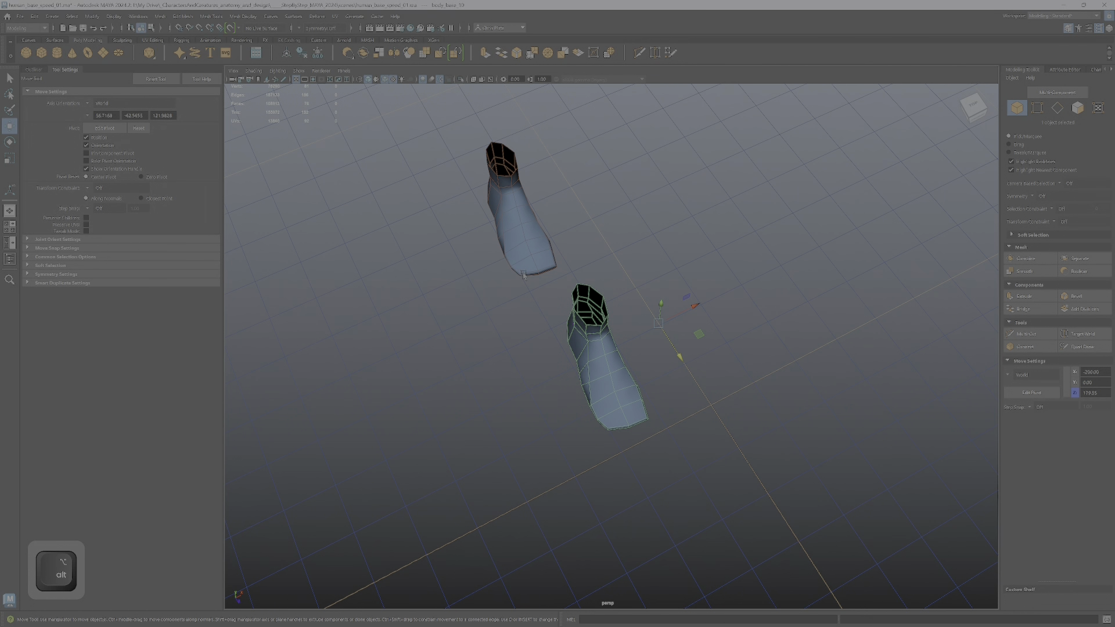
Select the edge loop running along the lower side of the duplicated foot near its sole.
alt+drag(524, 275, 606, 362)
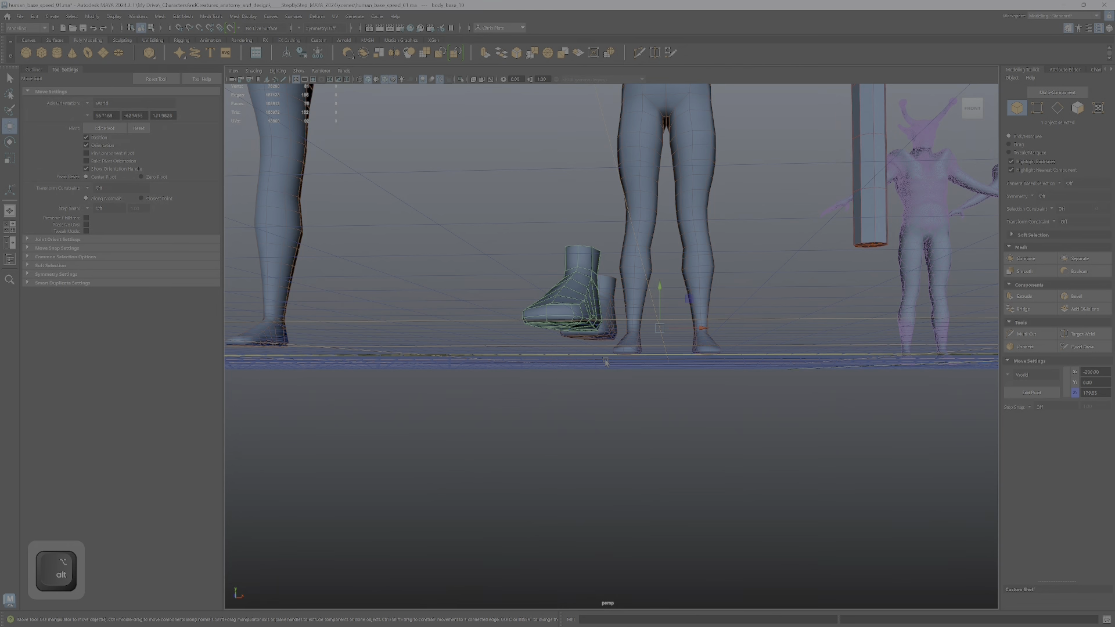
mouse_move(861, 378)
alt+mouse_down()
mouse_move(864, 448)
mouse_move(802, 433)
mouse_move(791, 411)
mouse_move(685, 461)
mouse_move(668, 418)
mouse_move(854, 363)
alt+mouse_up()
alt+middle_drag(773, 354, 599, 348)
alt+drag(599, 349, 509, 266)
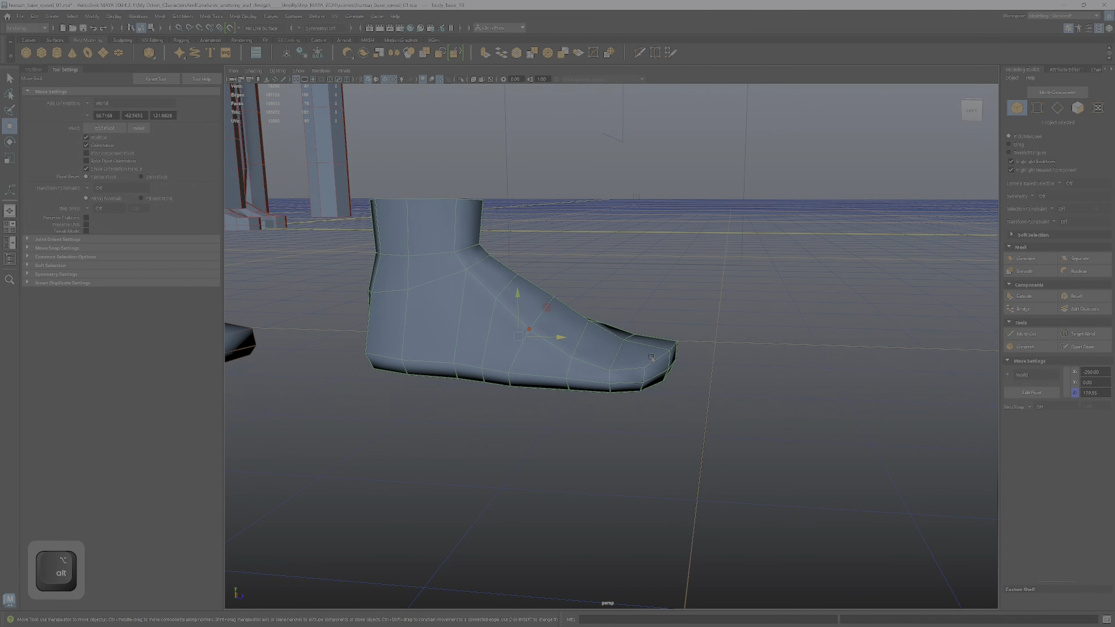
right_drag(563, 380, 564, 353)
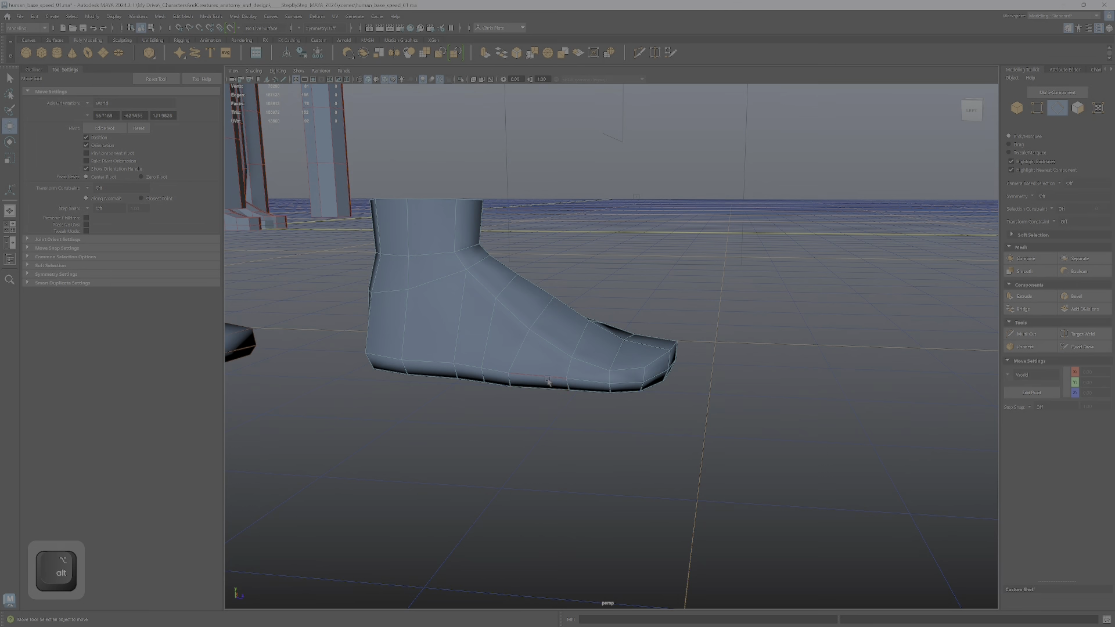
double_click(544, 387)
alt+drag(526, 406, 698, 367)
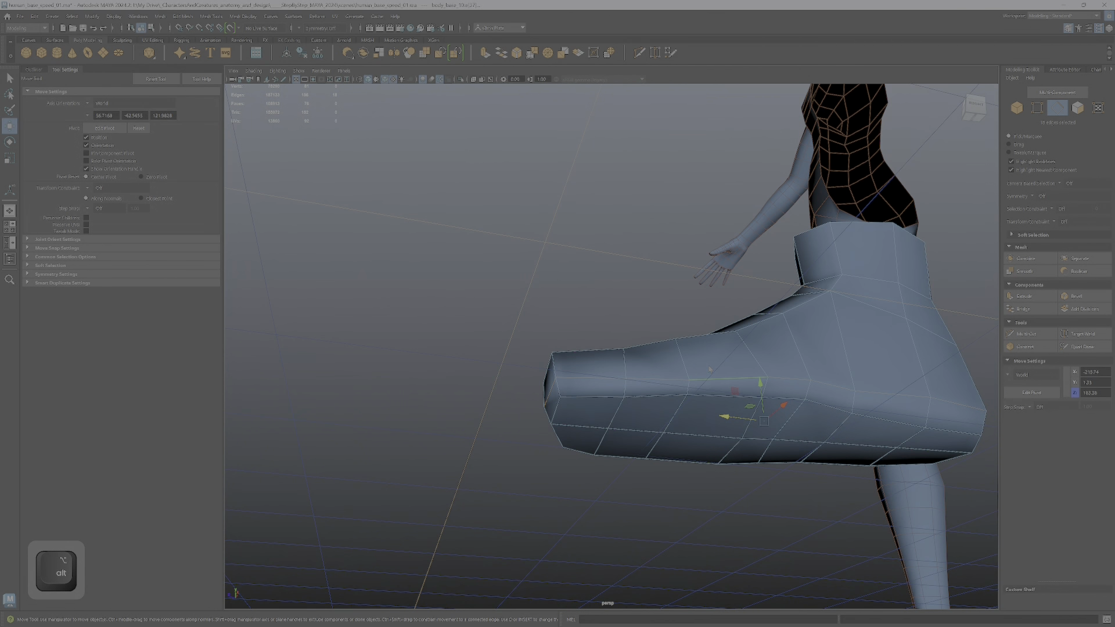
Extrude the inner side faces of the duplicated foot's forefoot outward to widen the big-toe side.
right_click(710, 369)
right_drag(714, 351, 708, 391)
ctrl+shift+click(650, 367)
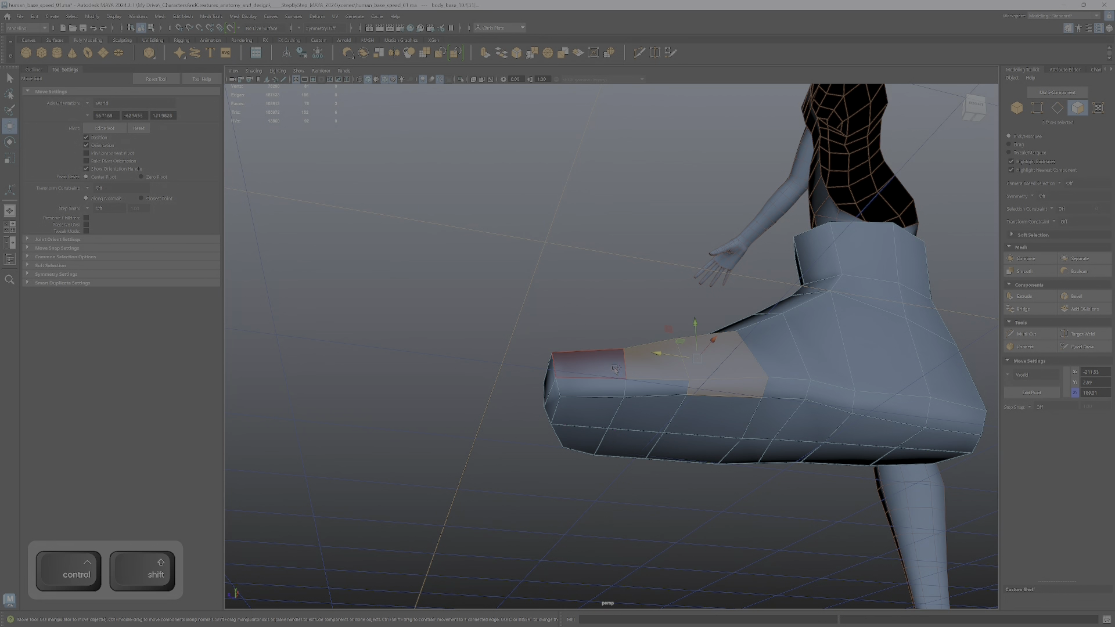
ctrl+shift+click(604, 369)
ctrl+shift+click(661, 393)
ctrl+shift+click(593, 388)
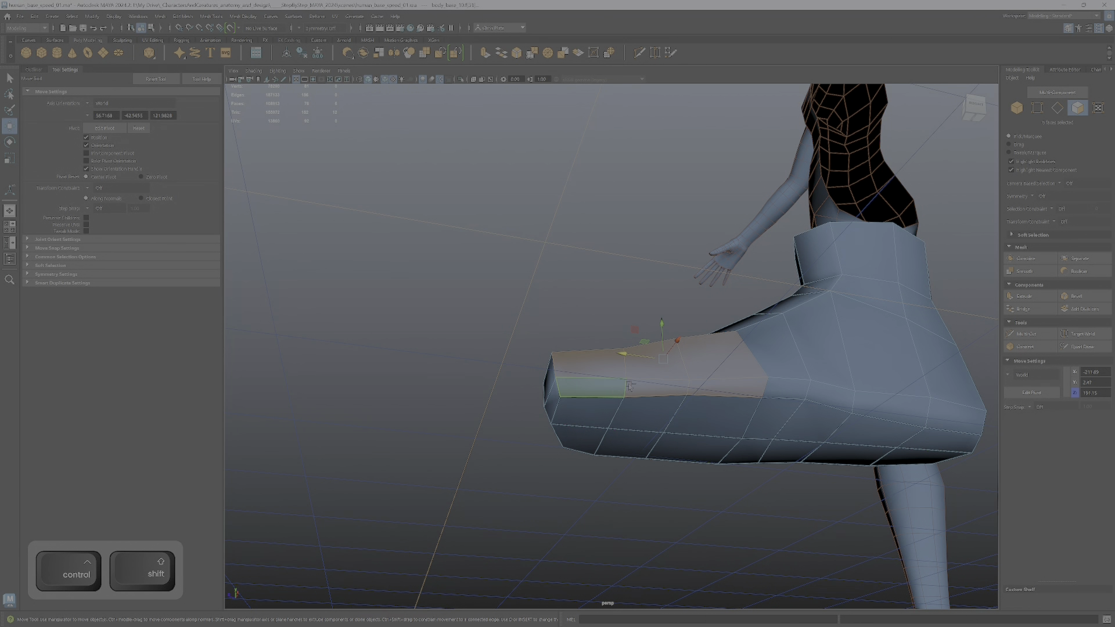
alt+drag(594, 388, 741, 389)
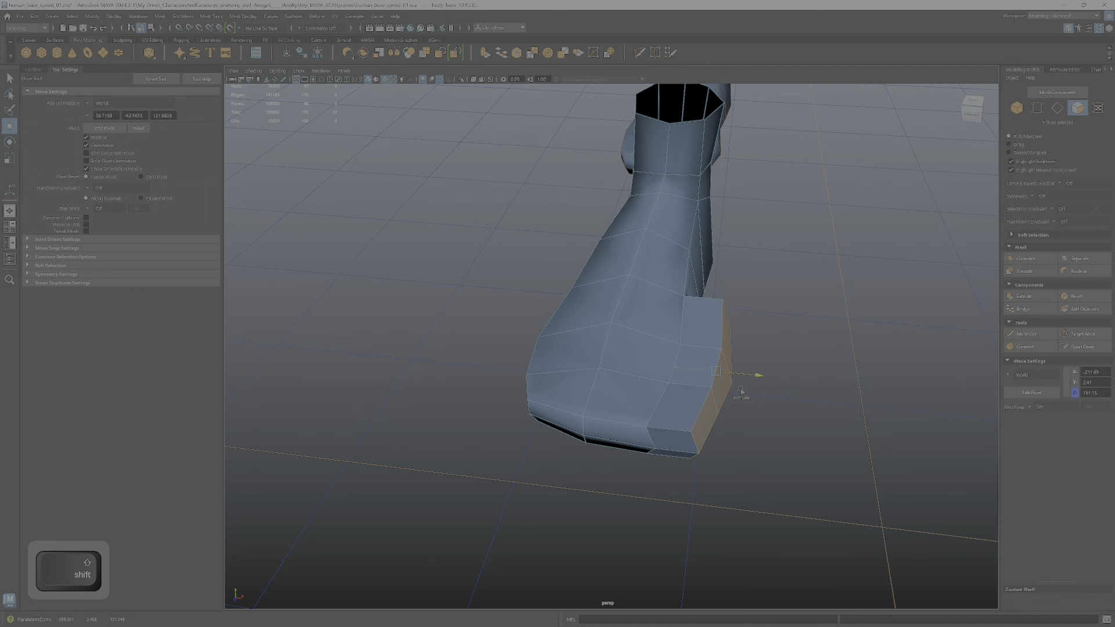
shift+drag(741, 391, 677, 383)
Adjust the lower front vertex and the rear corner vertices of the extruded big-toe side.
right_drag(677, 383, 635, 384)
click(684, 440)
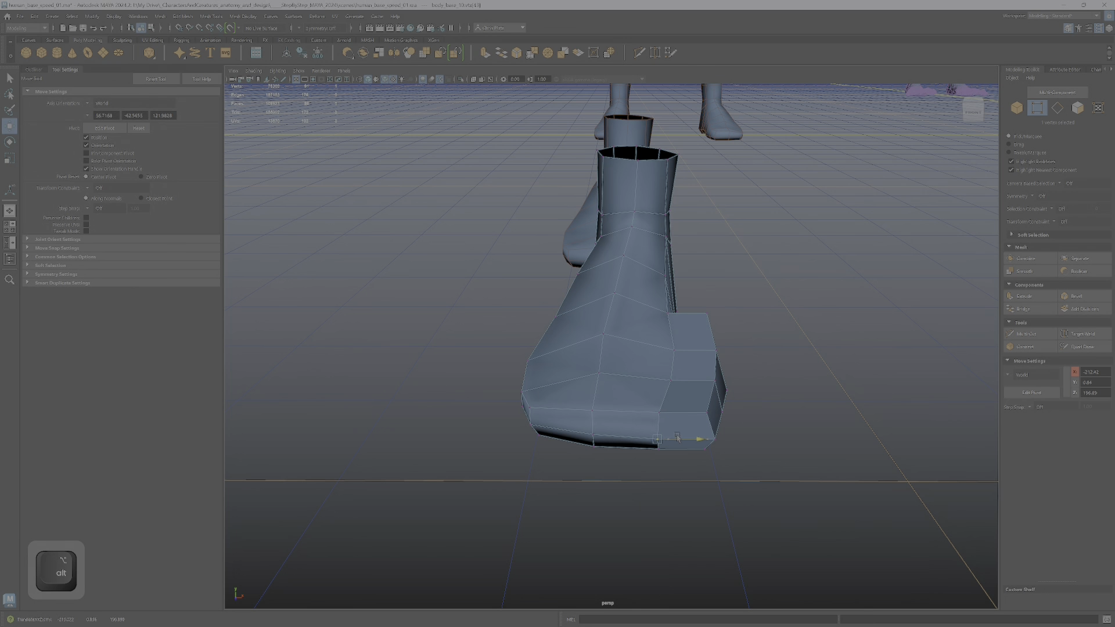
alt+drag(699, 419, 771, 443)
shift+click(736, 408)
drag(732, 409, 734, 410)
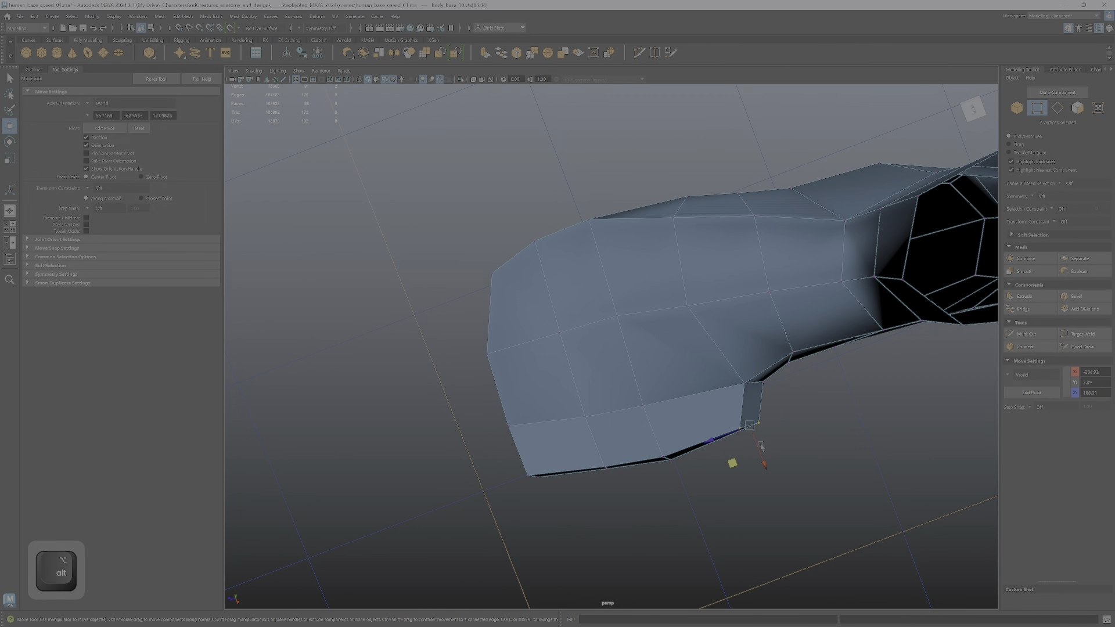
Move the underside vertex at the rear corner of the extrusion to smooth its transition into the sole.
alt+drag(758, 451, 788, 401)
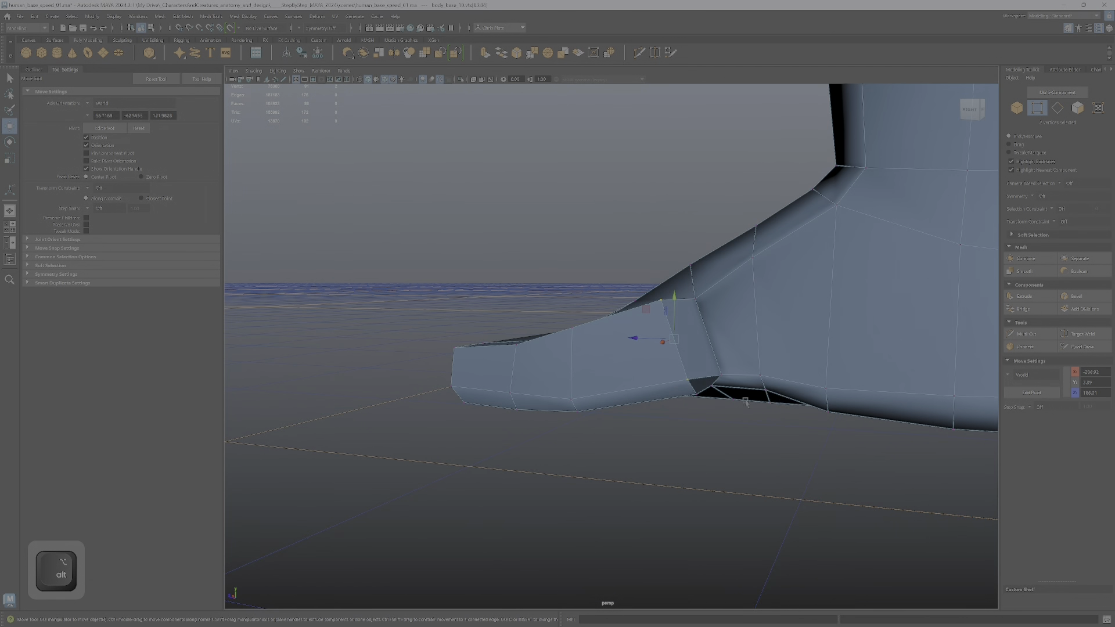
ctrl+shift+click(701, 394)
alt+drag(702, 394, 668, 340)
alt+middle_drag(631, 232, 697, 410)
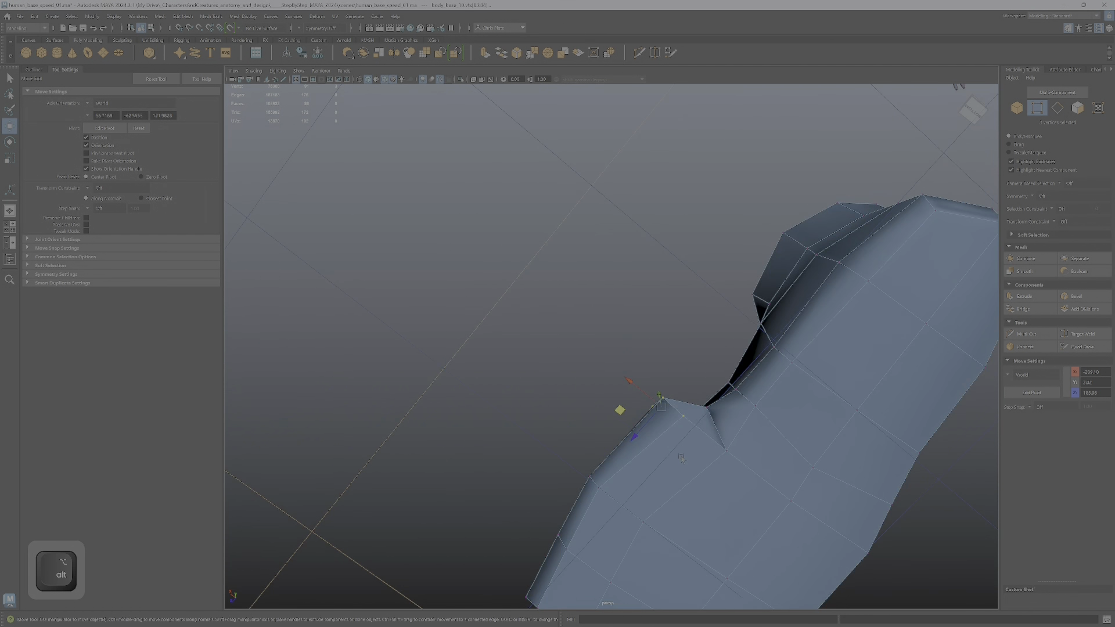
alt+drag(697, 409, 679, 376)
click(686, 378)
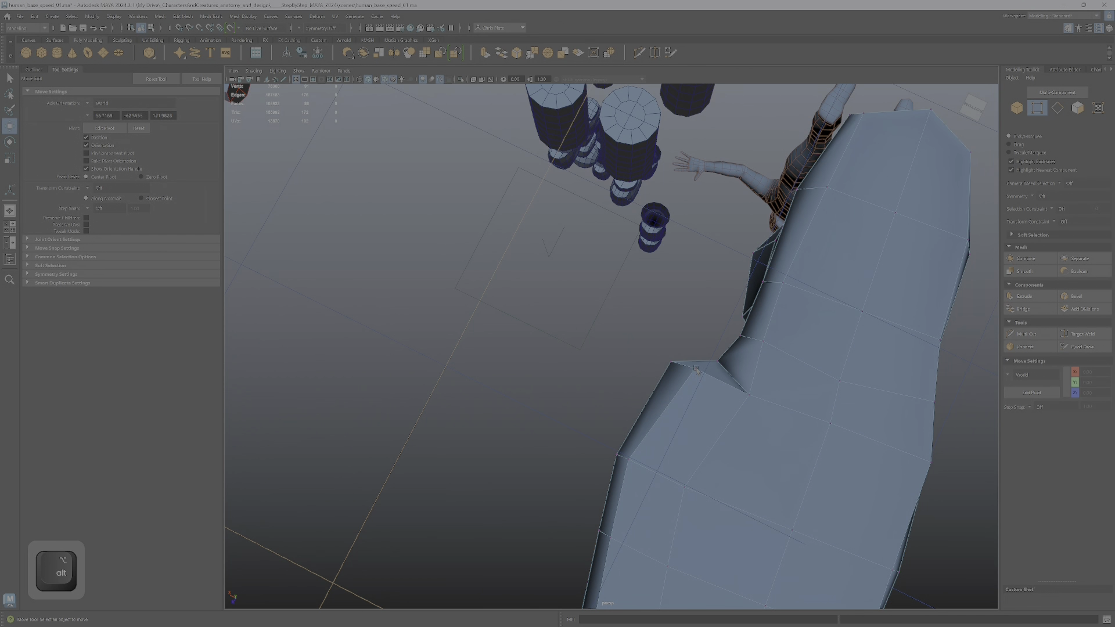
click(675, 380)
alt+drag(721, 386, 720, 409)
alt+right_drag(720, 409, 768, 465)
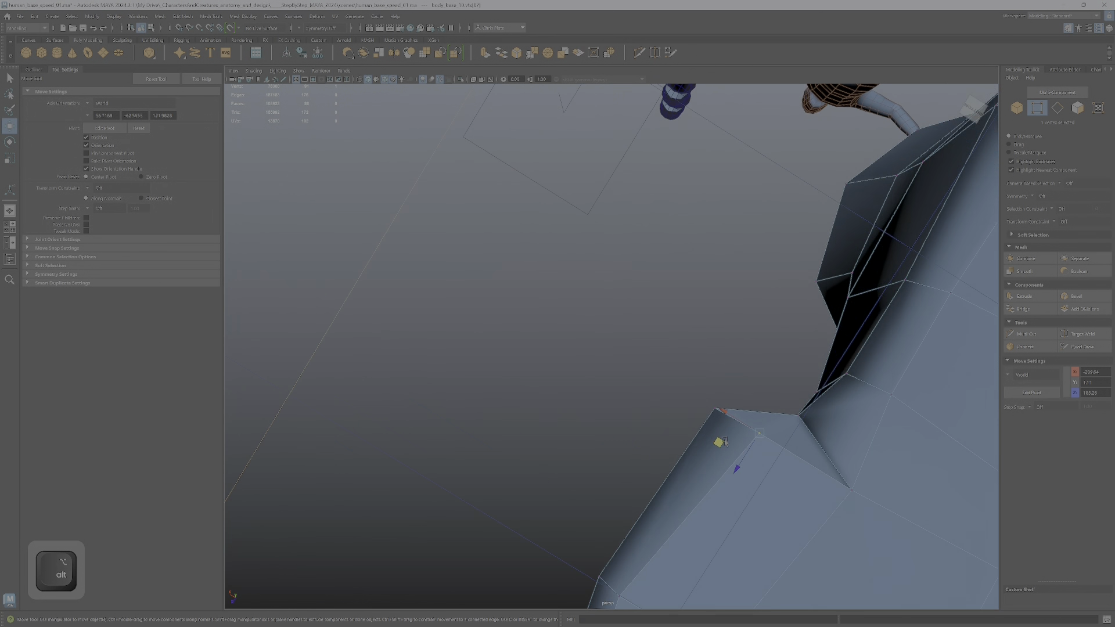
alt+middle_drag(768, 465, 700, 421)
alt+right_drag(699, 421, 733, 429)
alt+middle_drag(733, 429, 565, 283)
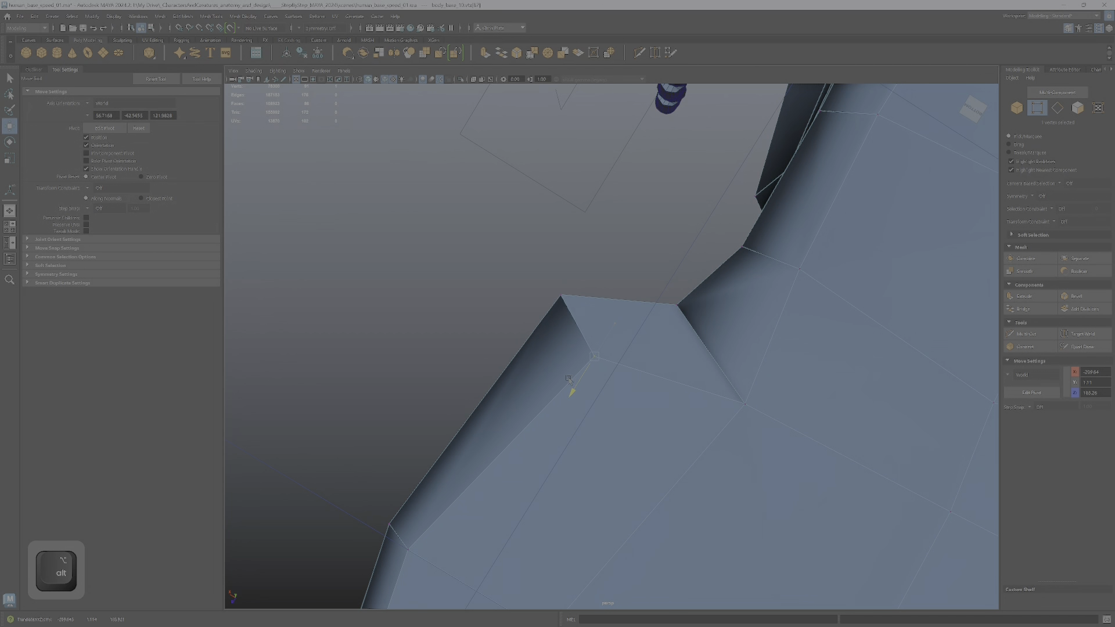
alt+drag(553, 410, 733, 478)
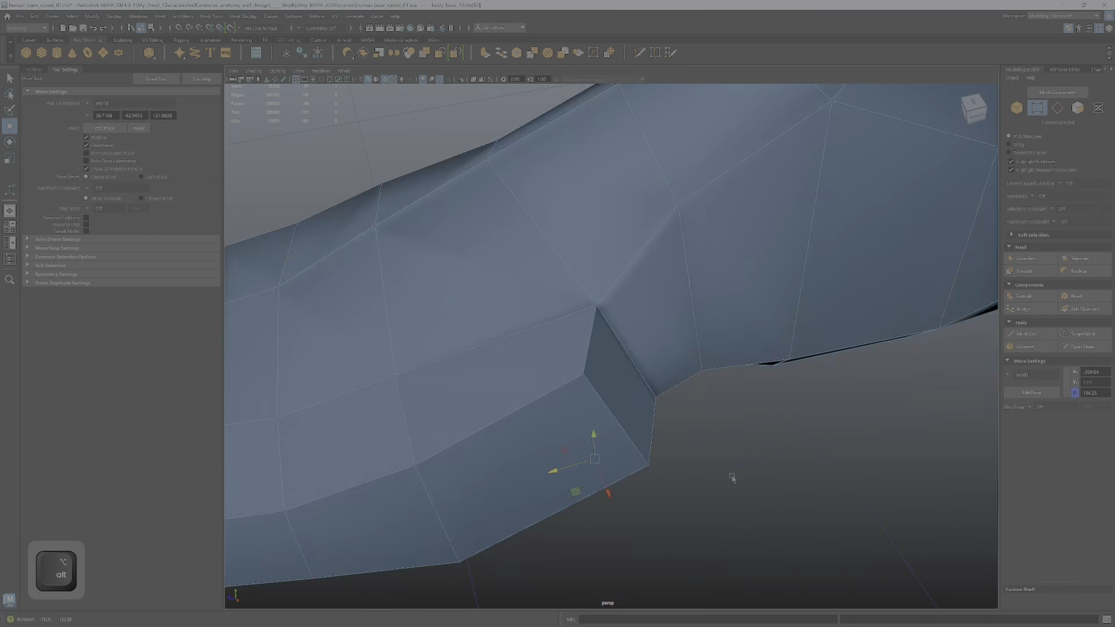
Reposition the upper and lower vertices at the extrusion's rear corner to taper it into the side of the foot.
ctrl+shift+click(586, 379)
ctrl+shift+drag(568, 427, 564, 435)
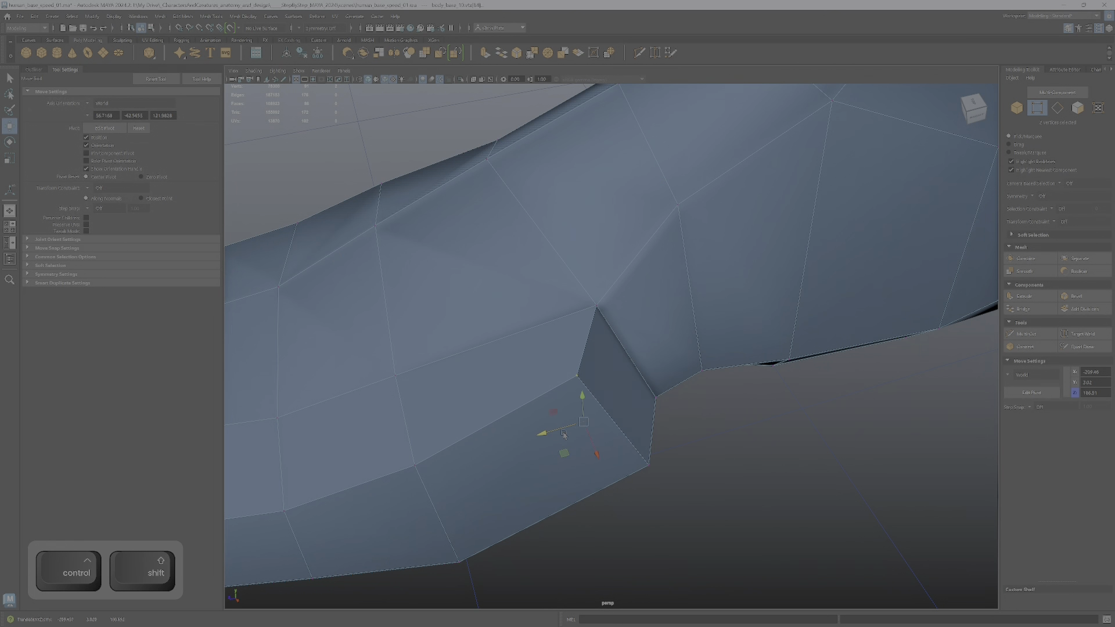
mouse_move(645, 485)
alt+mouse_down()
mouse_move(666, 440)
mouse_move(648, 494)
alt+mouse_up()
drag(643, 452, 557, 353)
alt+drag(598, 443, 582, 340)
drag(535, 388, 538, 461)
Move the underside vertex at the extrusion's rear corner closer to the foot's outer contour.
alt+drag(725, 385, 552, 359)
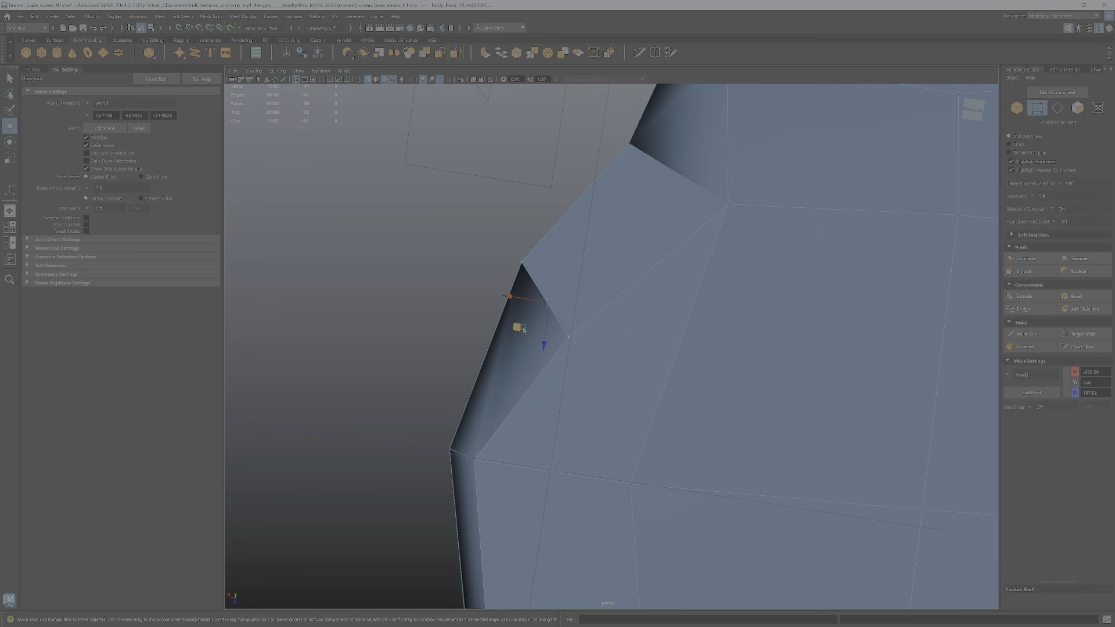
drag(521, 329, 546, 357)
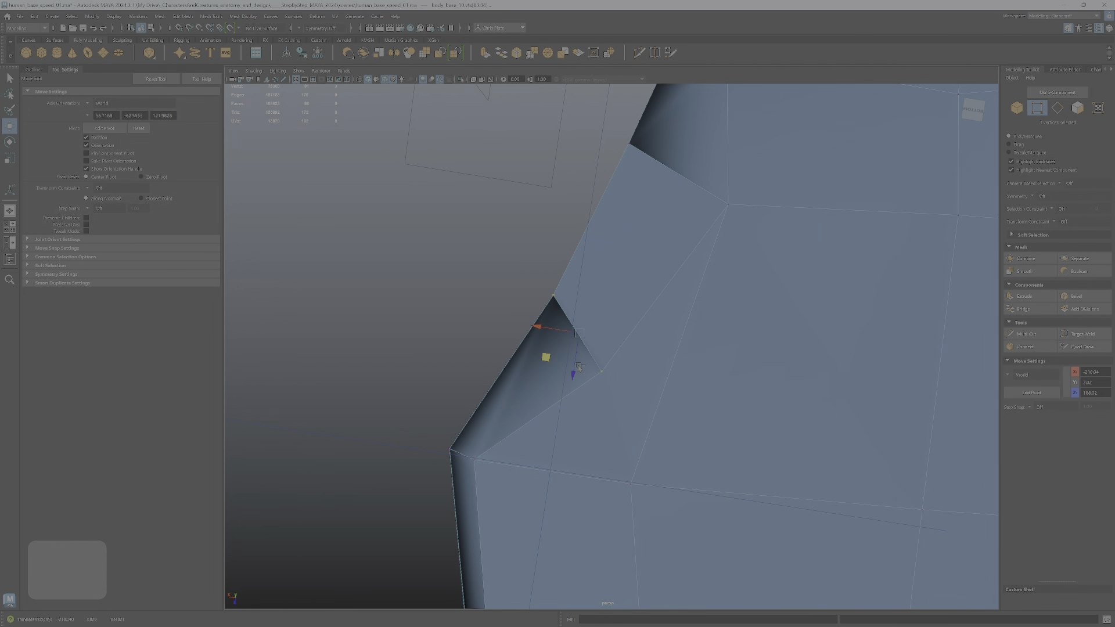
key(ctrl+z)
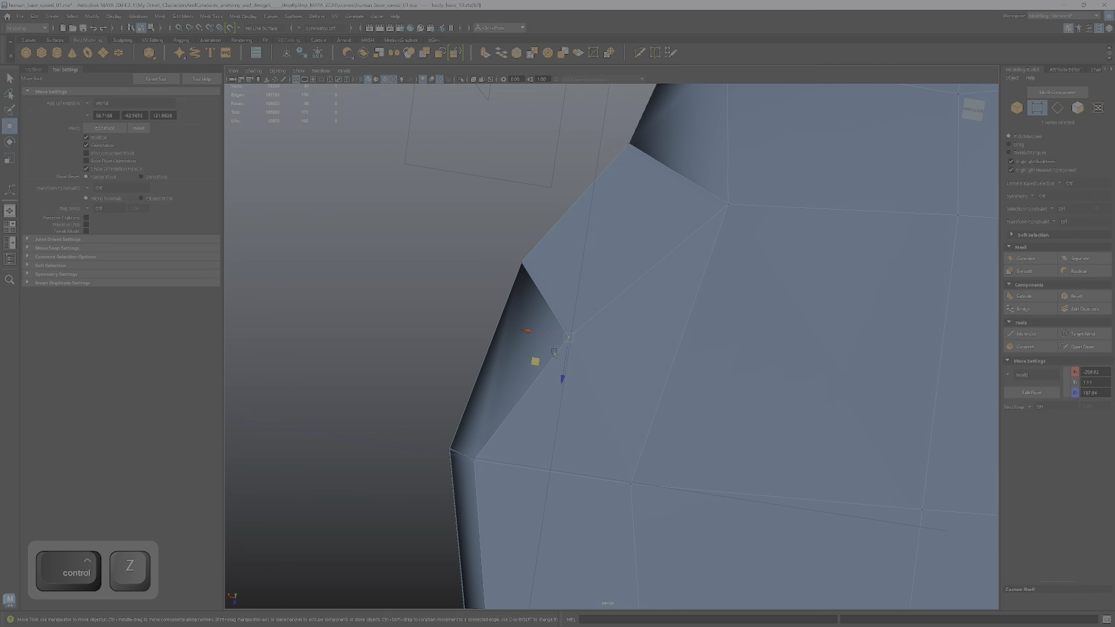
drag(569, 338, 552, 310)
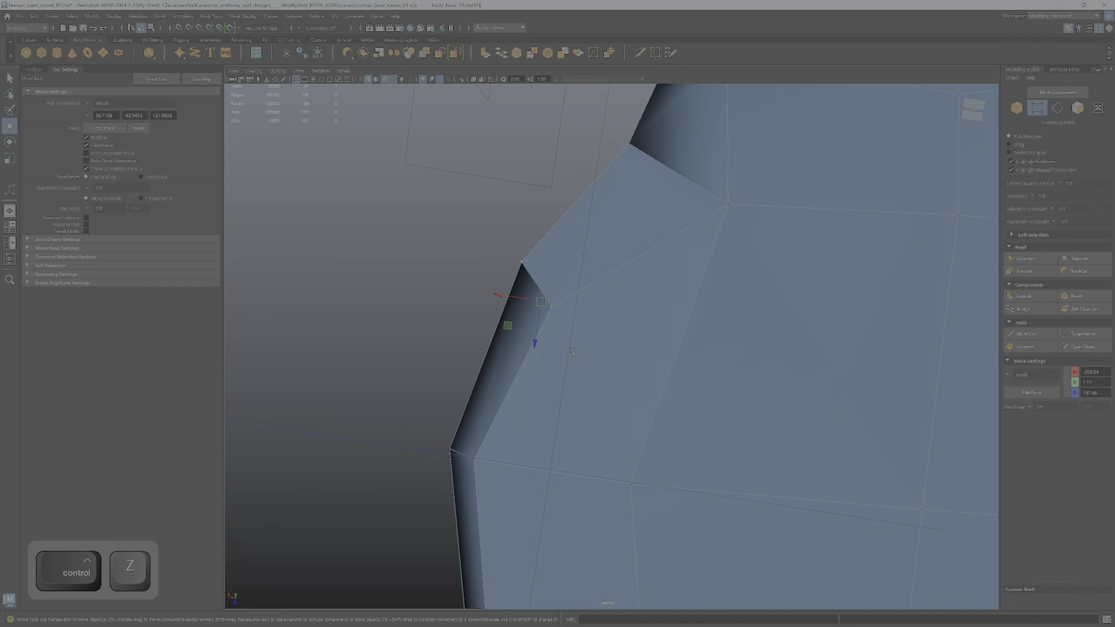
Lower the extrusion's rear corner vertices so the widened side blends with the top of the foot.
alt+drag(493, 240, 746, 424)
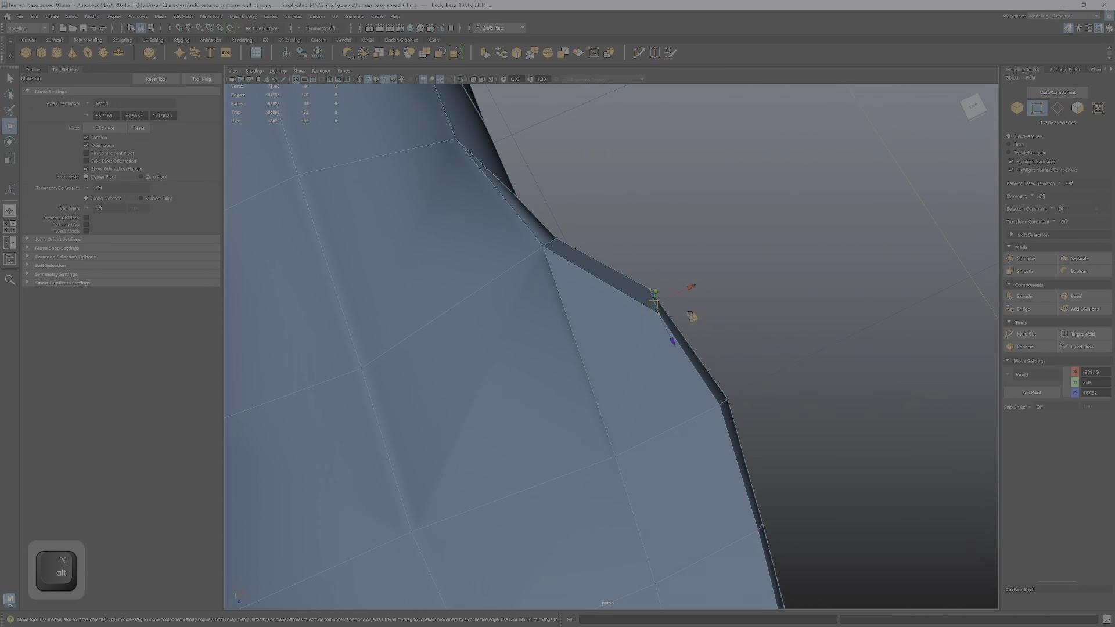
alt+drag(691, 315, 582, 373)
alt+drag(648, 349, 703, 462)
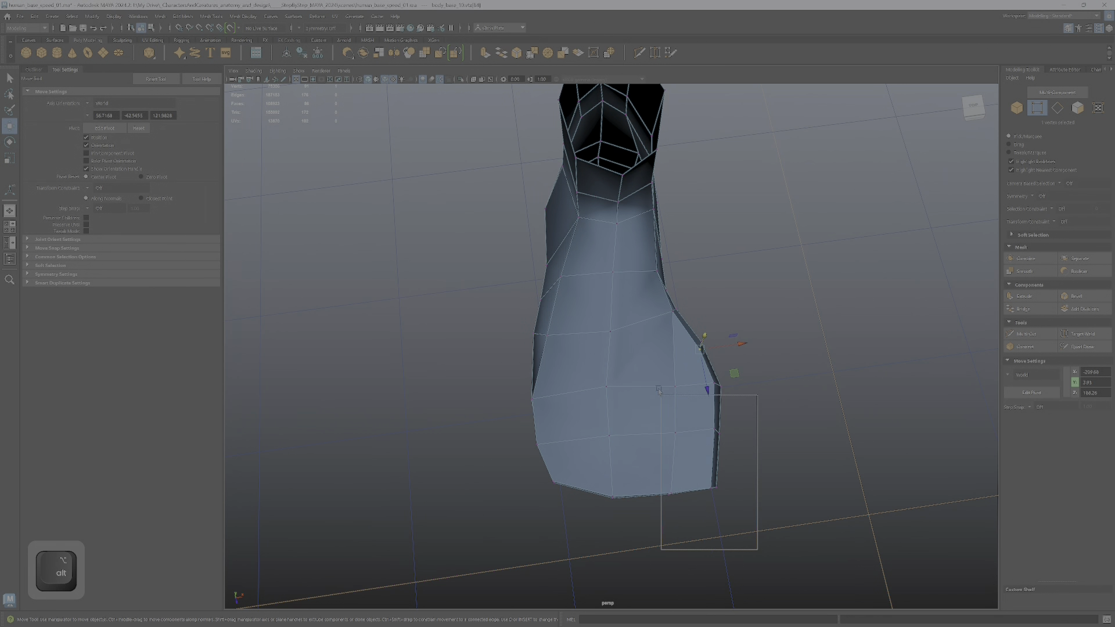
drag(651, 303, 653, 311)
Shift the vertices along the forefoot's middle edge line sideways to even out the toe area.
drag(728, 385, 662, 448)
alt+drag(684, 529, 559, 293)
drag(626, 493, 671, 359)
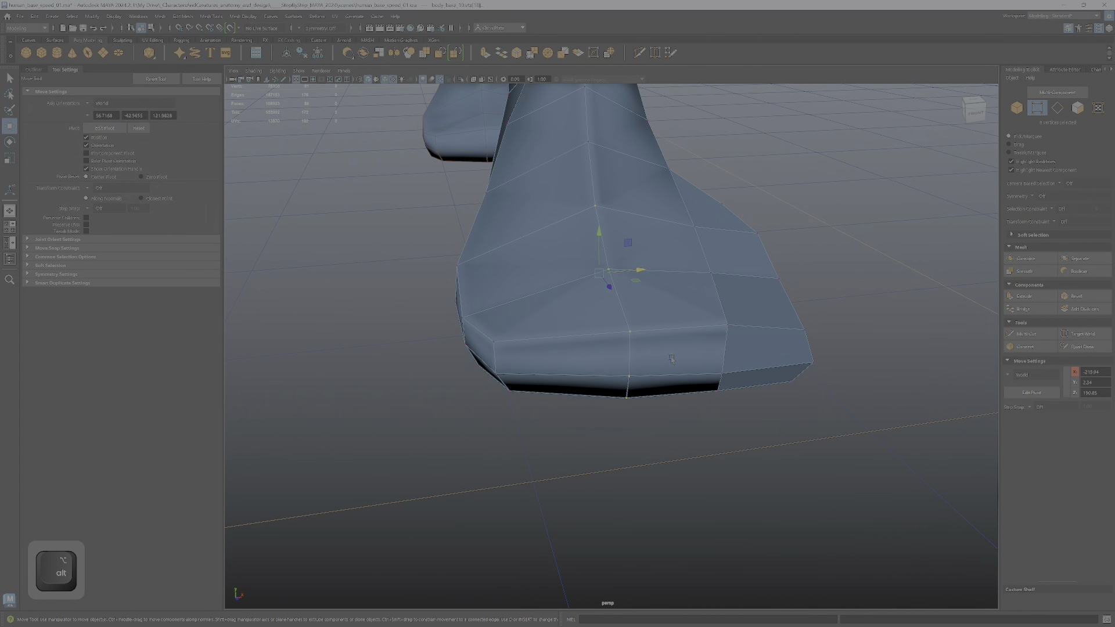
alt+drag(752, 371, 571, 341)
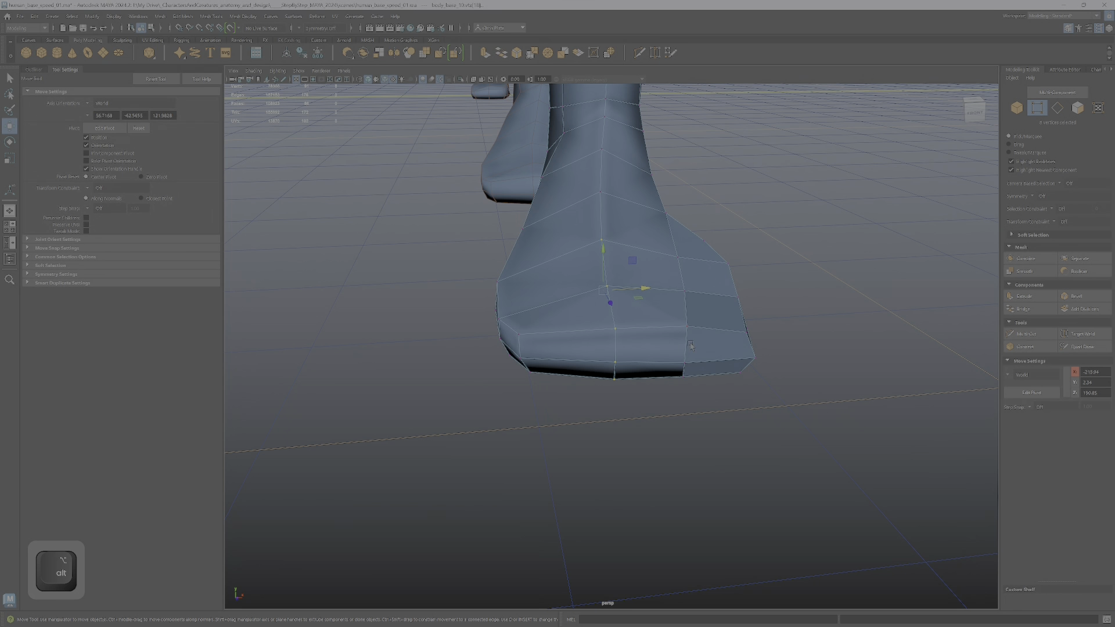
right_drag(601, 352, 601, 374)
click(706, 369)
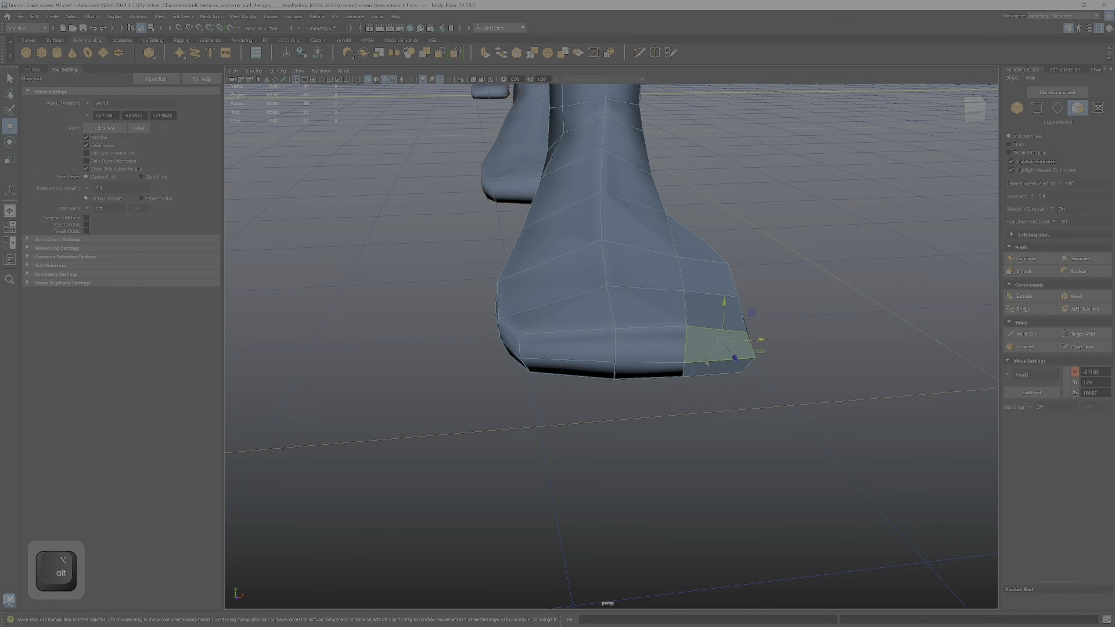
ctrl+shift+click(706, 370)
alt+drag(707, 406, 621, 406)
click(599, 375)
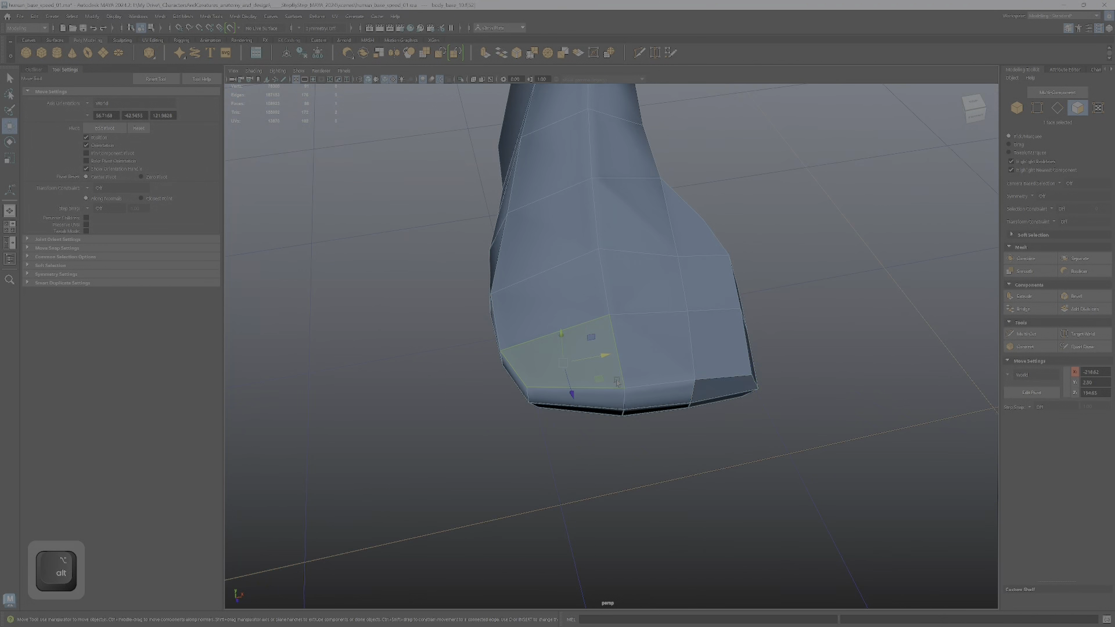
key(q)
click(523, 327)
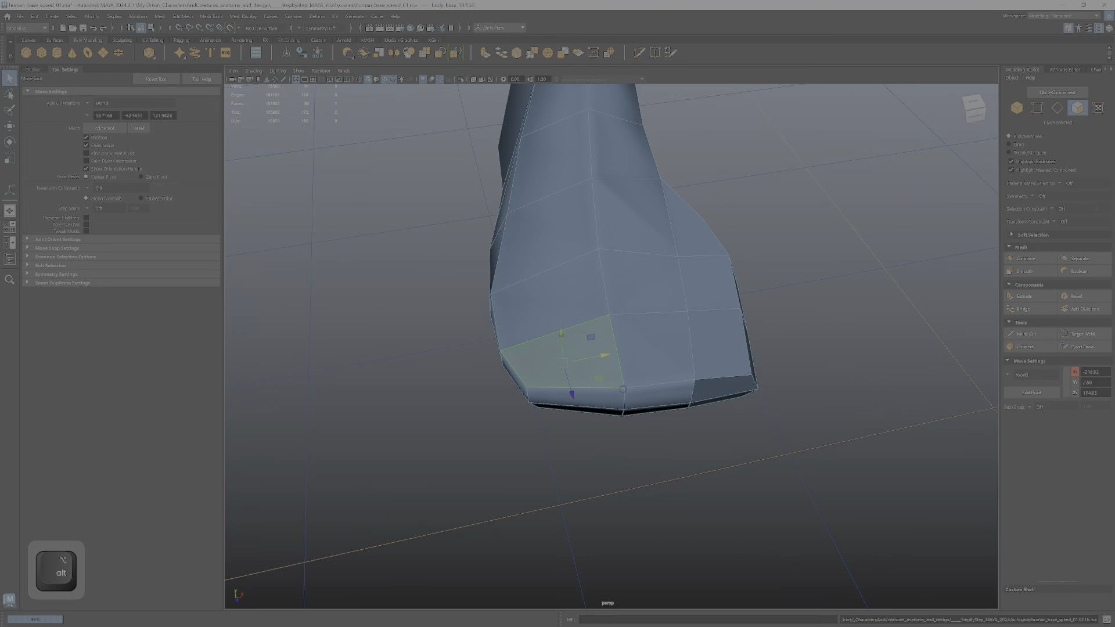
Connect the front edges at the toe tip, adding one dividing edge in the little-toe section and one in the middle section.
right_drag(622, 381, 616, 352)
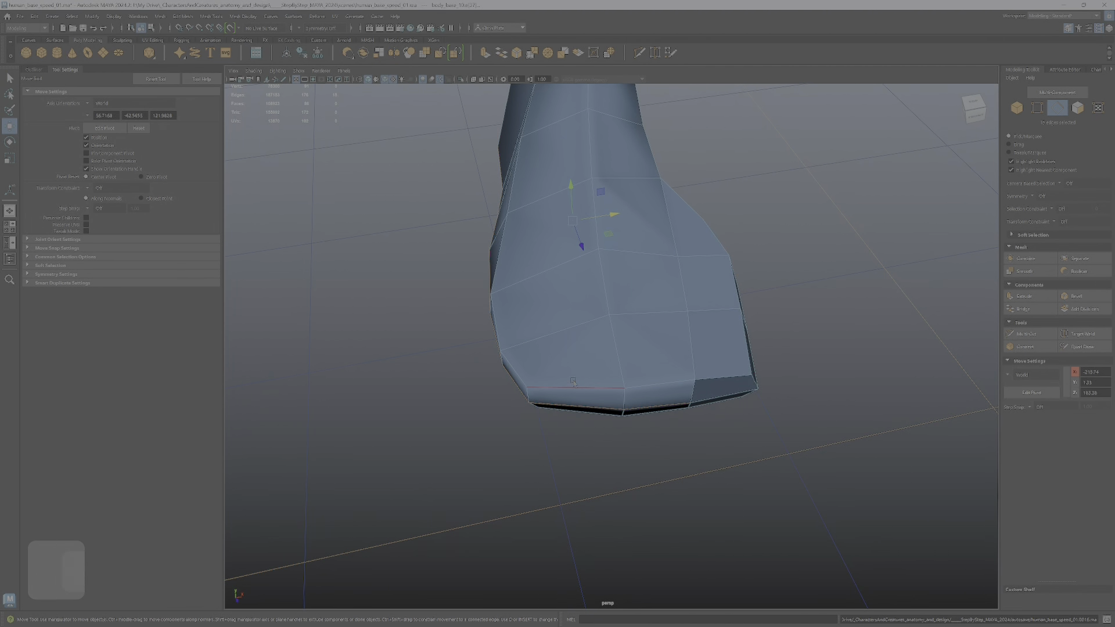
drag(581, 399, 596, 444)
alt+drag(596, 451, 566, 451)
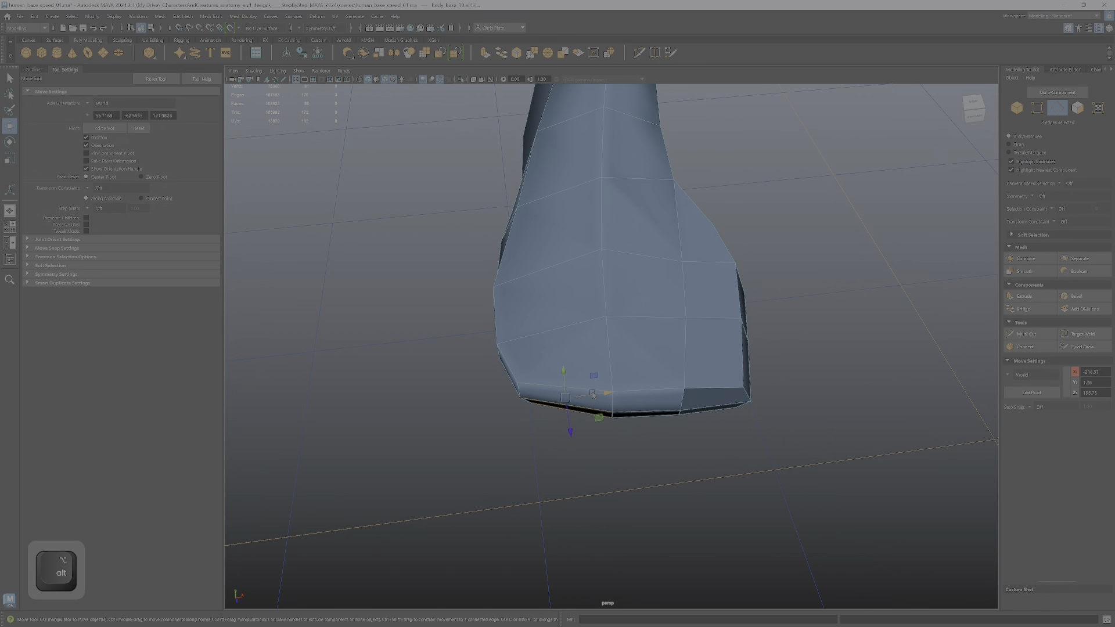
click(1026, 347)
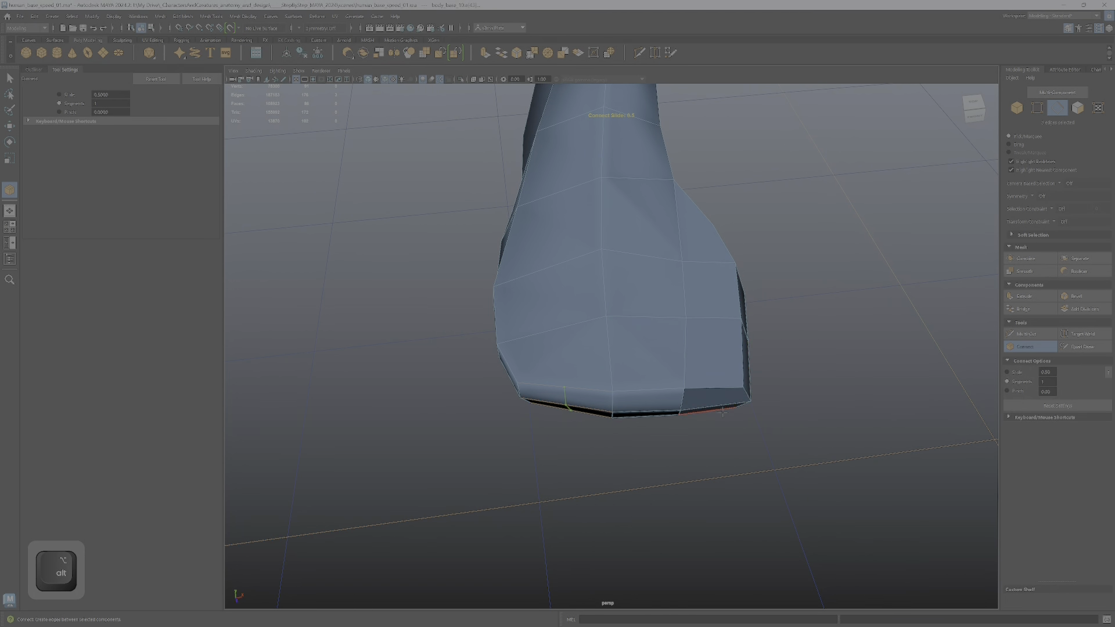
key(Return)
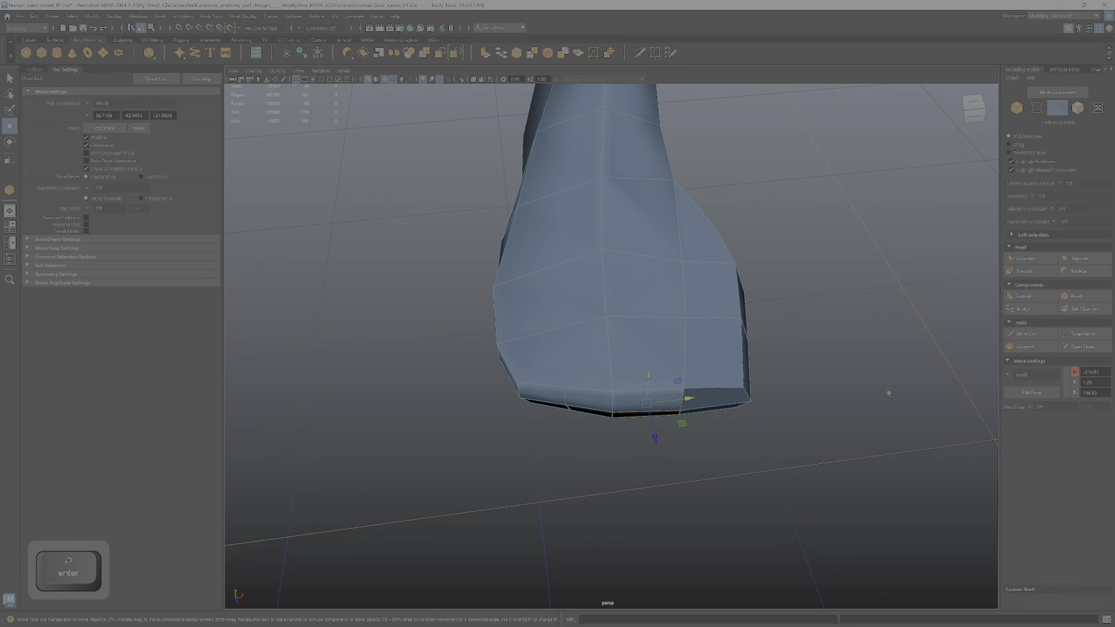
key(g)
click(1028, 347)
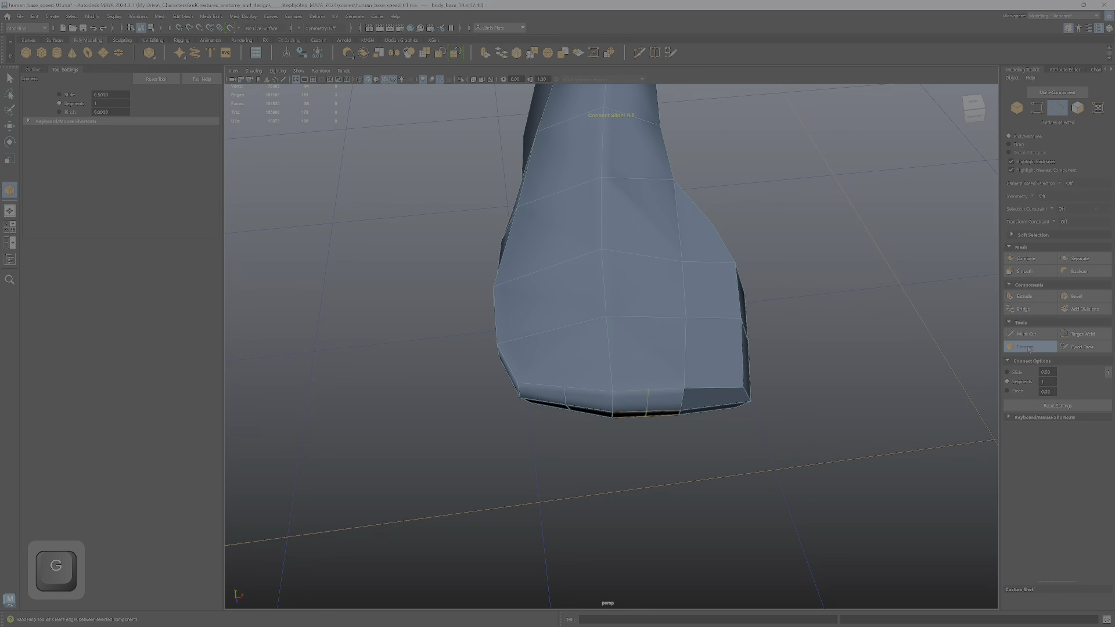
key(Return)
Cut a V on top of the toe area from one added toe-tip edge through the middle line's midpoint to the other.
scroll(565, 414, up, 3)
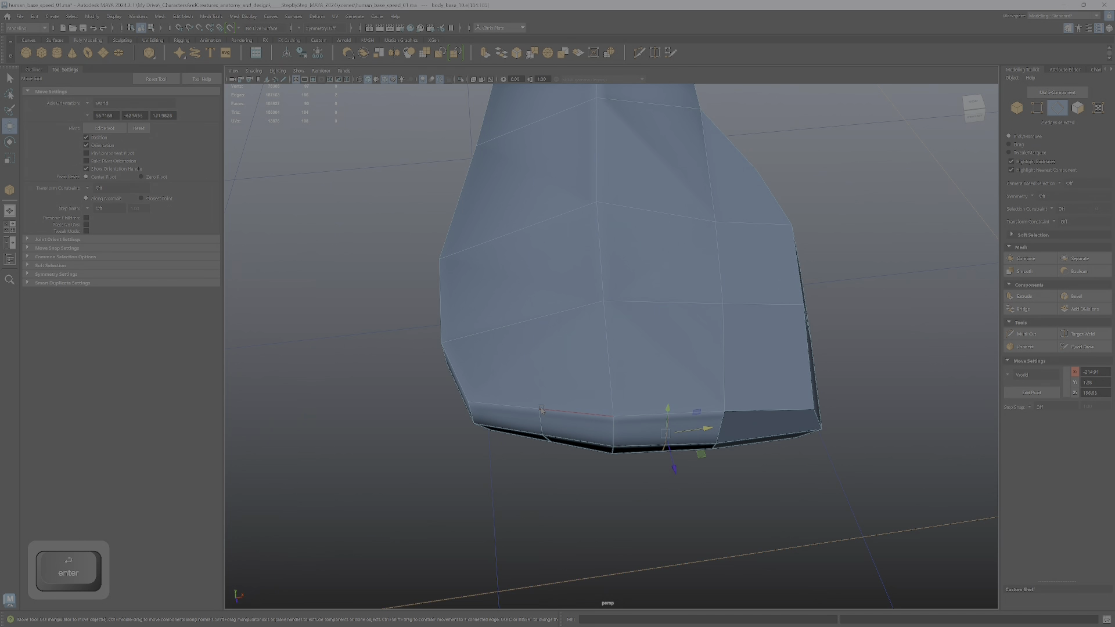
alt+drag(463, 345, 630, 421)
click(1032, 337)
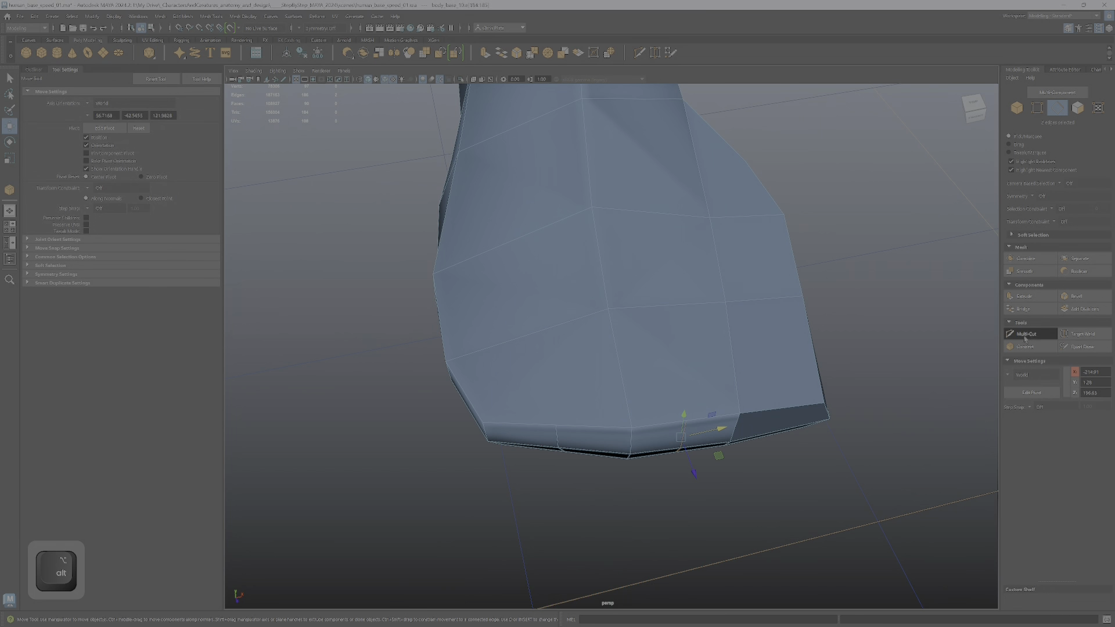
click(555, 426)
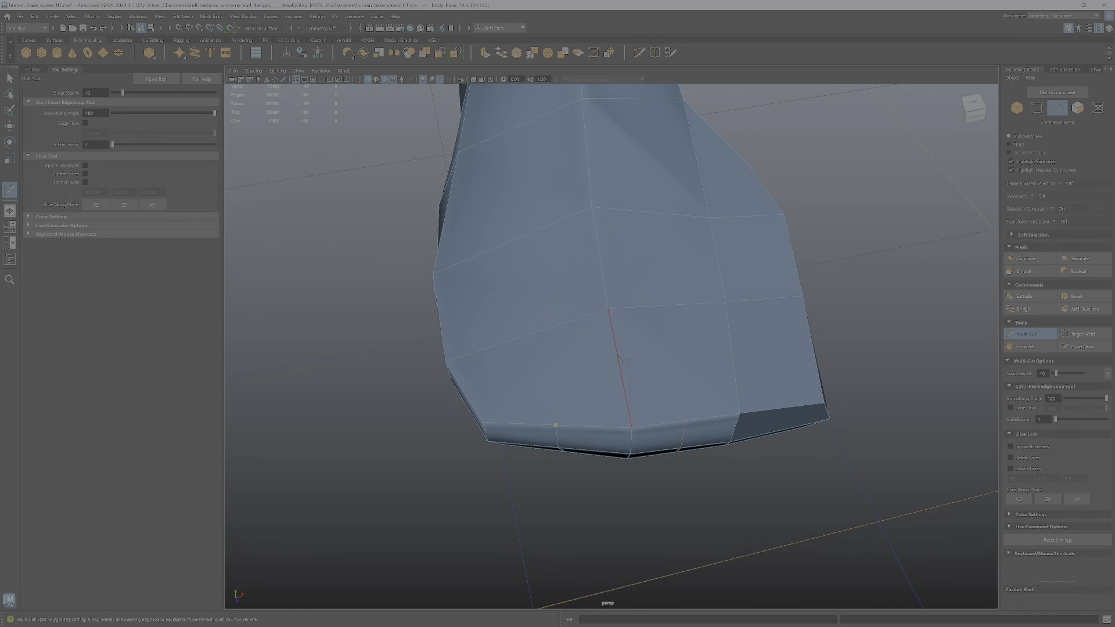
key(shift)
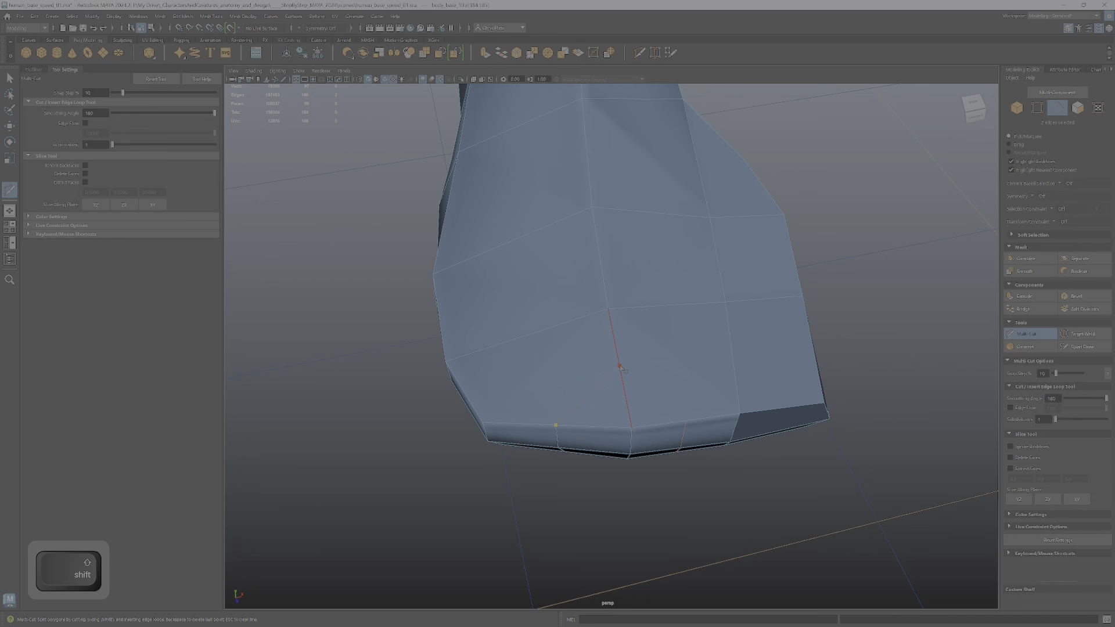
shift+click(620, 367)
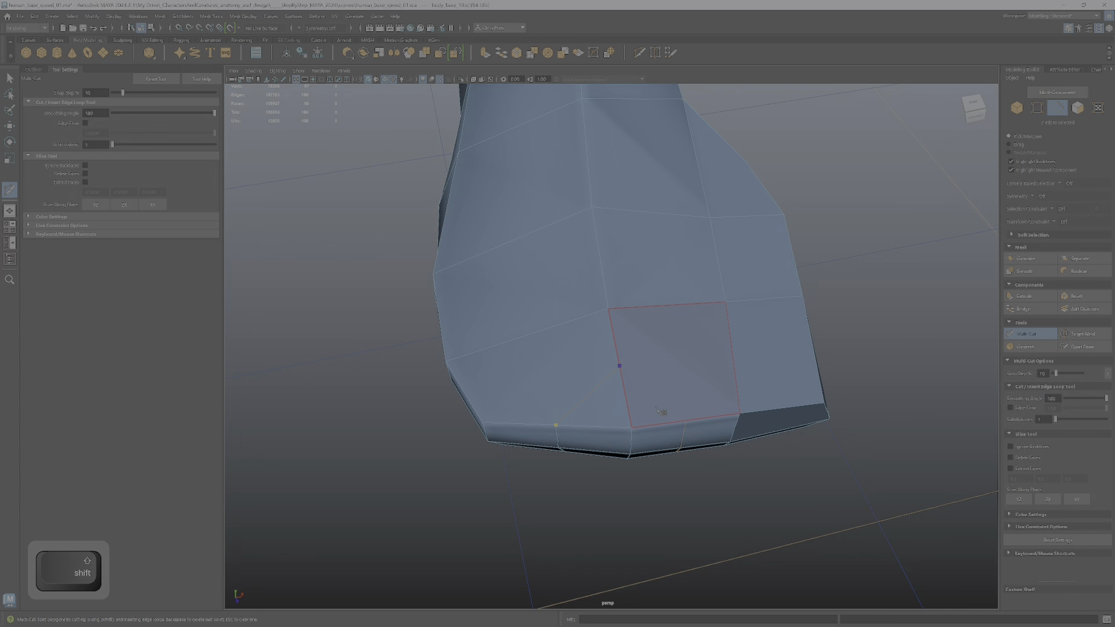
shift+click(686, 422)
key(Return)
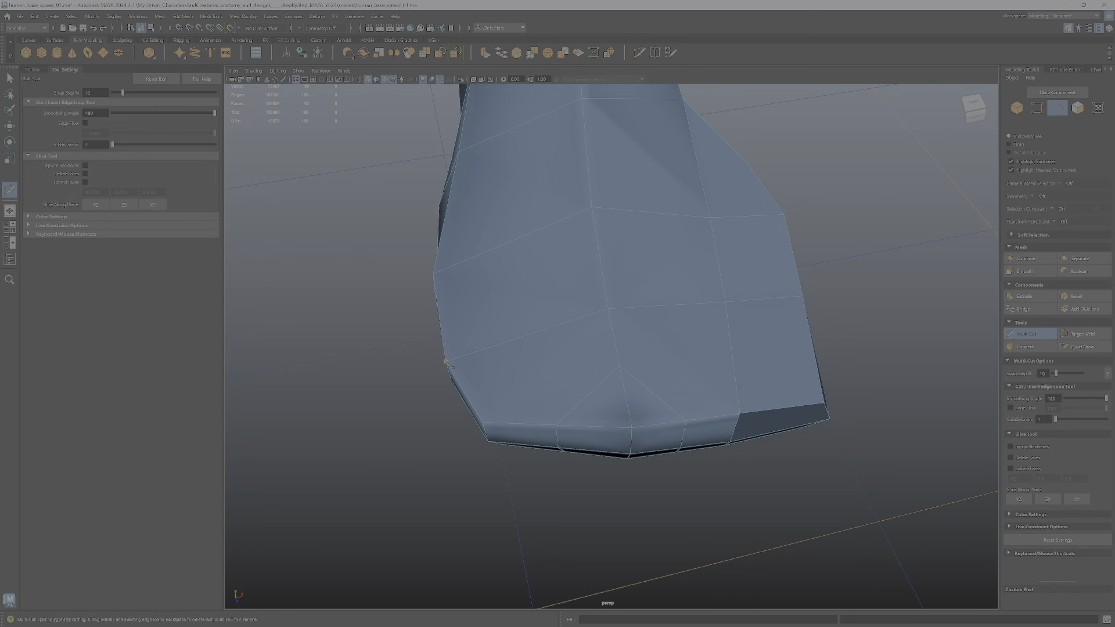
Cut edges on top from the midpoint of each V side to the nearest vertices on the row behind.
click(588, 394)
key(Return)
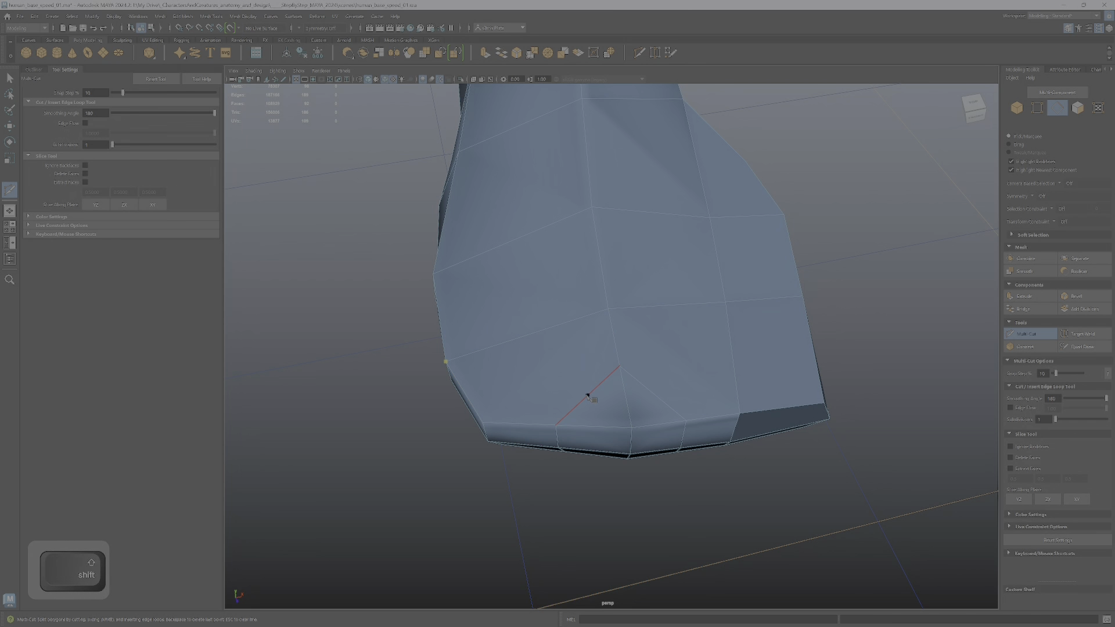
click(718, 316)
shift+click(653, 395)
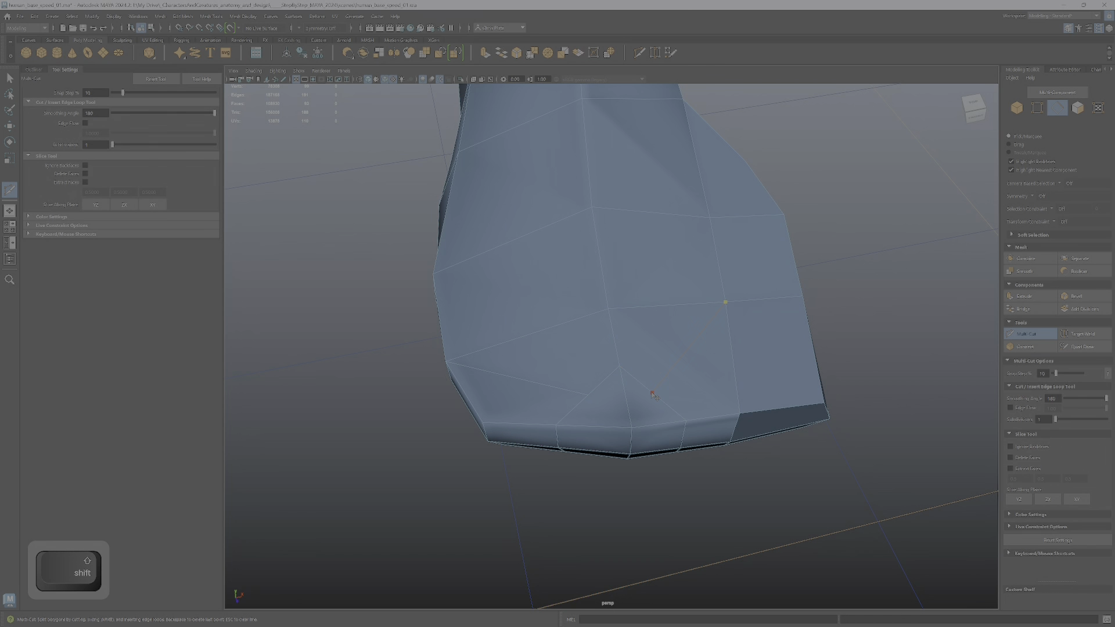
key(Return)
Cut a matching V on the sole between the two added toe-tip edges, passing through the middle line's midpoint.
alt+drag(659, 493, 647, 368)
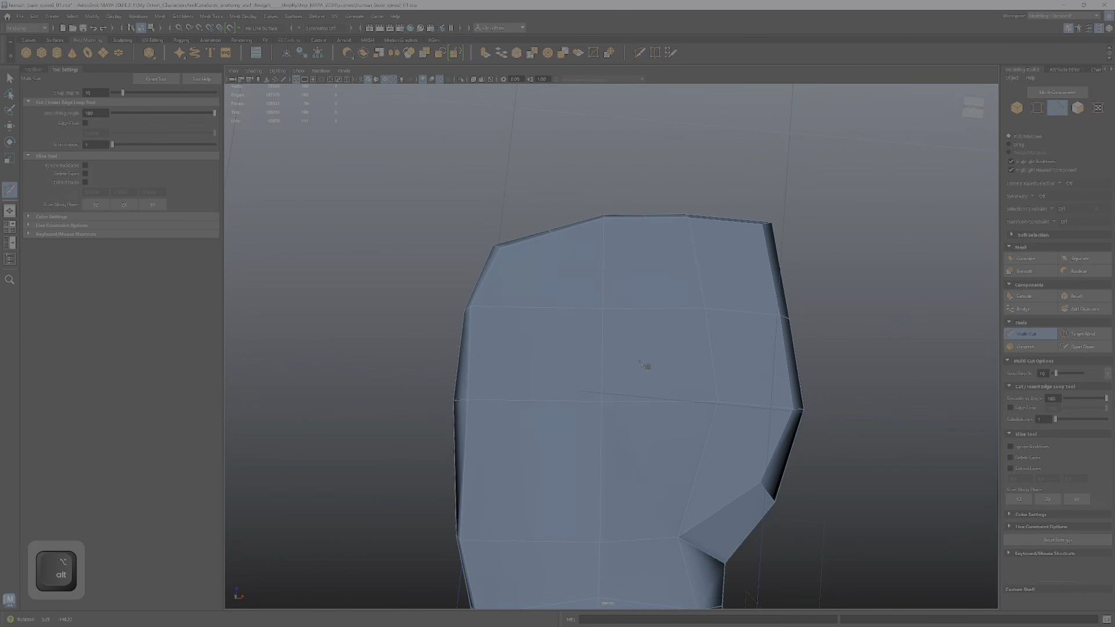
click(553, 232)
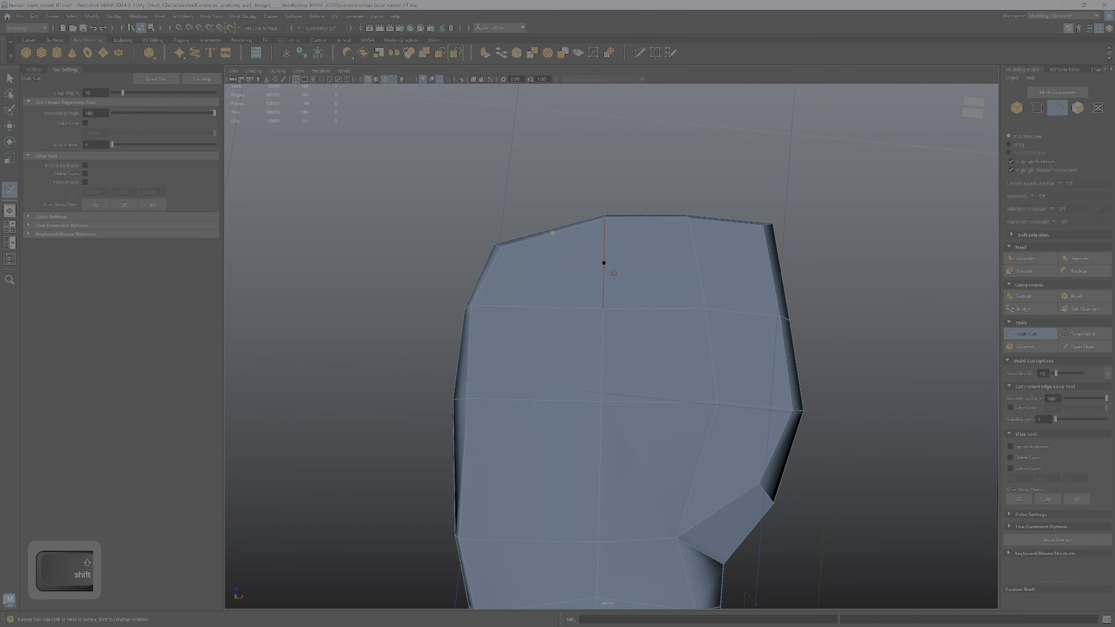
shift+click(648, 220)
key(Return)
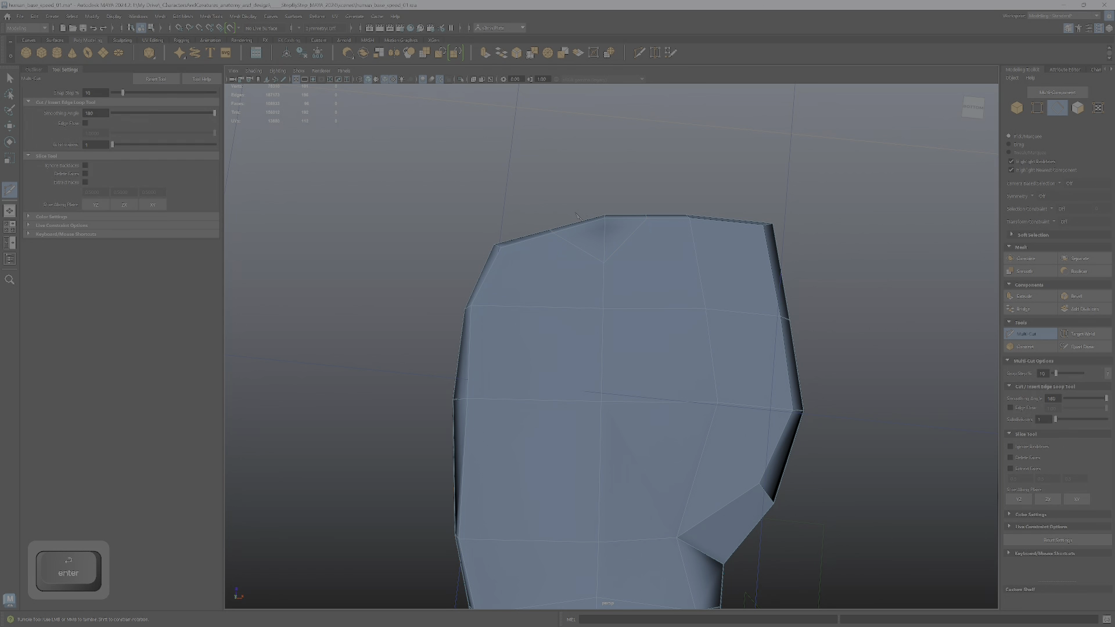
Cut edges on the sole from the midpoint of each V side to the nearest vertices on the row behind.
click(626, 240)
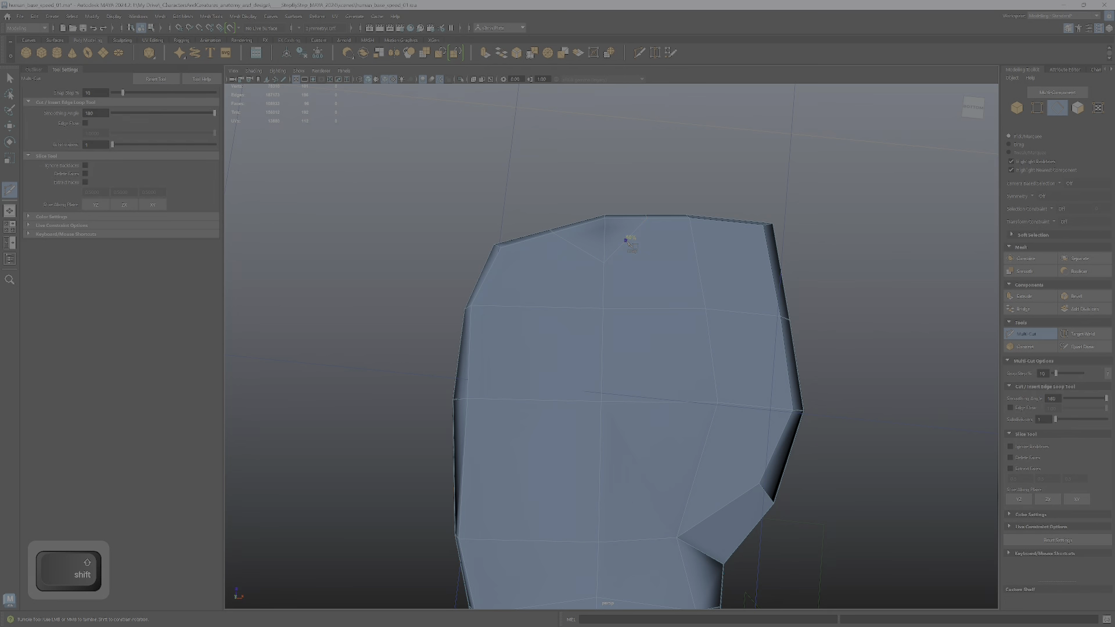
shift+click(705, 310)
key(Return)
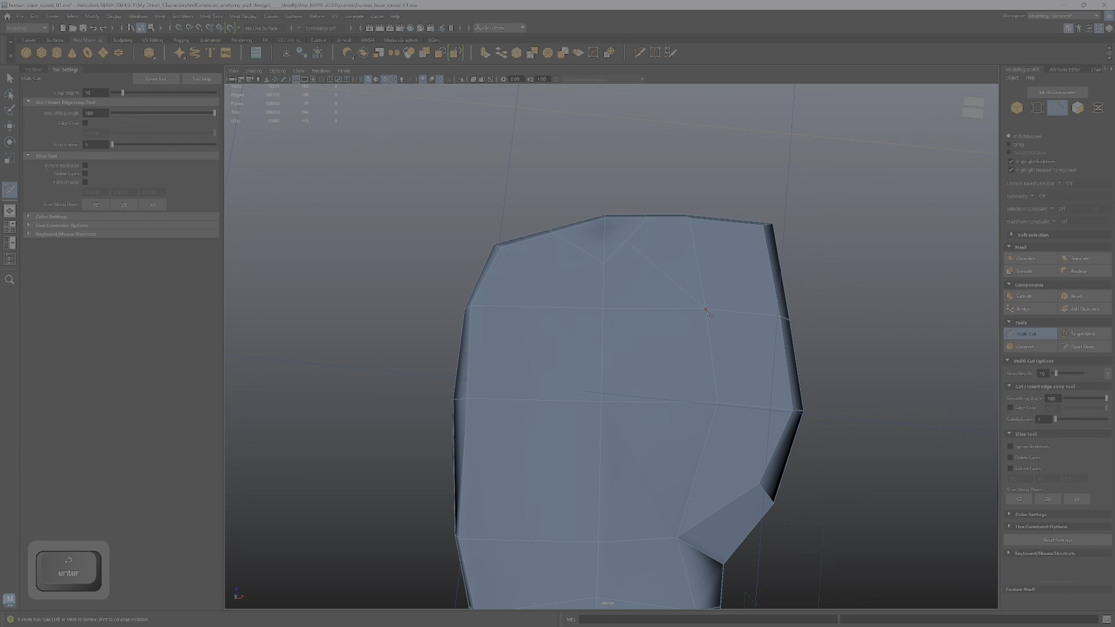
shift+click(578, 248)
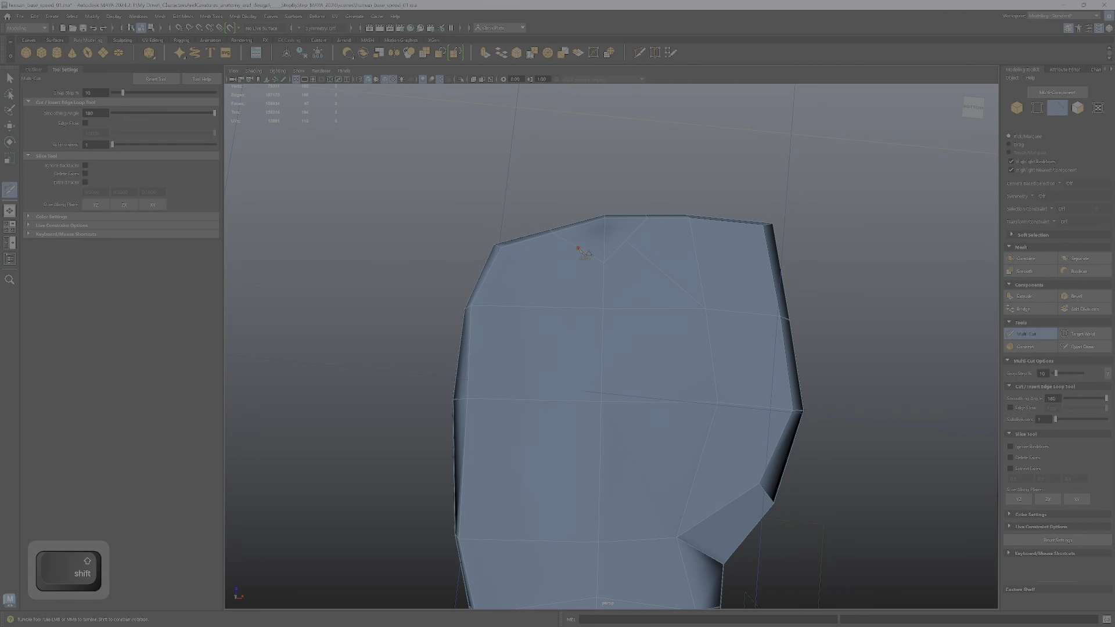
shift+click(472, 307)
key(Return)
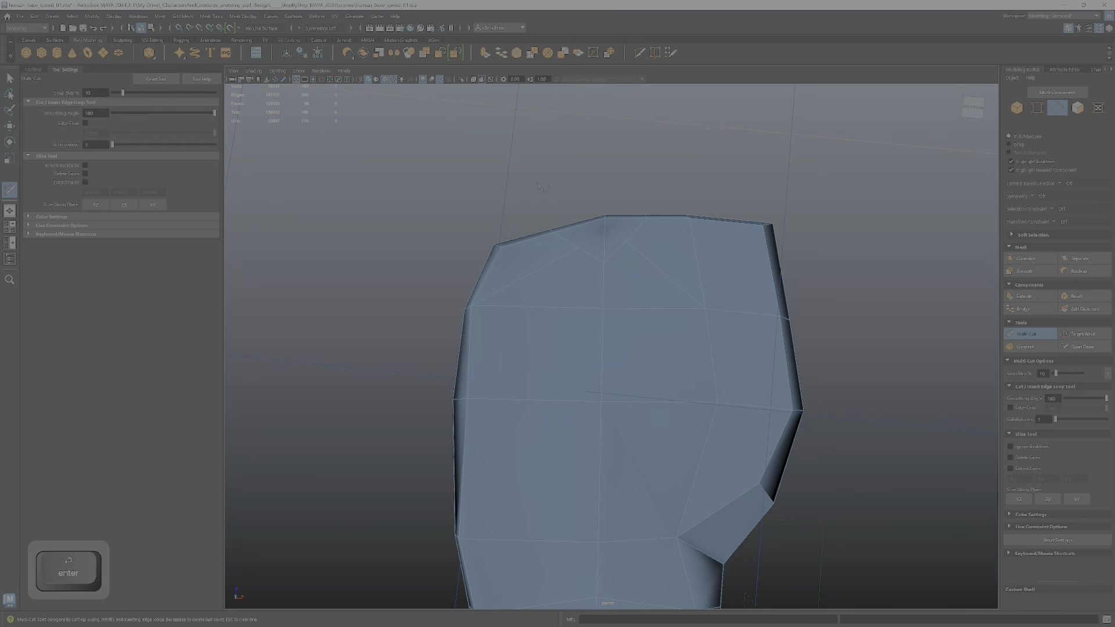
Turn on X-Ray display and scale the vertices at the V sides' midpoints apart across the foot's width.
key(r)
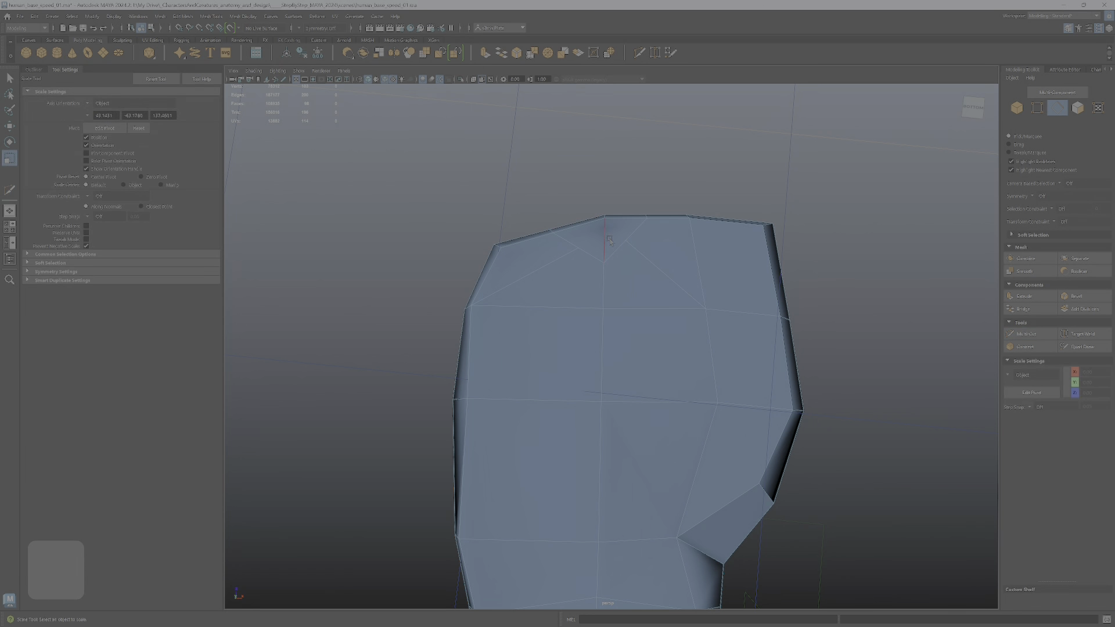
click(481, 80)
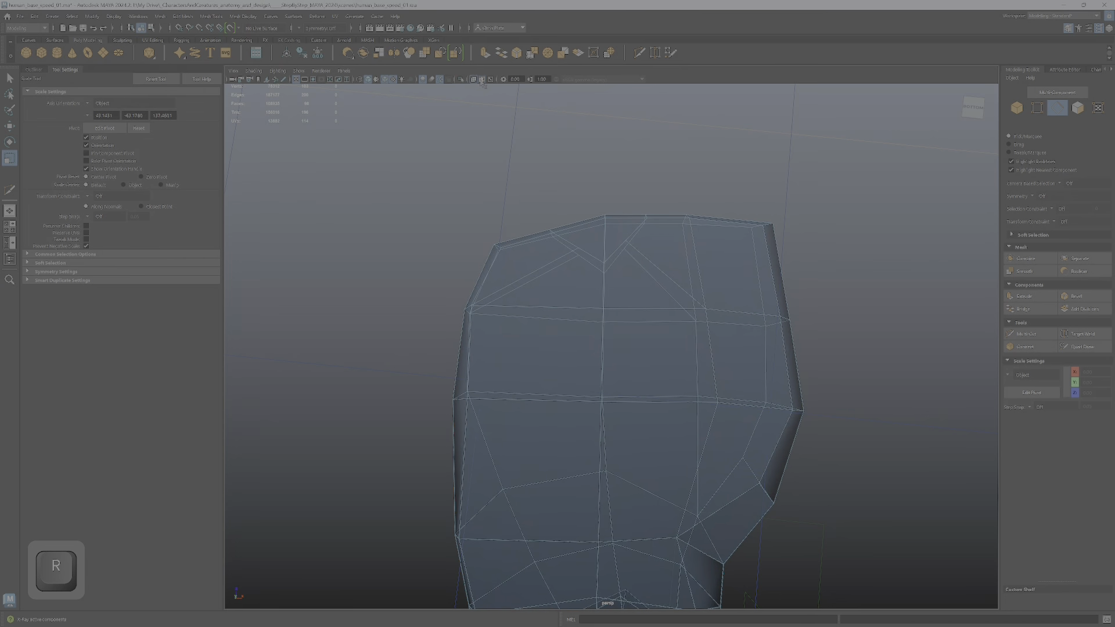
alt+drag(586, 255, 661, 232)
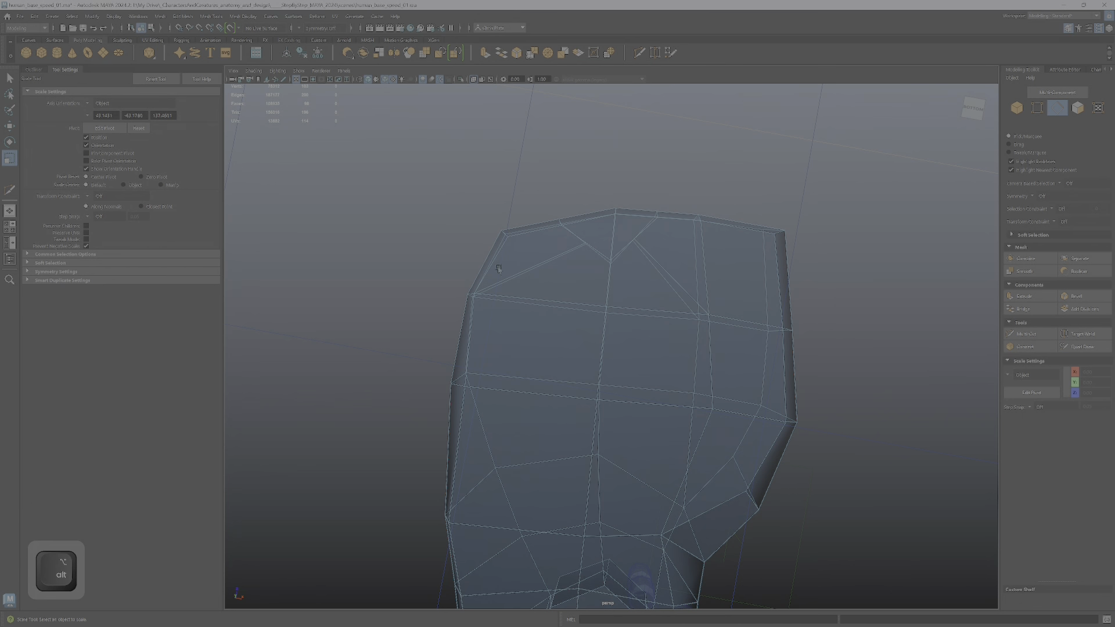
alt+drag(594, 241, 560, 313)
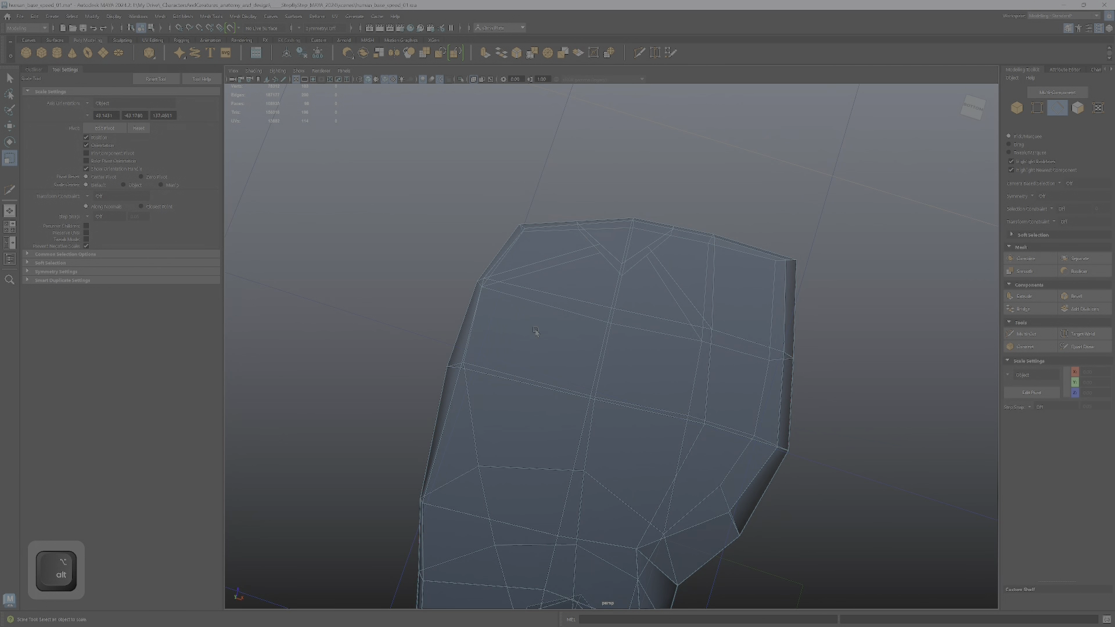
alt+drag(544, 265, 581, 276)
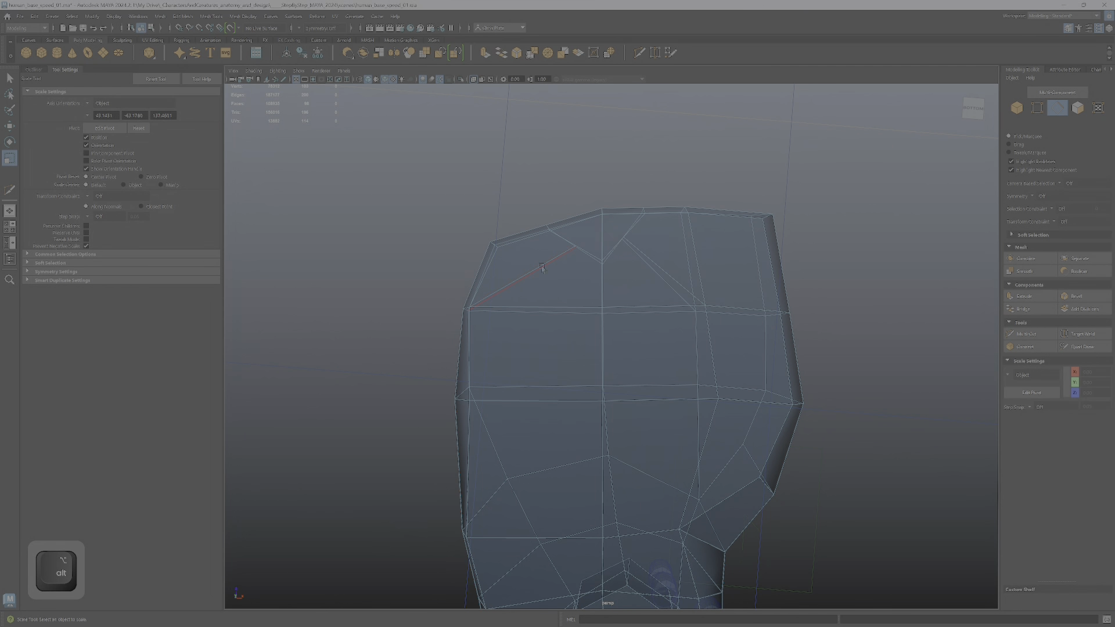
right_drag(580, 243, 537, 243)
drag(563, 234, 587, 258)
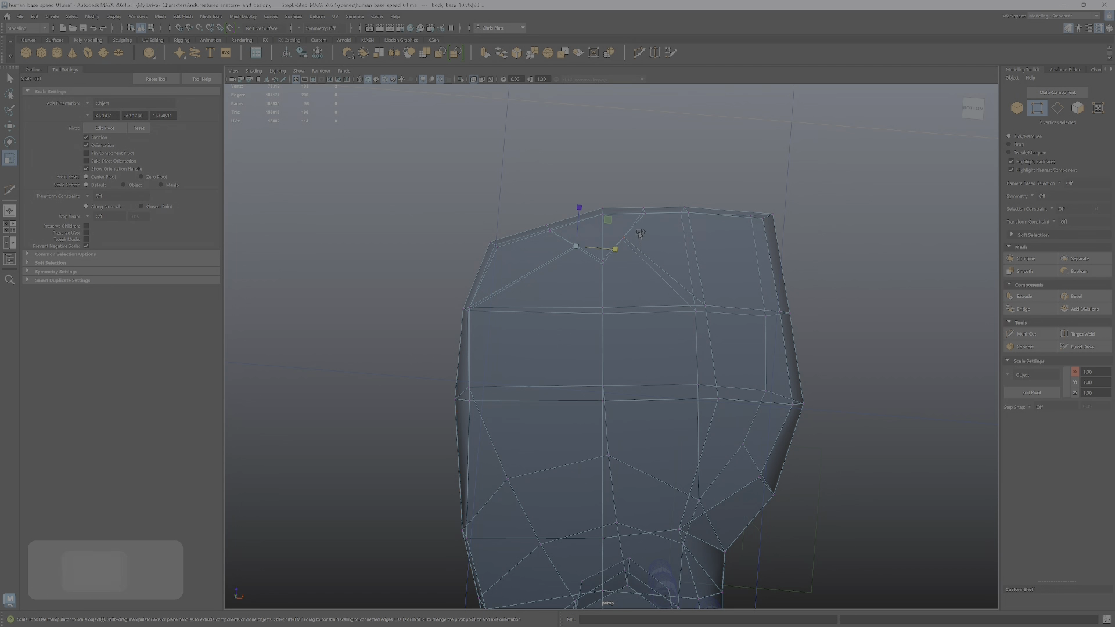
ctrl+shift+drag(640, 229, 666, 249)
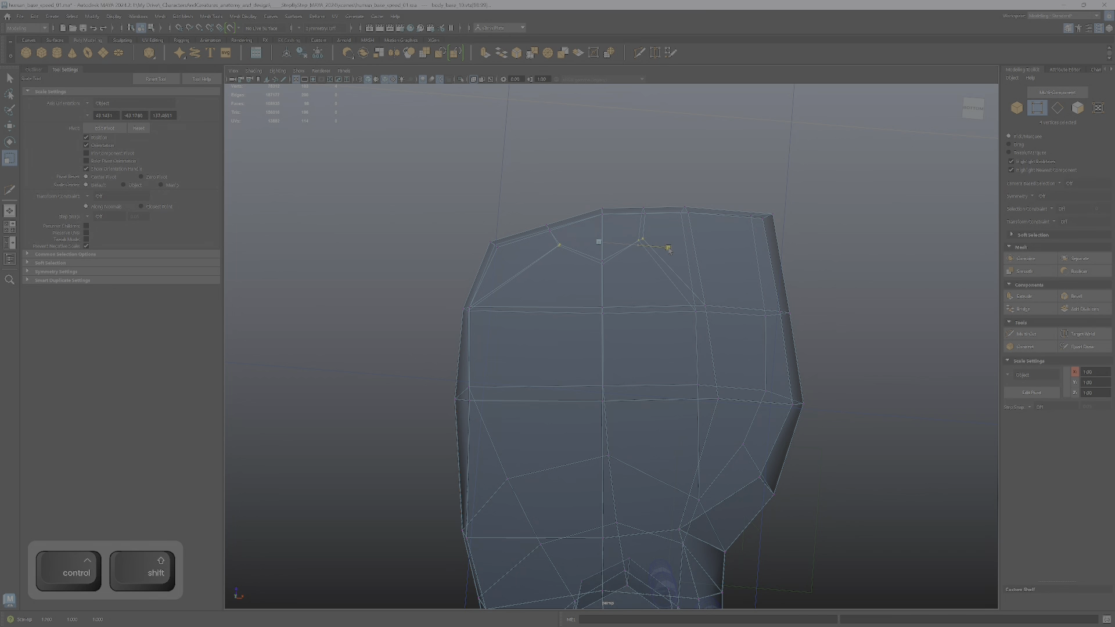
Move the V's side vertices back from the toe tip, then include the middle vertices and move them all back further.
key(w)
drag(604, 208, 613, 238)
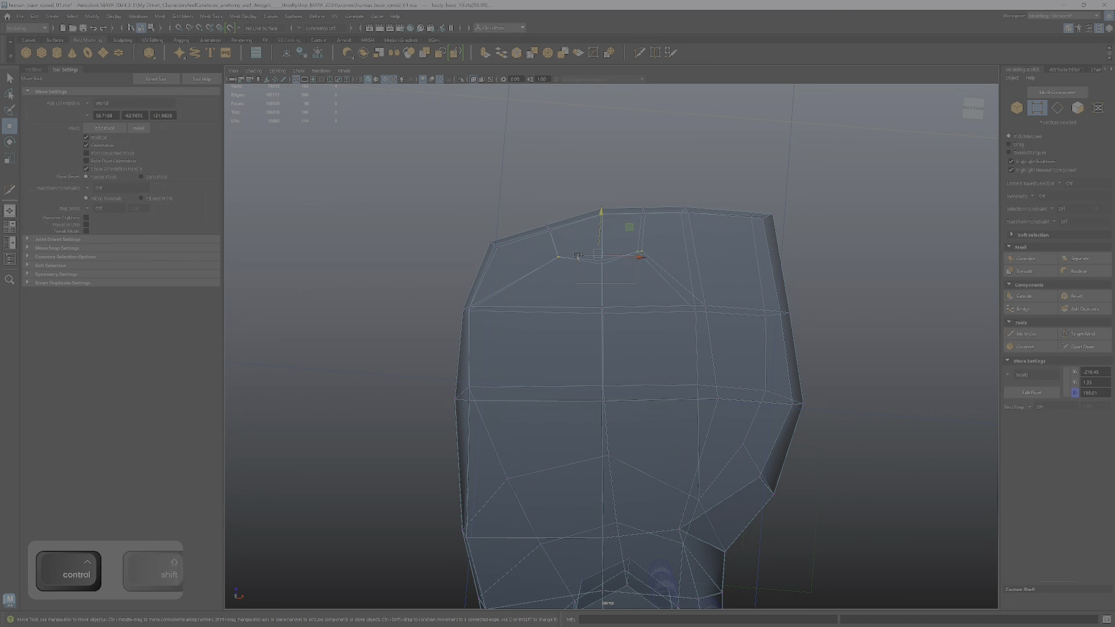
ctrl+shift+click(603, 214)
drag(603, 217, 603, 226)
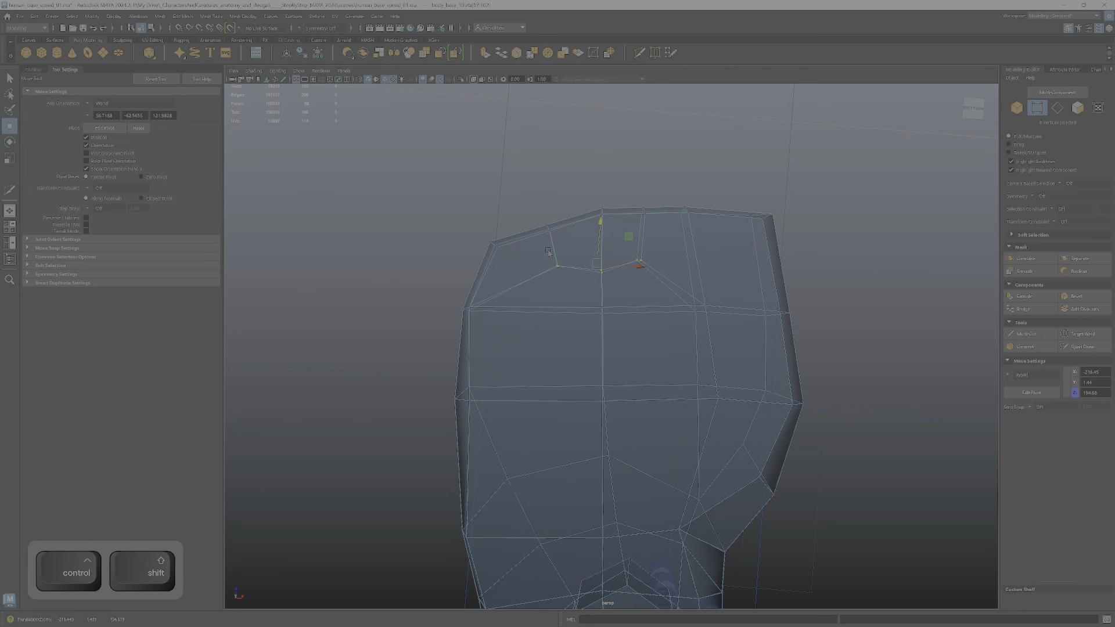
Spread the V's side vertices outward one side at a time and shift the big-toe-side toe-tip vertices to line up.
drag(548, 251, 568, 276)
drag(590, 240, 584, 244)
drag(651, 253, 630, 272)
drag(671, 234, 678, 240)
drag(656, 199, 676, 217)
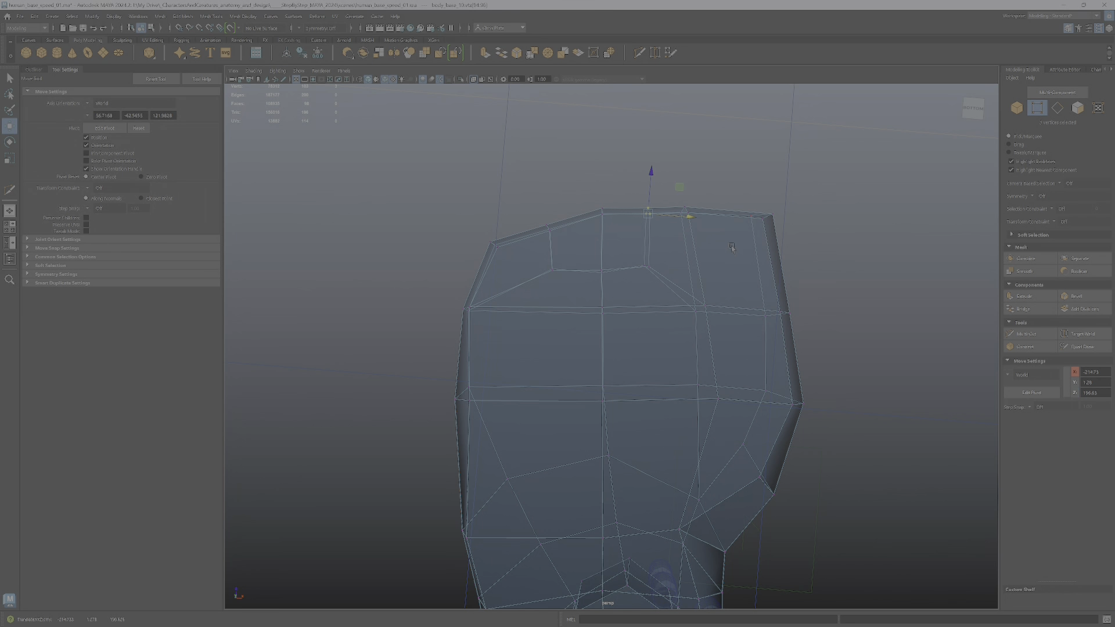
Shift the toe-tip vertices of the edge line bordering the widened big-toe section slightly outward.
alt+drag(732, 248, 672, 367)
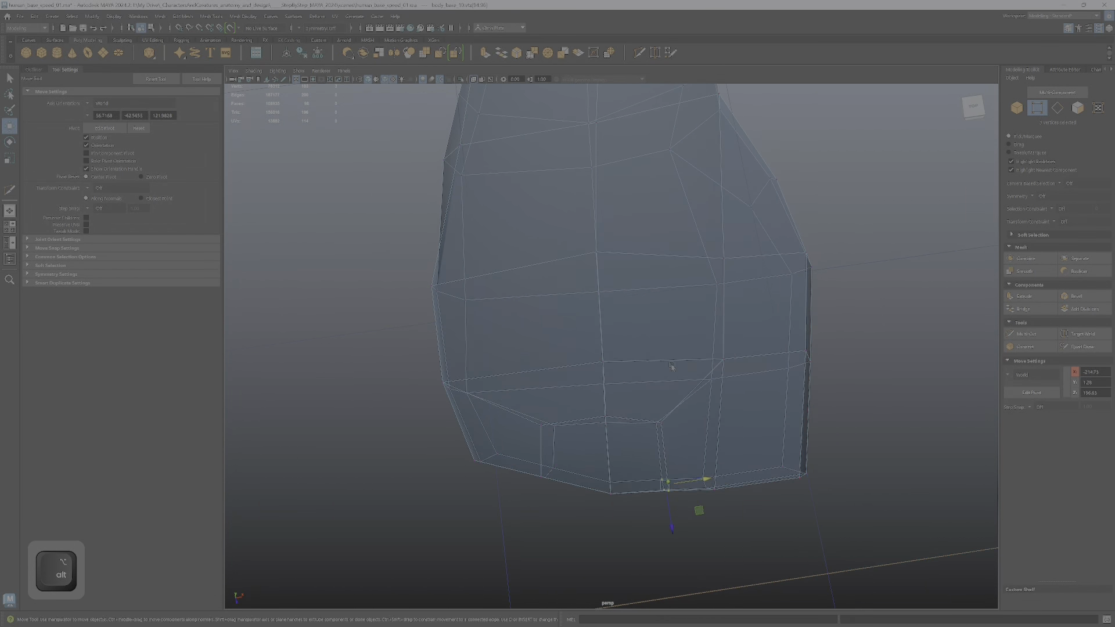
alt+middle_drag(691, 362, 610, 261)
alt+drag(610, 264, 595, 326)
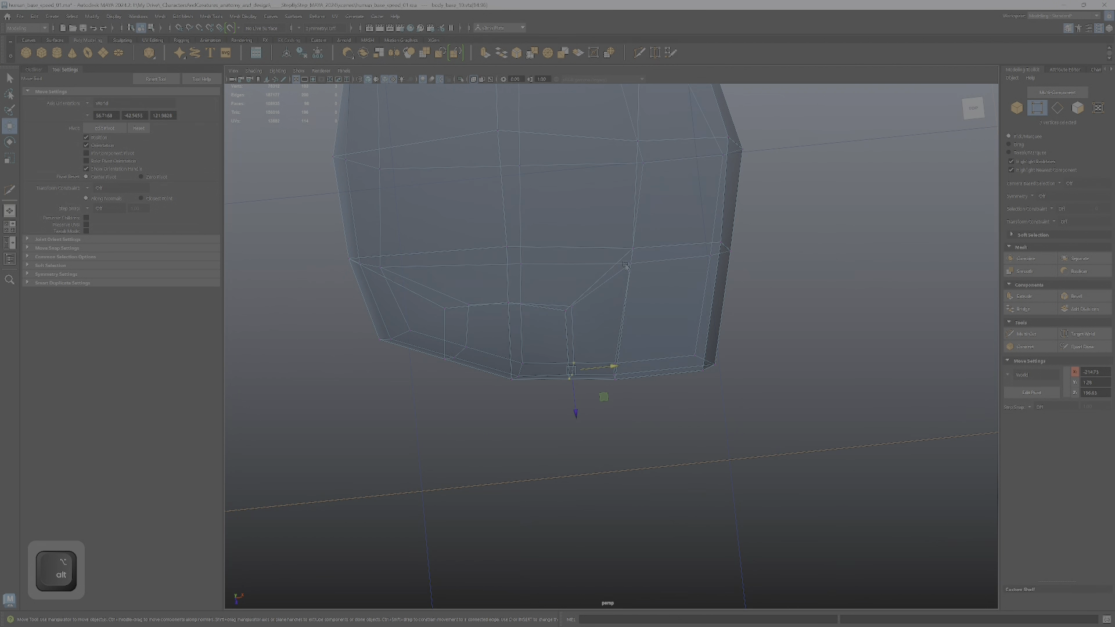
alt+middle_drag(596, 328, 639, 289)
drag(639, 291, 647, 329)
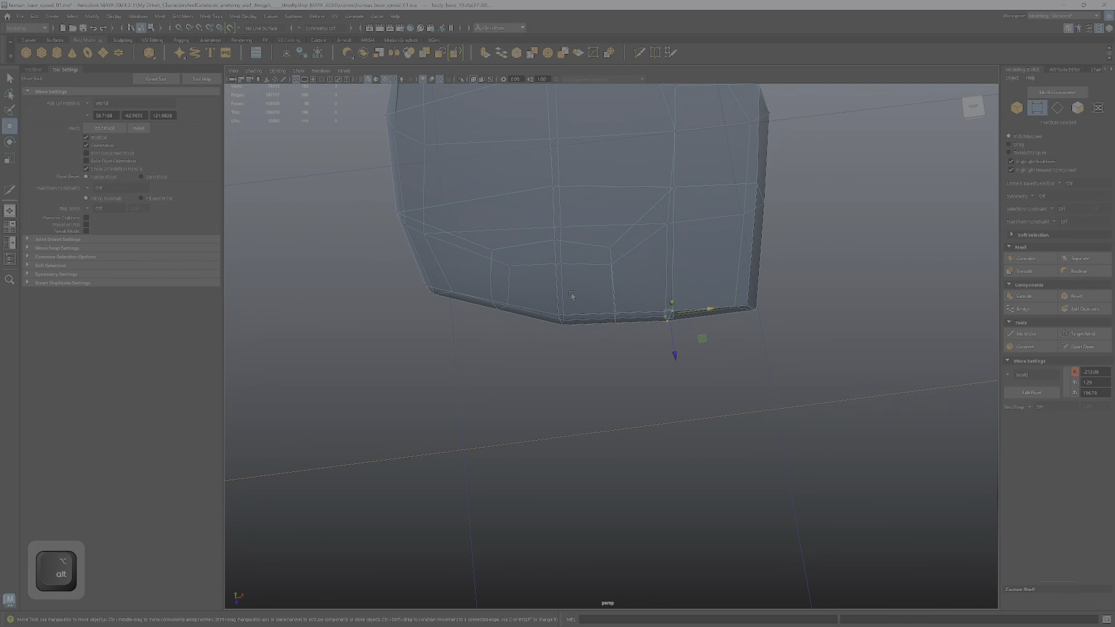
Try to shift the vertices along the forefoot's middle edge line sideways.
alt+middle_drag(572, 296, 646, 375)
drag(594, 124, 661, 486)
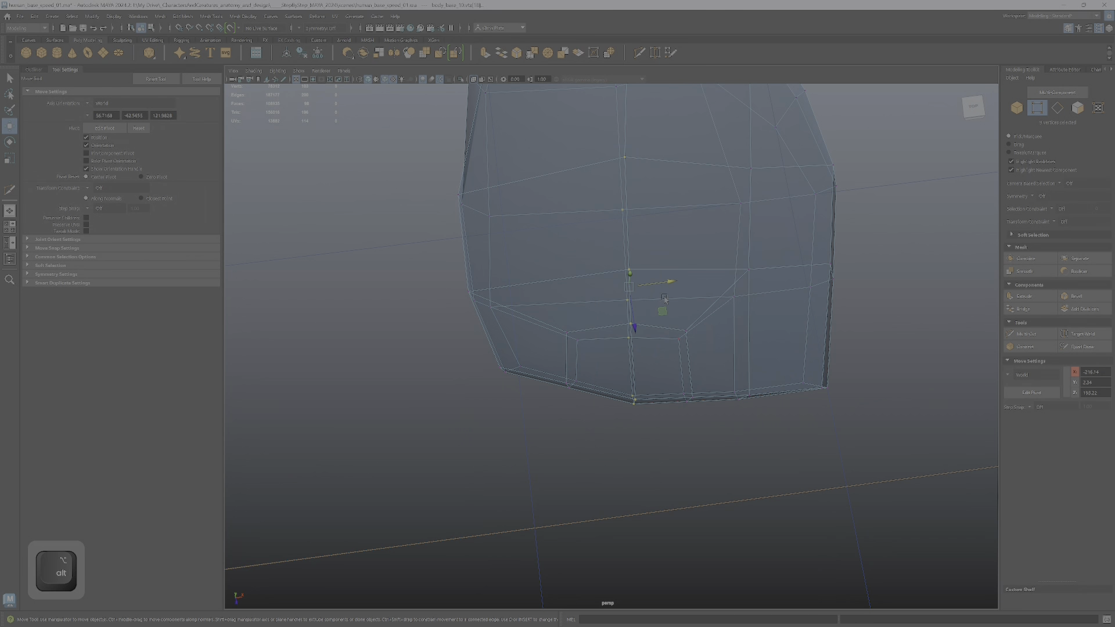
click(656, 282)
key(ctrl+z)
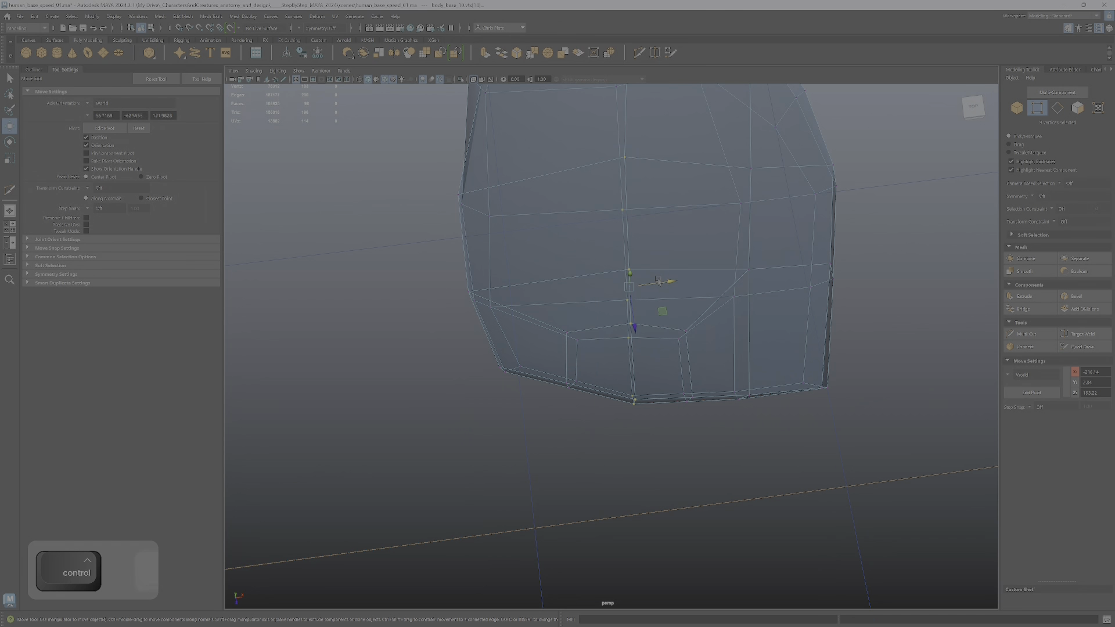
Undo the sideways shift of the vertices along the forefoot's middle edge line.
click(660, 284)
key(ctrl+z)
key(ctrl+z)
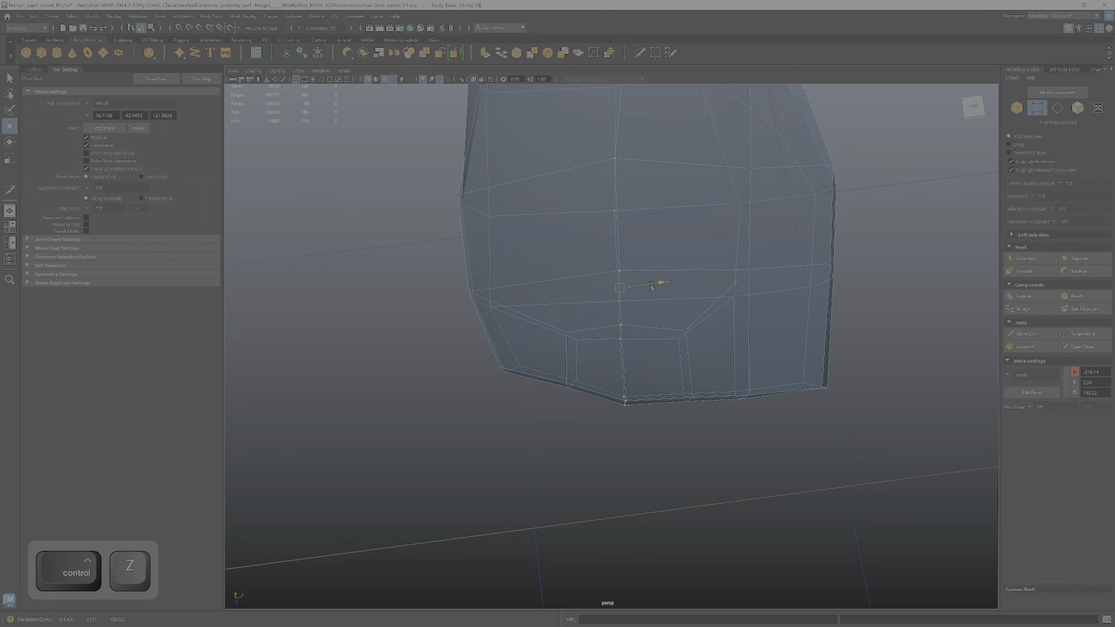
Scale the V's little-toe-side vertices together sideways so the upper and lower ones line up.
drag(604, 386, 602, 449)
key(r)
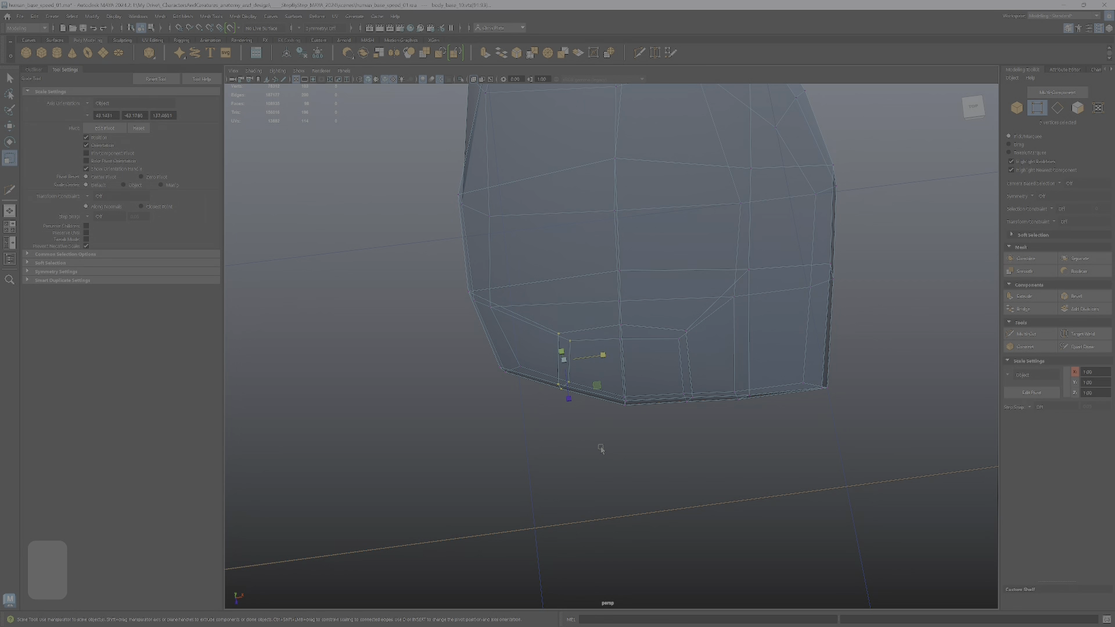
drag(602, 354, 565, 361)
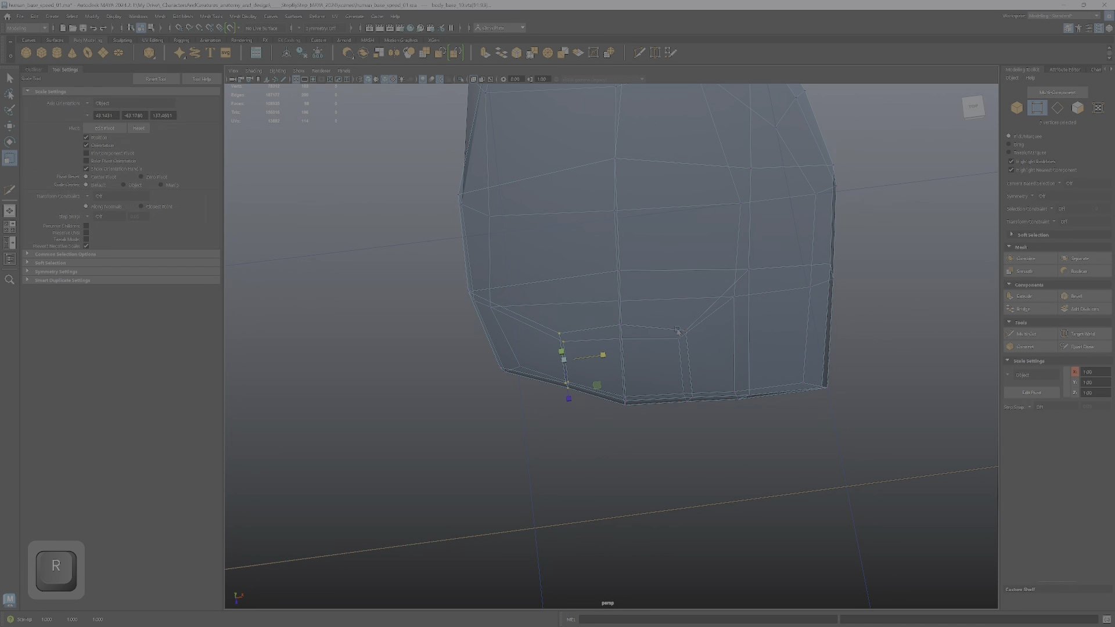
scroll(597, 395, down, 5)
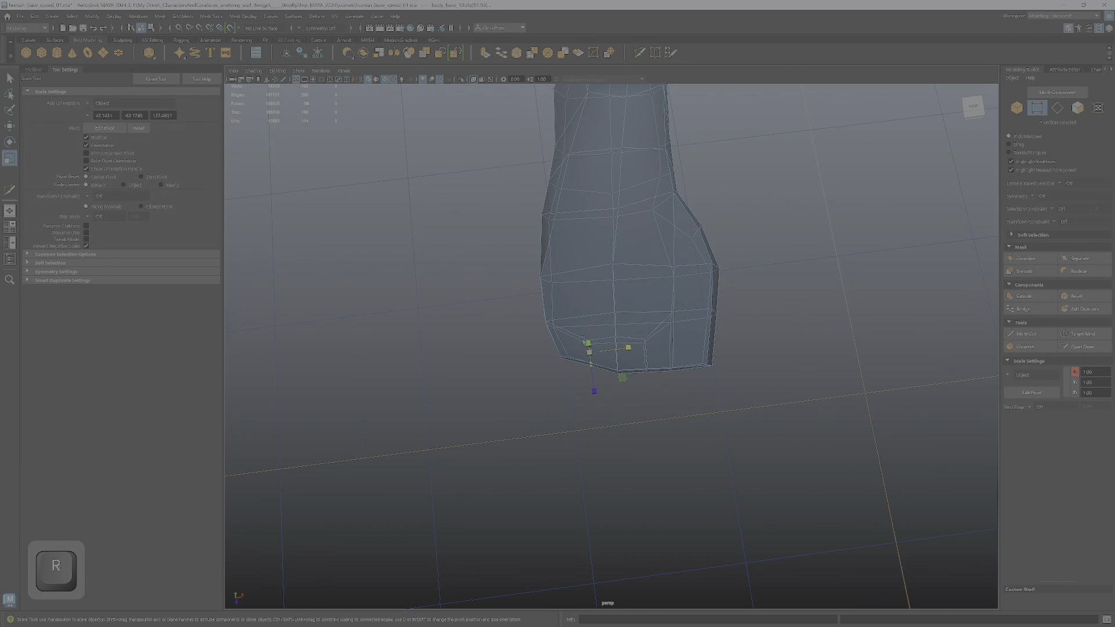
scroll(595, 400, up, 5)
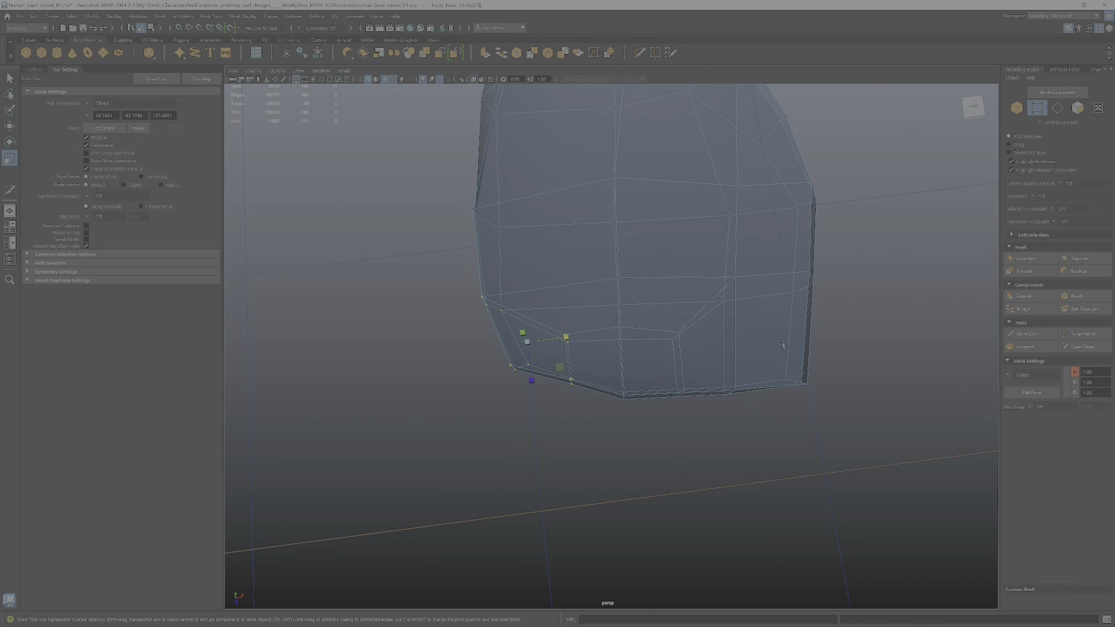
Move the little-toe-side vertices of the forefoot back from the toe tip, then move only the outermost ones further back.
alt+drag(532, 278, 602, 292)
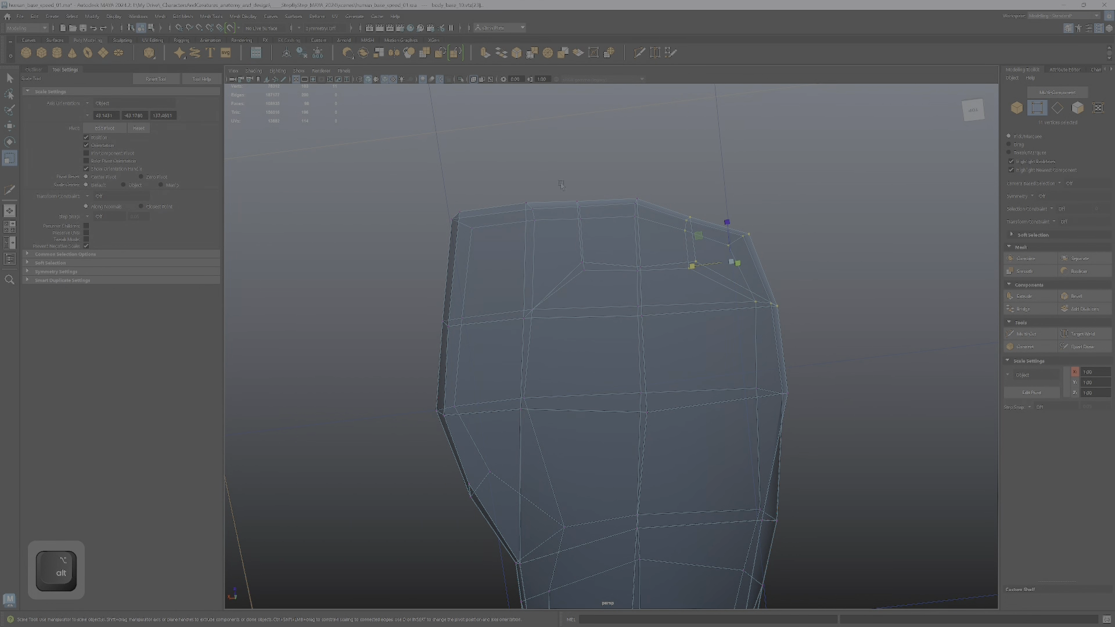
alt+drag(551, 212, 567, 280)
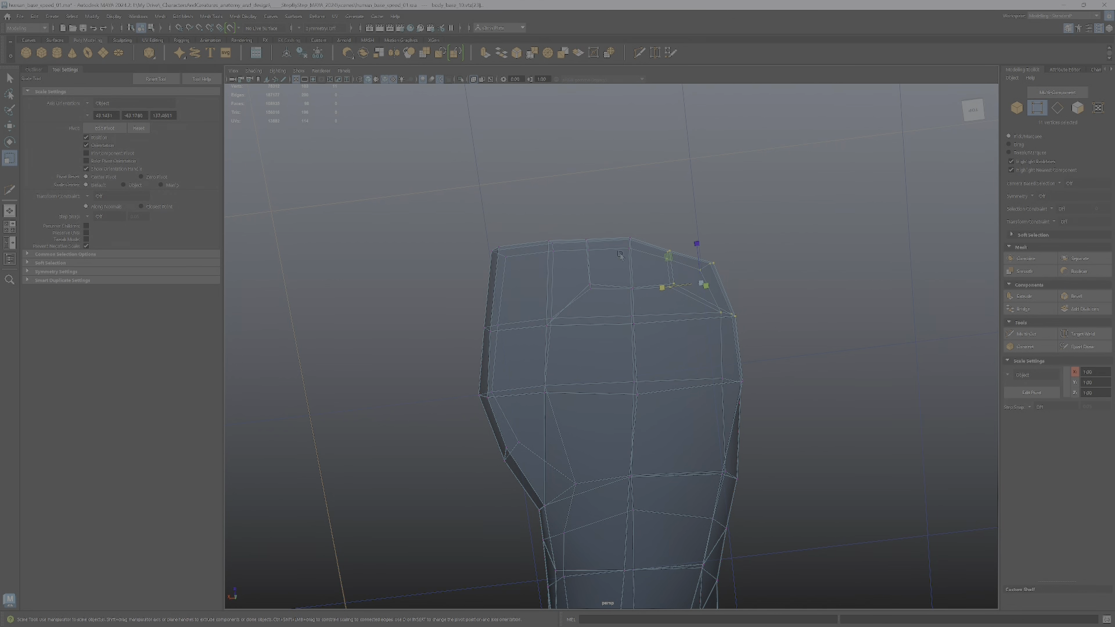
alt+drag(714, 310, 704, 311)
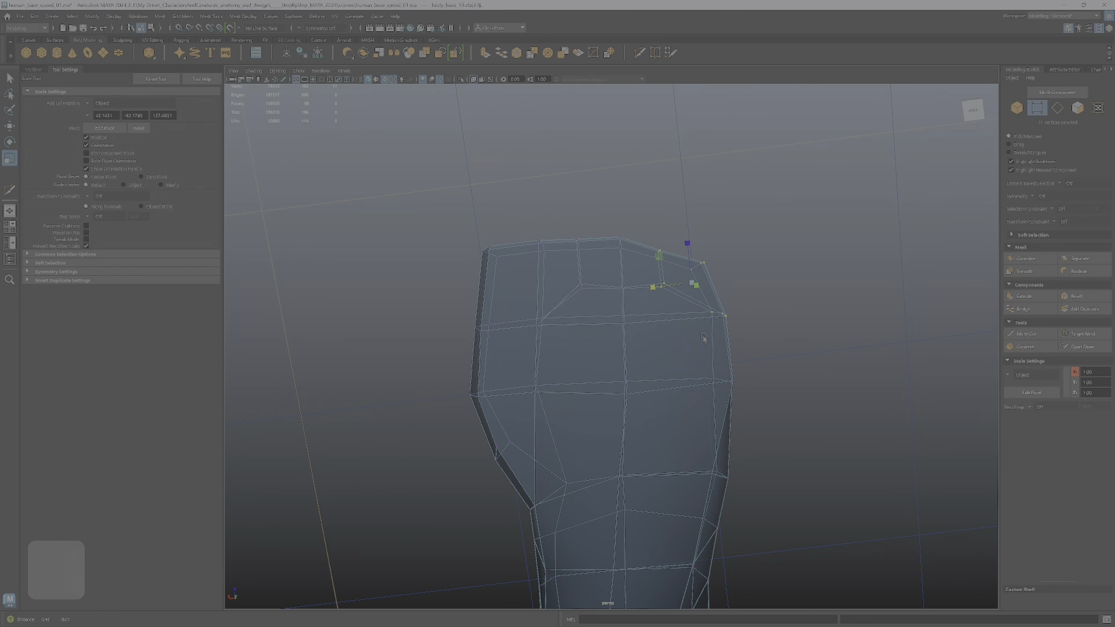
key(w)
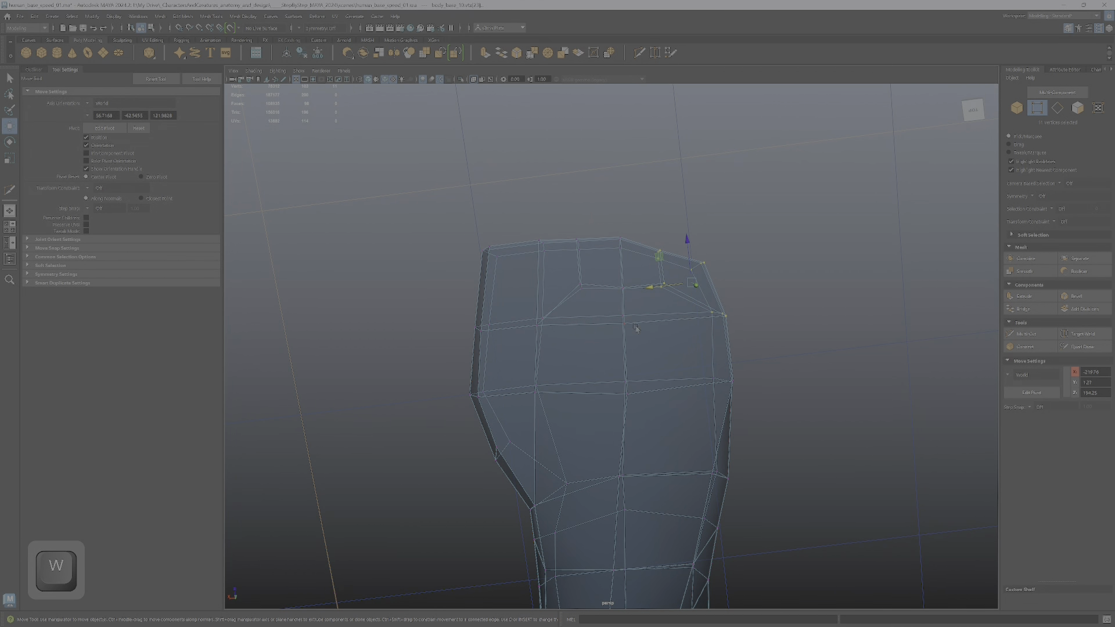
drag(645, 211, 742, 360)
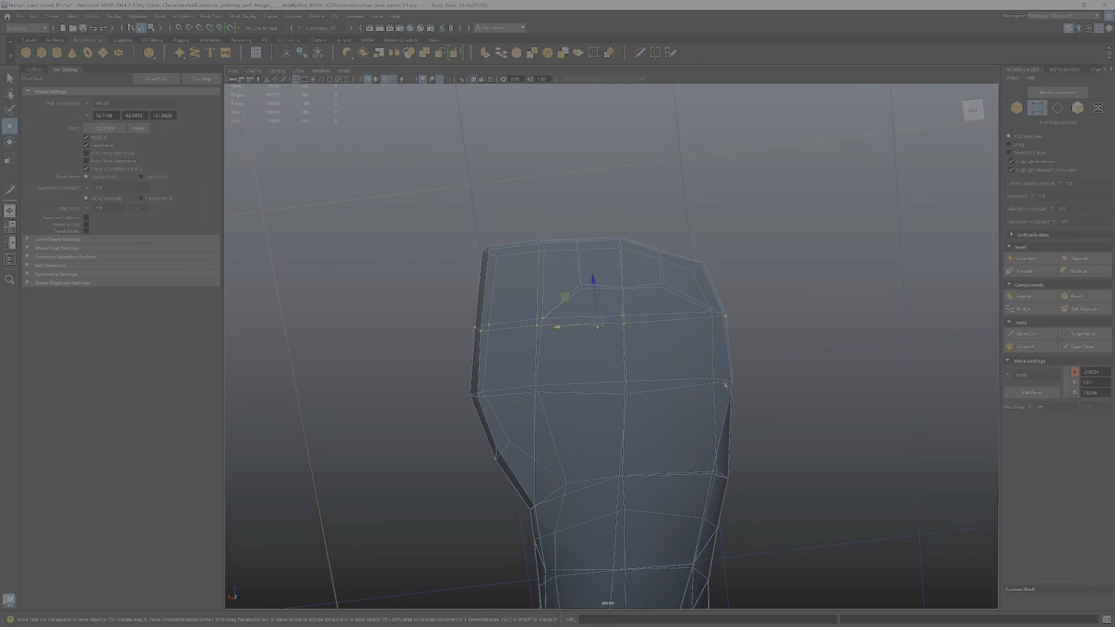
drag(646, 222, 759, 423)
drag(686, 282, 693, 296)
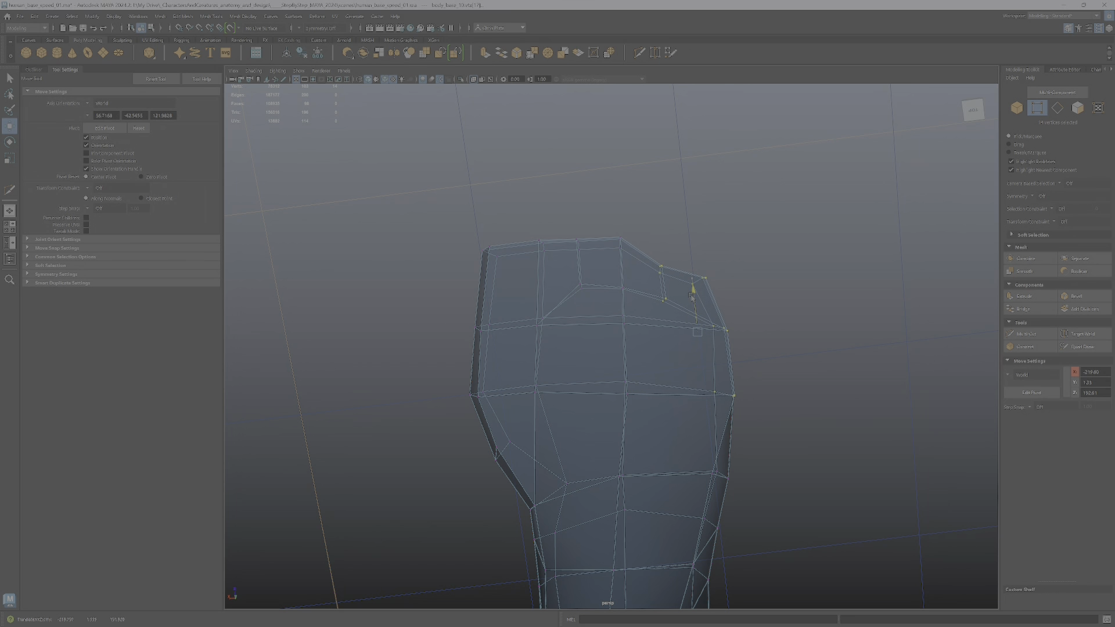
drag(687, 252, 787, 430)
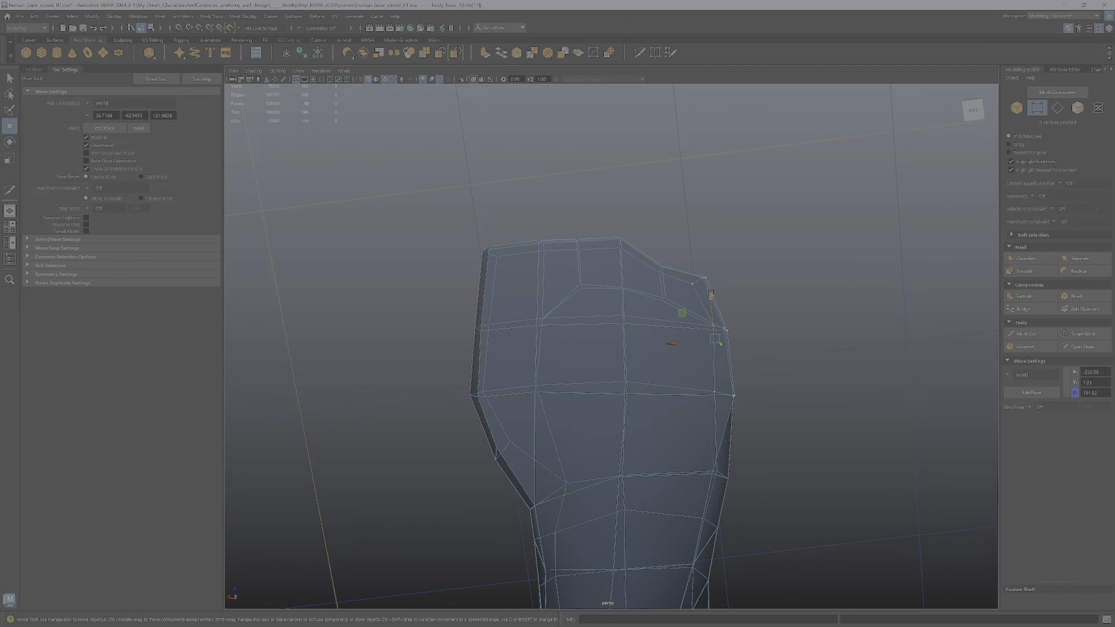
drag(712, 295, 714, 307)
Try to shift the vertices on the forefoot's little-toe-side outline sideways.
drag(757, 445, 706, 411)
alt+middle_drag(758, 420, 705, 330)
drag(671, 341, 669, 340)
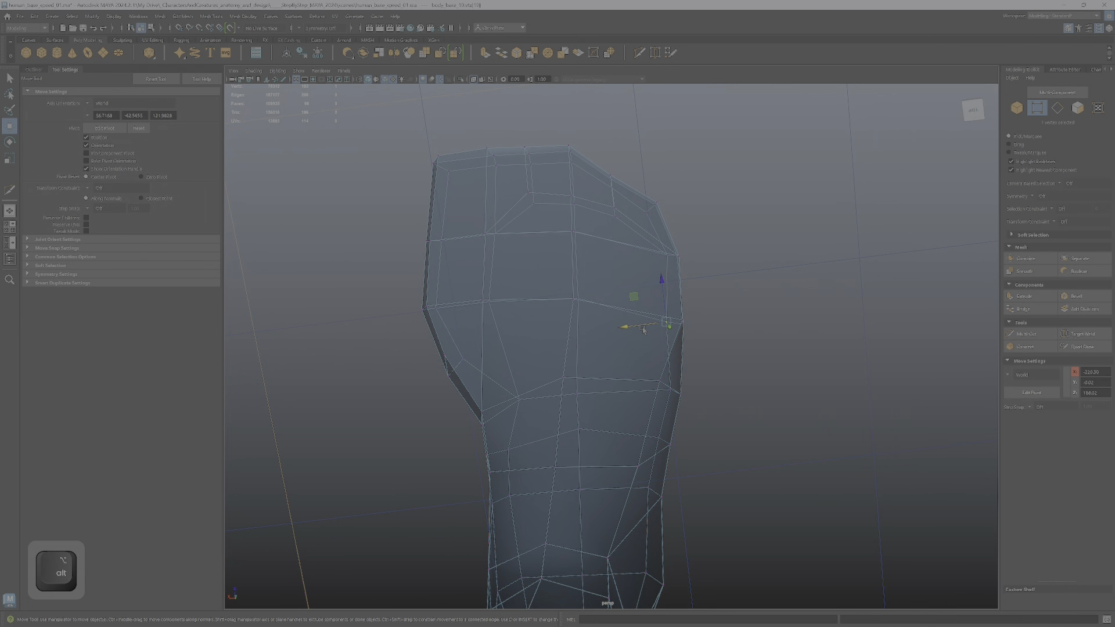
key(ctrl+z)
key(ctrl+z)
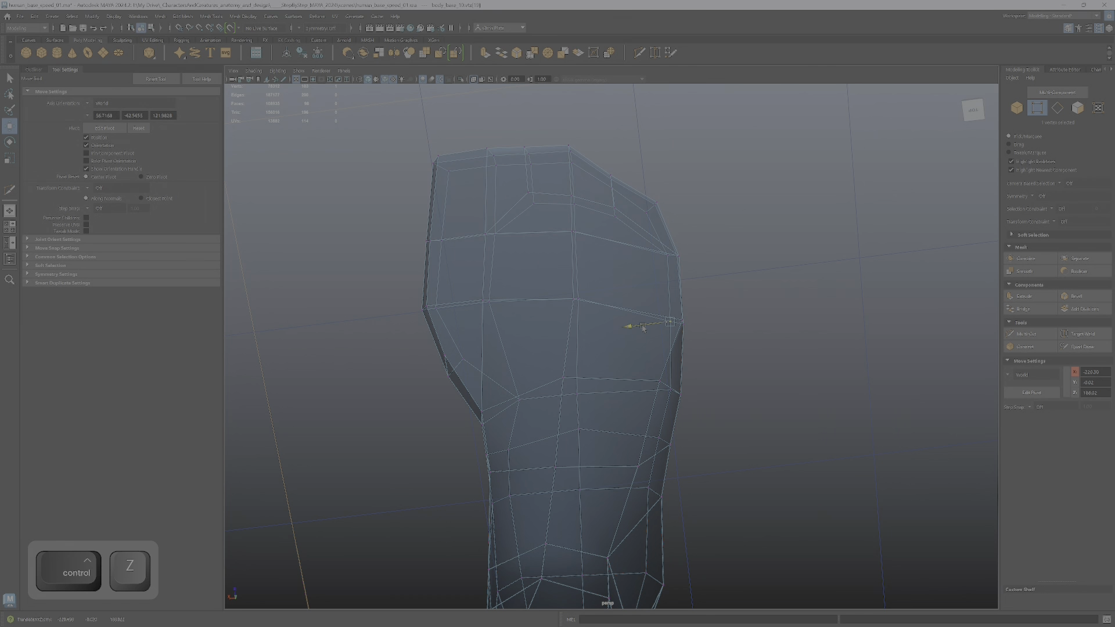
key(ctrl+z)
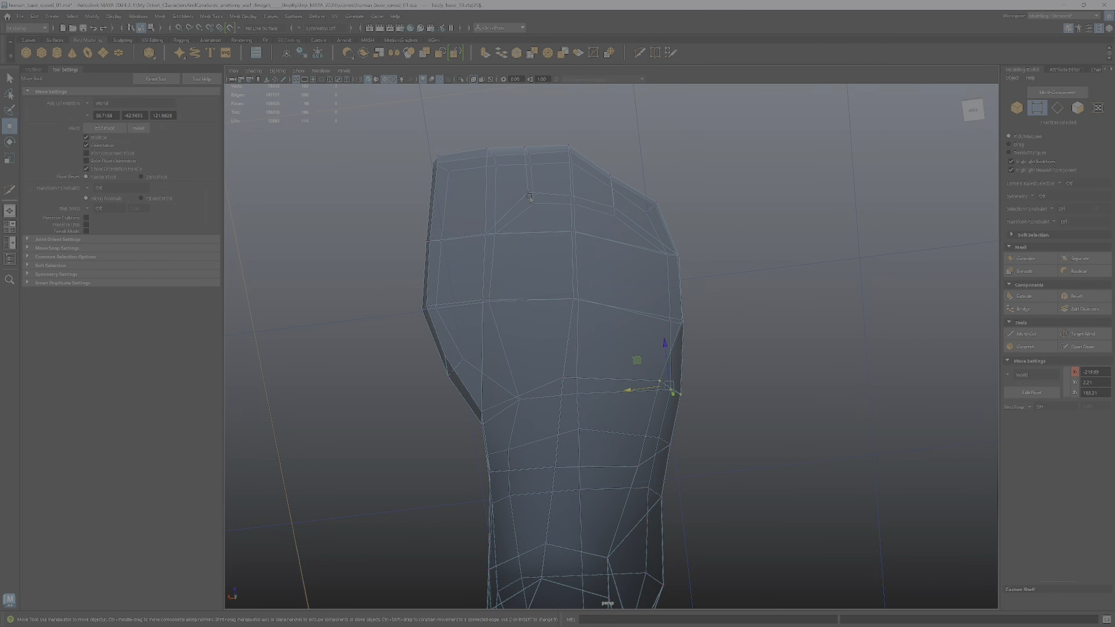
Move the front vertices of the middle edge line slightly back to round the toe-tip outline.
alt+drag(529, 198, 568, 201)
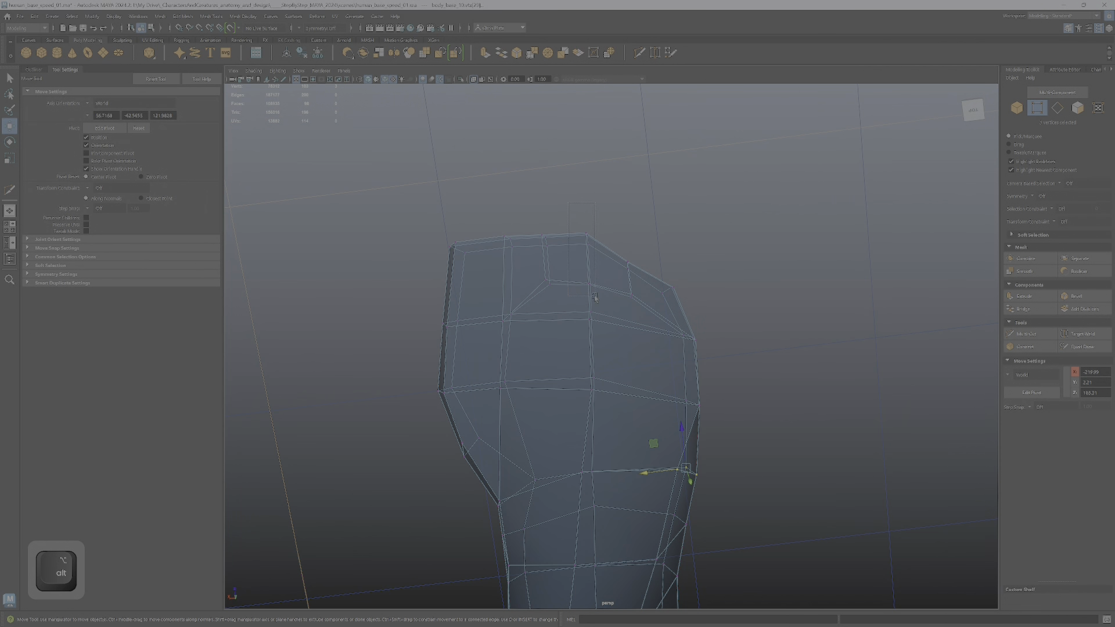
drag(595, 297, 596, 298)
drag(616, 365, 616, 364)
drag(582, 234, 583, 247)
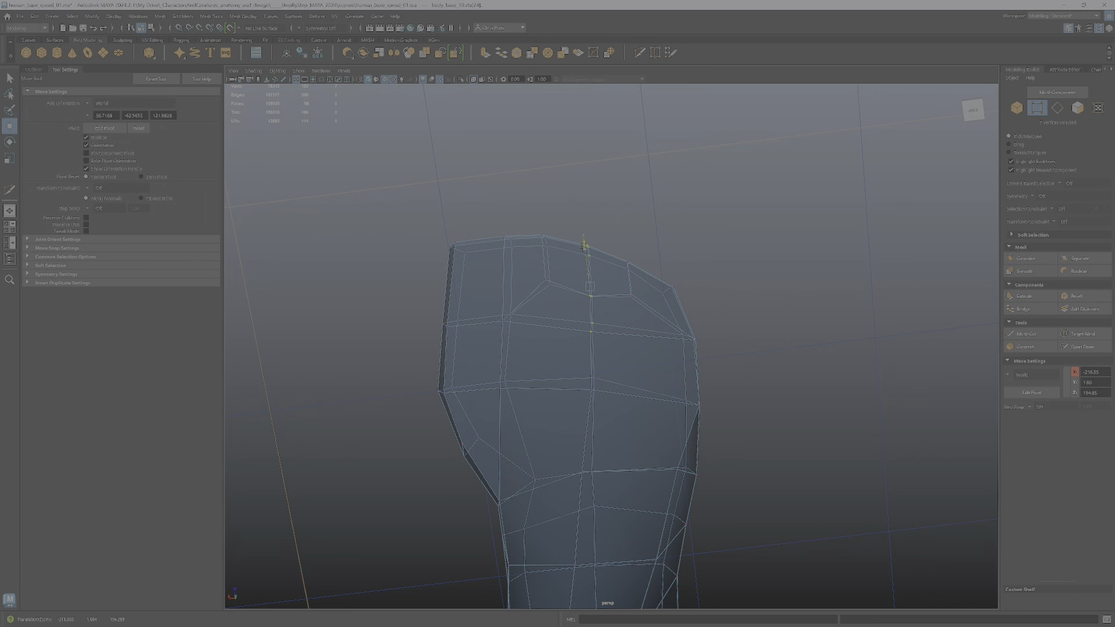
Move the V's big-toe-side corner vertices slightly back and shift its little-toe-side vertices outward.
drag(614, 315, 585, 260)
drag(571, 301, 543, 243)
alt+drag(634, 319, 480, 298)
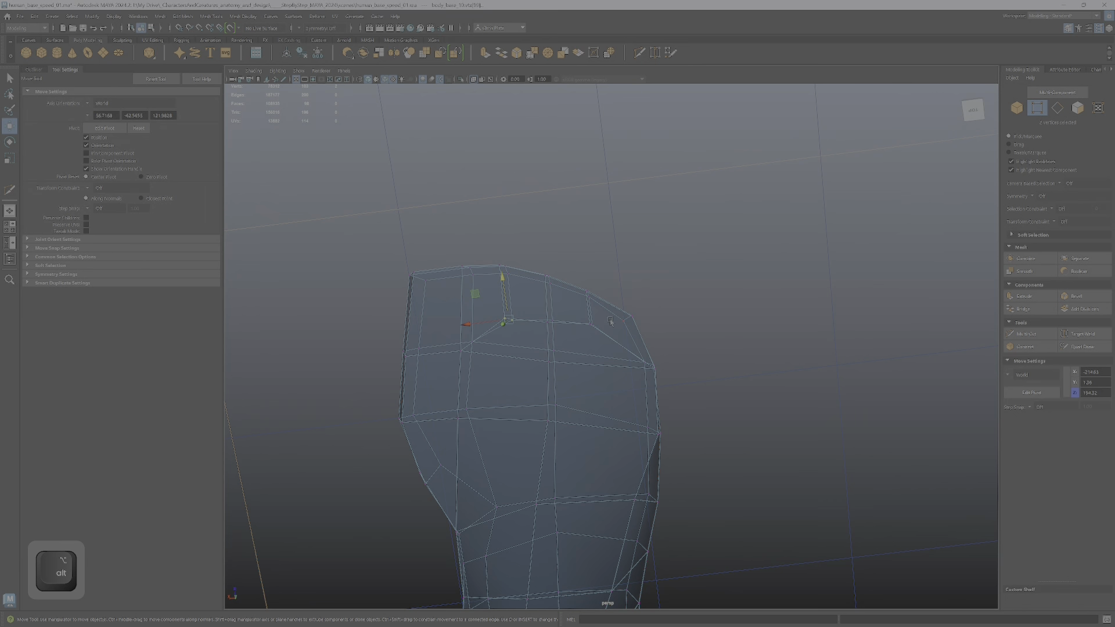
alt+drag(610, 321, 580, 324)
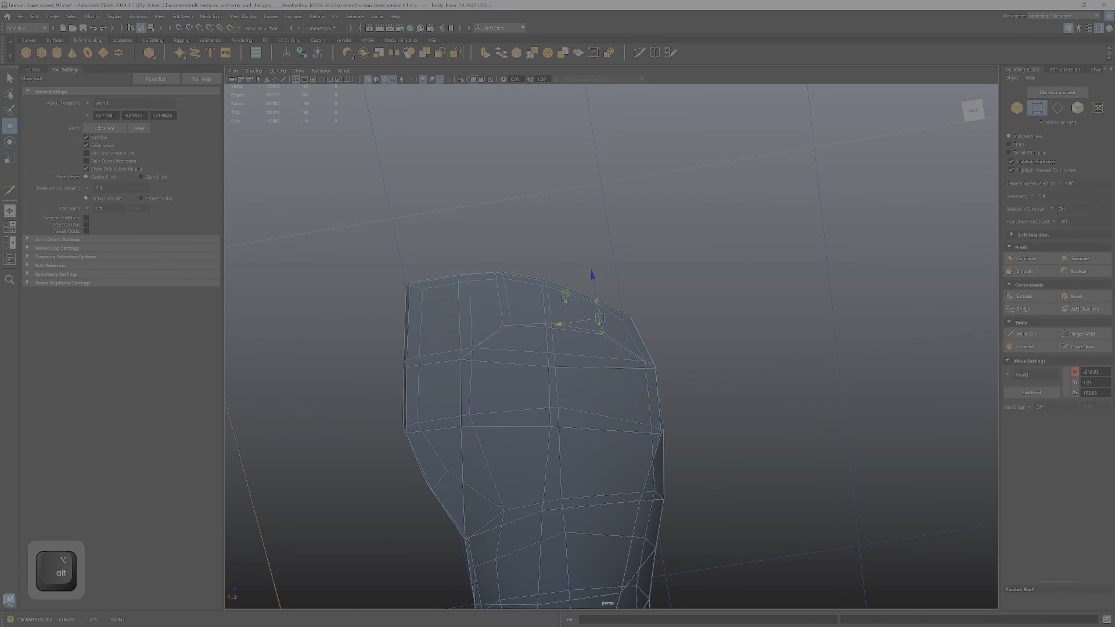
Select the forefoot vertices from the middle edge line to the big-toe side and shift them slightly toward the little toe.
alt+middle_drag(538, 277, 590, 242)
drag(626, 433, 626, 441)
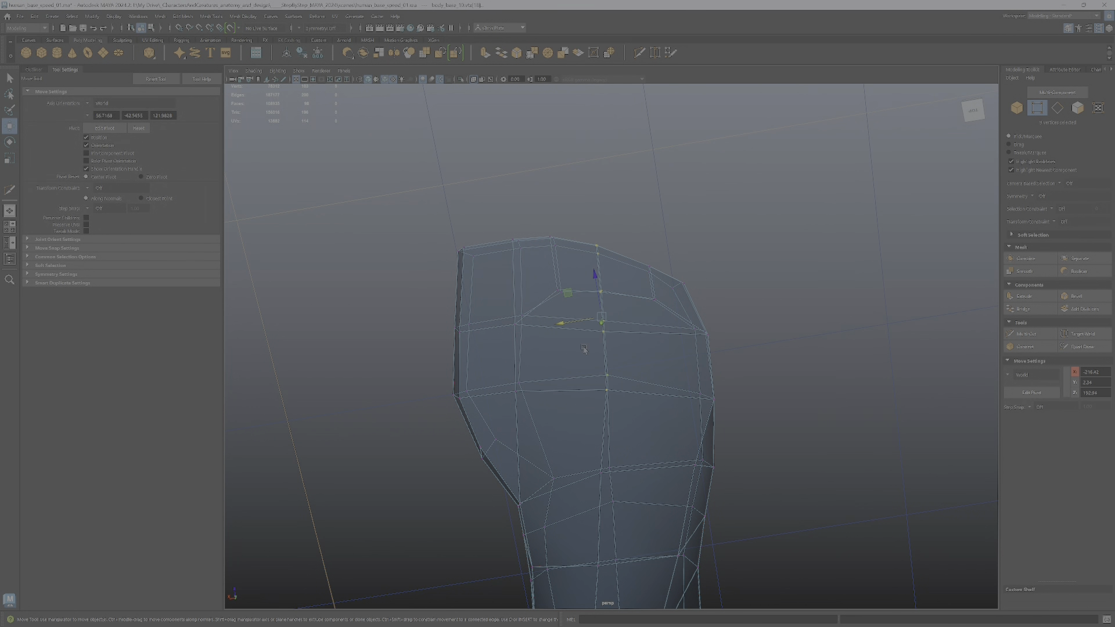
drag(381, 193, 619, 489)
ctrl+drag(474, 483, 516, 498)
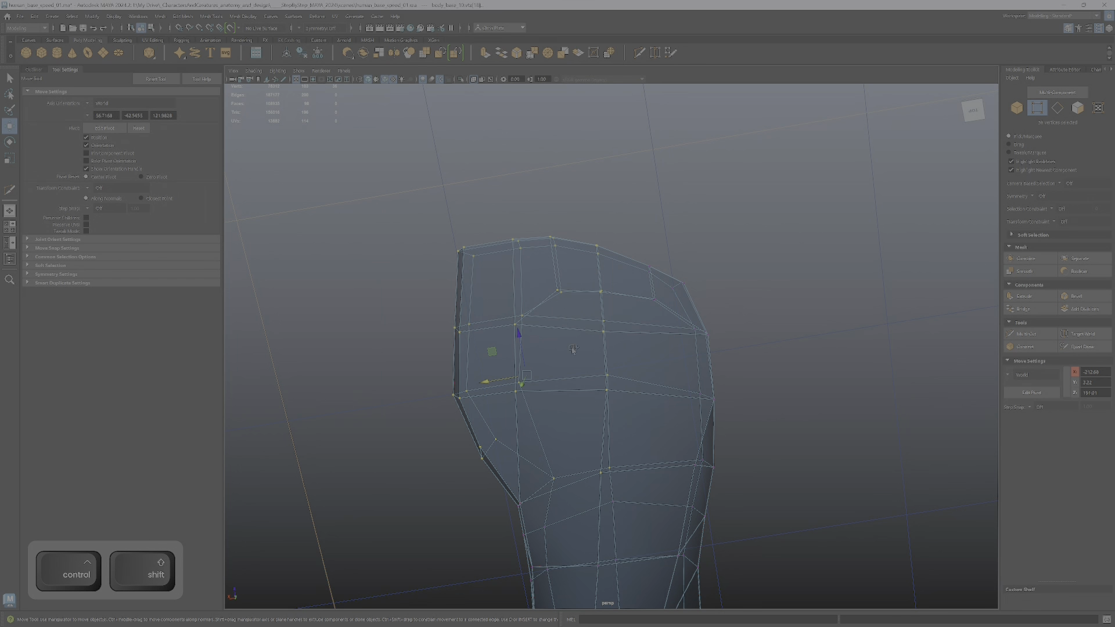
drag(488, 384, 495, 384)
Shift the middle edge line's vertices behind the forefoot sideways to smooth the line.
alt+drag(630, 395, 598, 180)
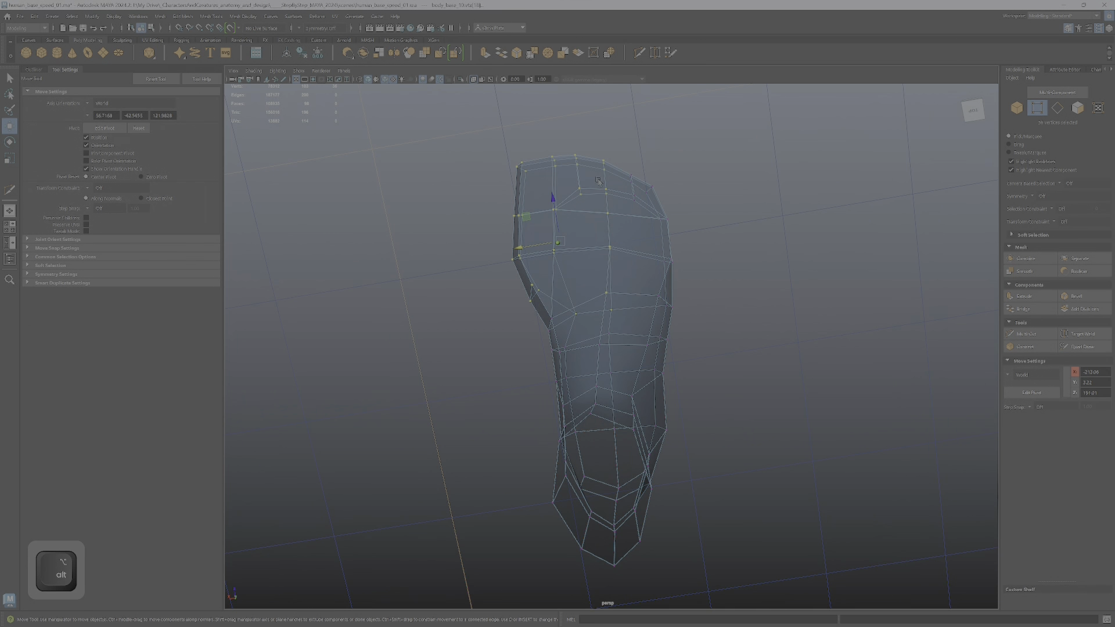
click(609, 249)
drag(596, 250, 592, 306)
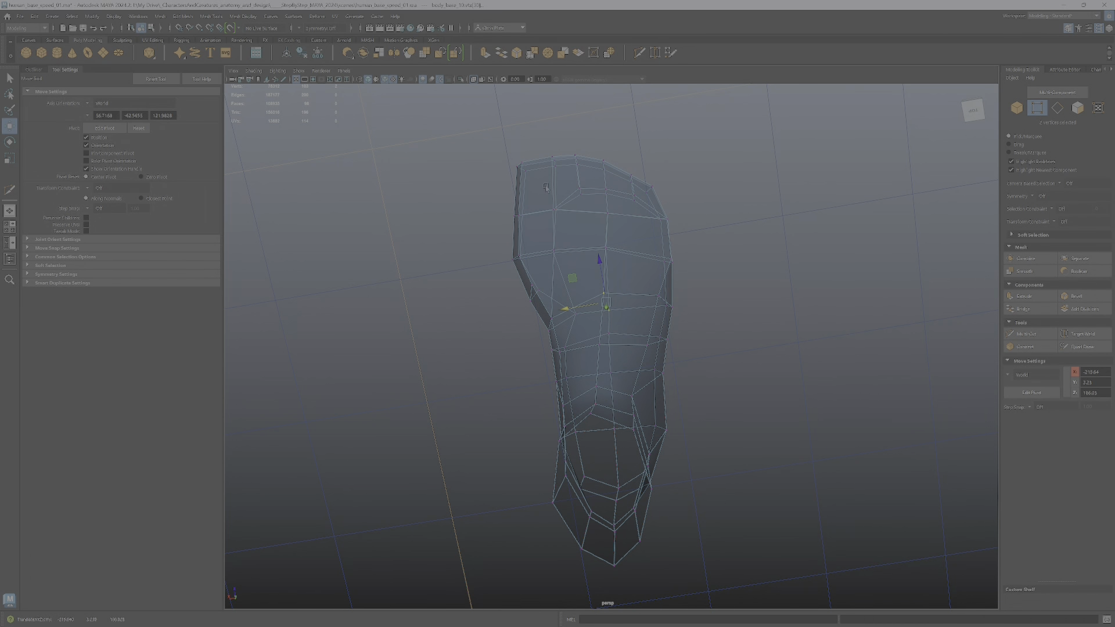
Turn off the viewport's X-ray display and examine the reshaped forefoot from the front.
alt+drag(546, 187, 646, 309)
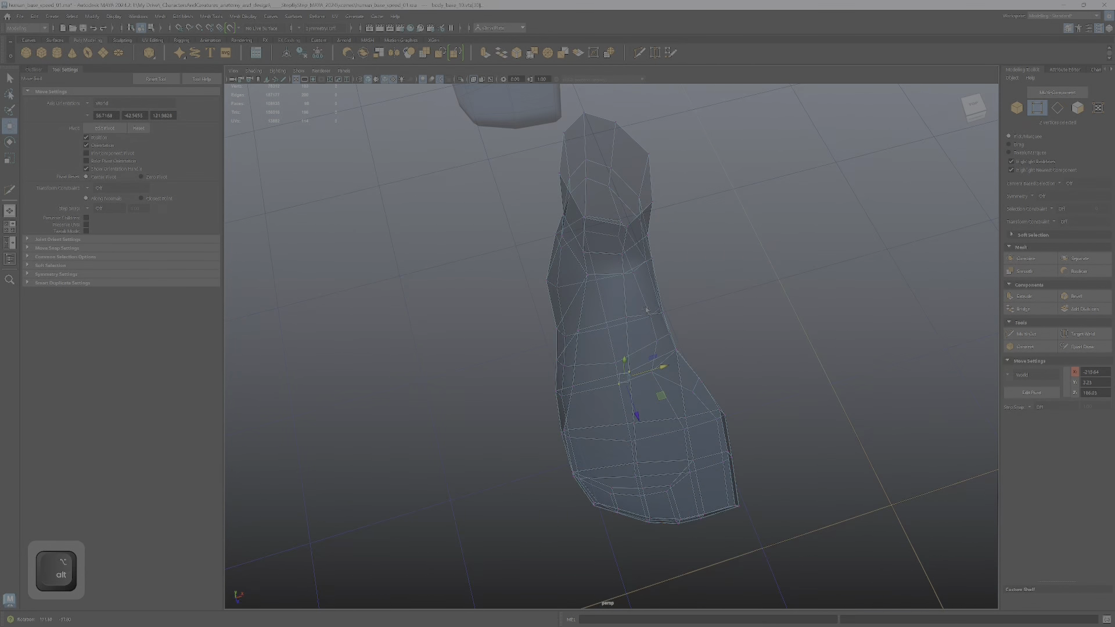
click(474, 81)
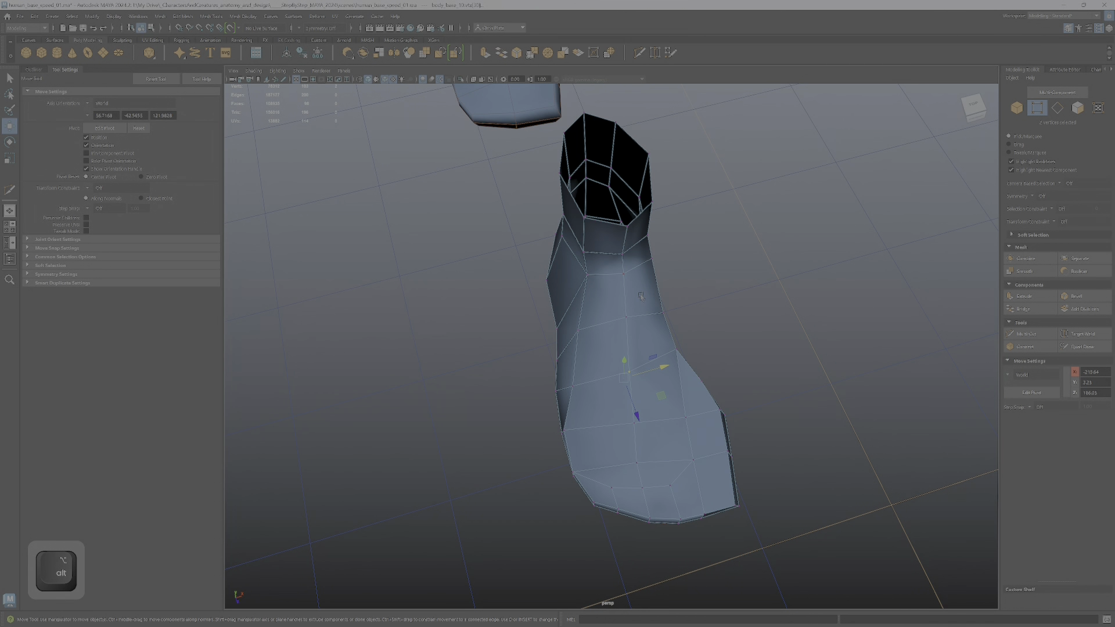
scroll(616, 360, down, 4)
alt+middle_drag(621, 424, 612, 369)
alt+drag(612, 369, 611, 310)
alt+right_drag(611, 310, 639, 311)
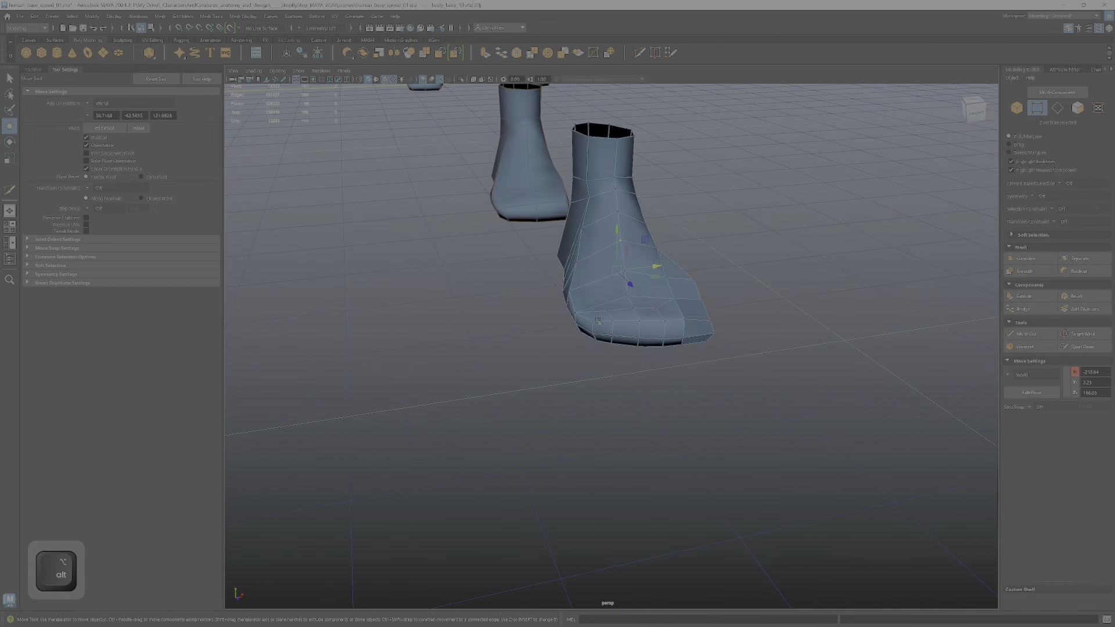
alt+drag(639, 311, 645, 364)
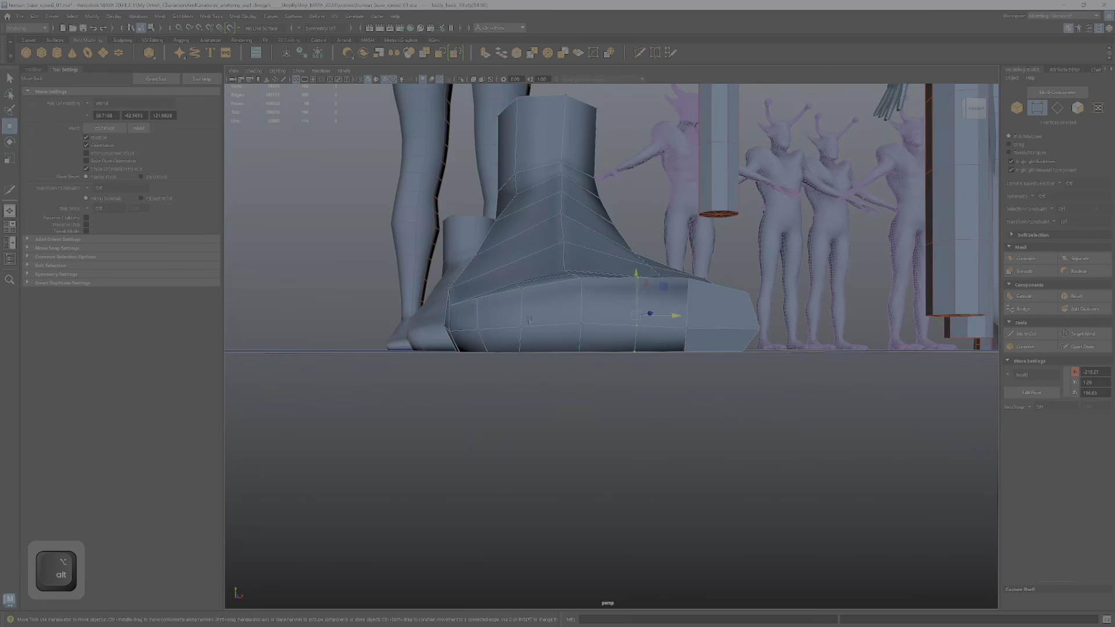
In face mode, select the two toe-tip end faces on the little-toe side and extrude them.
alt+drag(528, 338, 549, 273)
right_drag(555, 264, 555, 288)
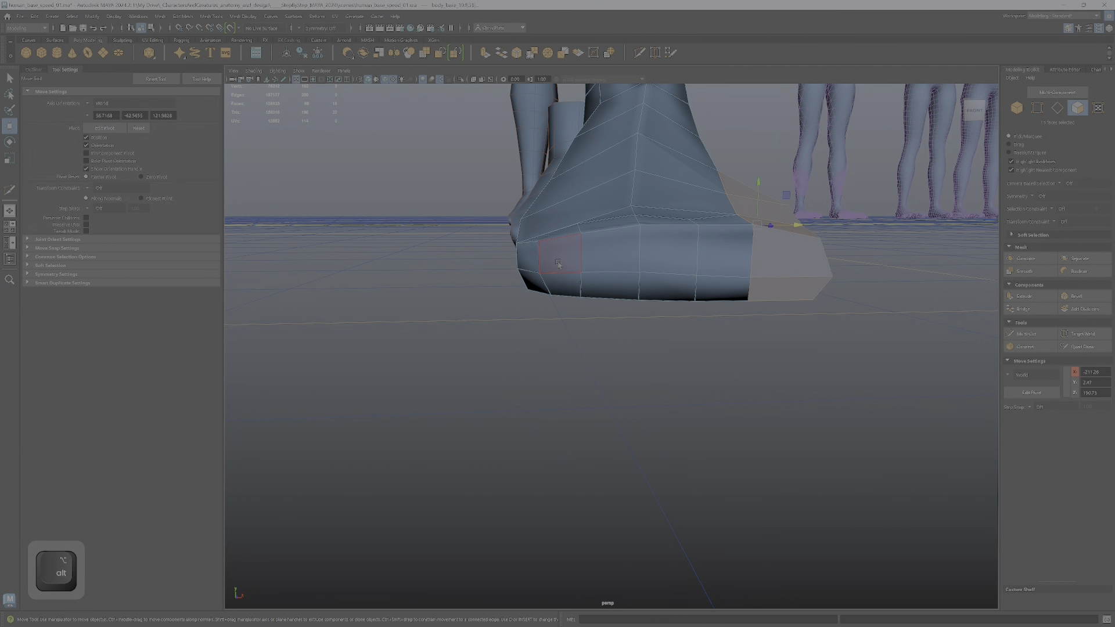
click(560, 256)
alt+drag(581, 305, 585, 341)
click(1044, 298)
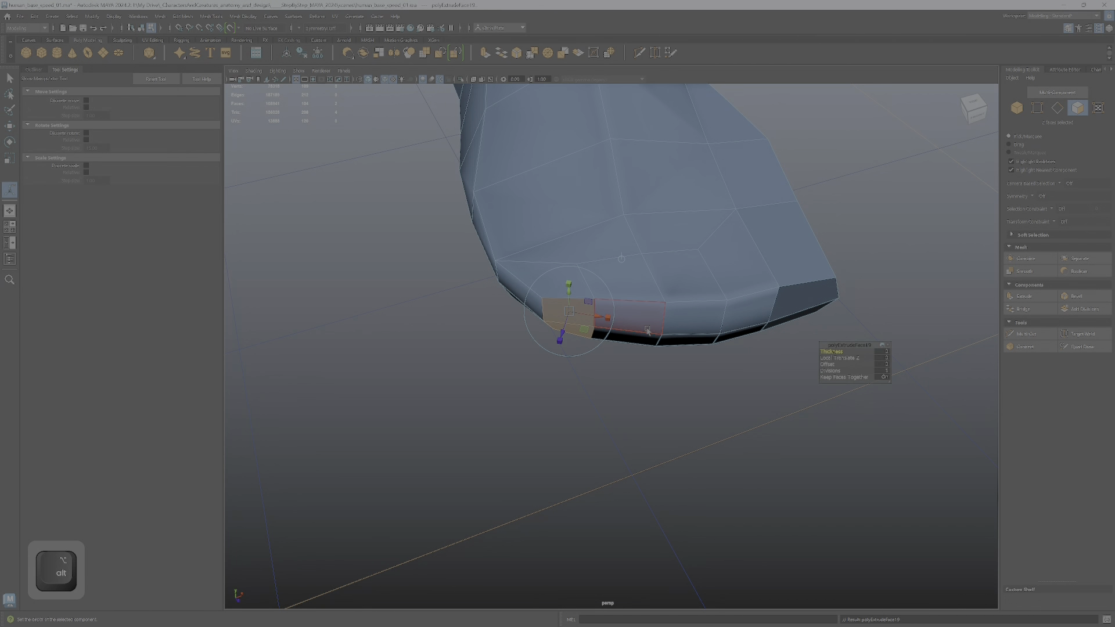
Extend the extruded little-toe faces forward into a short stub, scaling and turning the end slightly.
key(r)
drag(569, 322, 580, 410)
key(w)
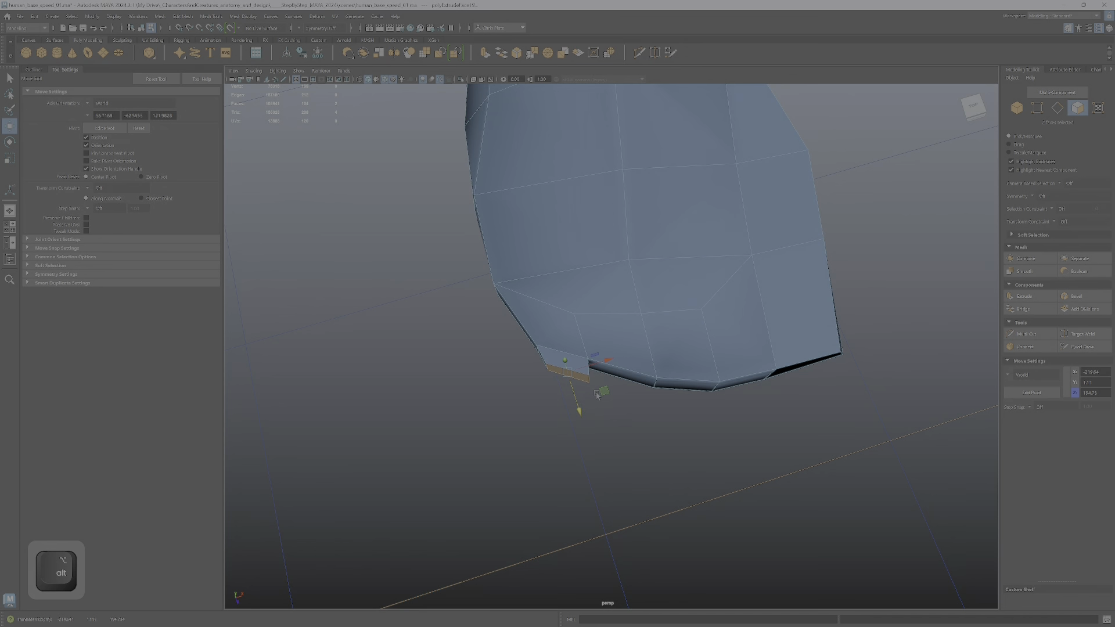
key(e)
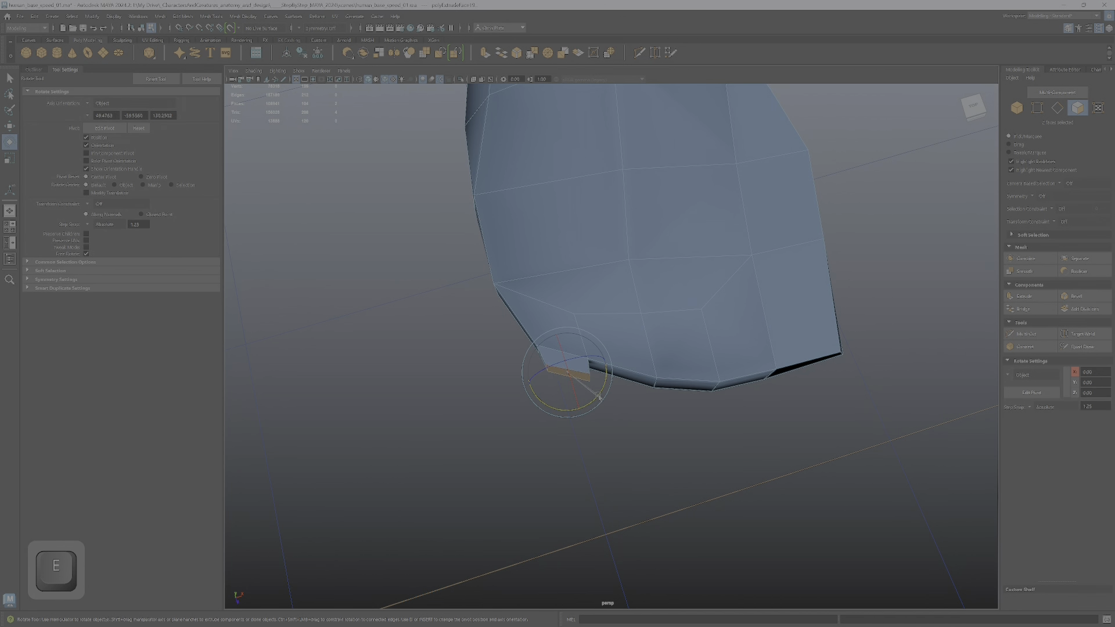
alt+drag(630, 406, 562, 386)
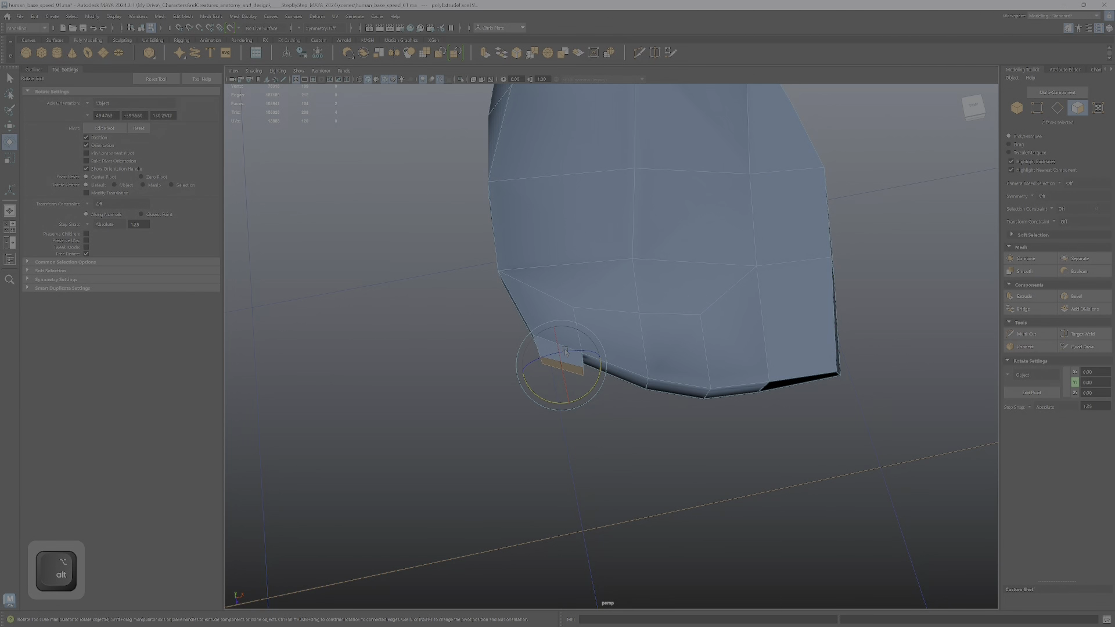
alt+drag(609, 434, 605, 364)
Select the two end faces beside the little-toe stub and extrude them, scaling the new faces slightly inward.
click(603, 359)
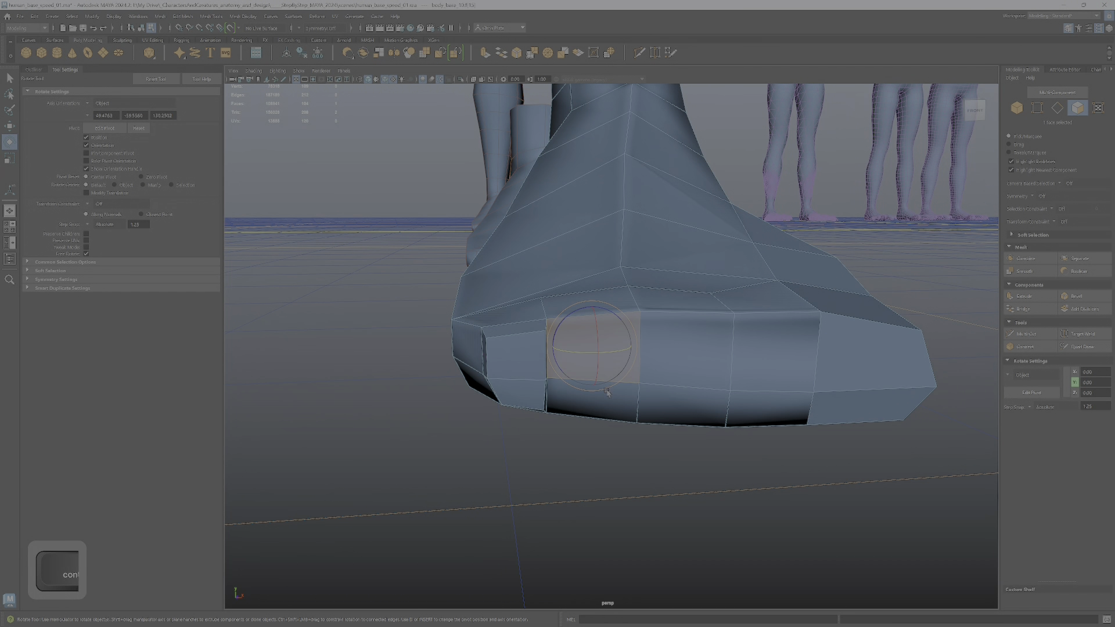
shift+click(603, 402)
alt+drag(604, 402, 612, 459)
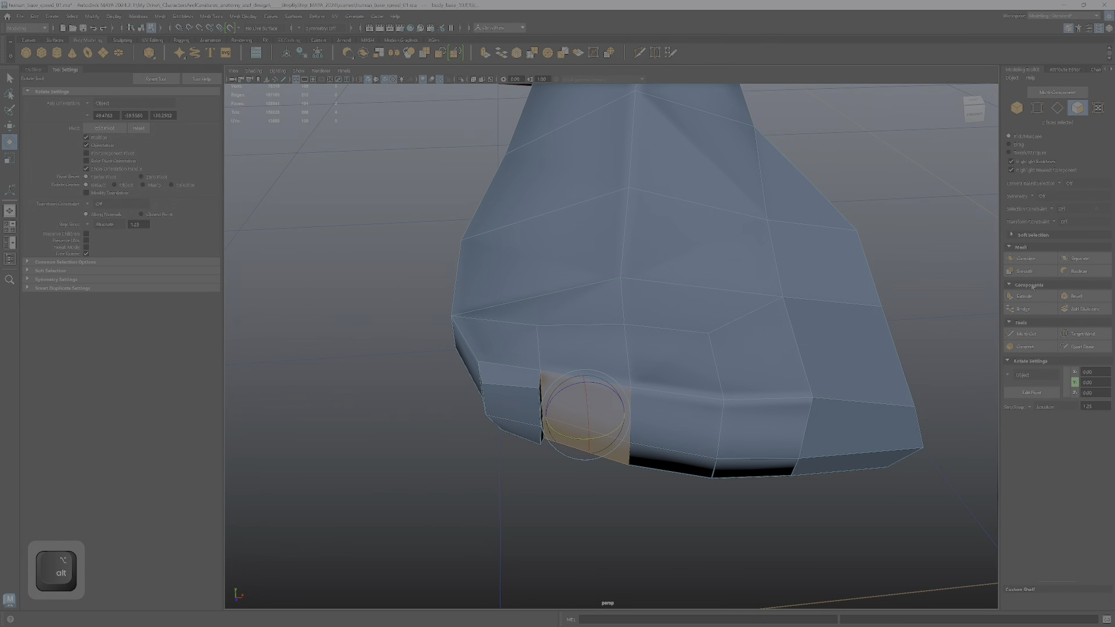
key(r)
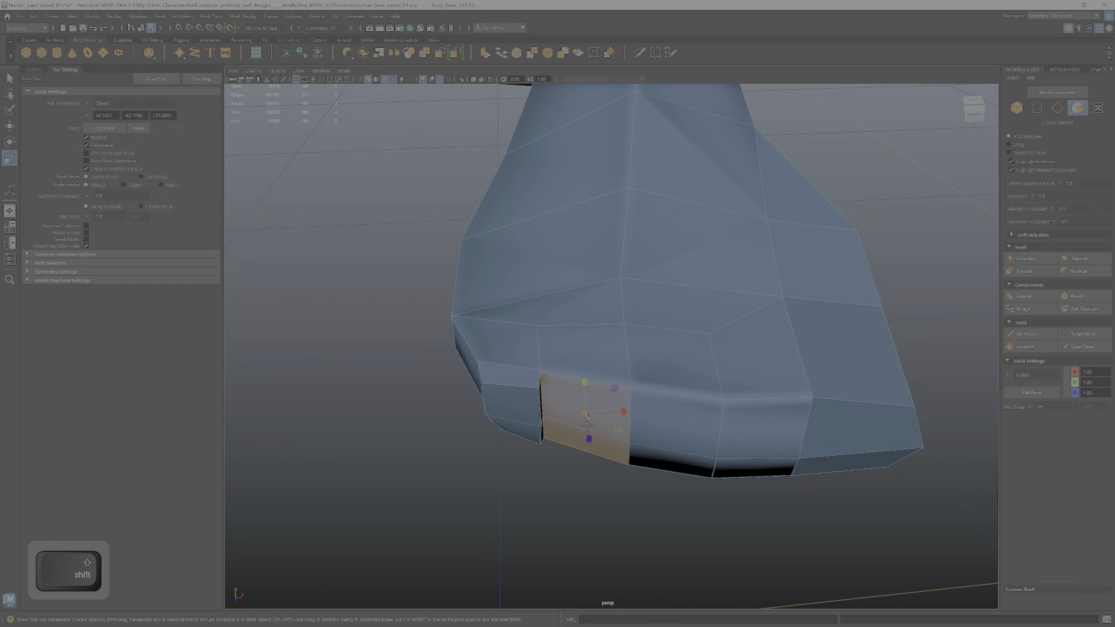
shift+drag(587, 417, 583, 419)
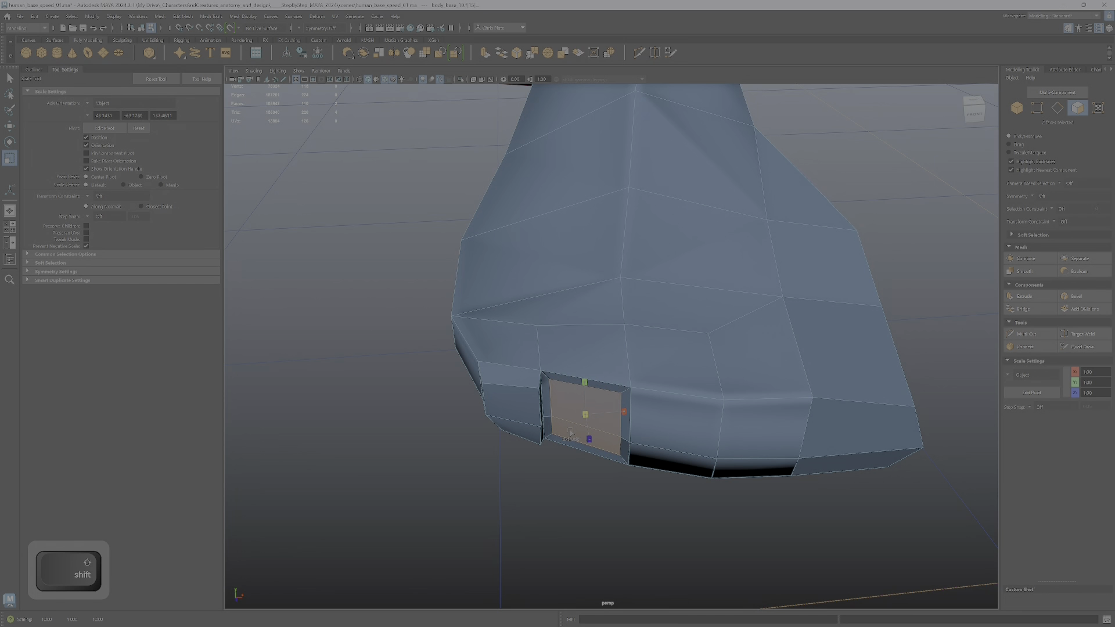
Pull the fourth toe's extruded faces forward into a short stub, then turn and scale its end.
key(w)
drag(592, 443, 645, 445)
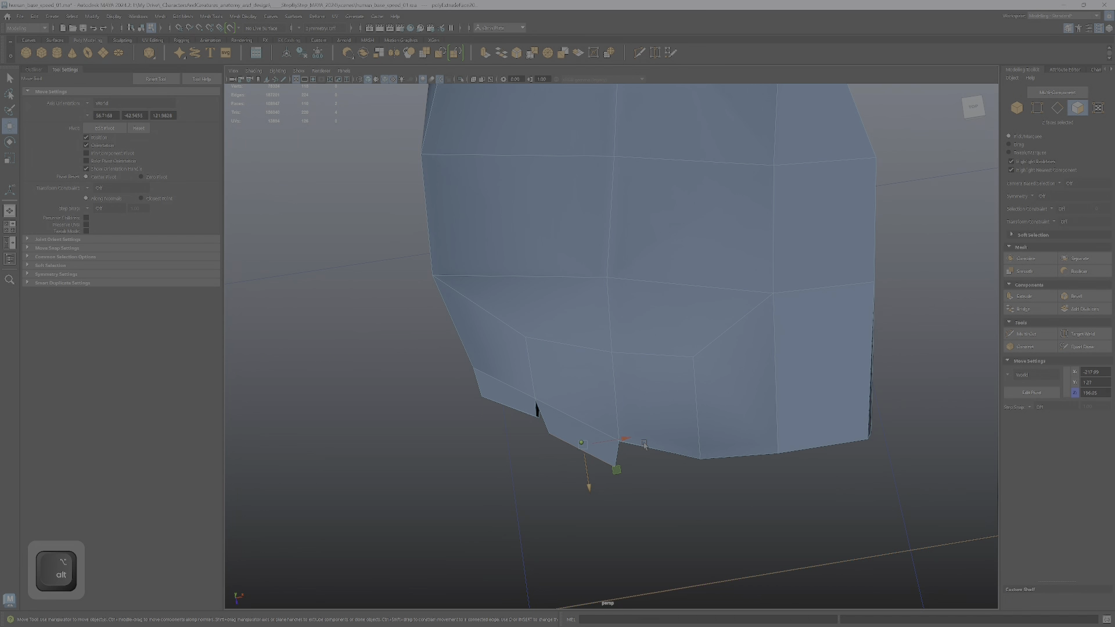
drag(590, 489, 592, 497)
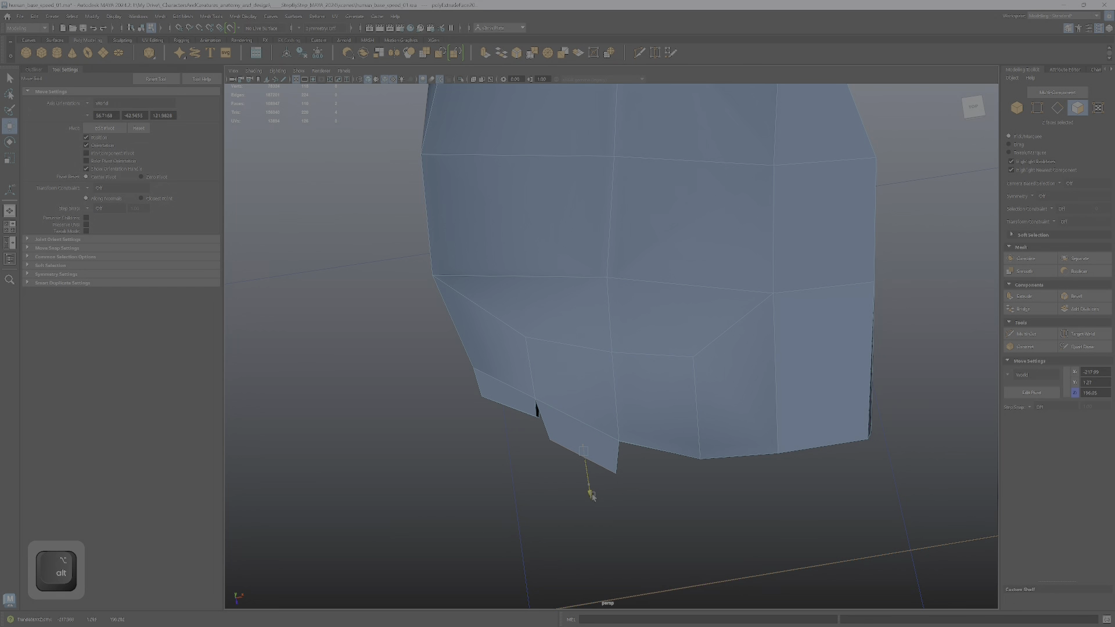
key(e)
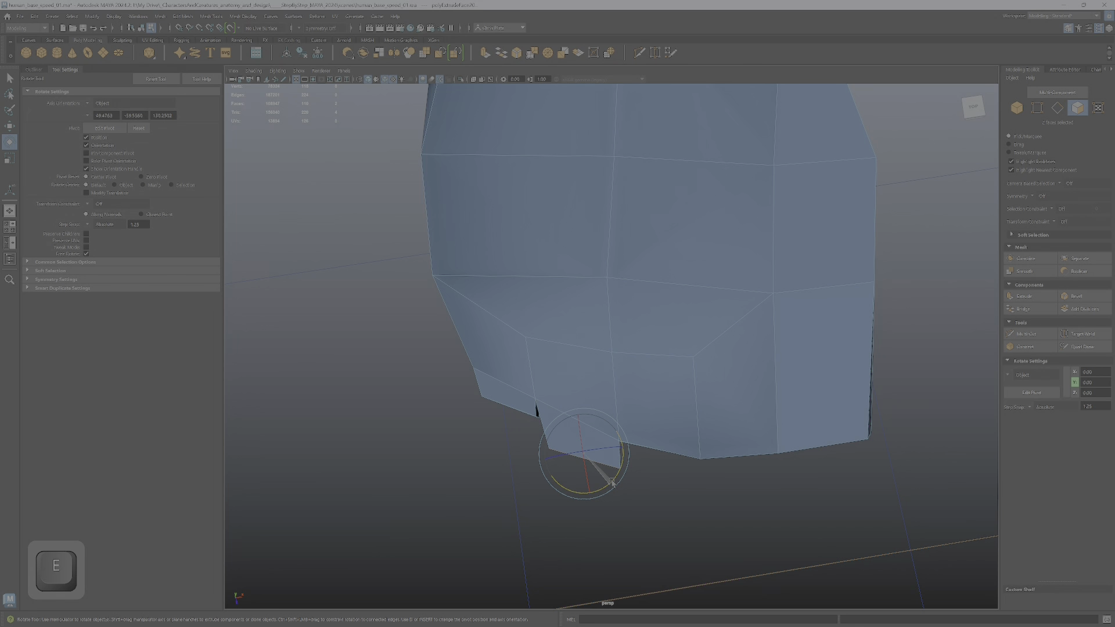
key(r)
drag(624, 450, 639, 413)
Reselect the little toe's two end faces and reposition them to match the neighbouring stub.
click(528, 411)
alt+drag(528, 411, 711, 342)
ctrl+shift+click(543, 314)
alt+drag(727, 379, 537, 449)
key(w)
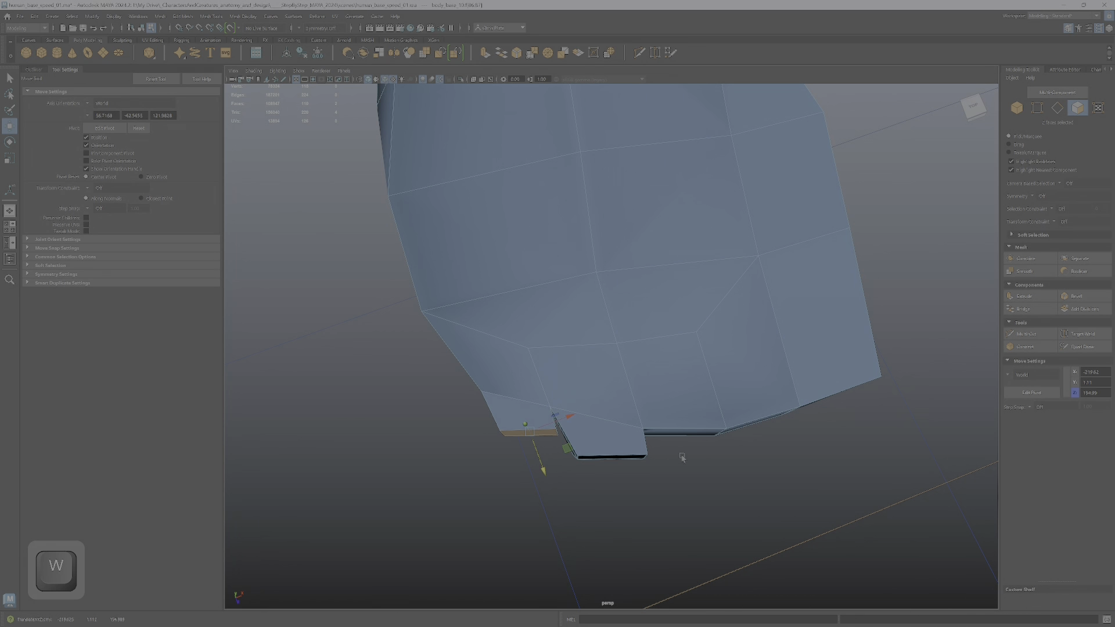
alt+drag(682, 458, 661, 391)
Extrude the middle toe's two end faces with a slight inward scale and pull them forward into a stub.
click(661, 388)
ctrl+shift+click(668, 425)
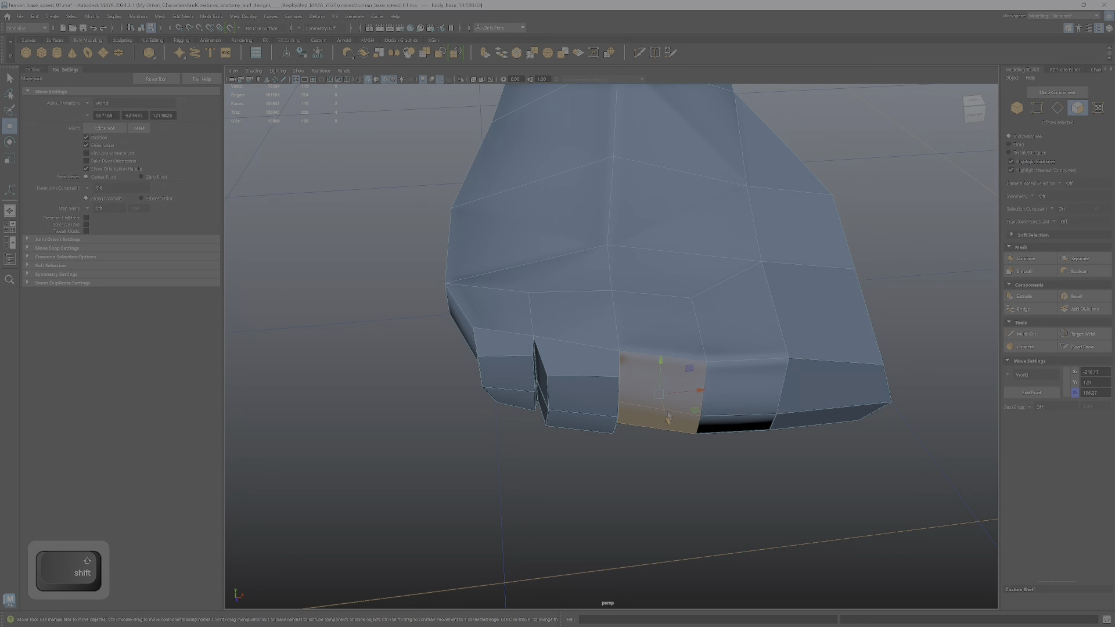
key(r)
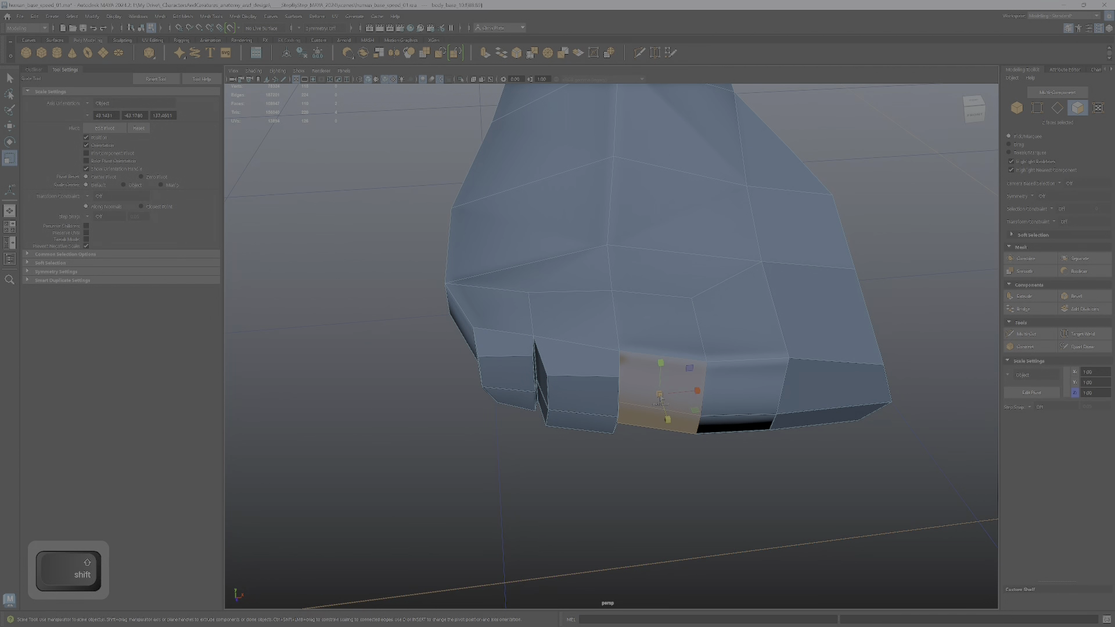
shift+click(651, 401)
key(w)
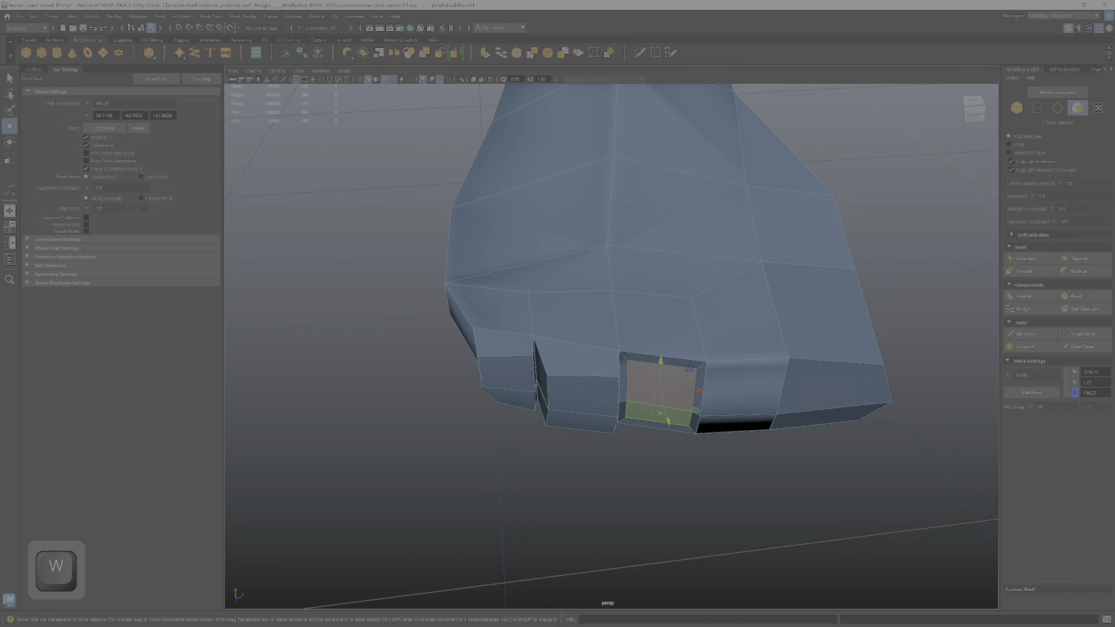
drag(666, 413, 681, 350)
Extrude the two end faces beside the big toe forward into a second-toe stub and scale its end inward.
click(679, 347)
ctrl+shift+click(678, 384)
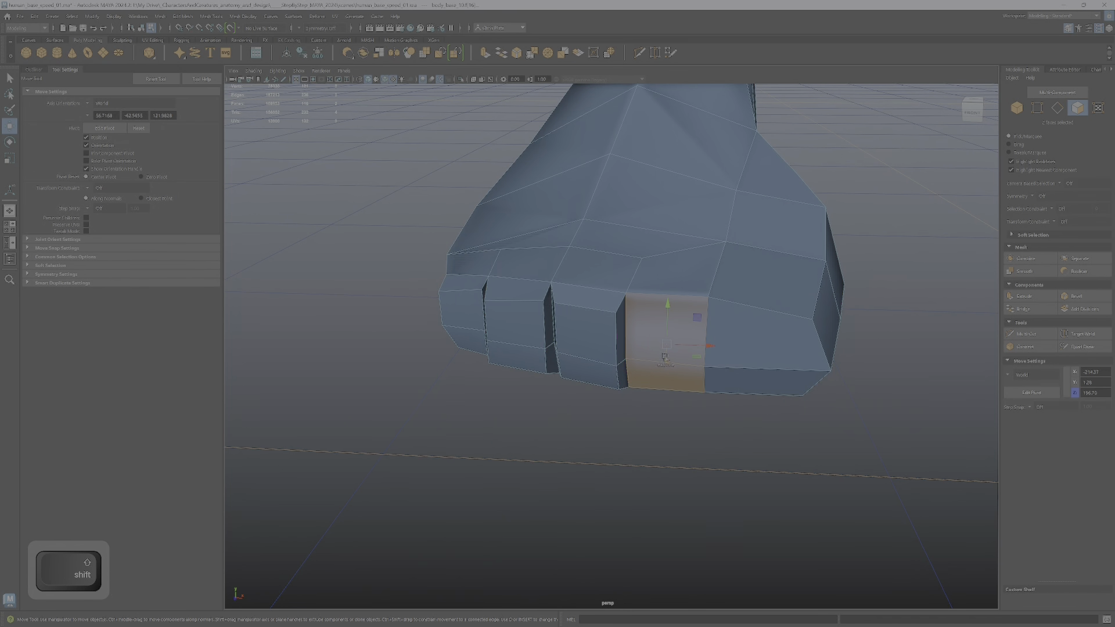
shift+drag(665, 357, 679, 433)
key(ctrl+z)
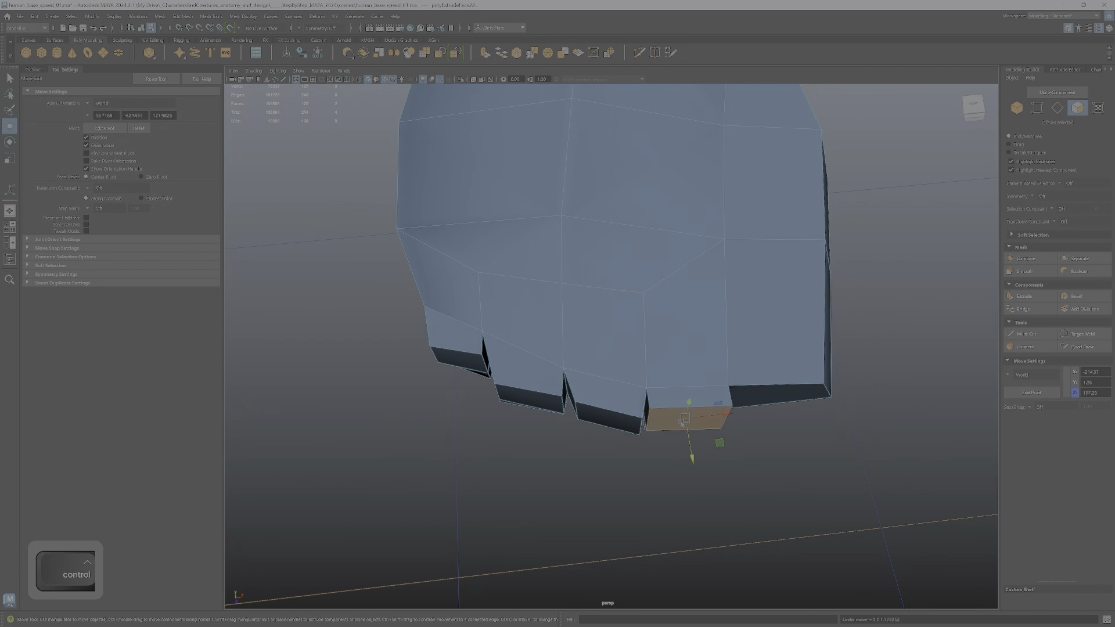
key(ctrl+z)
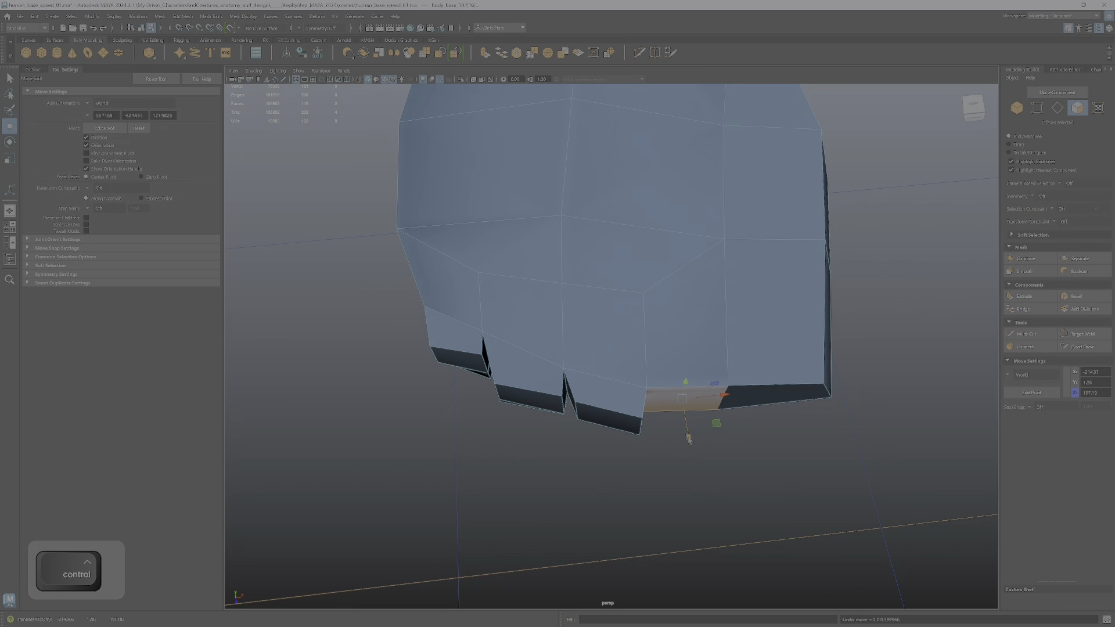
shift+drag(686, 424, 689, 428)
key(r)
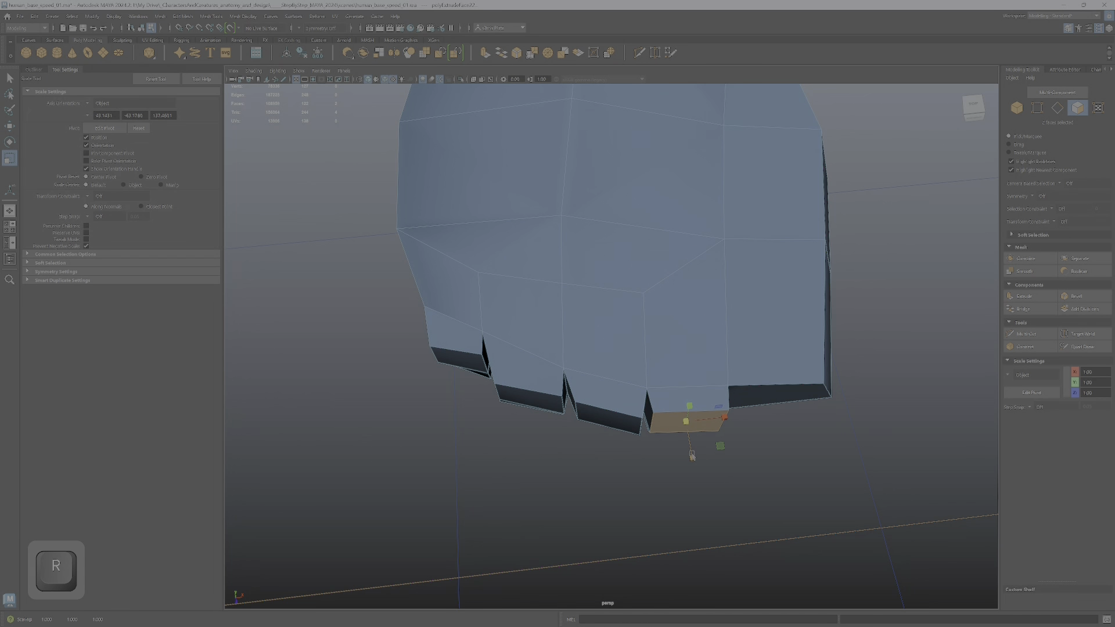
alt+drag(690, 451, 705, 386)
Extrude the big toe's two end faces into a tapered stub and check the foot in smooth preview.
key(w)
ctrl+click(718, 369)
ctrl+shift+click(717, 368)
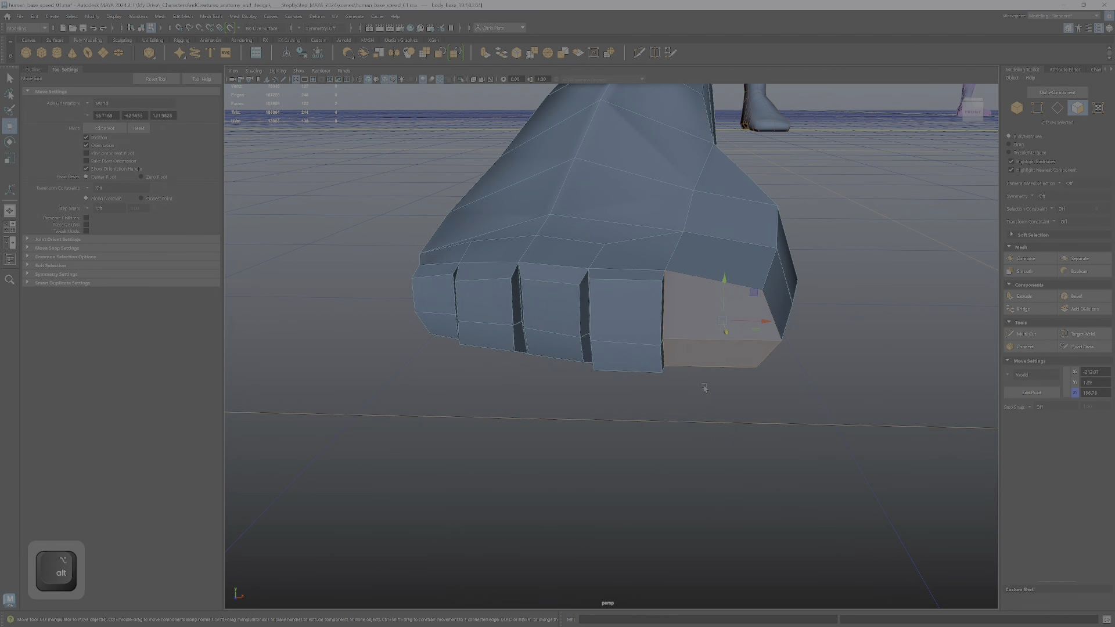
key(r)
shift+drag(754, 293, 641, 323)
key(3)
key(w)
key(1)
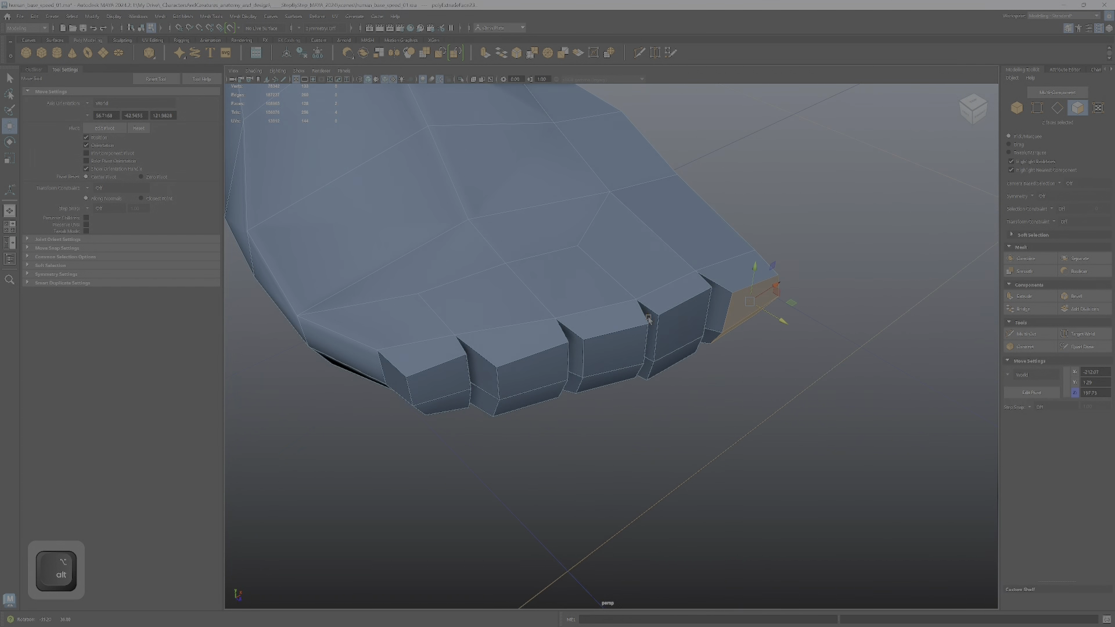
Select the top faces of the four smaller toe stubs and move them vertically.
click(677, 293)
ctrl+shift+click(606, 320)
ctrl+shift+click(543, 342)
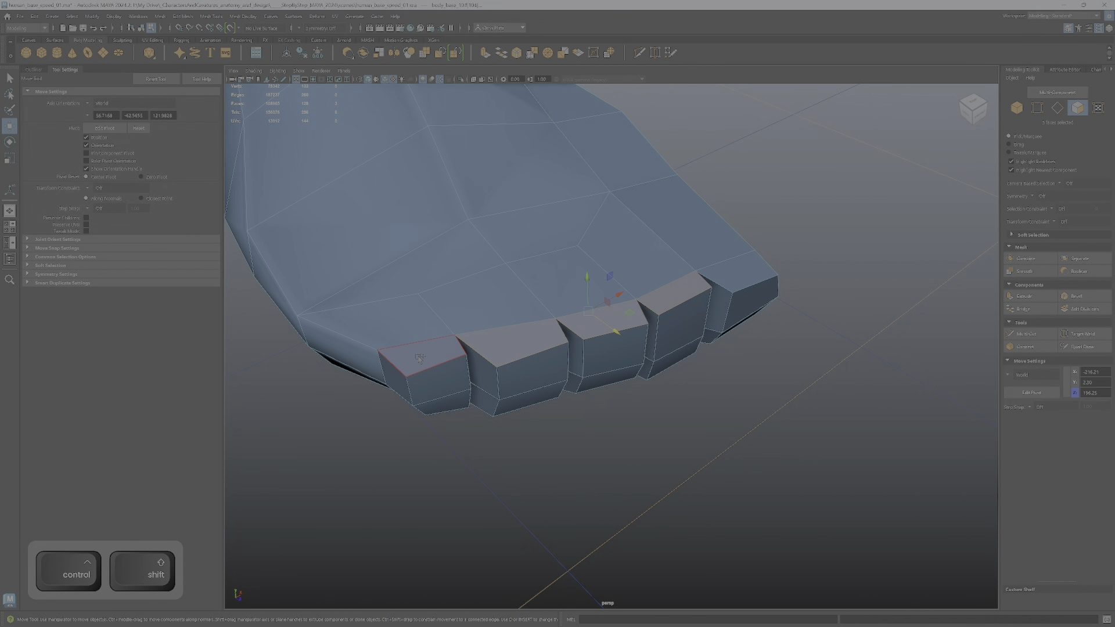
ctrl+shift+click(423, 359)
alt+drag(423, 359, 656, 350)
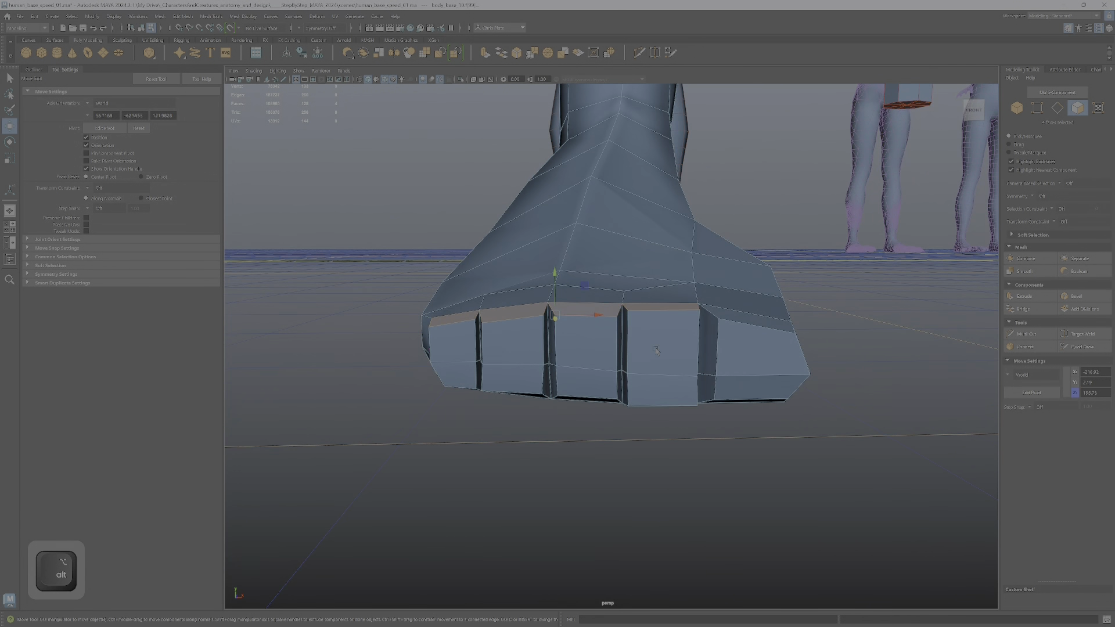
drag(550, 268, 512, 266)
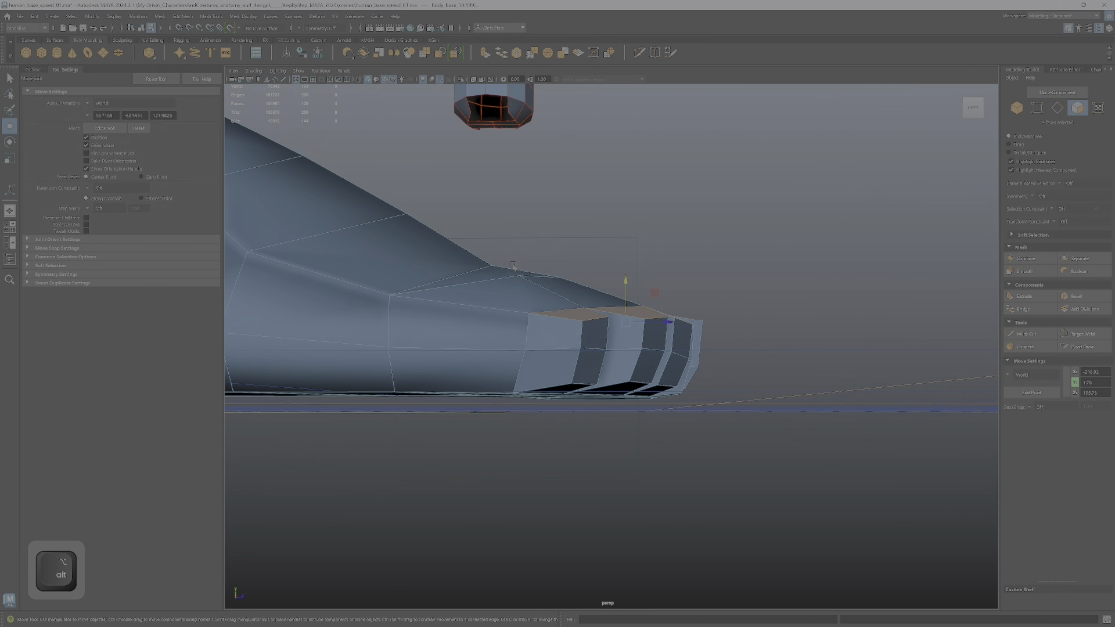
alt+drag(618, 304, 748, 338)
In vertex mode, reposition the top vertices at the gap between the big toe and the second toe.
right_drag(764, 336, 725, 335)
click(721, 309)
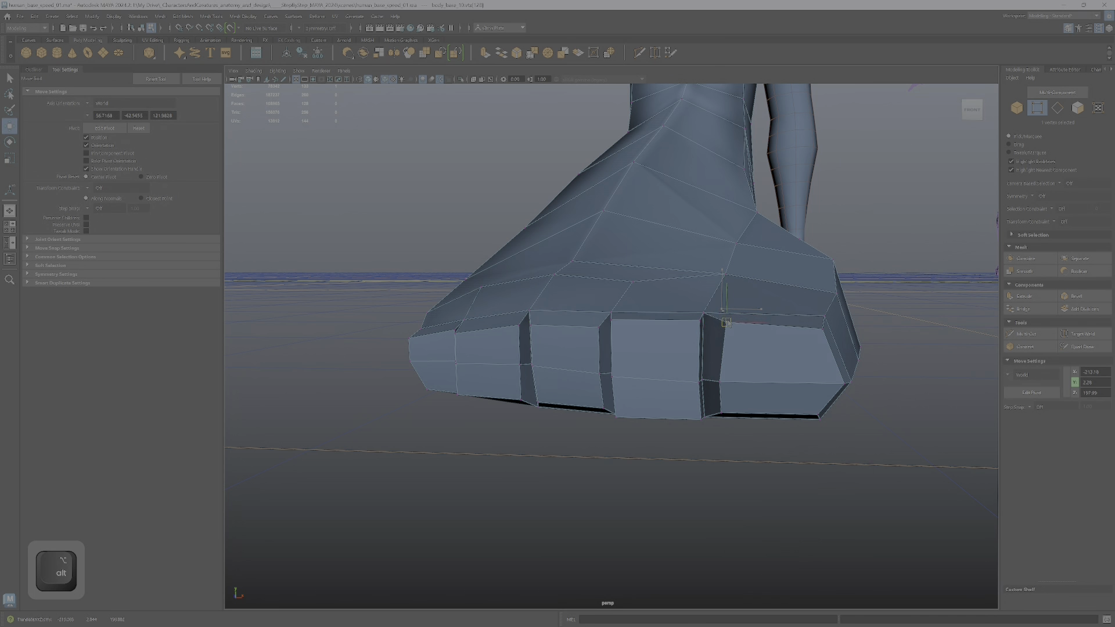
alt+drag(723, 310, 633, 385)
alt+drag(648, 433, 653, 465)
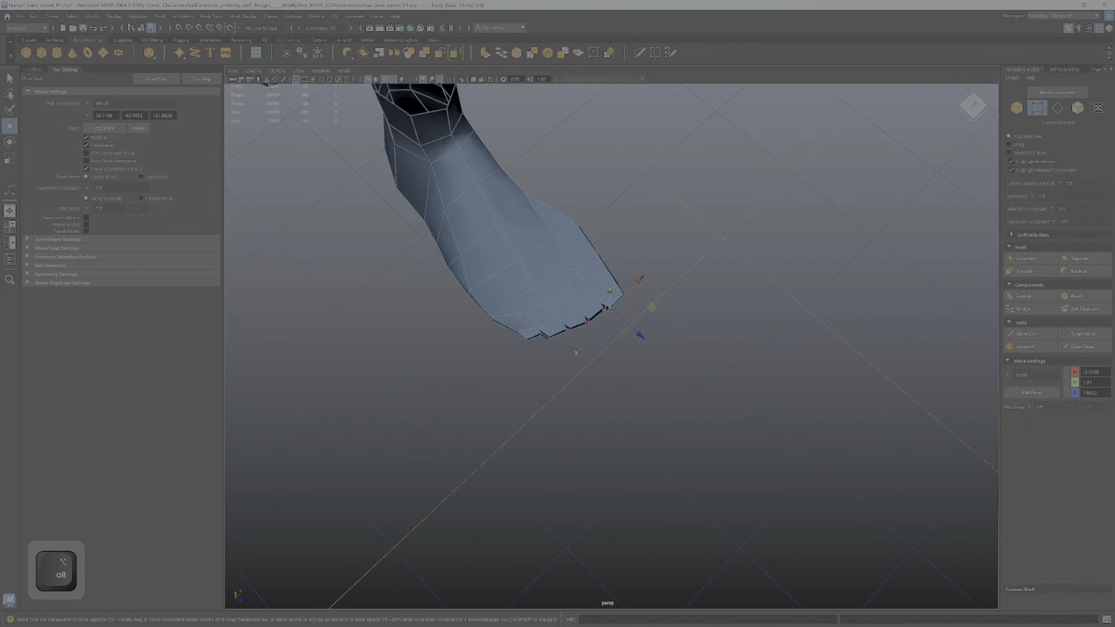
Examine the whole foot and its toe stubs from above, below and the front.
alt+right_drag(653, 465, 573, 355)
alt+drag(574, 354, 597, 297)
alt+right_drag(593, 295, 615, 433)
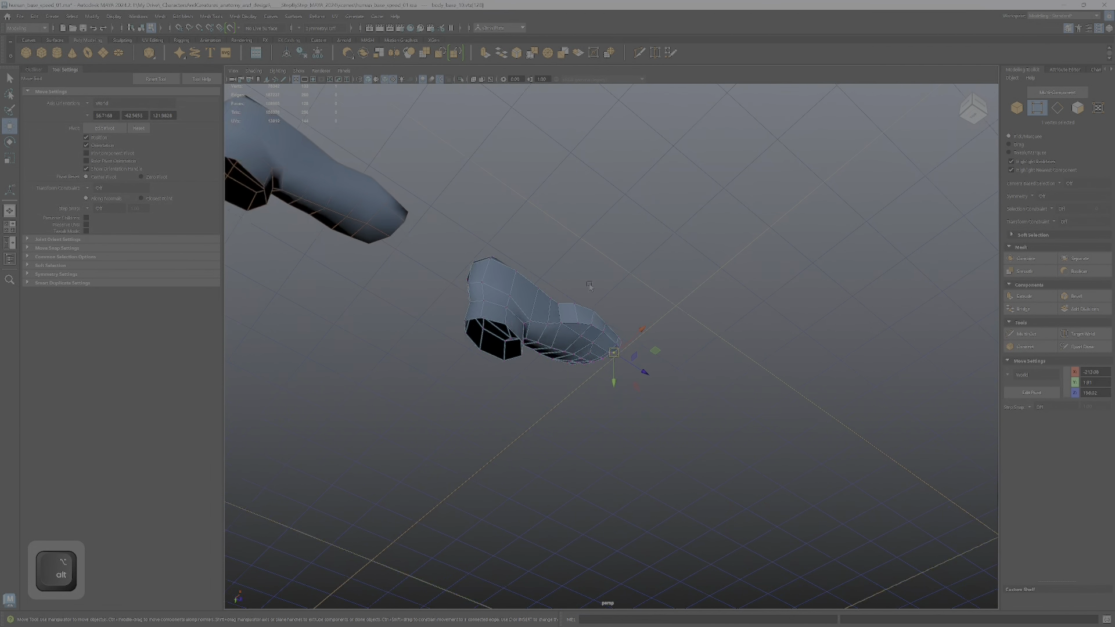
alt+drag(614, 432, 565, 386)
alt+right_drag(565, 387, 570, 339)
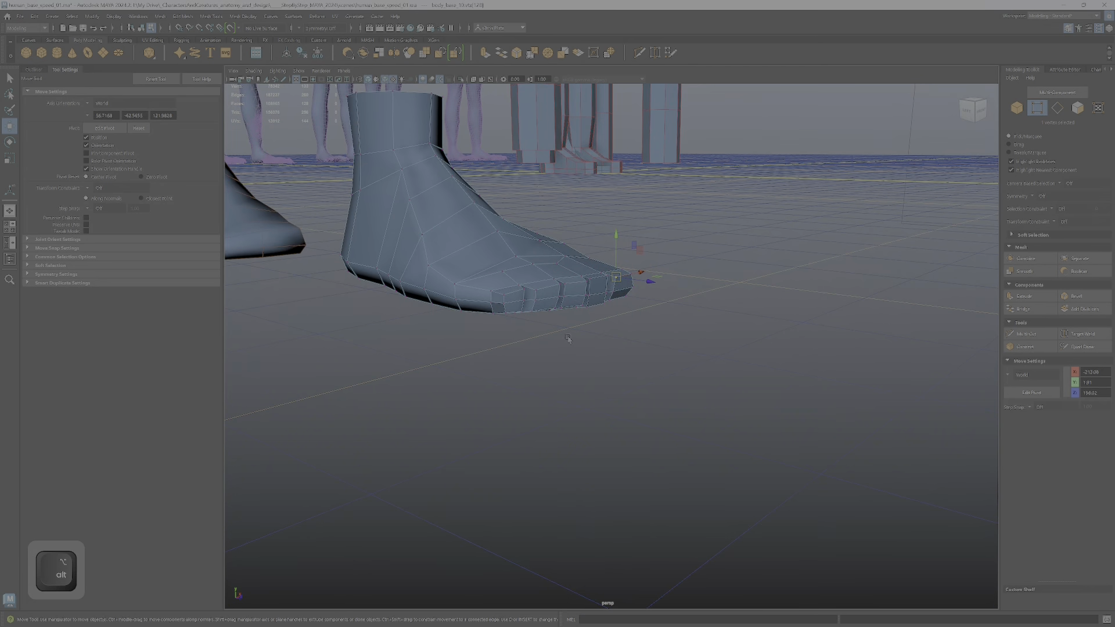
alt+drag(570, 338, 591, 367)
alt+middle_drag(592, 368, 618, 368)
alt+drag(617, 368, 605, 363)
alt+right_drag(605, 363, 637, 348)
alt+drag(637, 349, 569, 339)
Draw a six-sided polygon cylinder in front of the smaller toes, about 0.7 in radius and 2.1 high.
click(46, 18)
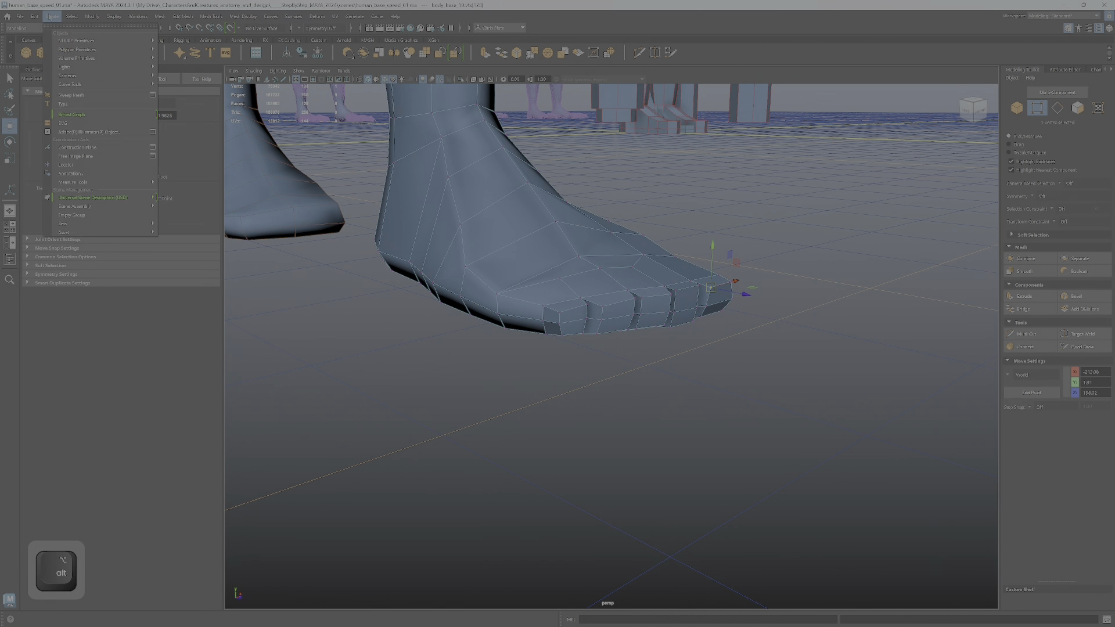
mouse_move(84, 51)
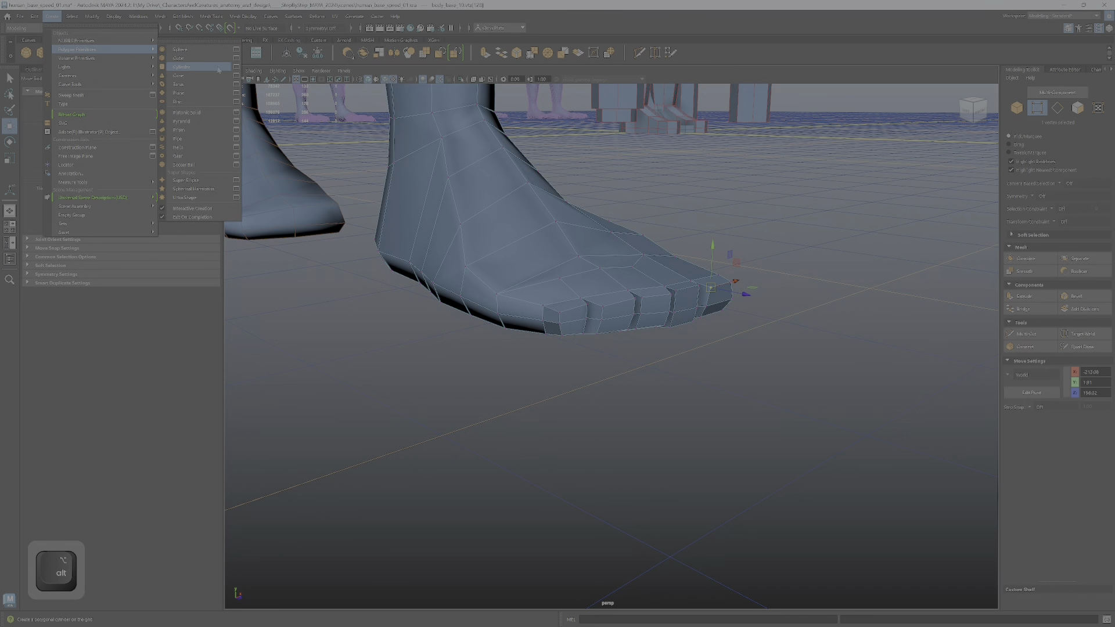
click(181, 67)
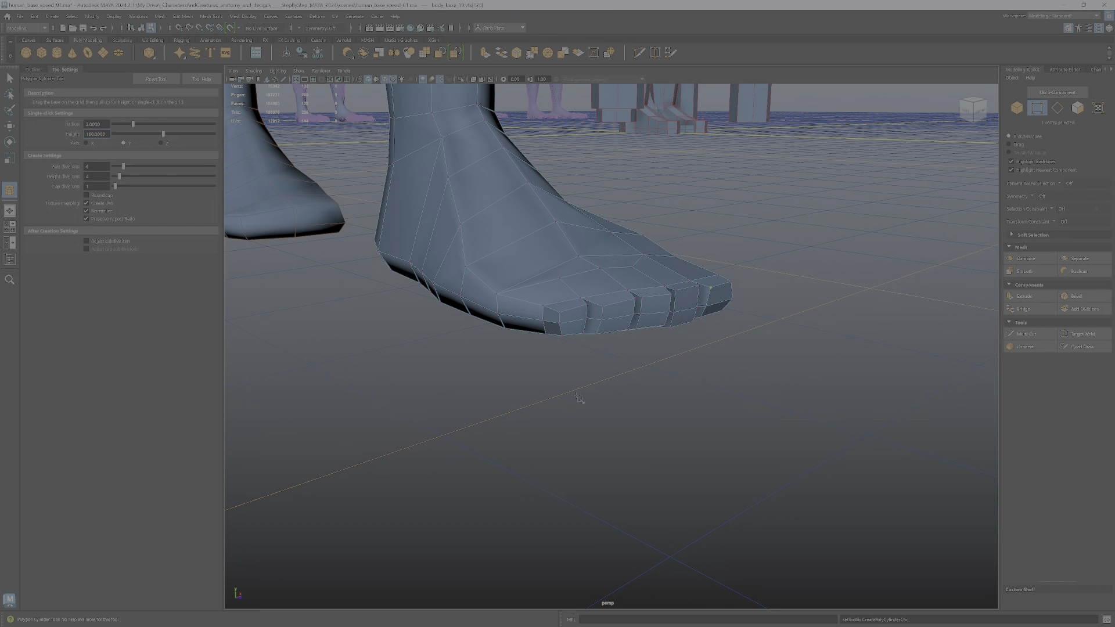
alt+drag(588, 351, 614, 382)
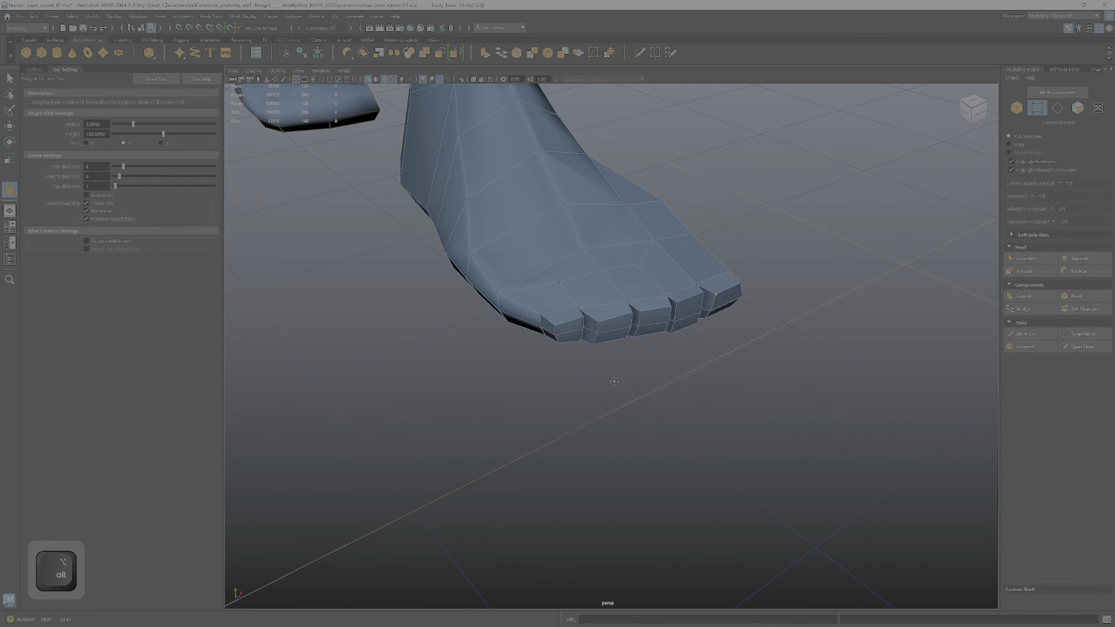
click(52, 17)
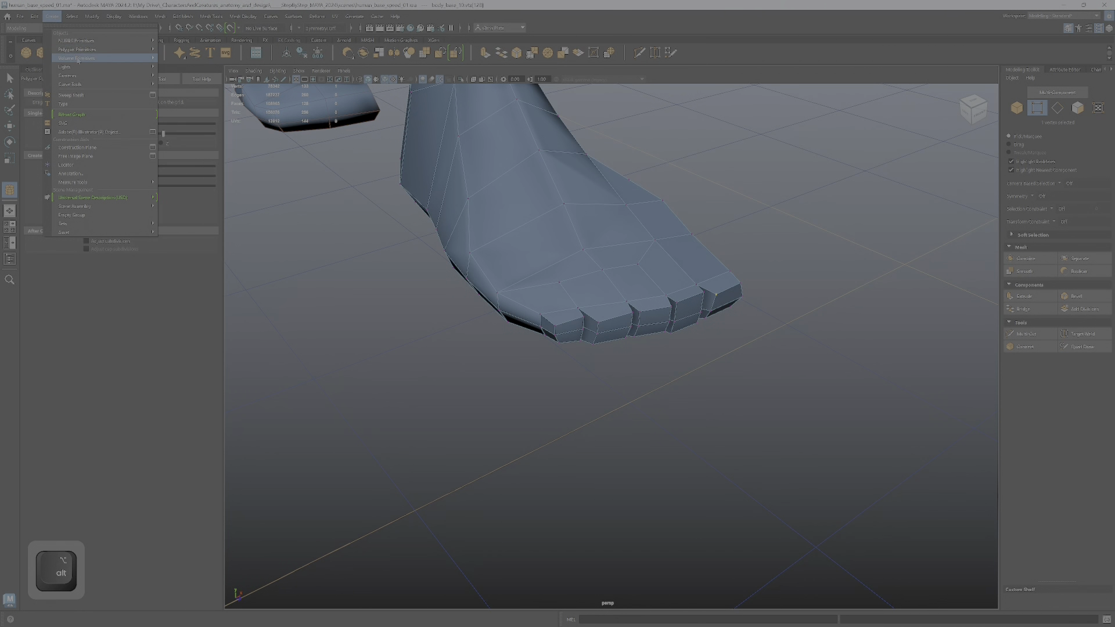
mouse_move(104, 49)
click(181, 67)
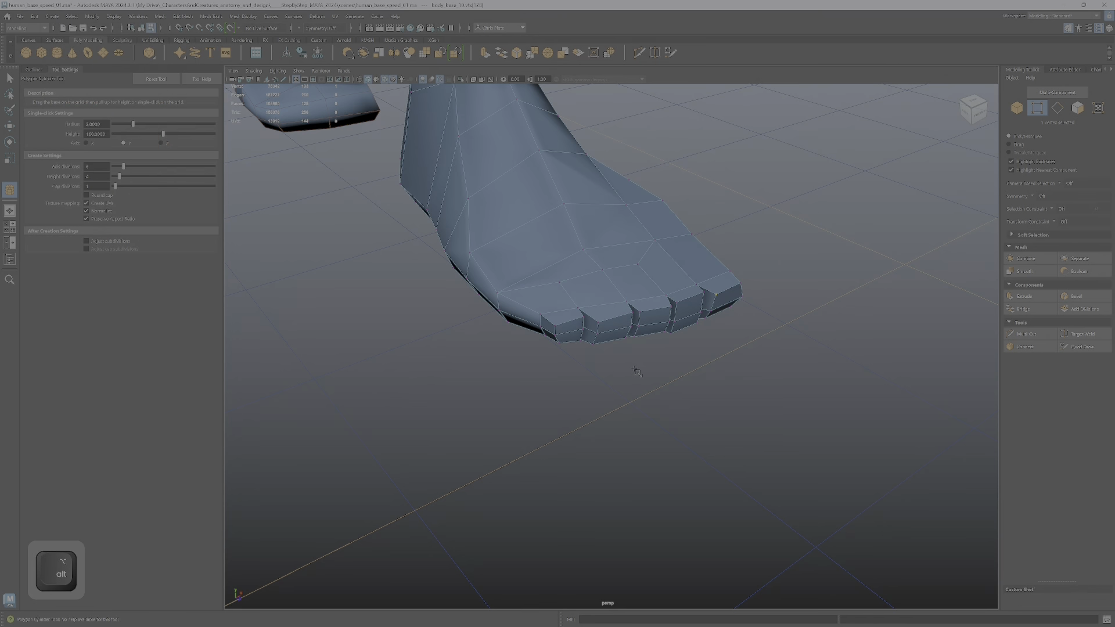
alt+drag(561, 355, 572, 363)
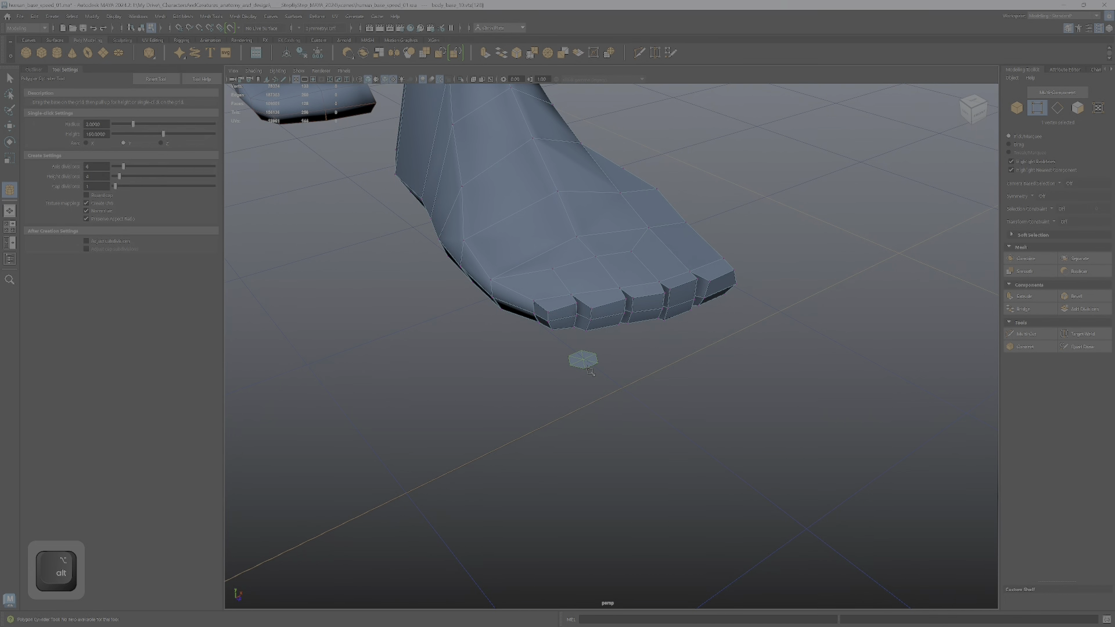
drag(591, 372, 590, 338)
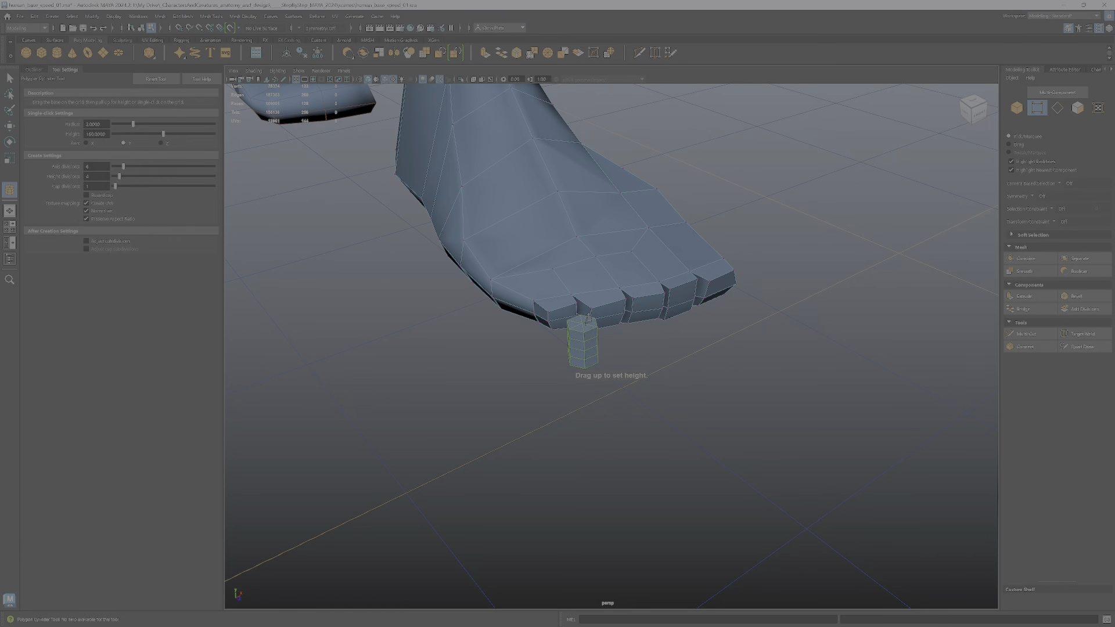
drag(589, 314, 618, 391)
Lay the cylinder horizontally by setting its X rotation to exactly 90 degrees.
key(e)
key(ctrl+z)
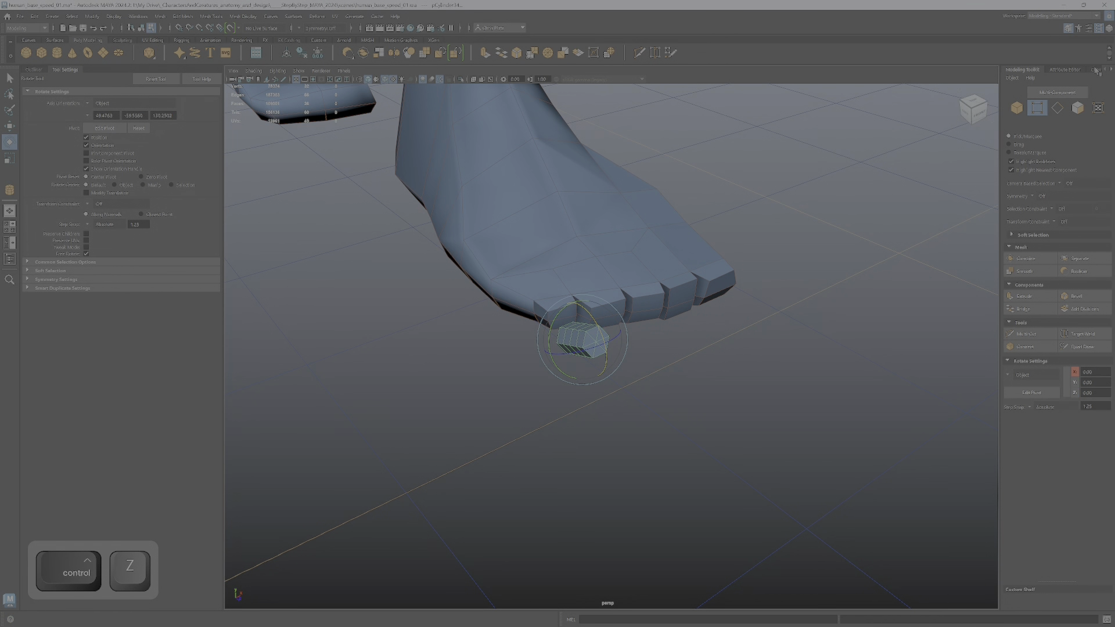
click(1096, 70)
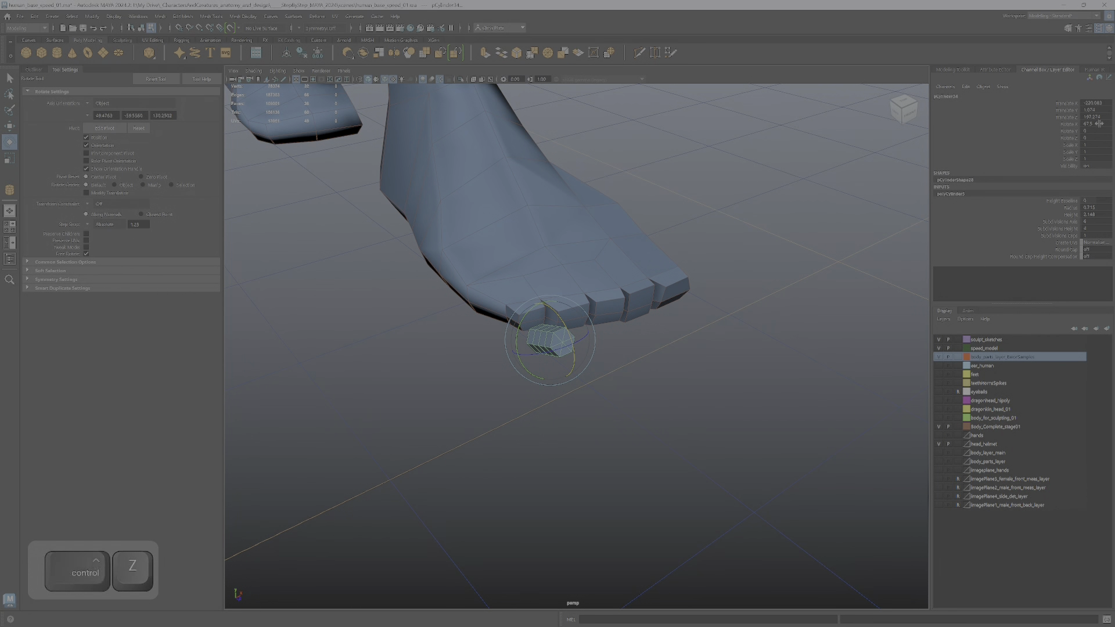
double_click(1098, 126)
text(90)
key(Return)
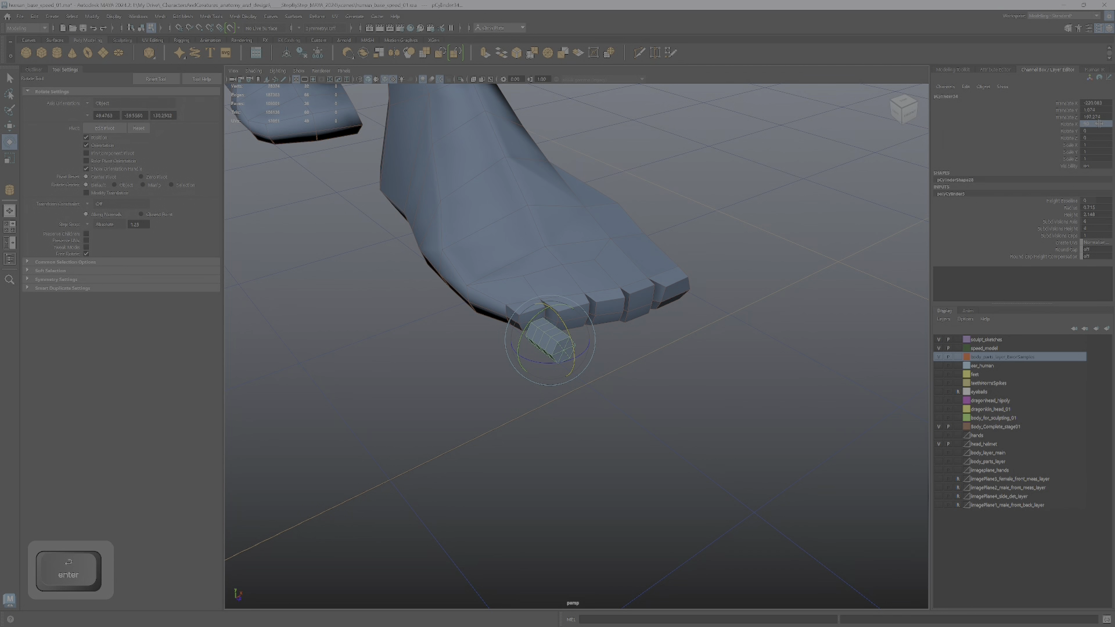
Delete the radiating edges on the cylinder's front cap, leaving a single horizontal edge across its middle.
alt+drag(454, 346, 587, 349)
alt+right_drag(587, 349, 616, 325)
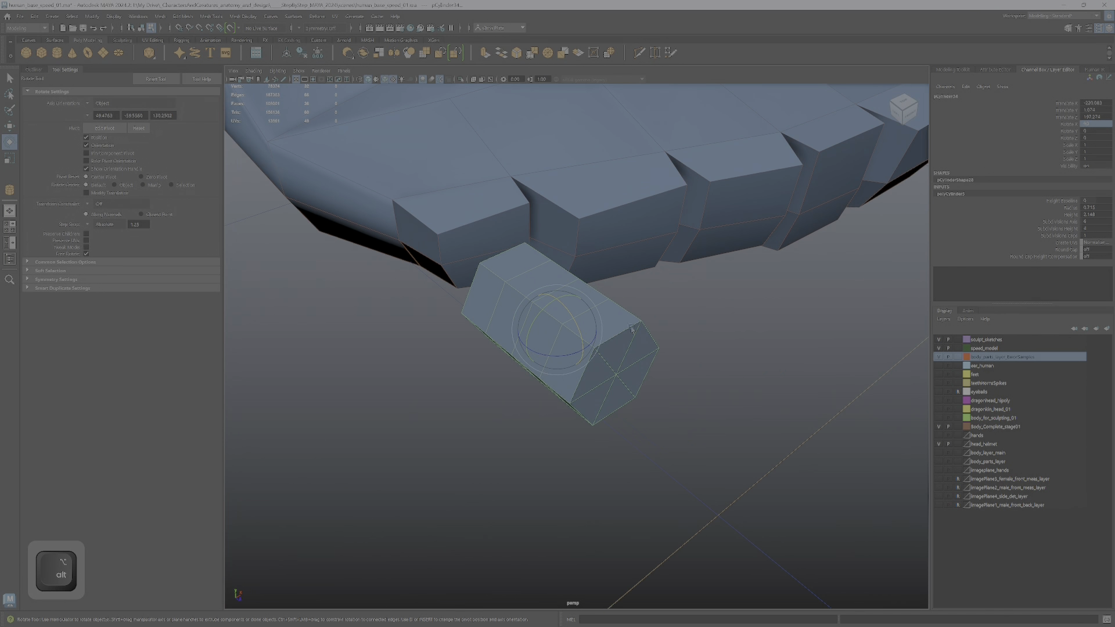
alt+drag(616, 325, 698, 311)
alt+middle_drag(698, 311, 652, 353)
alt+middle_drag(618, 268, 552, 267)
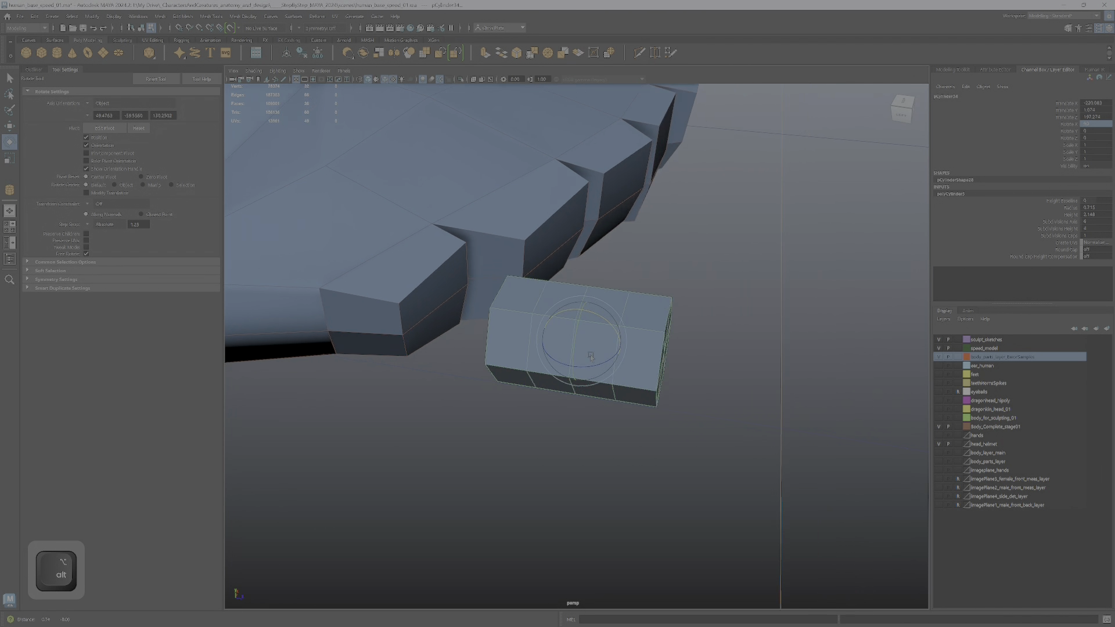
alt+drag(651, 415, 569, 375)
right_drag(545, 325, 550, 307)
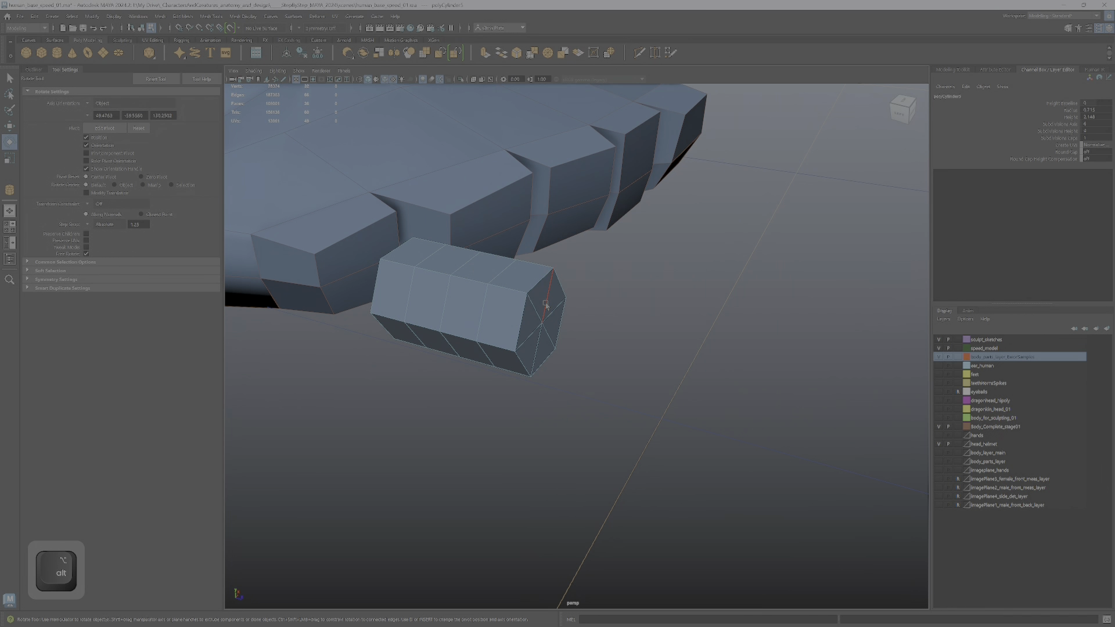
key(q)
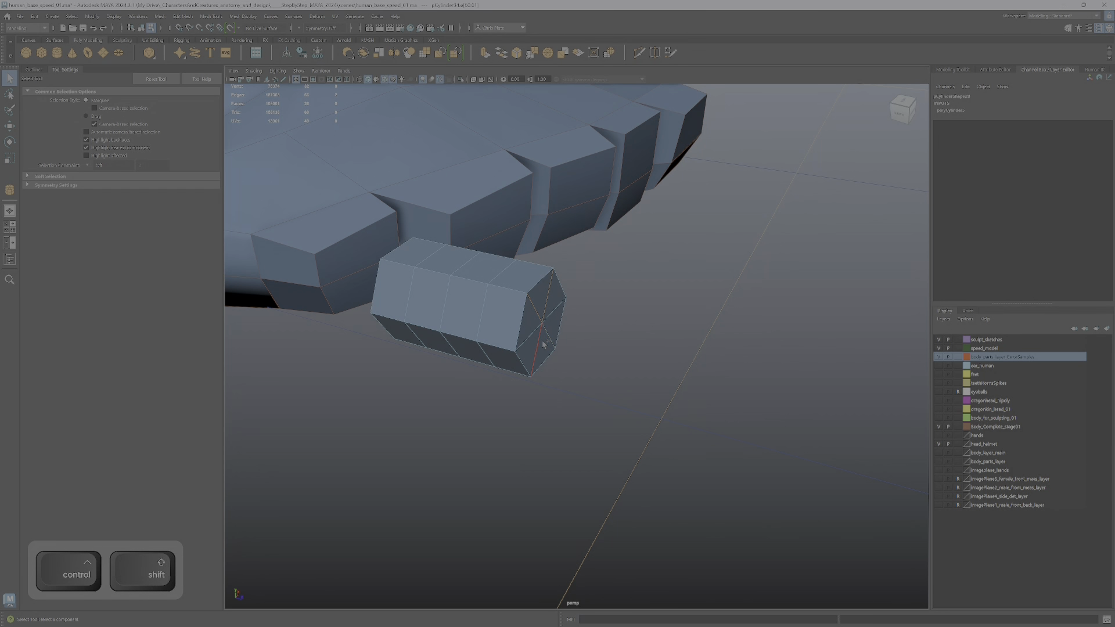
click(637, 371)
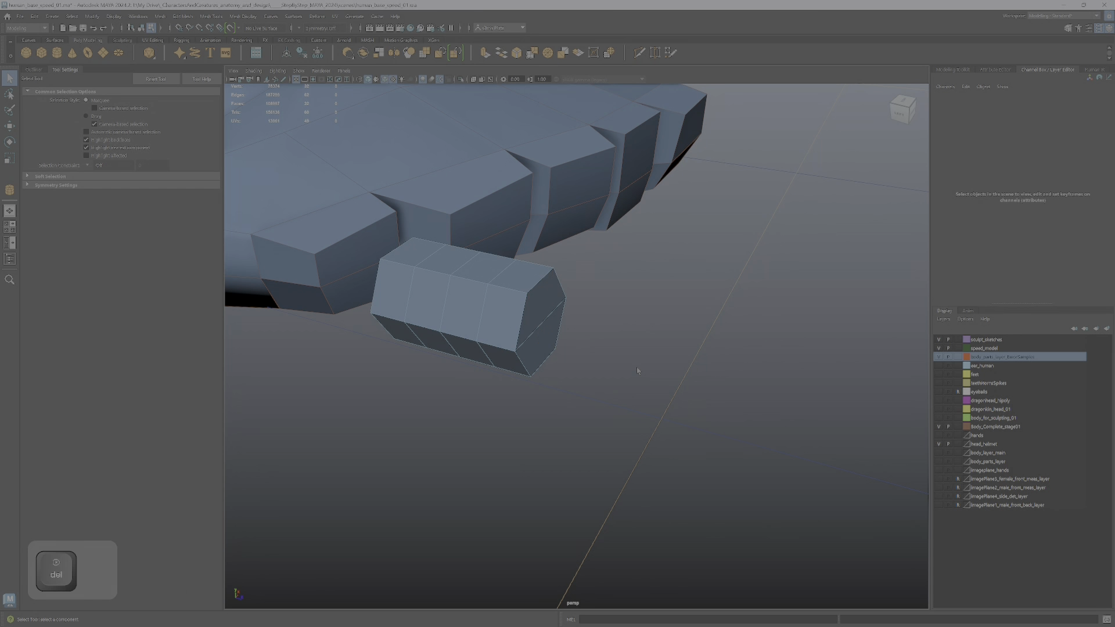
Delete the cap faces on the cylinder's end facing the foot, keeping the surrounding side faces.
alt+drag(637, 371, 525, 342)
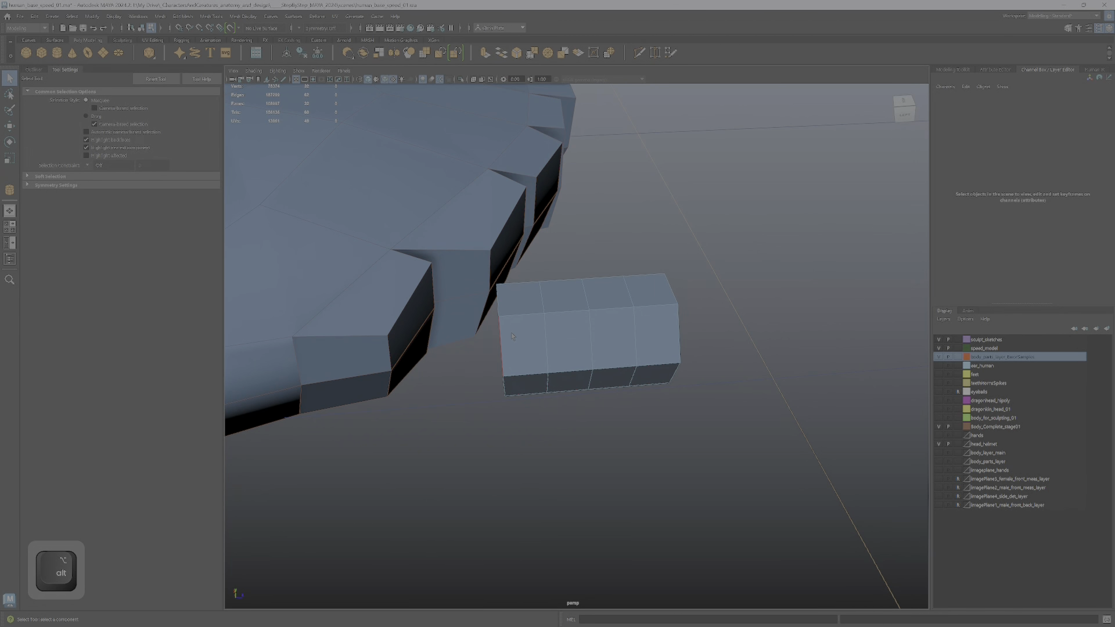
right_click(513, 335)
right_drag(500, 350, 510, 359)
drag(514, 440, 514, 439)
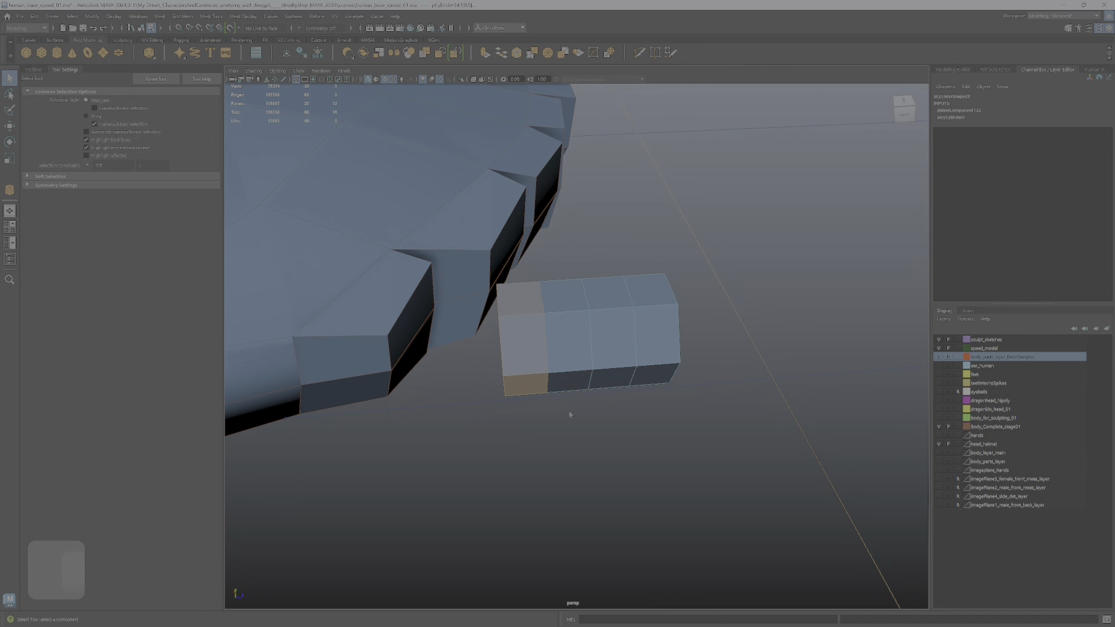
ctrl+drag(577, 418, 549, 285)
ctrl+drag(529, 237, 518, 416)
alt+drag(505, 406, 552, 359)
key(Delete)
Scale in the vertices around the cylinder's front end so that the toe tip tapers.
mouse_move(675, 327)
alt+mouse_down()
mouse_move(628, 330)
mouse_move(706, 321)
mouse_move(687, 323)
alt+mouse_up()
right_drag(563, 383, 518, 383)
alt+drag(656, 387, 632, 408)
drag(660, 457, 560, 433)
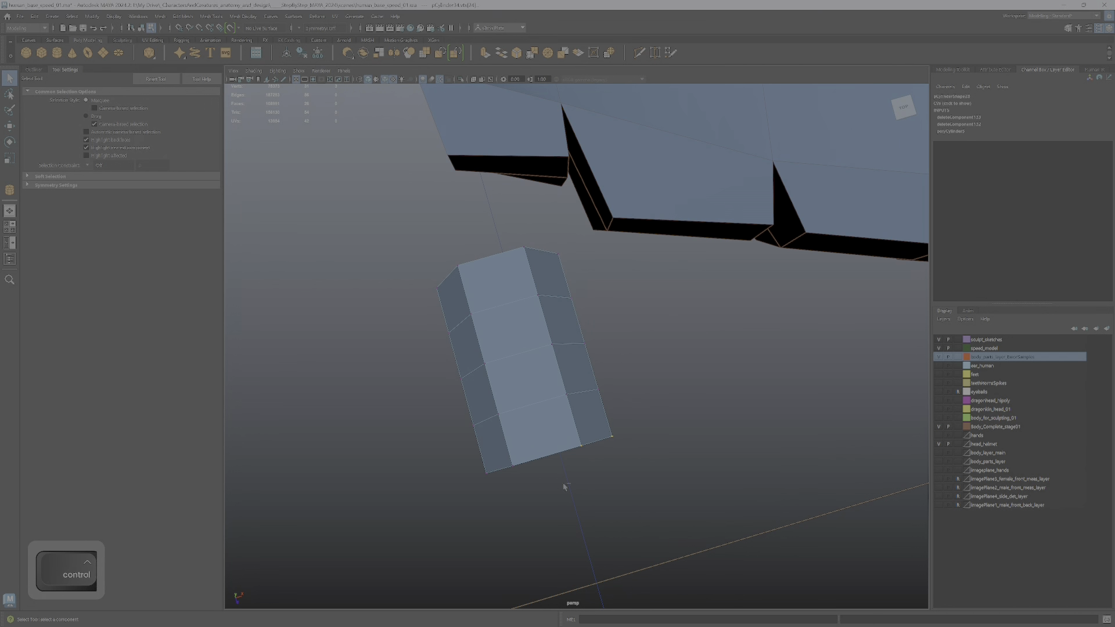
ctrl+shift+drag(569, 520, 470, 450)
key(e)
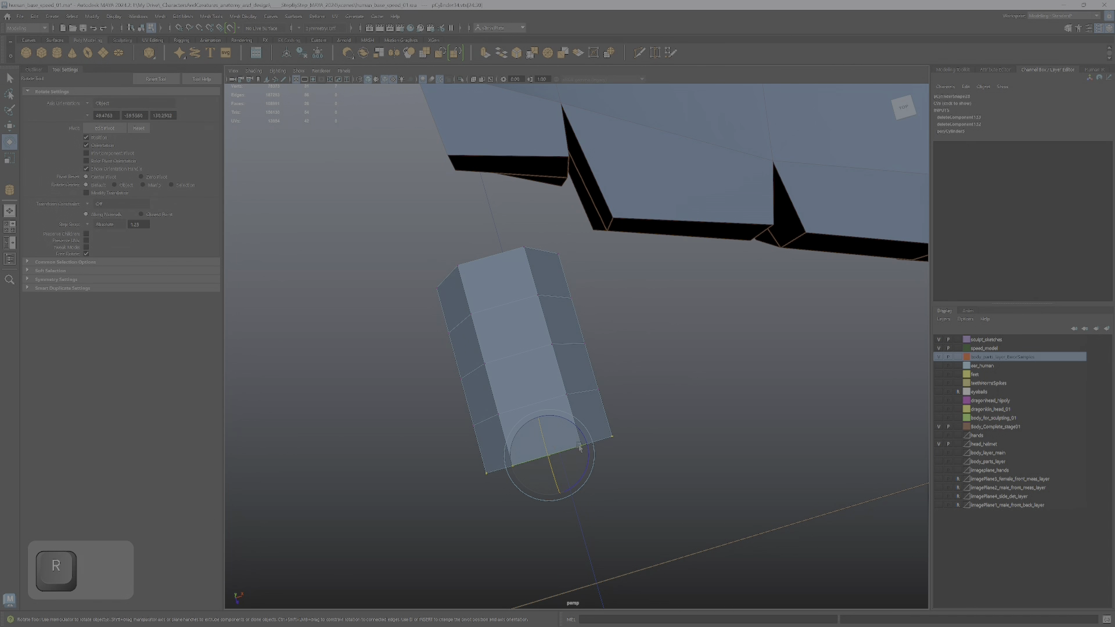
key(r)
drag(588, 446, 582, 449)
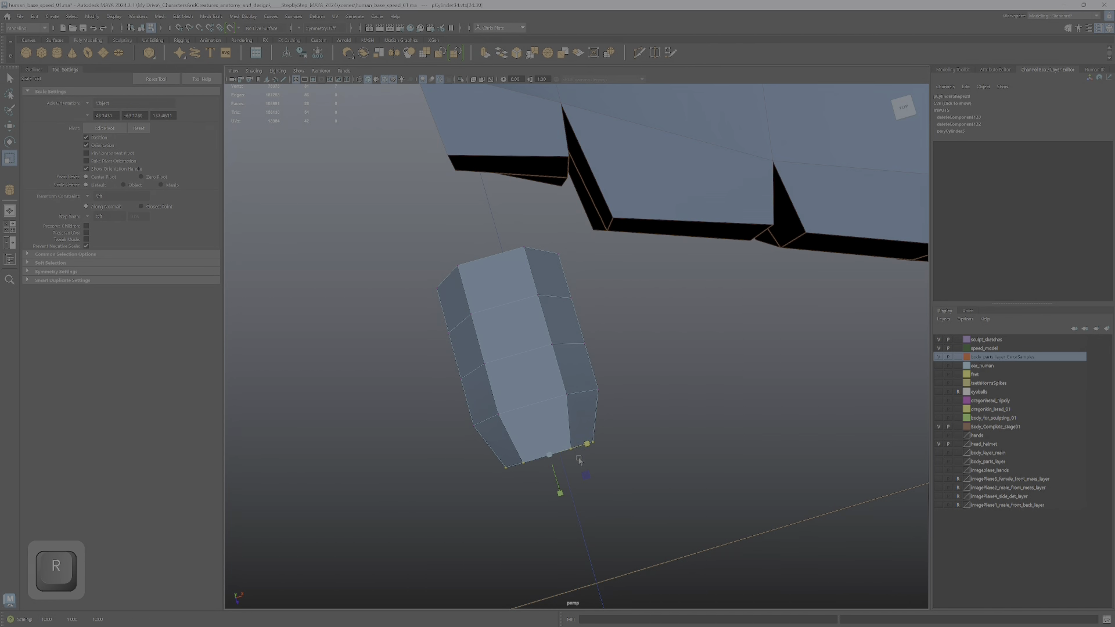
Lower the top face of the toe's front segment and raise the underside just behind the tip.
alt+drag(582, 462, 677, 410)
right_drag(669, 373, 674, 400)
click(676, 371)
key(w)
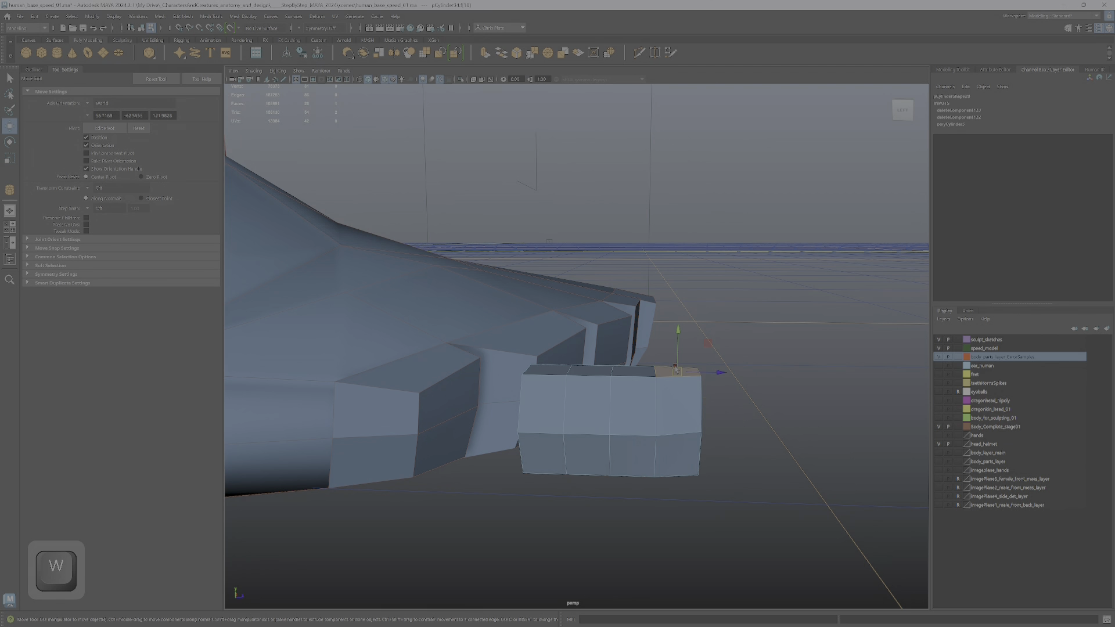
drag(677, 342, 632, 401)
right_drag(632, 400, 650, 414)
click(640, 413)
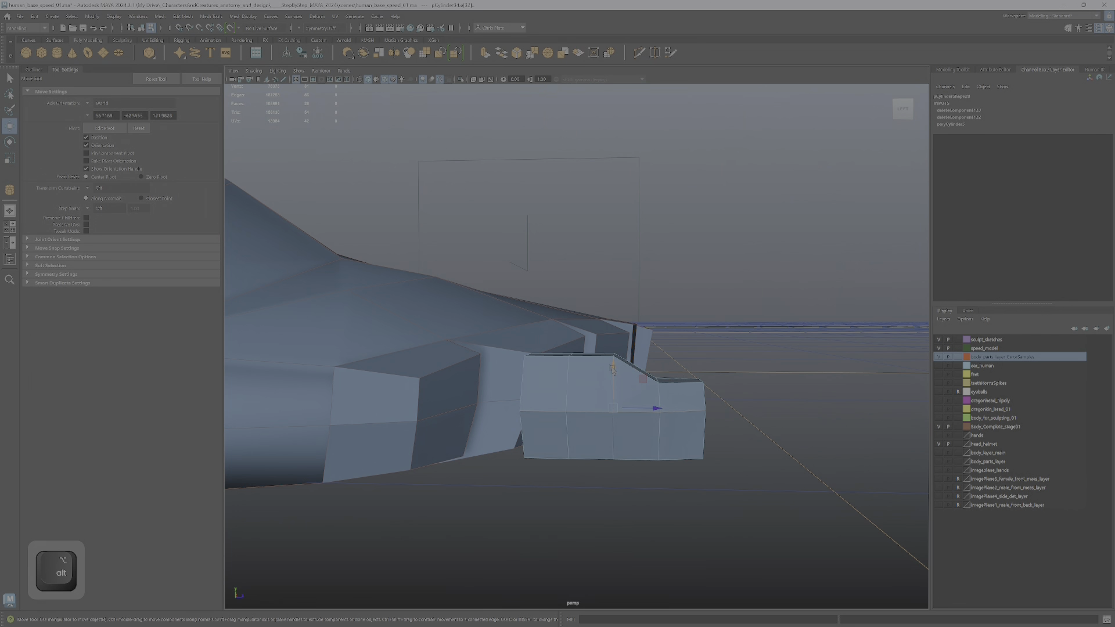
alt+drag(613, 370, 623, 455)
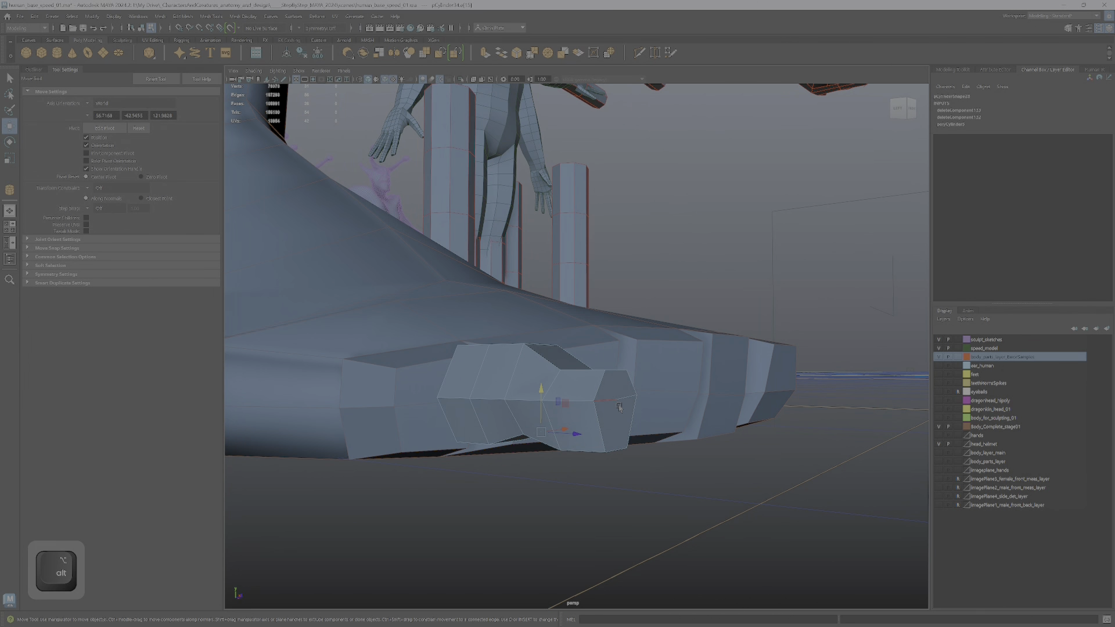
Rework the edges of the toe tip's front cap and delete the unneeded component.
right_drag(616, 385, 574, 384)
alt+drag(574, 386, 560, 410)
alt+right_drag(561, 409, 605, 421)
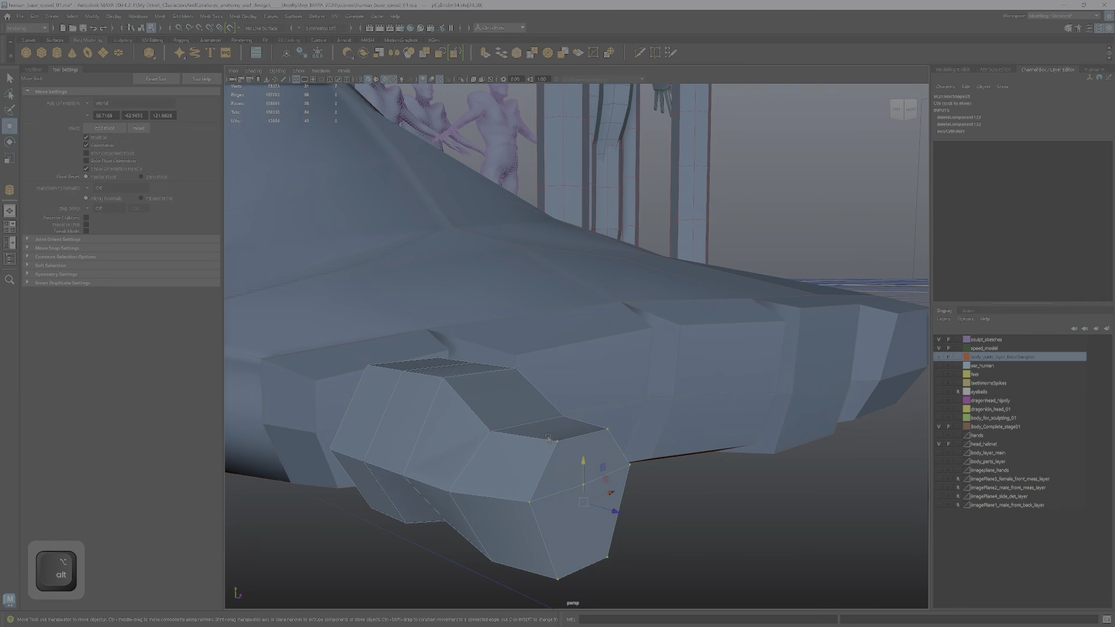
alt+drag(604, 422, 663, 475)
key(ctrl+z)
key(Delete)
Pull the middle edge of the toe's front cap forward to round the tip, and briefly preview the toe smoothed.
alt+drag(666, 392, 765, 409)
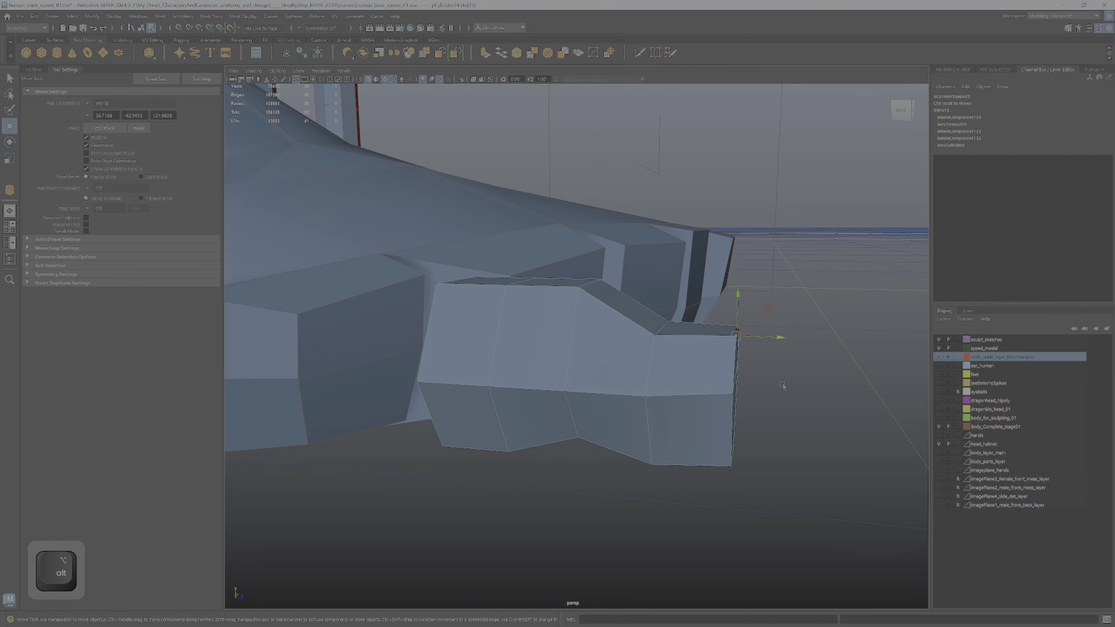
click(784, 447)
drag(706, 350, 797, 381)
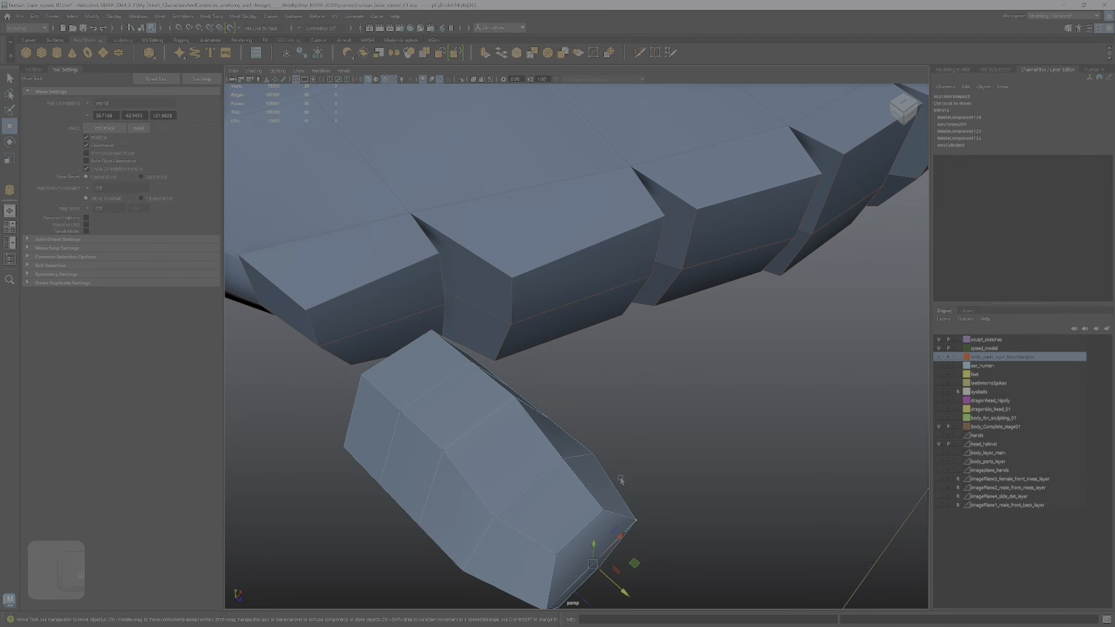
alt+right_drag(620, 480, 688, 419)
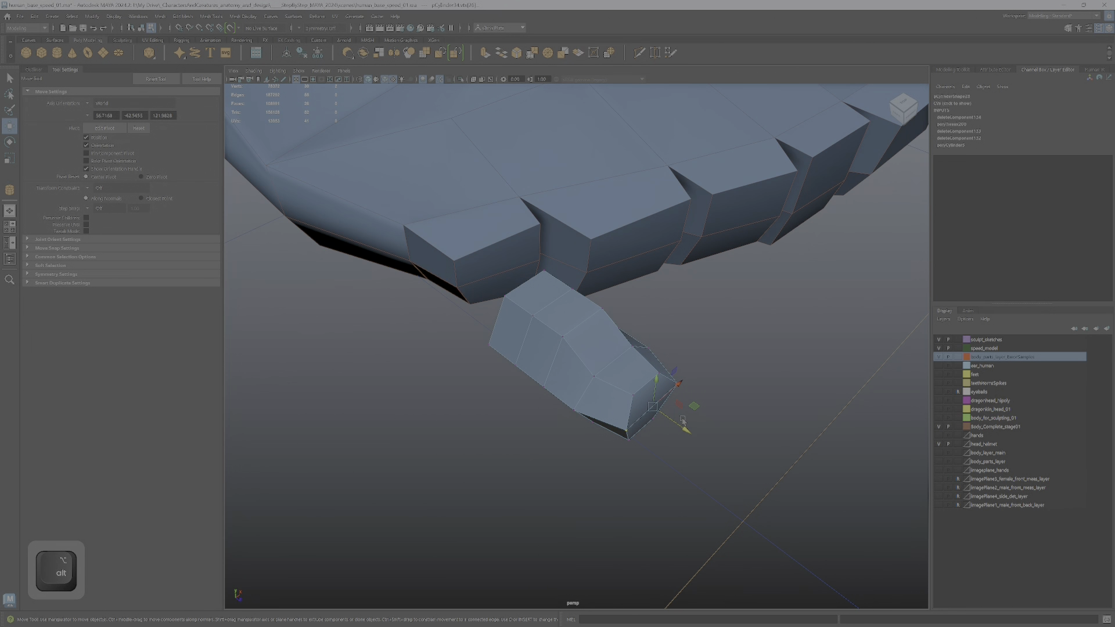
key(3)
mouse_move(678, 428)
alt+mouse_down()
mouse_move(722, 410)
mouse_move(666, 410)
mouse_move(680, 411)
alt+mouse_up()
key(1)
alt+right_drag(680, 411, 684, 393)
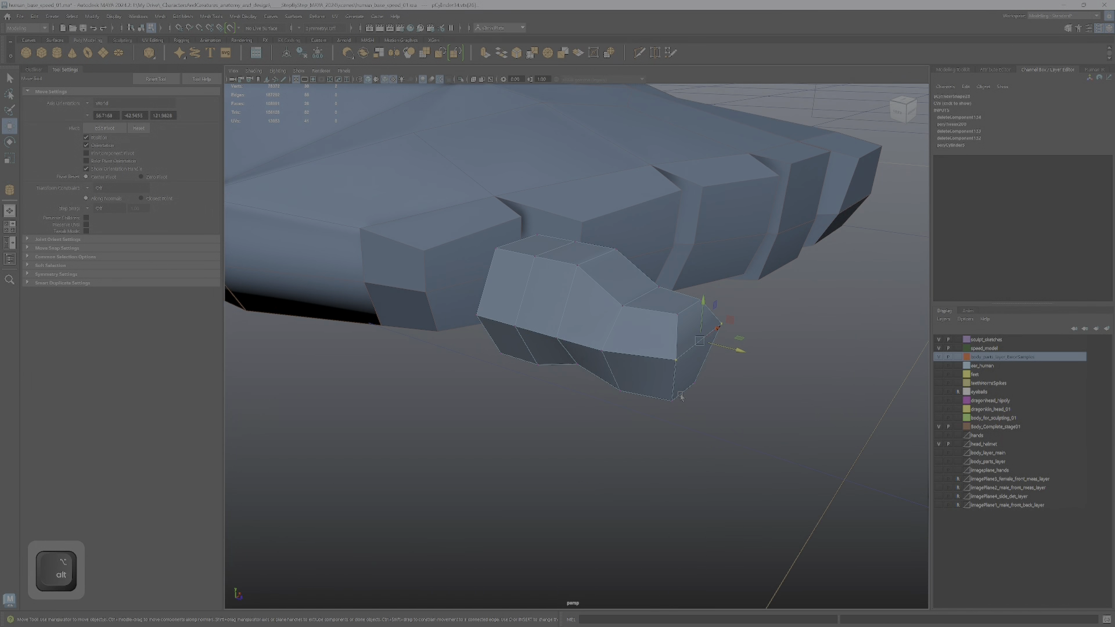
Reposition the lower vertices at the toe's tip in a side view, undoing the first overly large move.
alt+drag(666, 418, 754, 481)
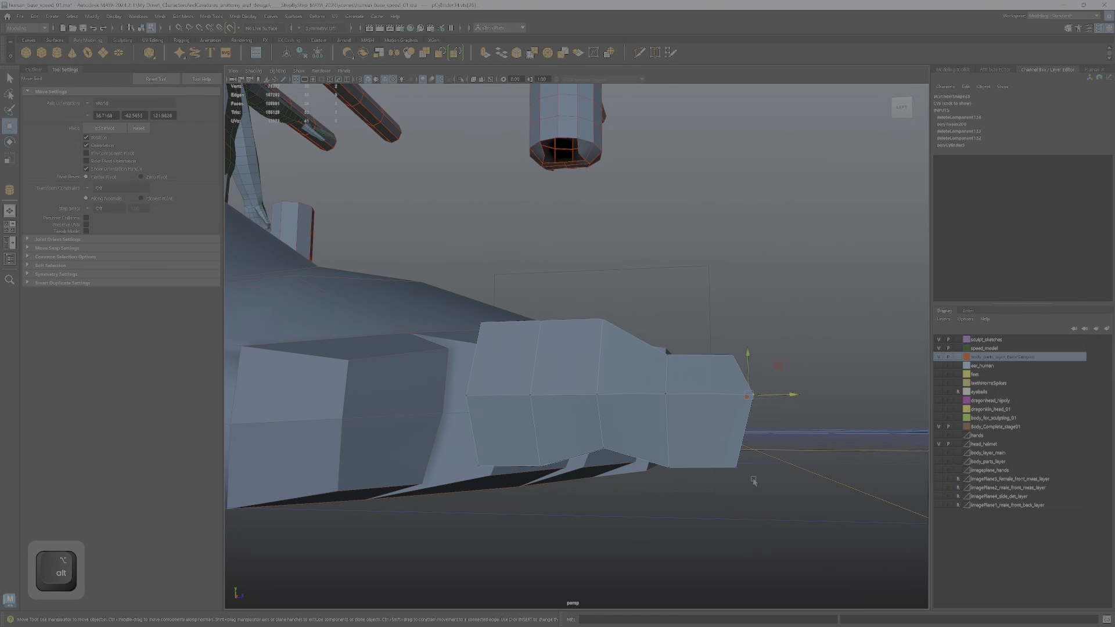
middle_drag(761, 445, 766, 411)
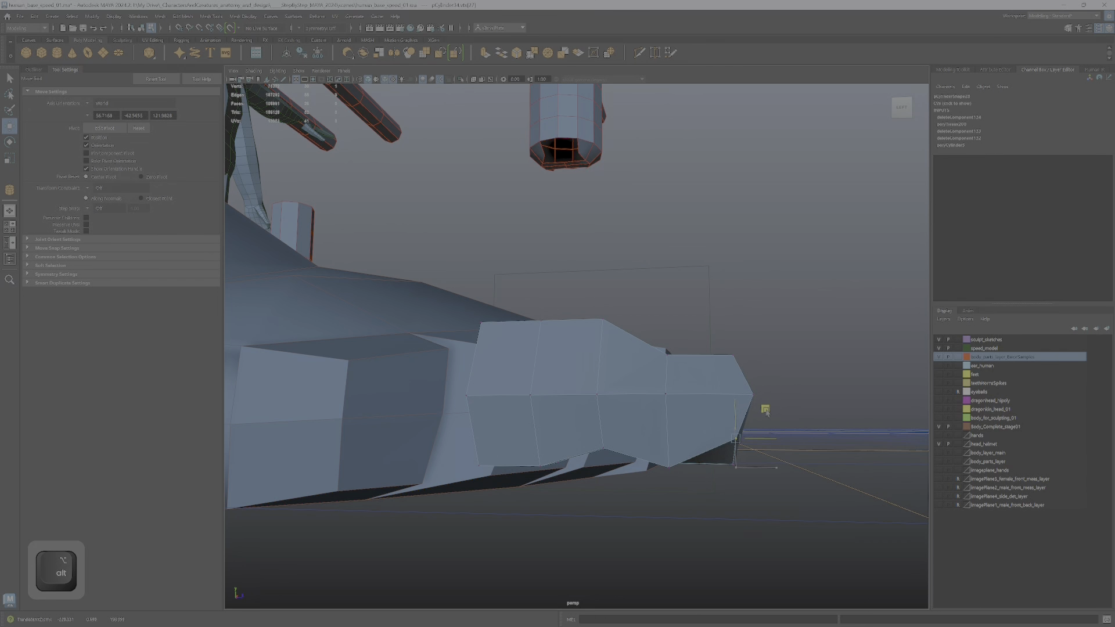
key(ctrl+z)
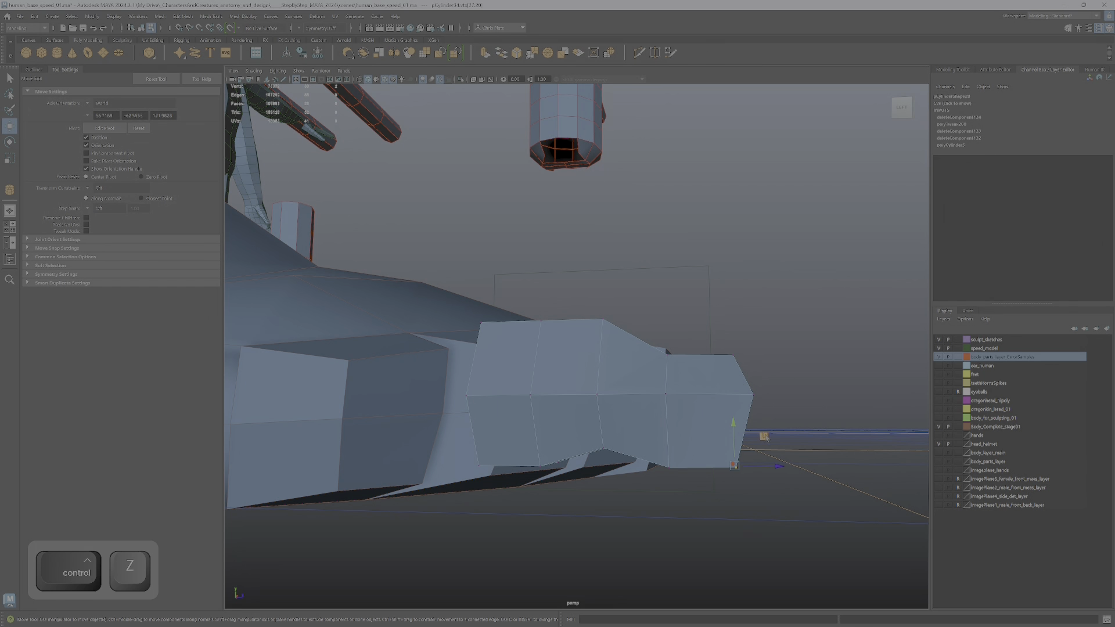
alt+drag(764, 437, 748, 429)
Lengthen the toe by pulling its open end back towards the foot, and select the edge loop's vertices next to it.
alt+drag(708, 464, 619, 357)
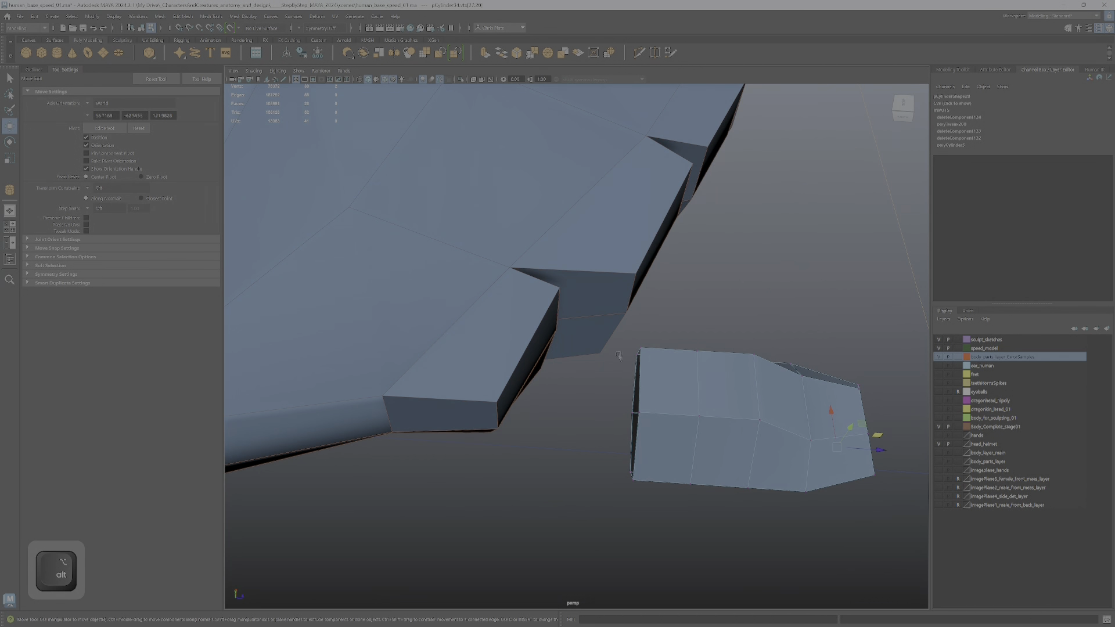
drag(659, 505, 660, 503)
drag(678, 415, 638, 413)
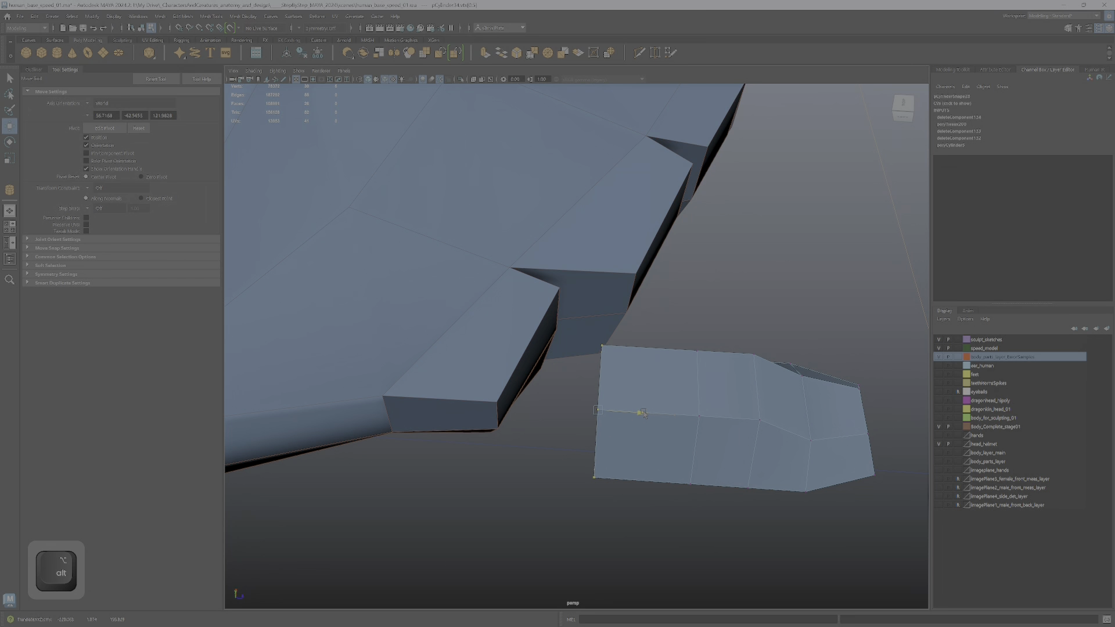
alt+middle_drag(744, 467, 677, 469)
alt+drag(675, 469, 532, 414)
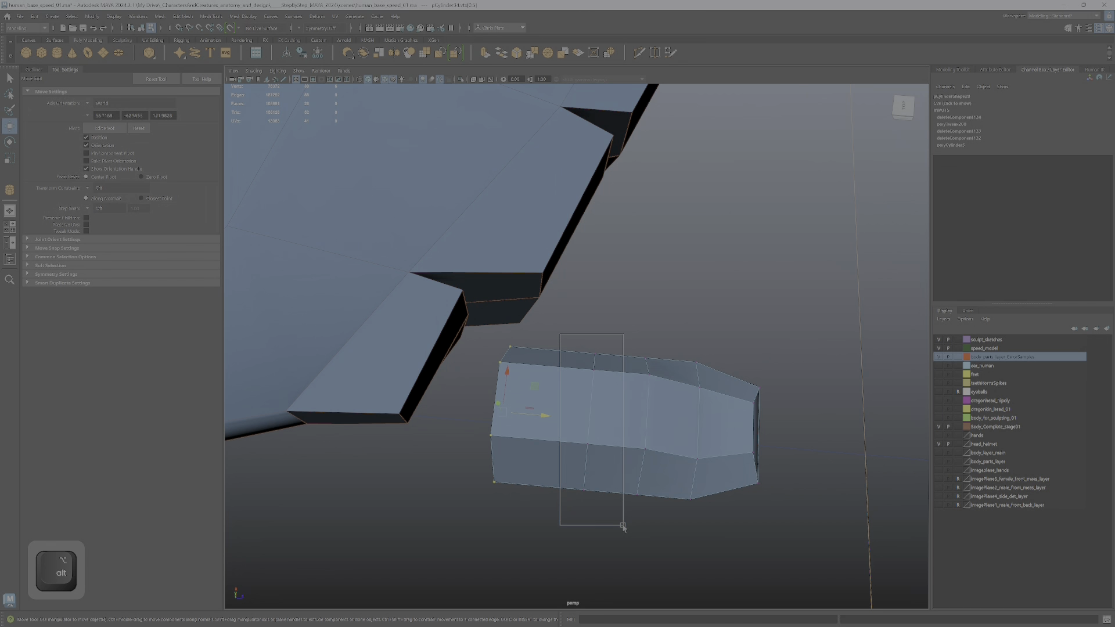
alt+drag(623, 422, 697, 433)
Switch to the four-view layout, select all of the toe's vertices and frame the toe alone in the side view.
key(space)
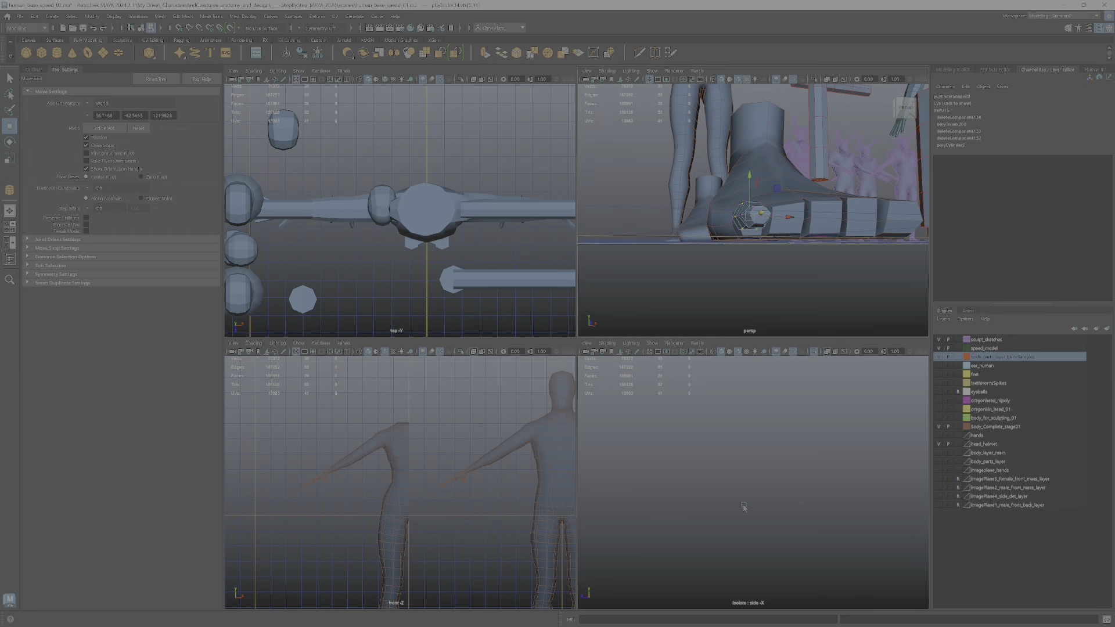
key(f)
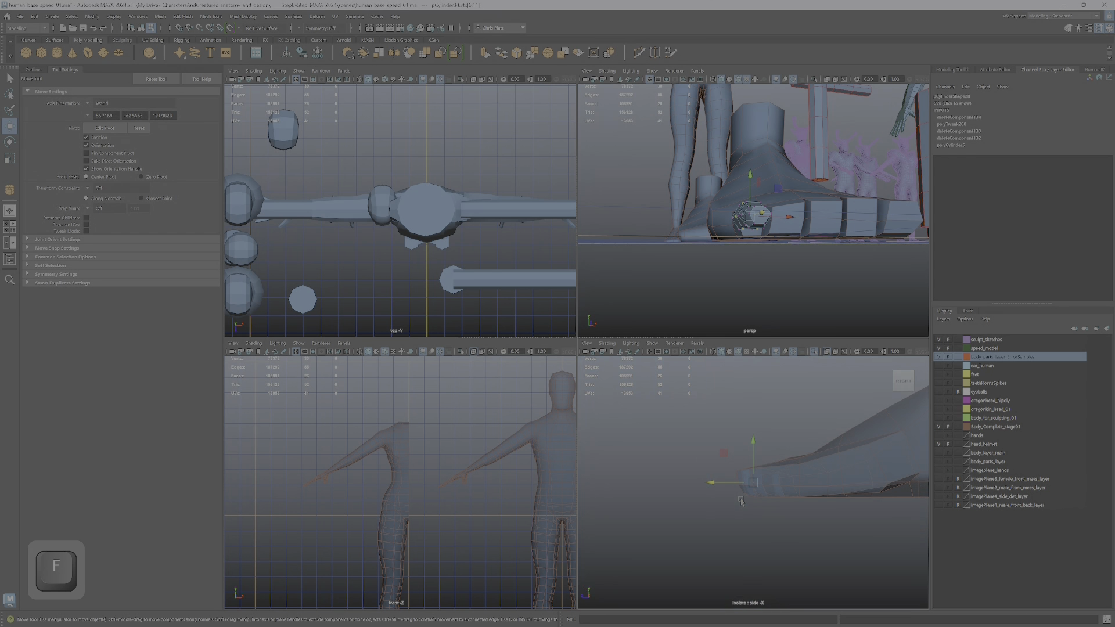
scroll(741, 501, up, 5)
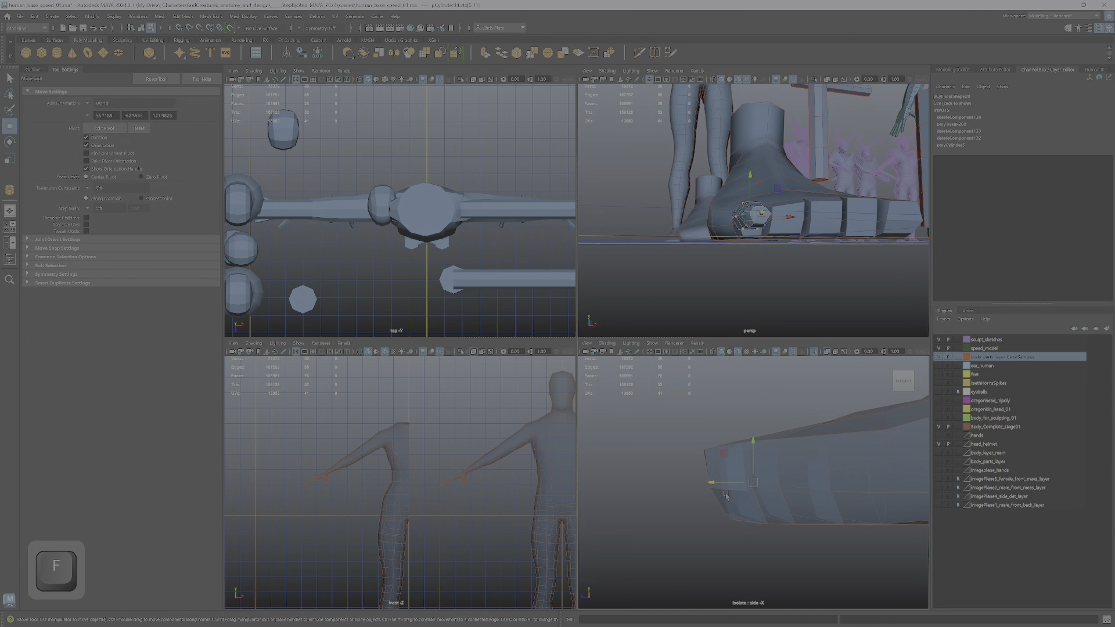
alt+drag(748, 250, 821, 210)
scroll(809, 261, up, 5)
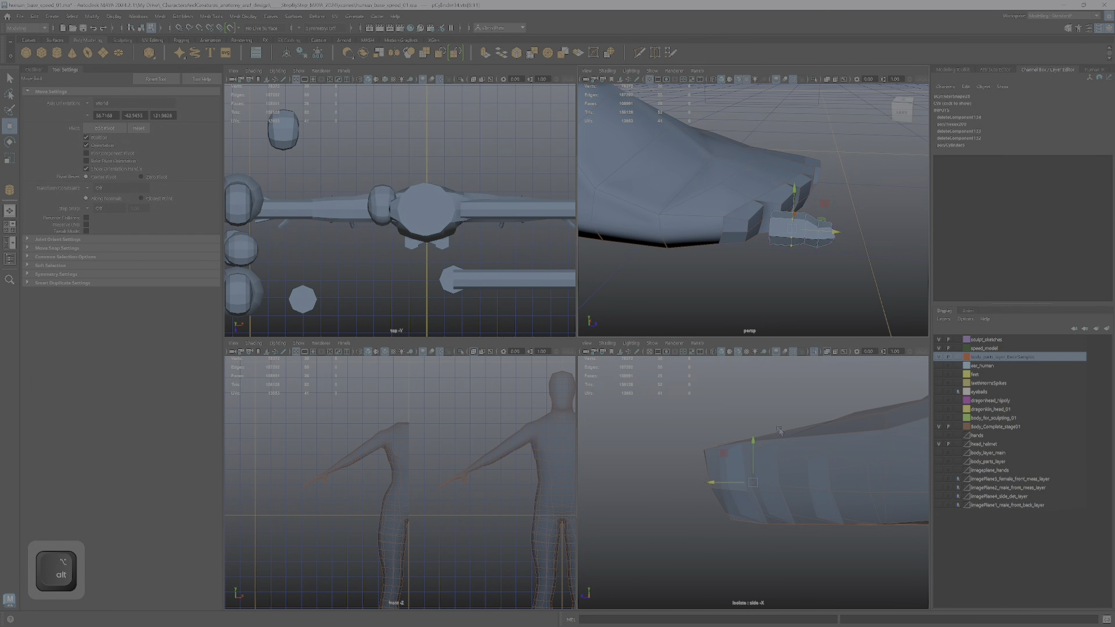
alt+drag(801, 256, 791, 298)
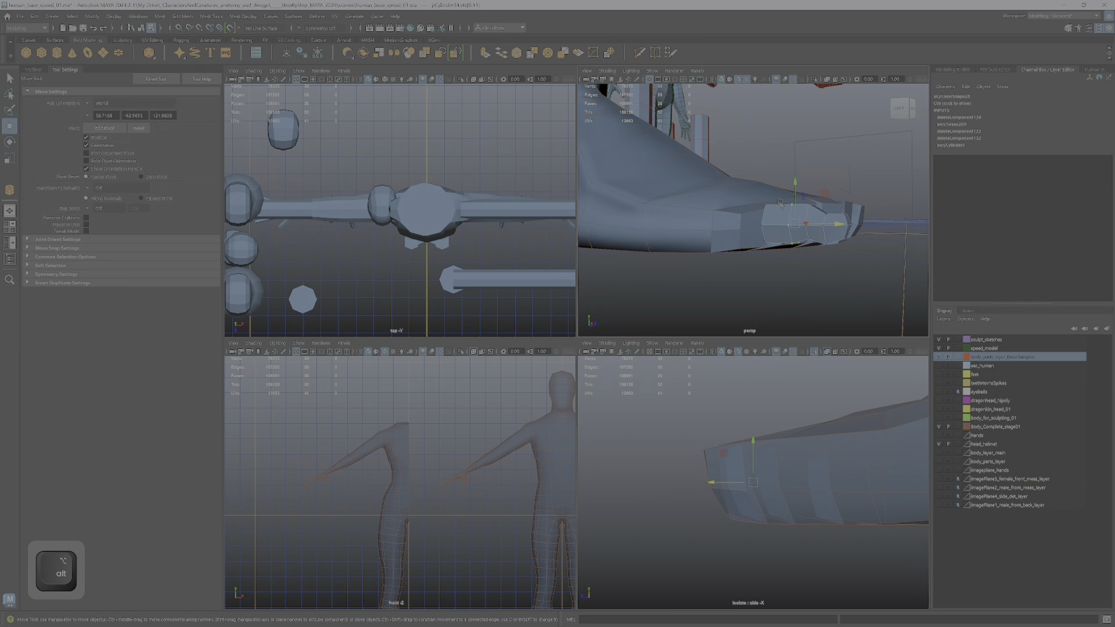
alt+drag(790, 248, 863, 266)
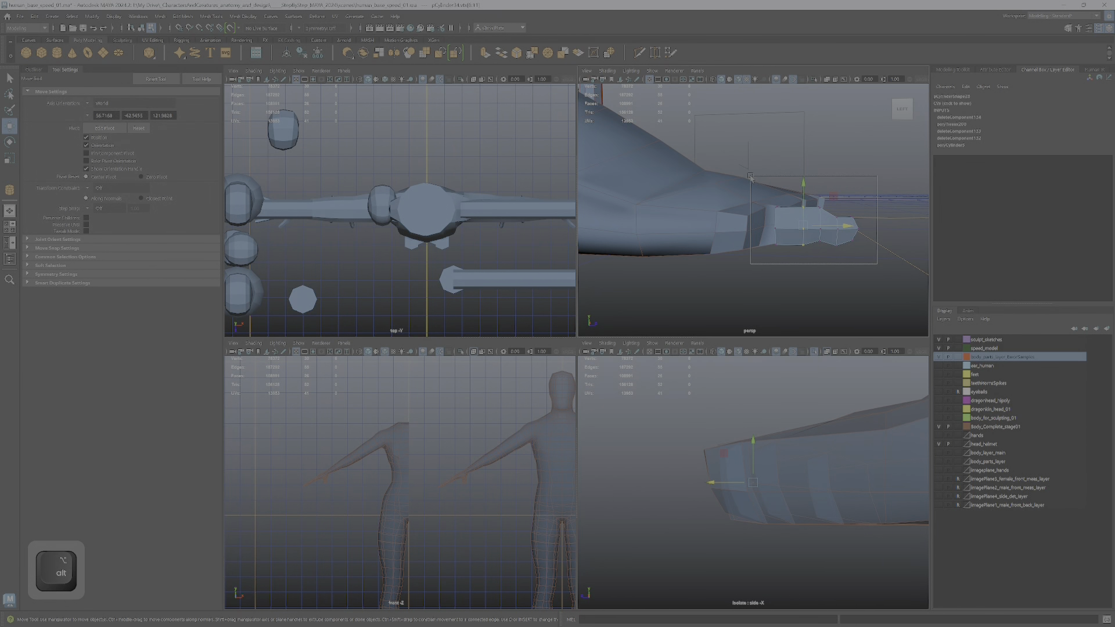
drag(751, 177, 813, 200)
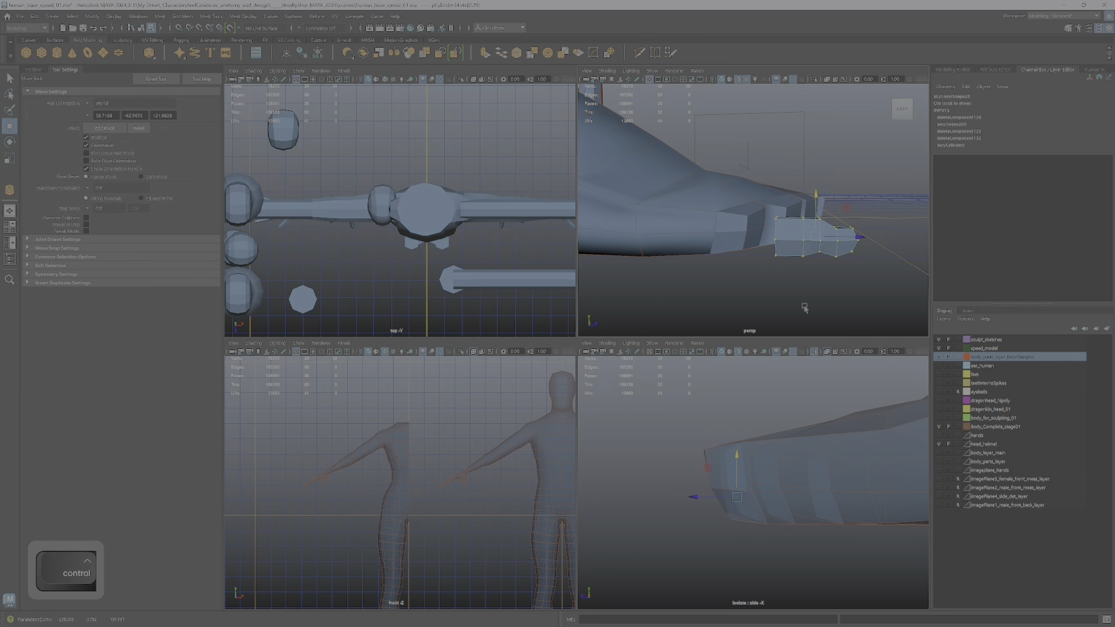
key(ctrl+z)
key(f)
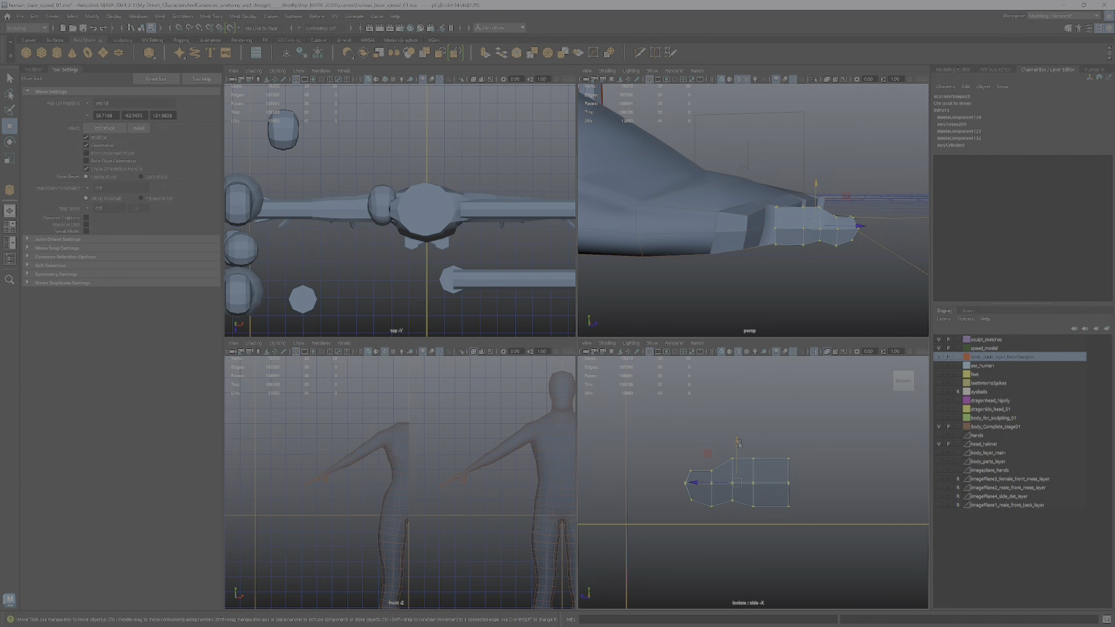
Lower all of the toe's vertices in the side view until its underside rests on the ground line.
drag(737, 443, 736, 456)
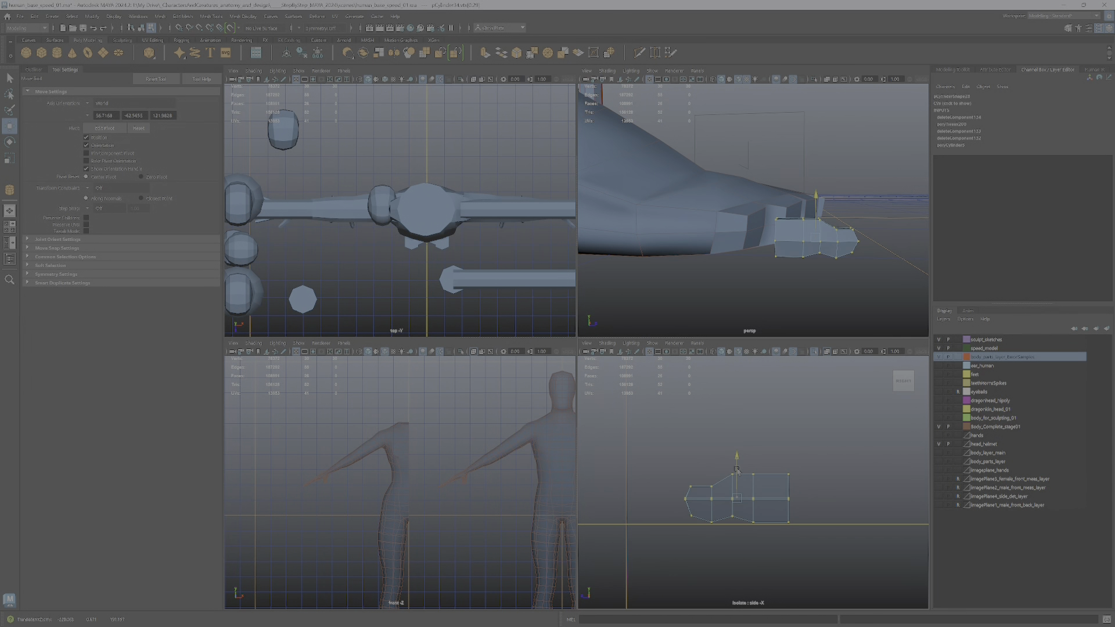
drag(736, 469, 737, 471)
scroll(790, 534, up, 3)
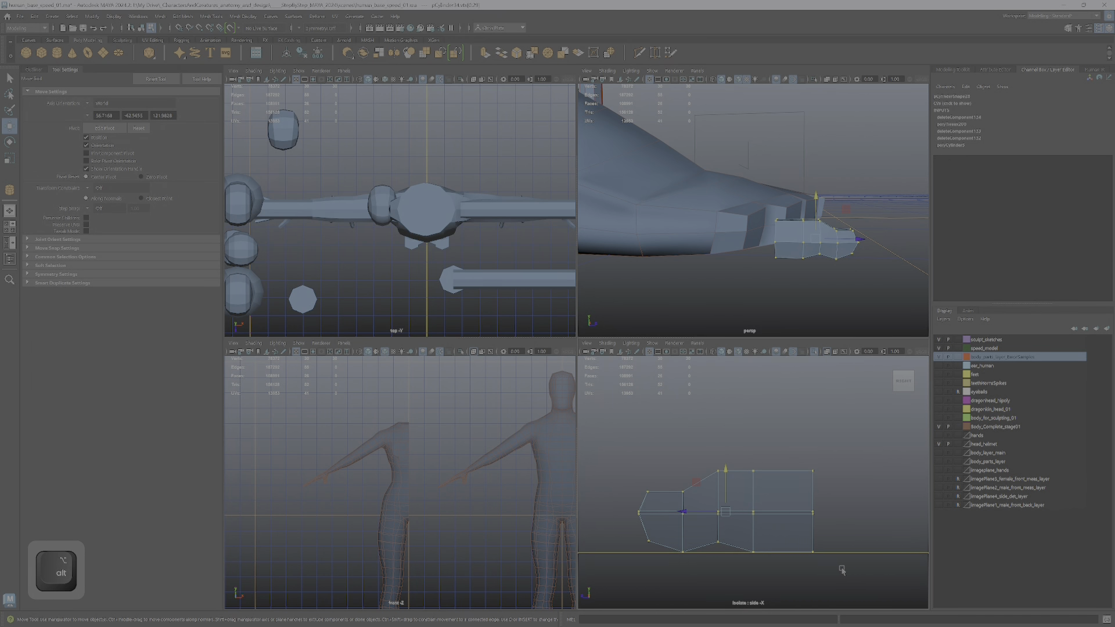
Raise the vertices of the toe's two rear loops slightly above the ground line in the side view.
drag(838, 567, 747, 494)
drag(750, 456, 784, 463)
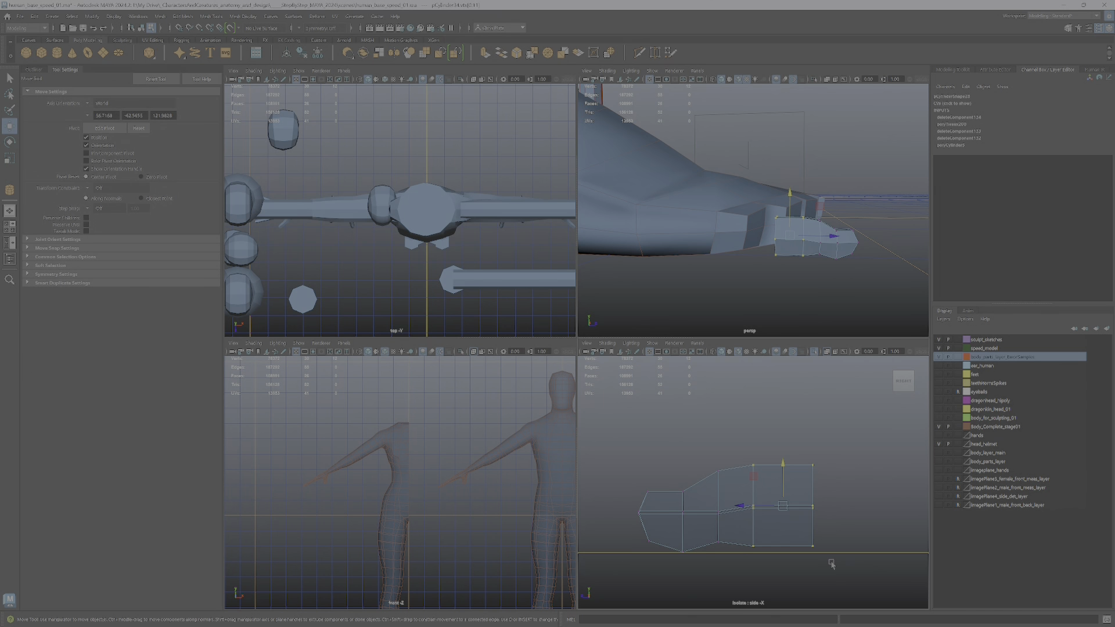
Raise the vertices at the toe's open rear end in the side view and scale them slightly taller.
drag(832, 562, 706, 496)
drag(778, 479, 816, 460)
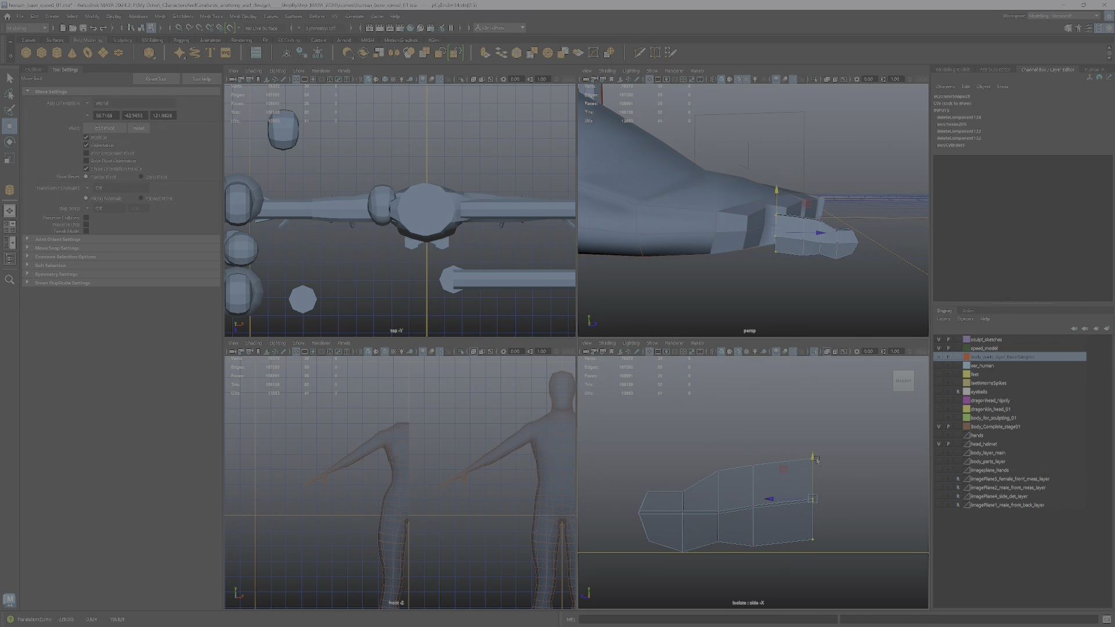
key(r)
drag(812, 539, 813, 543)
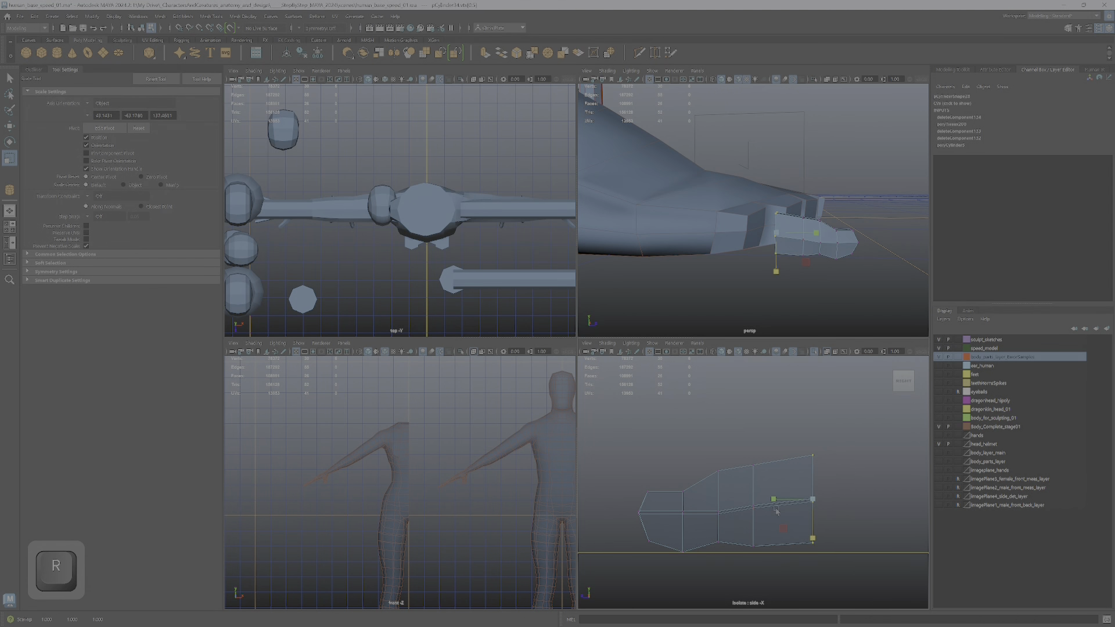
Select the vertex loops near the toe's tip in the perspective view and scale them to adjust the tip's width.
key(space)
alt+drag(749, 311, 548, 434)
click(582, 357)
ctrl+shift+click(664, 351)
key(r)
click(549, 330)
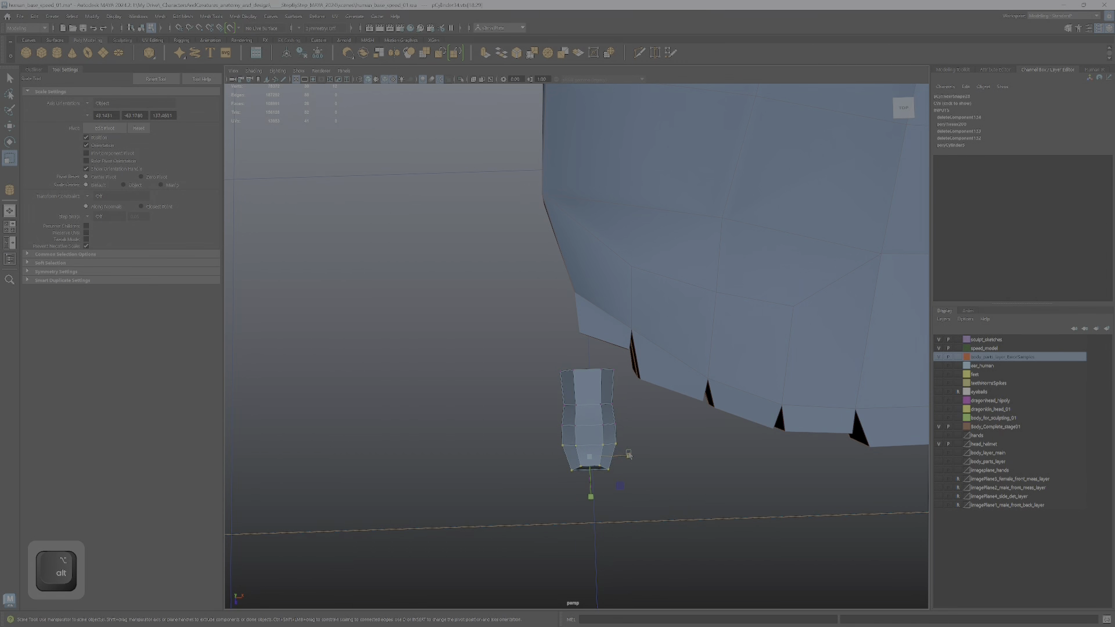
drag(630, 454, 635, 416)
Duplicate the whole toe and place the copy beside the original, outside the foot.
right_drag(634, 383, 679, 356)
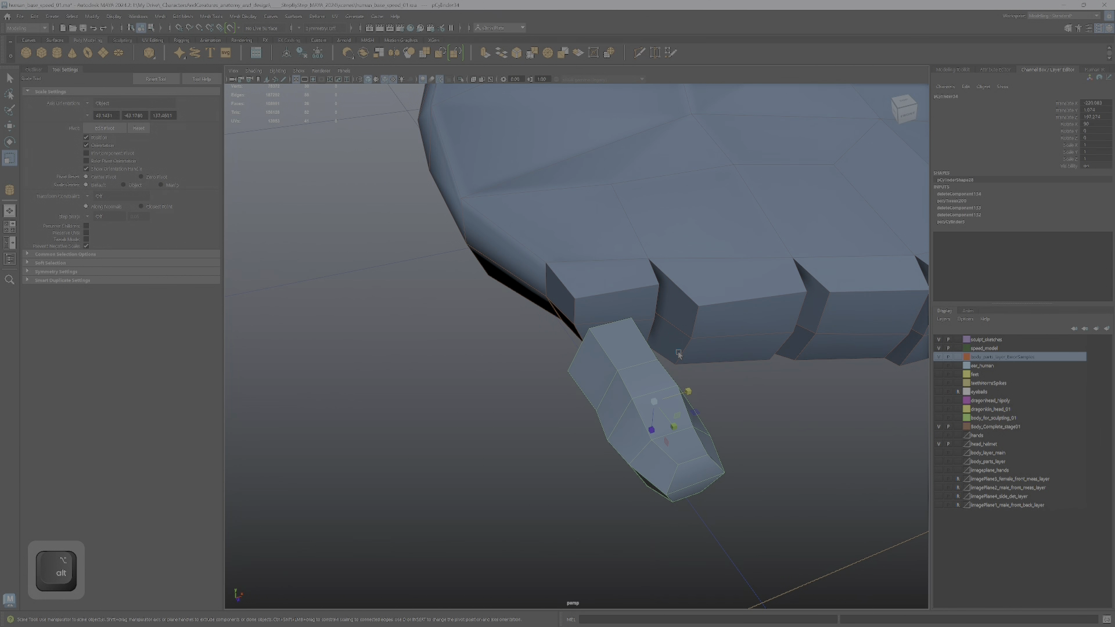
scroll(679, 357, down, 4)
alt+drag(679, 357, 622, 375)
key(w)
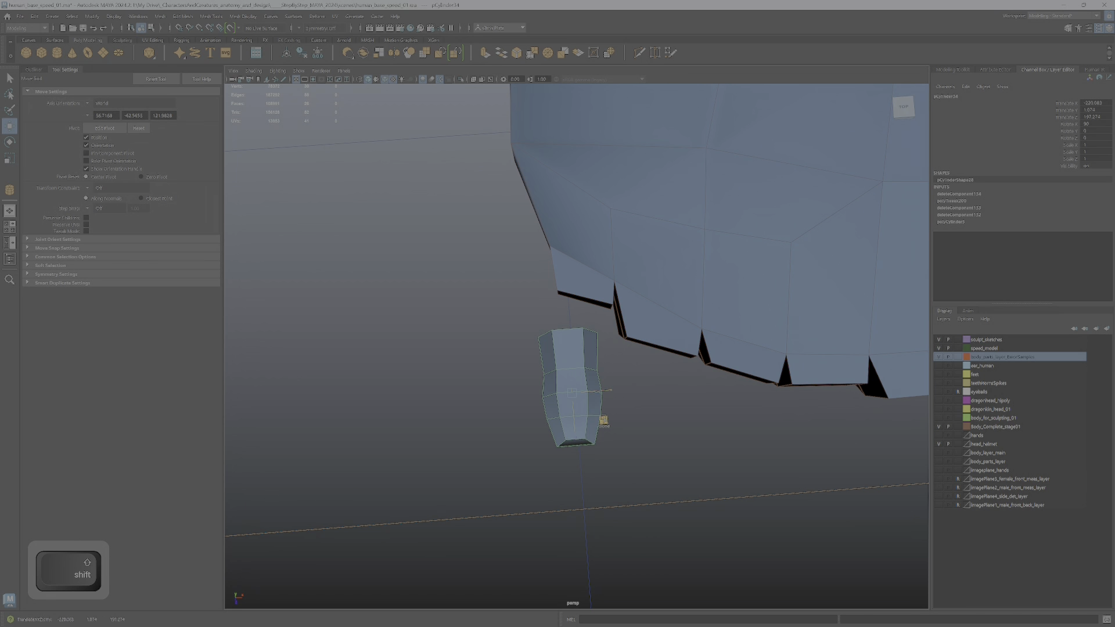
shift+drag(605, 420, 447, 347)
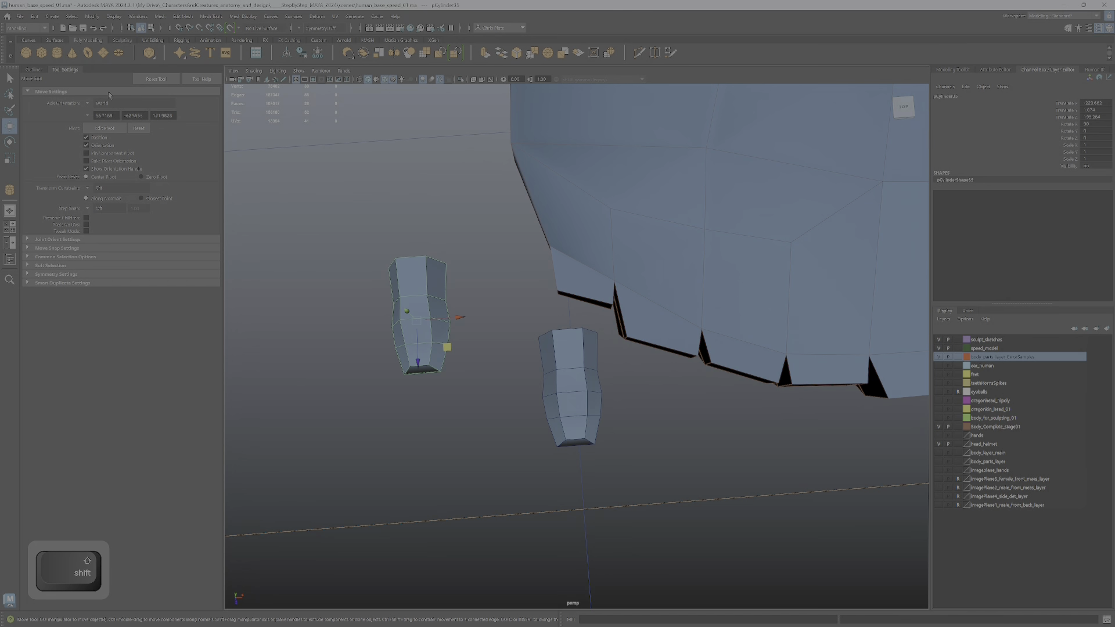
Rename the duplicated toe as toe_mesh_01 in the Outliner.
click(33, 69)
key(f)
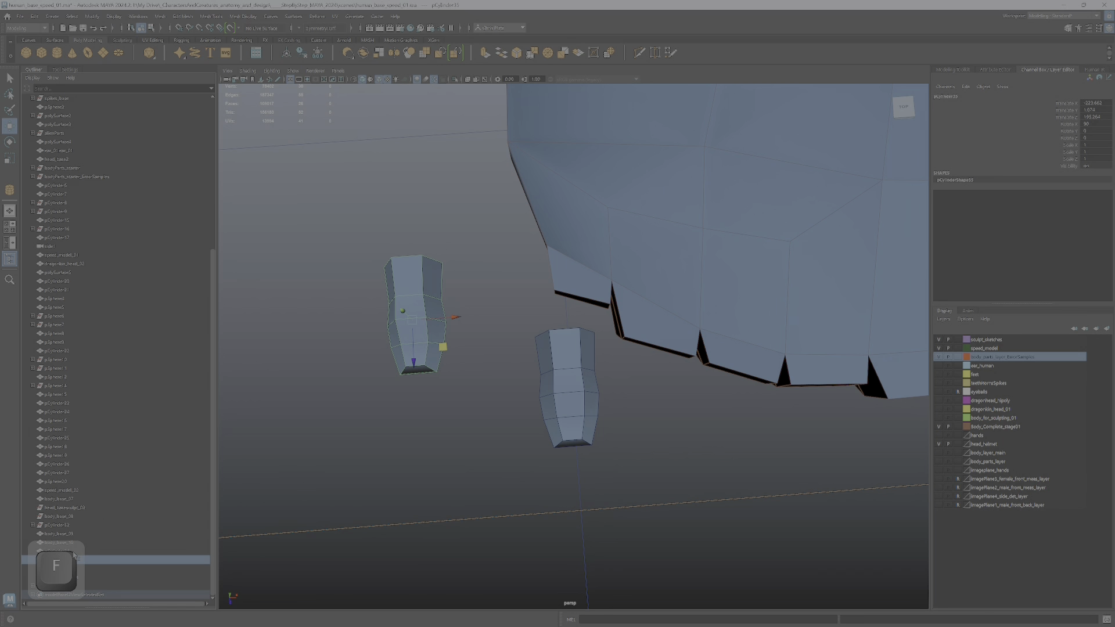
double_click(101, 559)
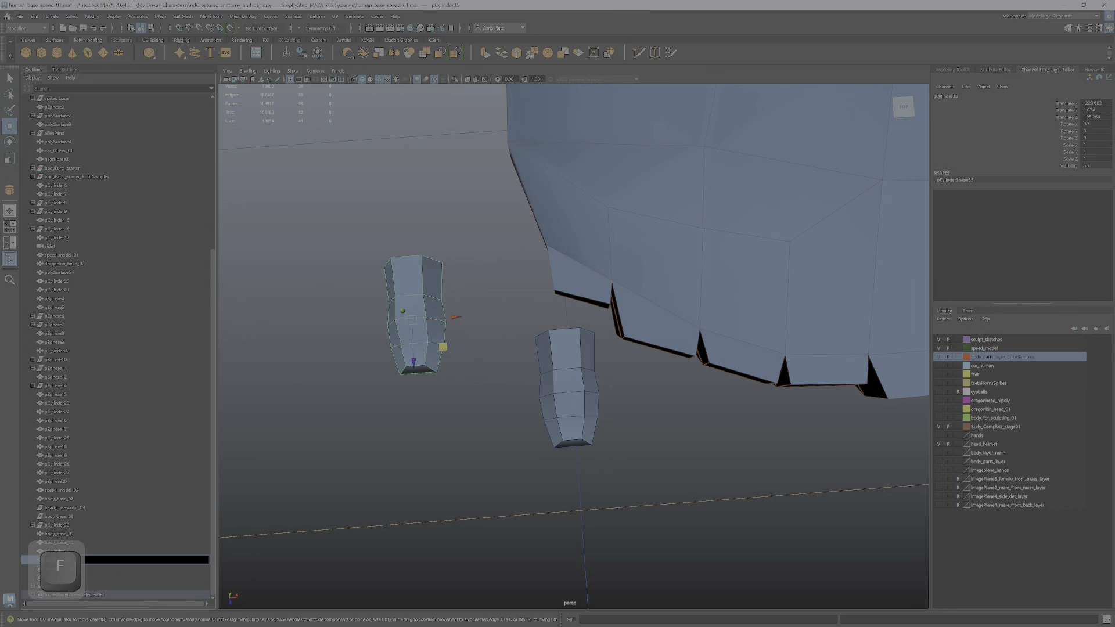
text(toe_)
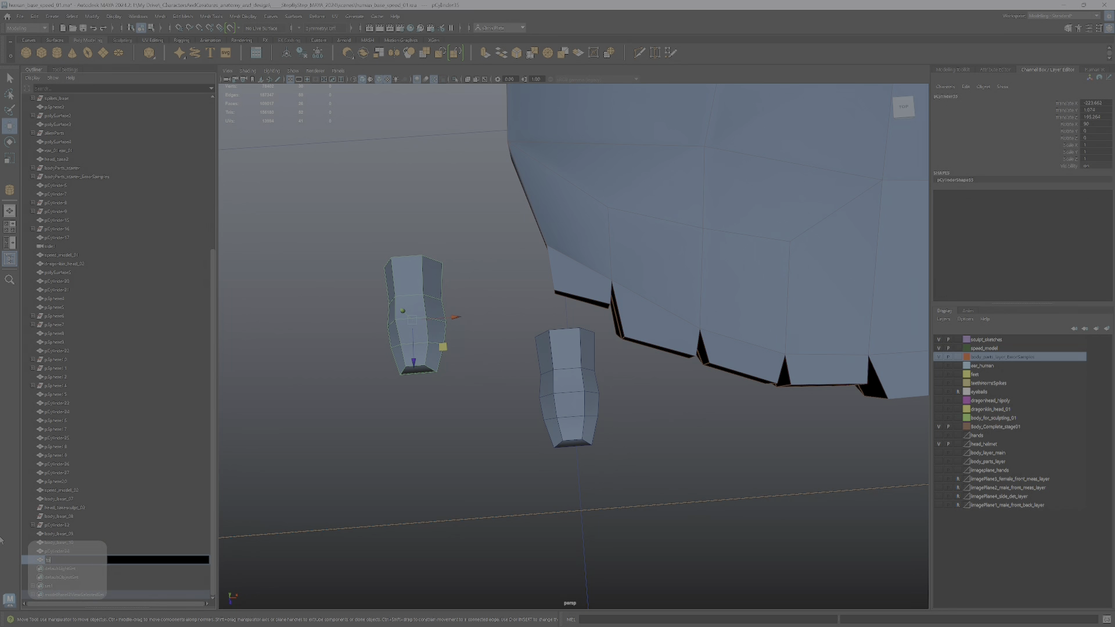
text(mesh)
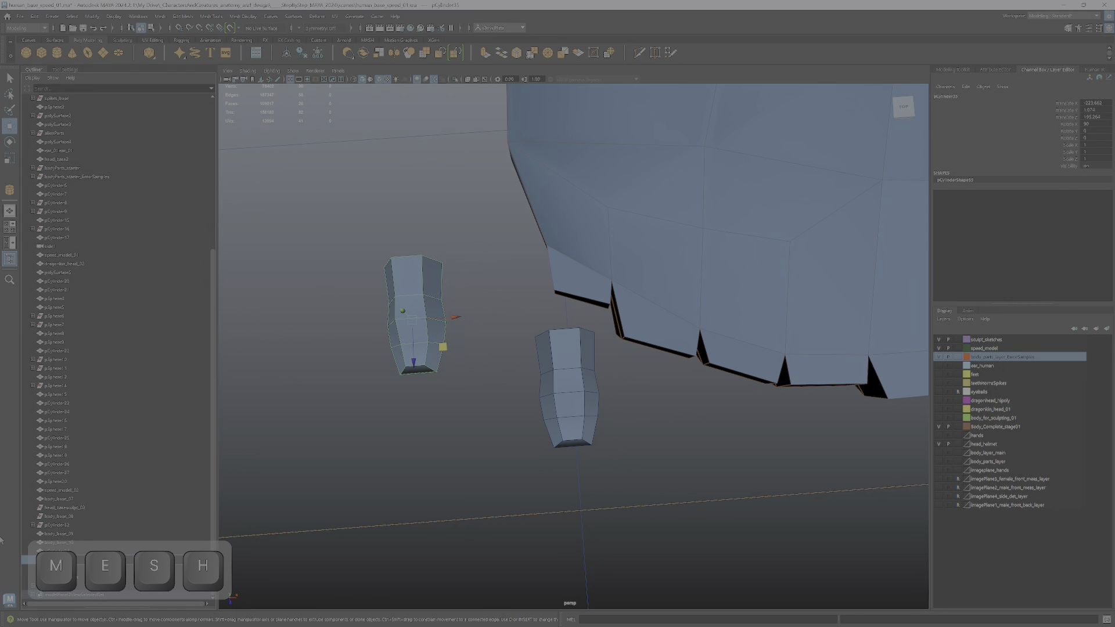
text(1)
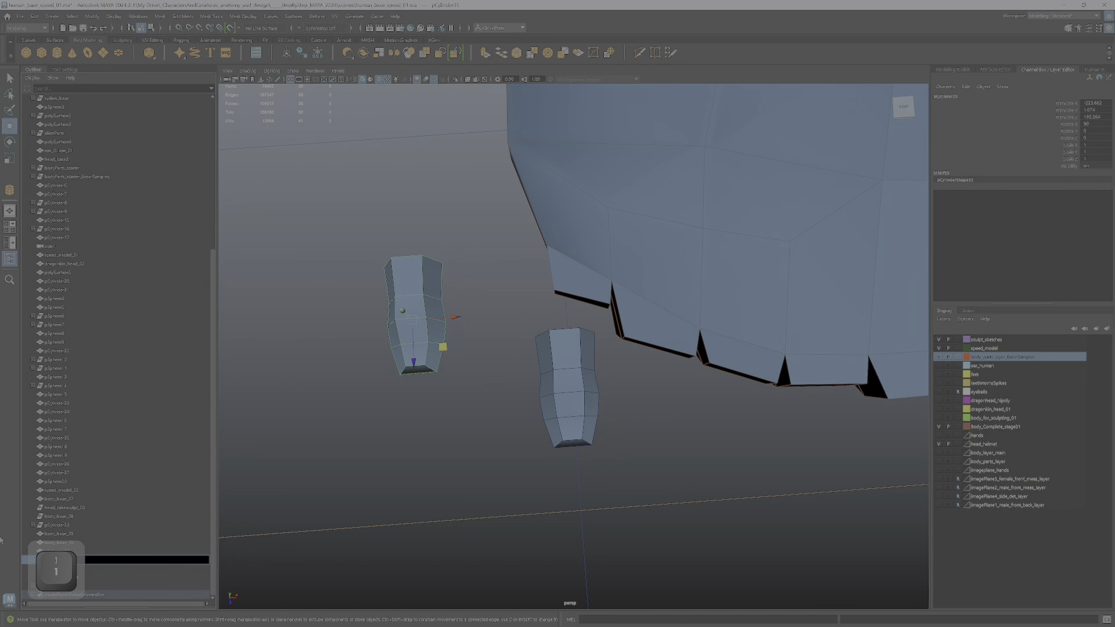
key(Return)
Move the original toe slightly further clear of the front of the foot.
click(578, 391)
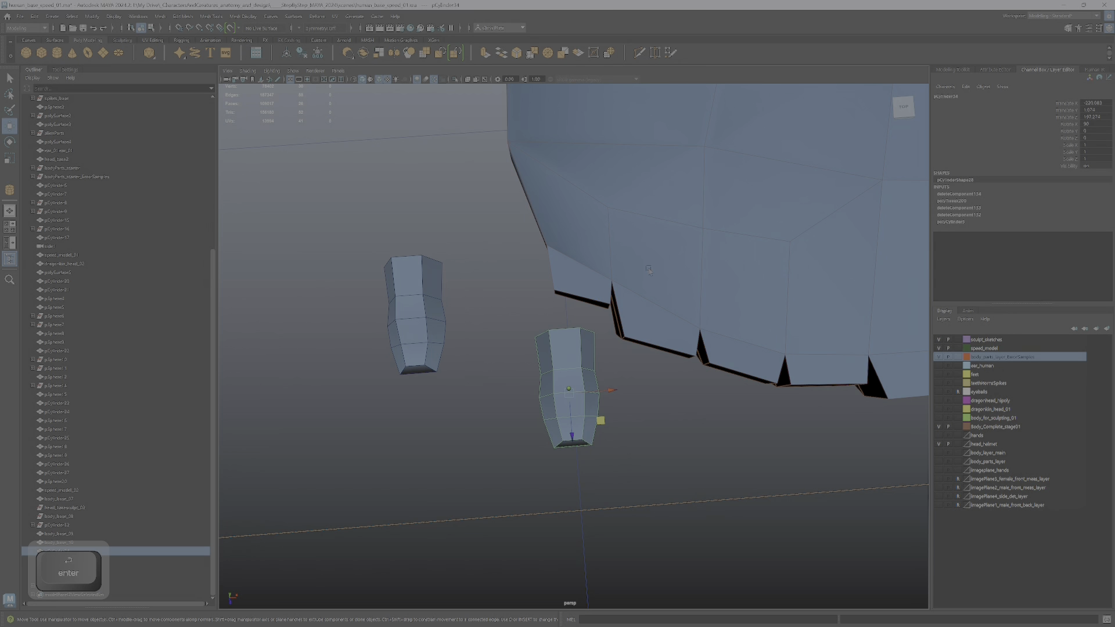
drag(599, 424, 618, 400)
alt+drag(624, 369, 621, 421)
Delete the upper and lower end faces of the little-toe stub and the two stubs beside it.
right_drag(550, 305, 551, 328)
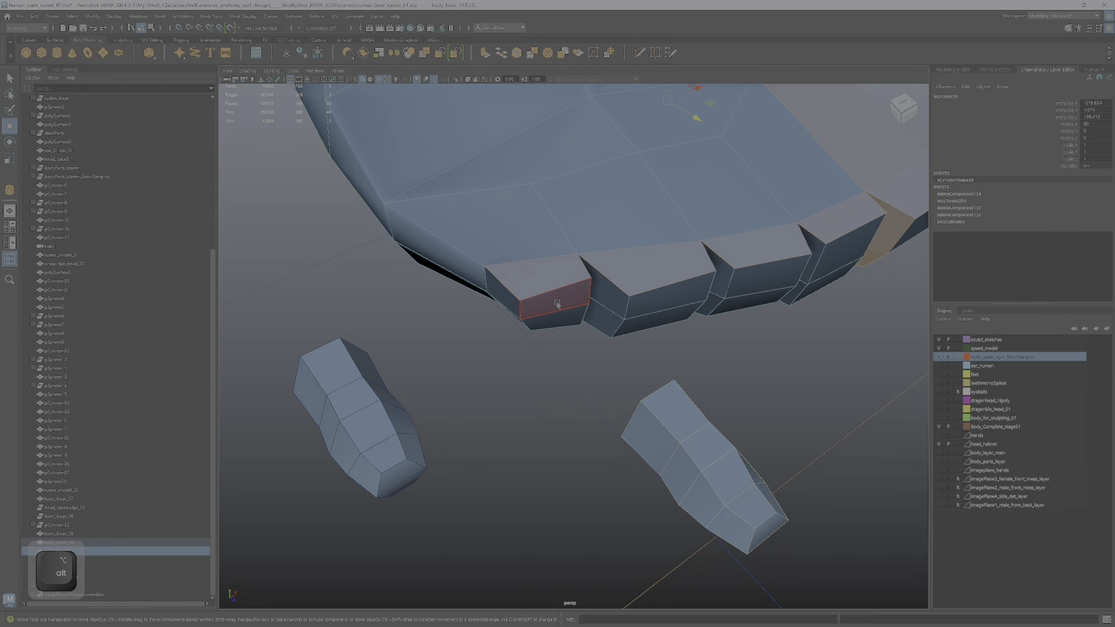
click(558, 302)
key(q)
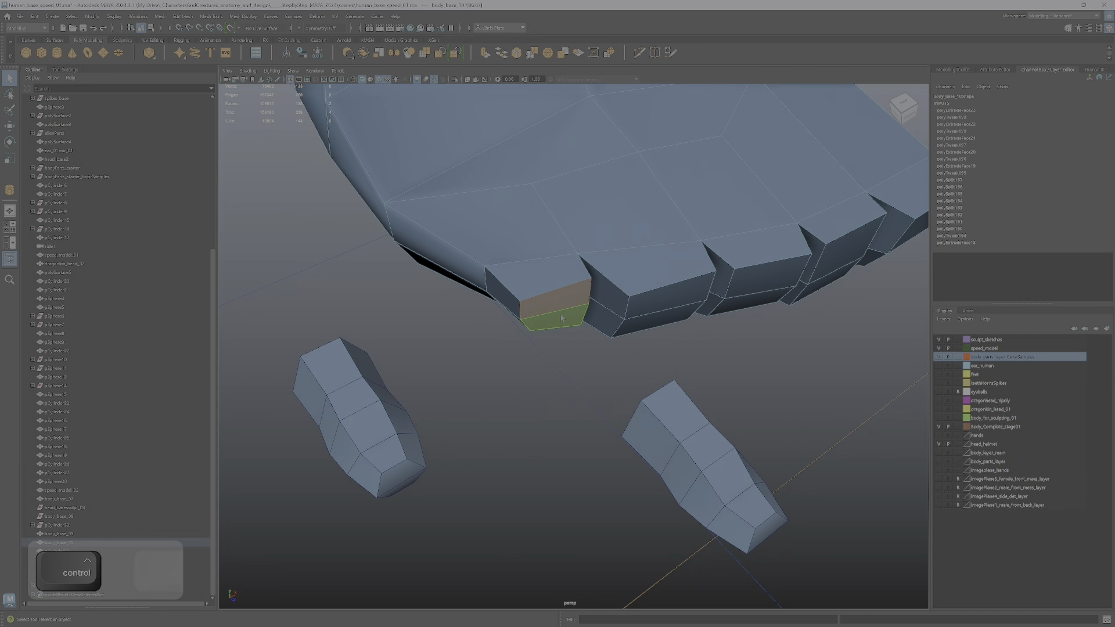
key(Delete)
click(653, 305)
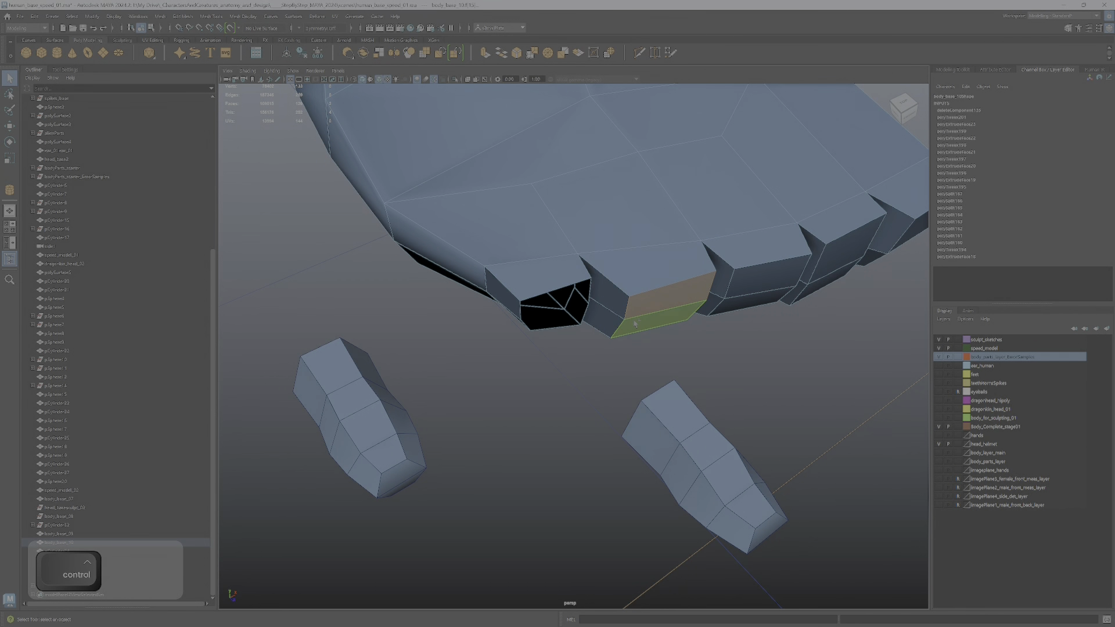
key(Delete)
click(755, 302)
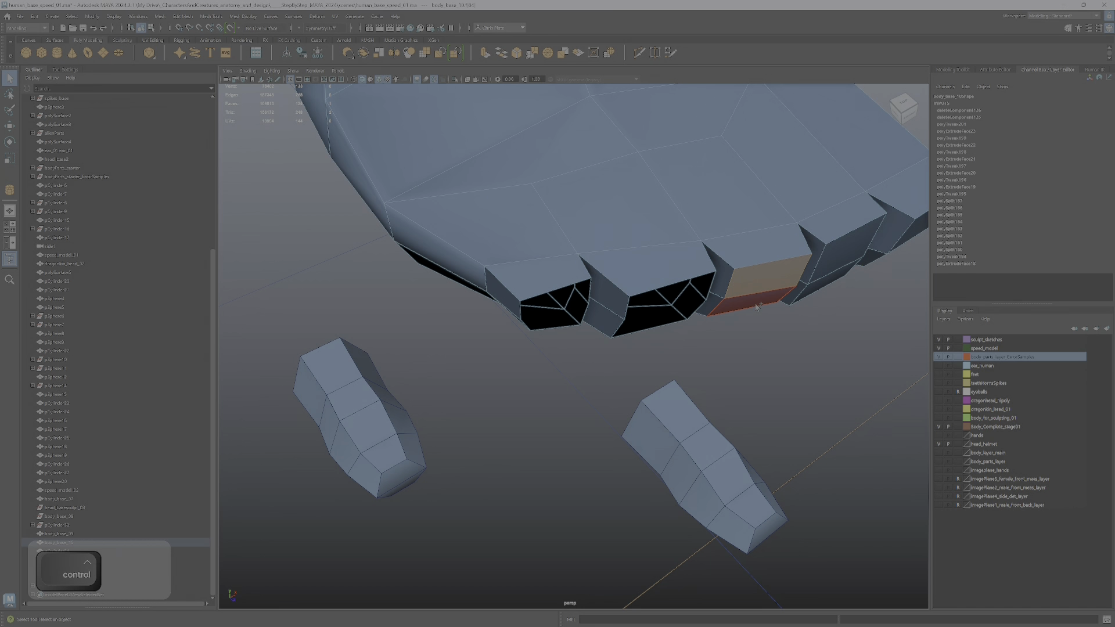
key(Delete)
Delete the upper and lower end faces of the two remaining stubs, including the big-toe stub.
alt+middle_drag(756, 305, 494, 315)
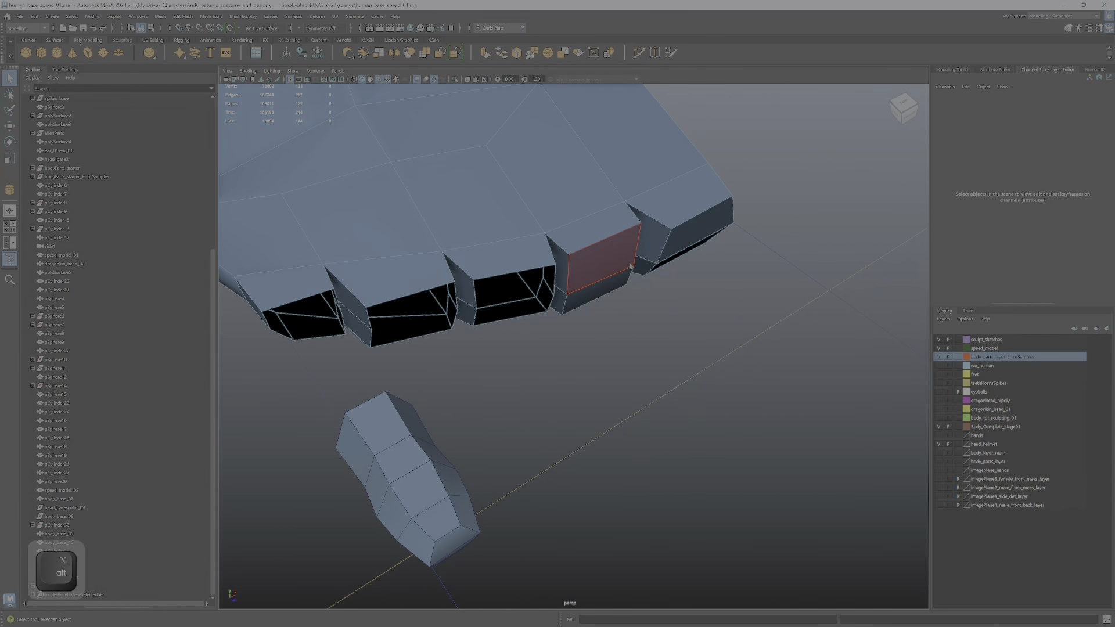
click(595, 276)
ctrl+shift+click(602, 290)
key(Delete)
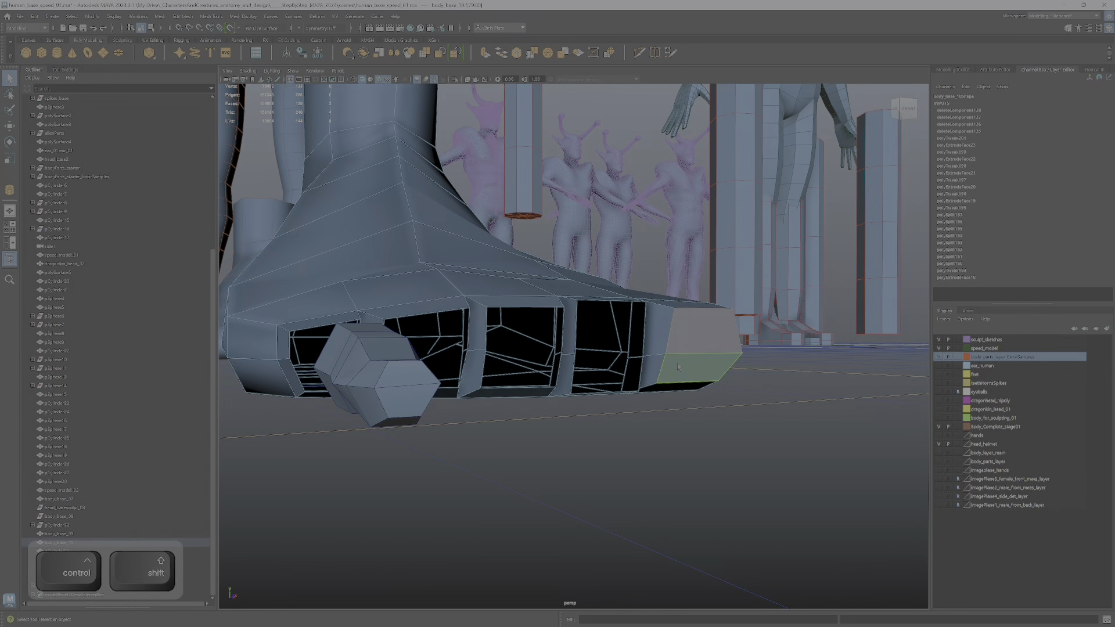
alt+drag(700, 351, 633, 459)
Move the original toe's pivot to its open rear end and place the toe against the little-toe stub.
click(622, 471)
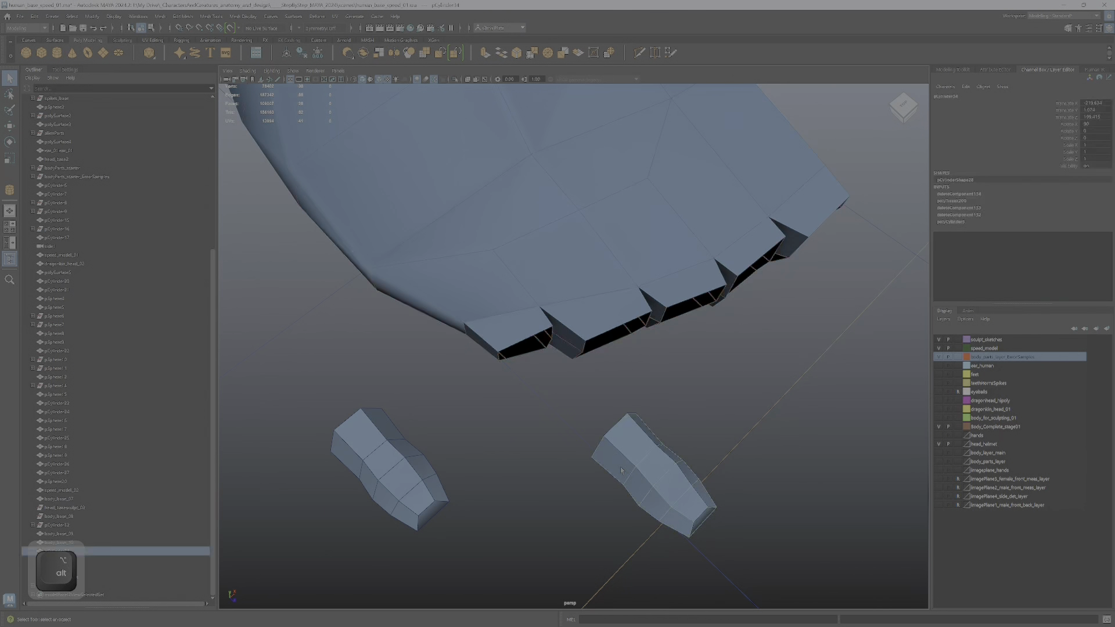
right_drag(626, 467, 662, 423)
alt+drag(662, 423, 657, 426)
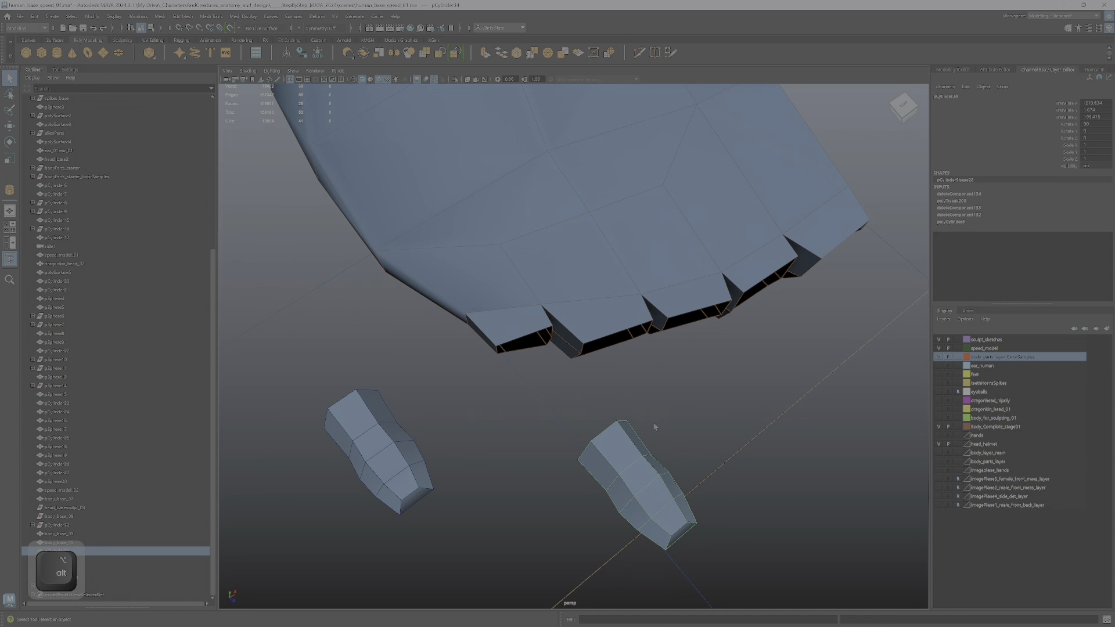
key(w)
alt+drag(671, 484, 693, 441)
key(d)
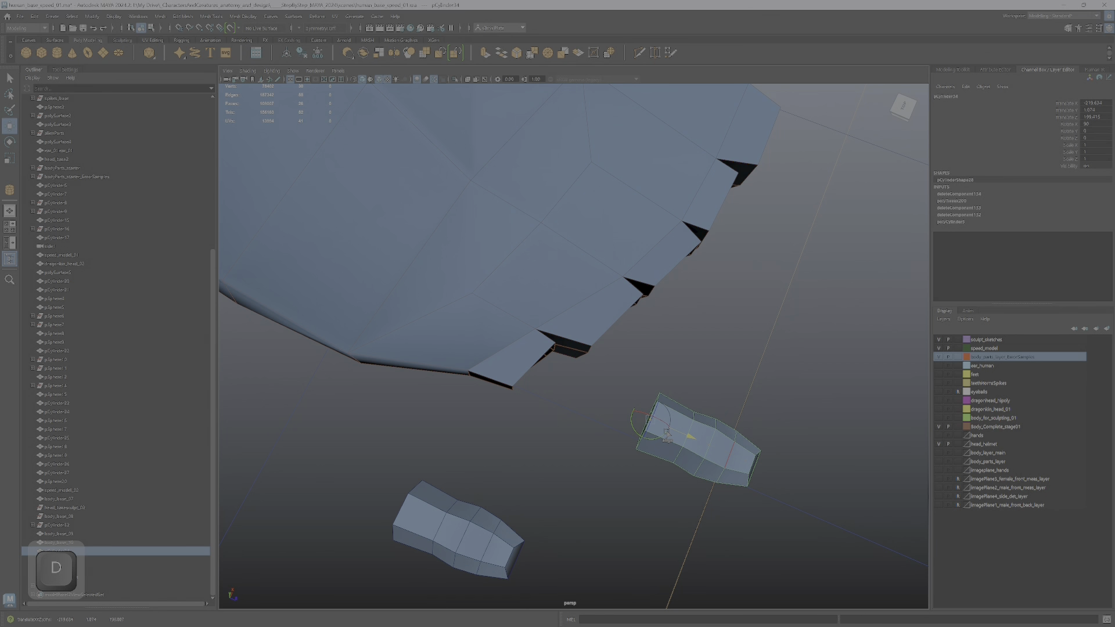
drag(689, 403, 573, 344)
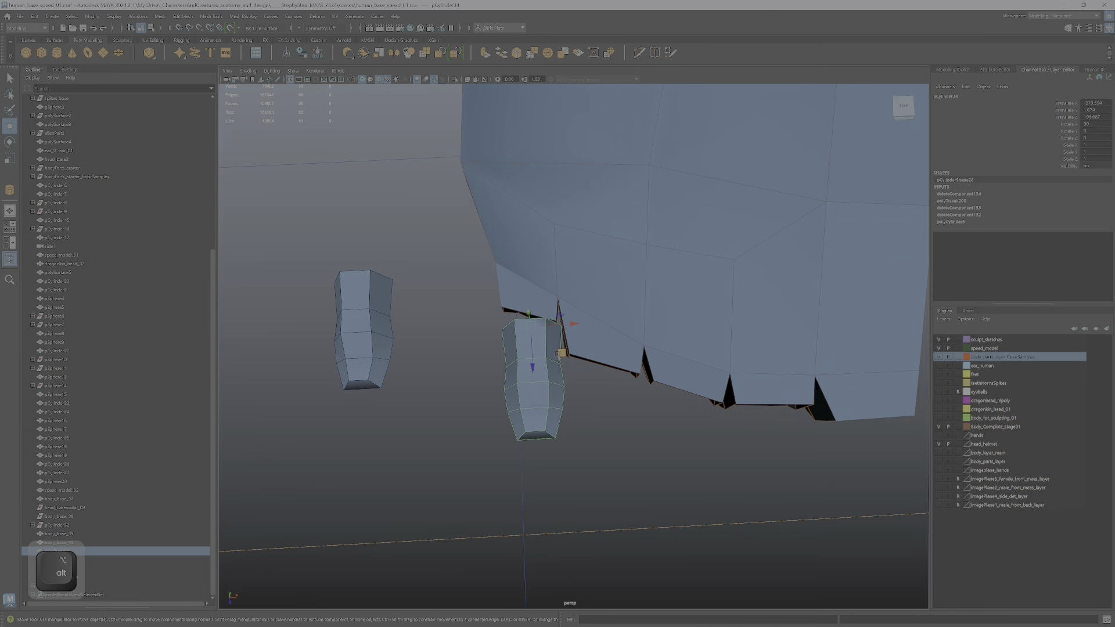
Duplicate the little toe onto the neighbouring stub and scale the copy up.
shift+drag(562, 353, 639, 404)
key(r)
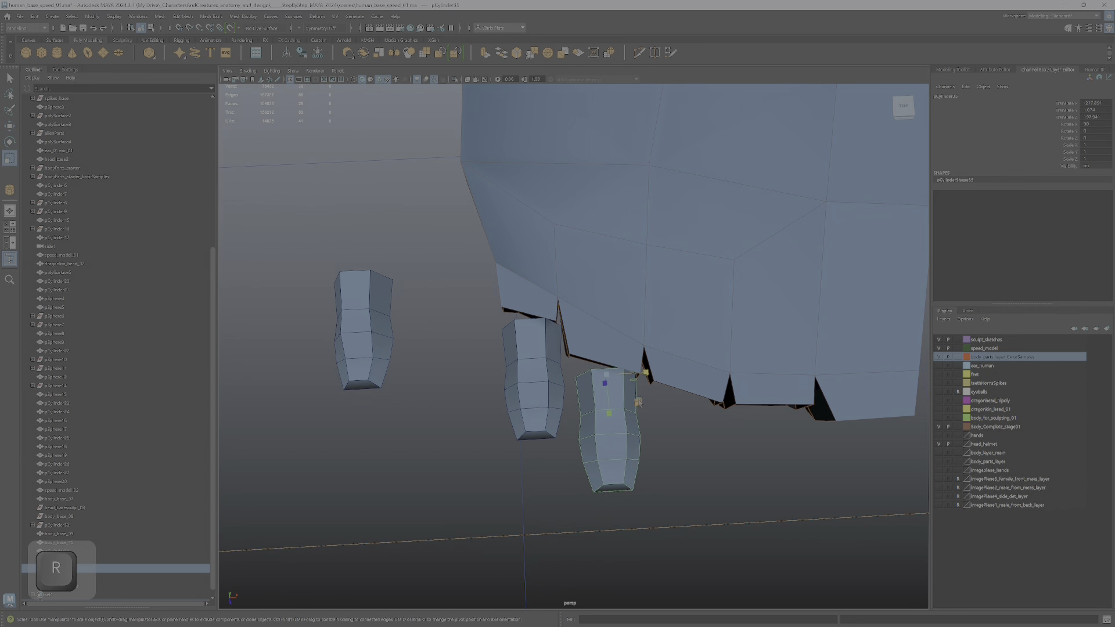
drag(608, 375, 728, 358)
Duplicate the enlarged toe onto the middle stub, scaling the copy up further and raising it slightly.
key(w)
key(ctrl+d)
key(r)
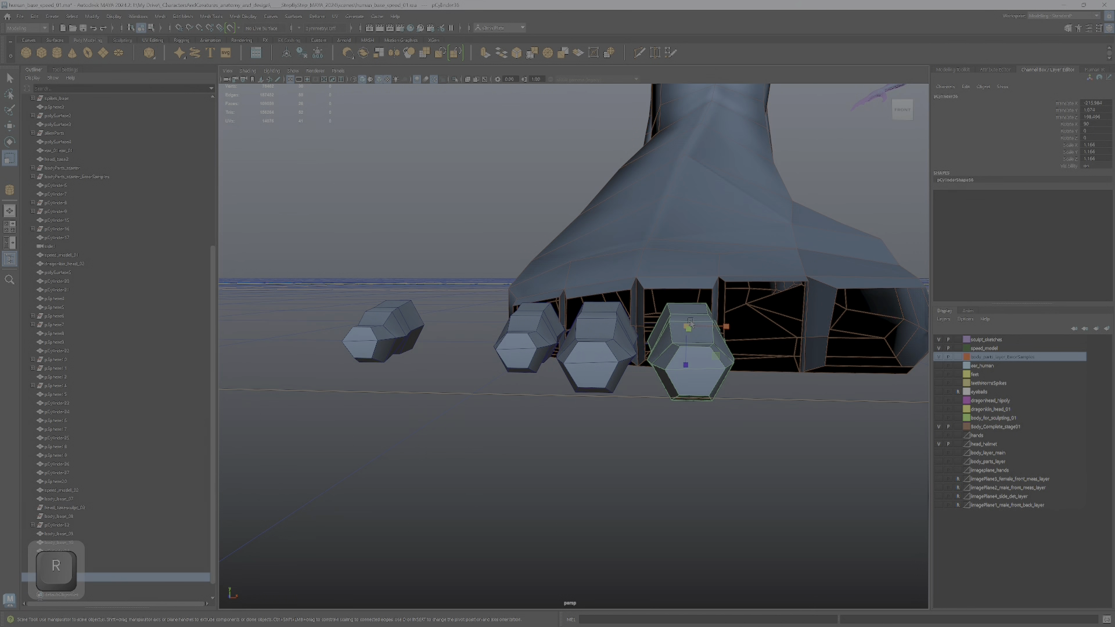
drag(690, 321, 691, 307)
key(w)
alt+drag(755, 295, 705, 355)
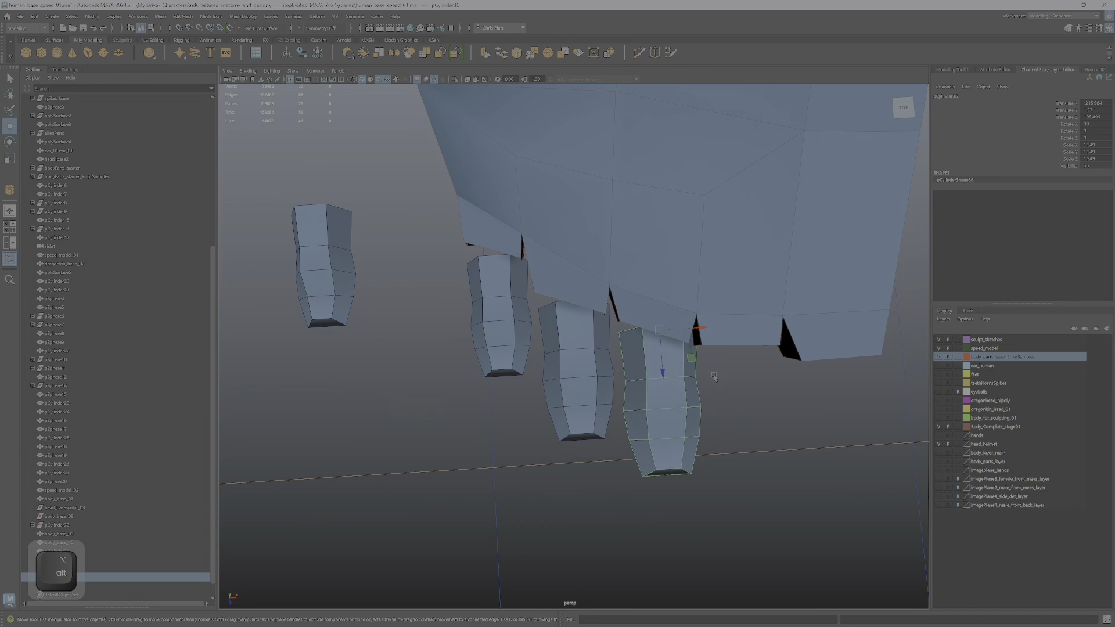
Duplicate the middle toe and place the copy in front of the stub beside the big toe.
key(ctrl+d)
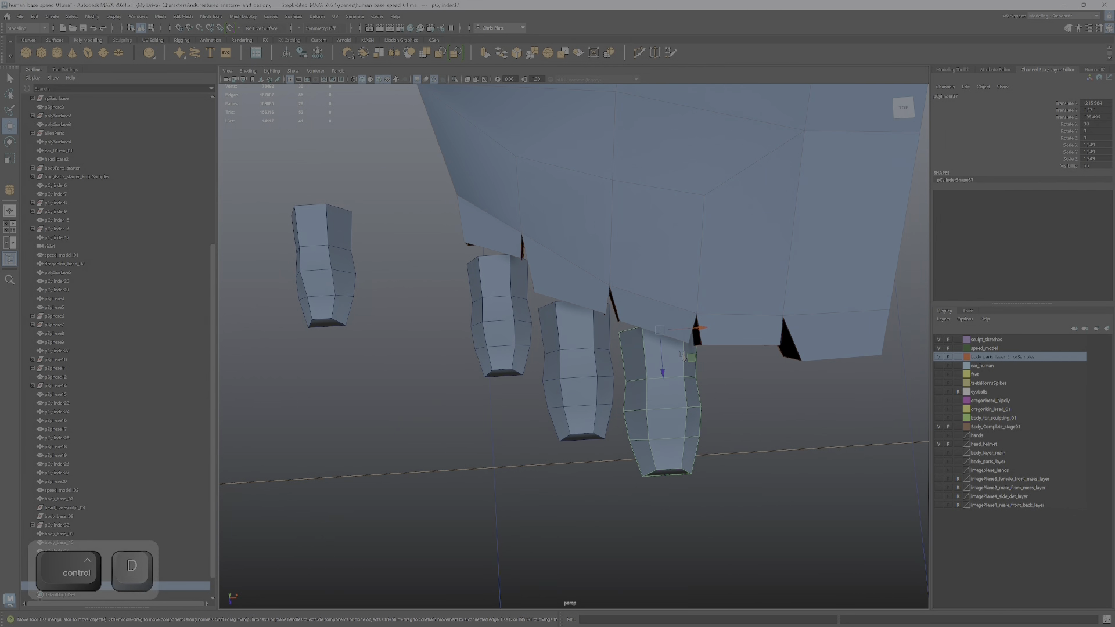
drag(695, 363, 778, 417)
scroll(768, 395, up, 2)
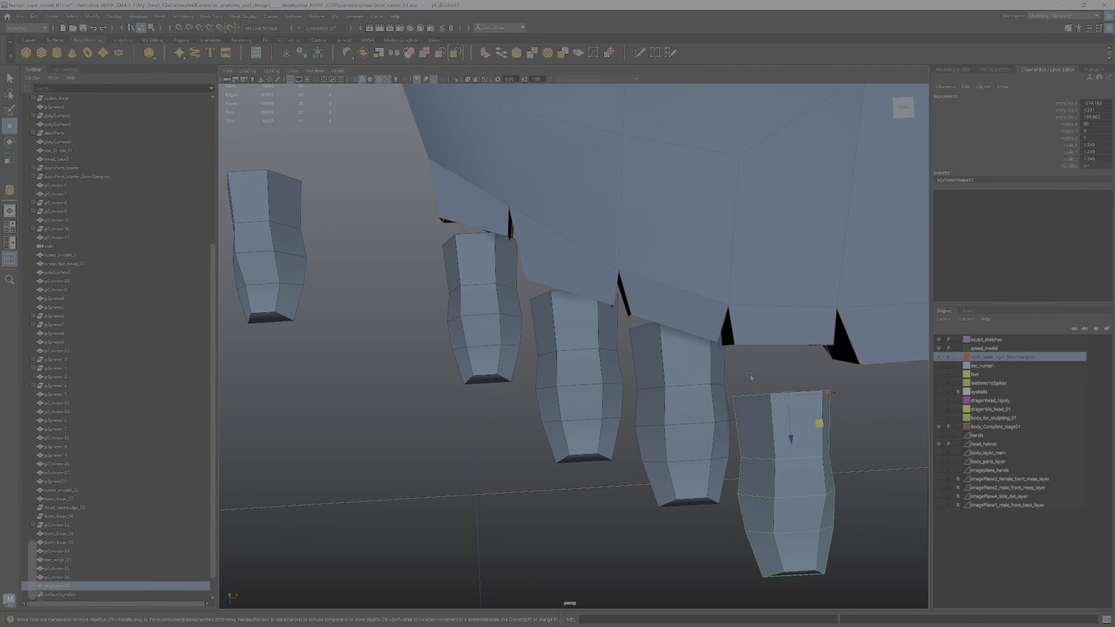
Extrude the new toe's open rear edge loop back to the foot's stub.
right_drag(766, 383, 770, 357)
double_click(769, 387)
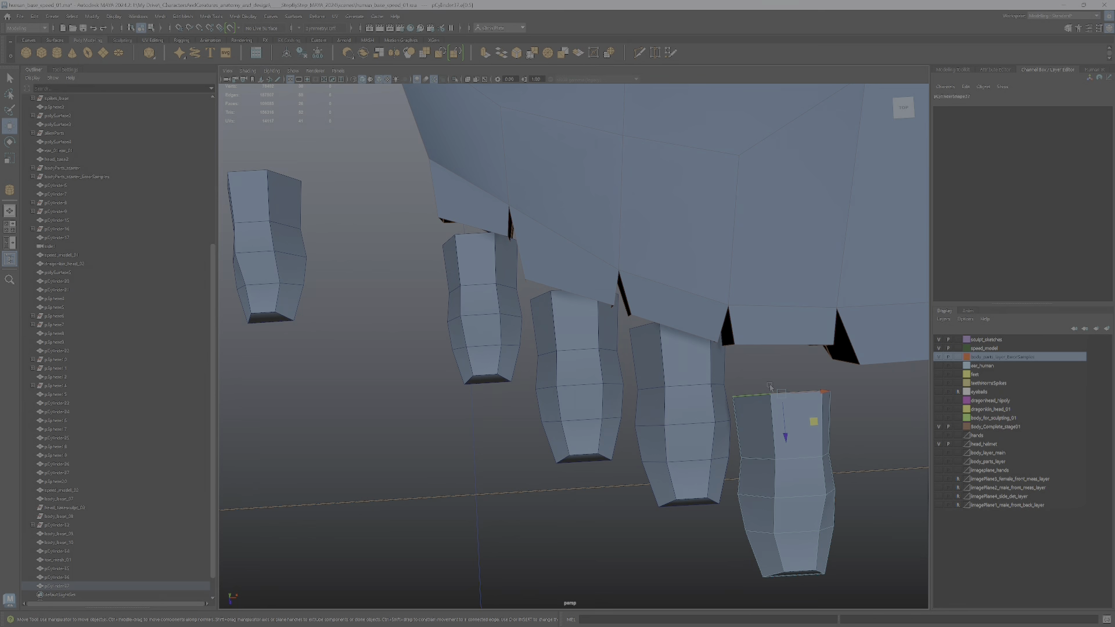
key(ctrl+e)
Move the middle toe forward, away from its stub.
alt+drag(786, 423, 579, 402)
click(603, 385)
drag(586, 326, 588, 372)
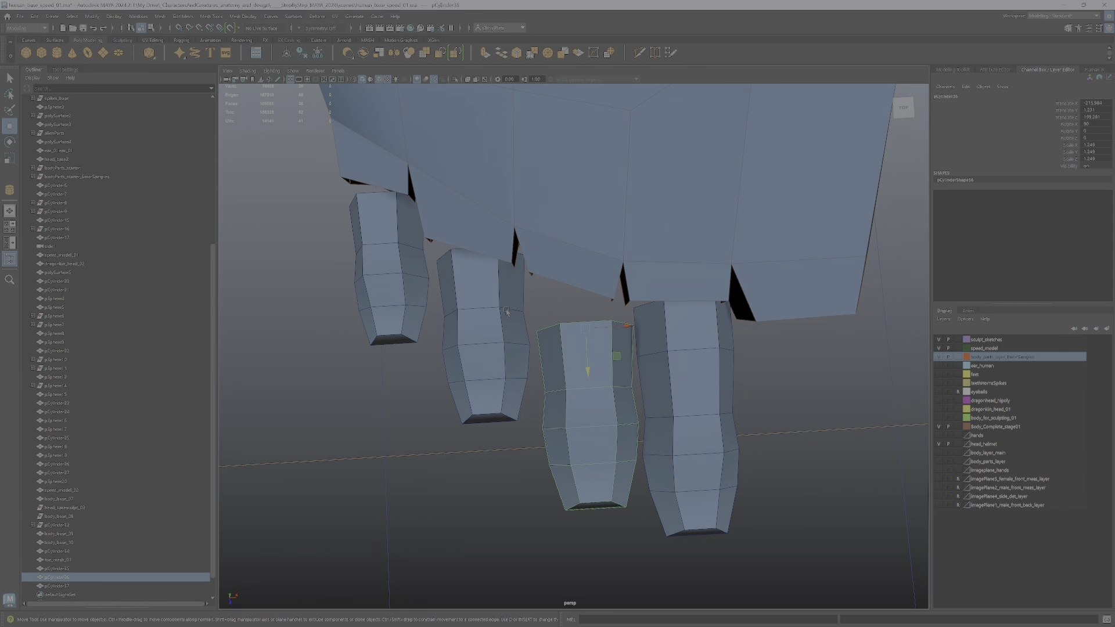
Duplicate the lengthened toe and place the copy at the big-toe stub.
click(702, 401)
alt+middle_drag(769, 405, 629, 367)
key(ctrl+d)
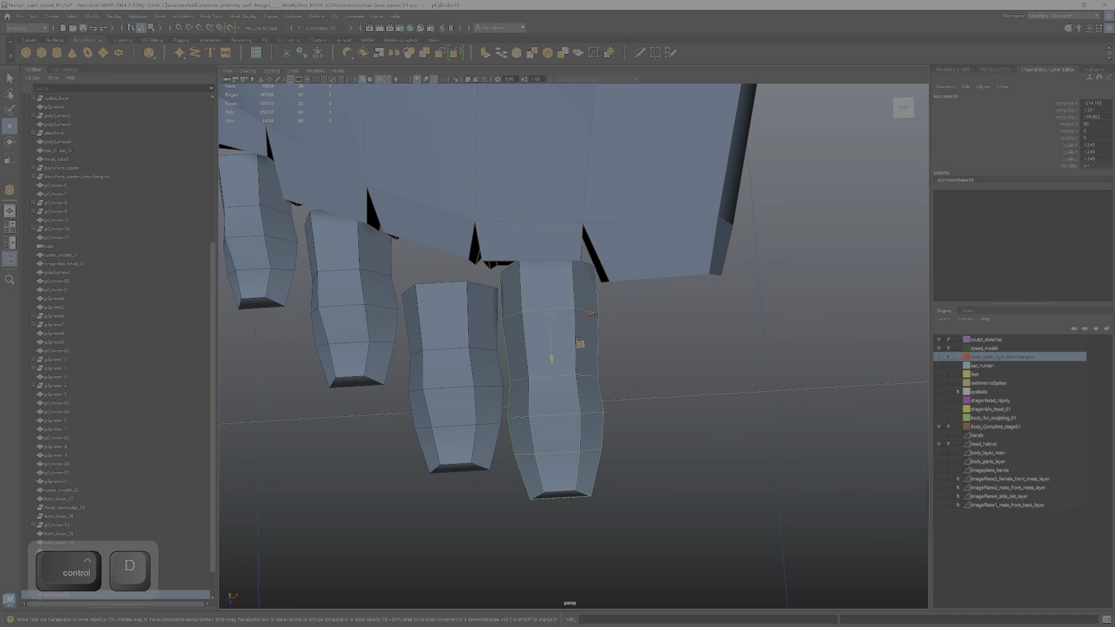
mouse_move(580, 343)
shift+mouse_down()
mouse_move(694, 368)
mouse_move(715, 340)
mouse_move(657, 314)
shift+mouse_up()
Scale up the big toe, making it wider than the others, and raise it to ground level.
key(r)
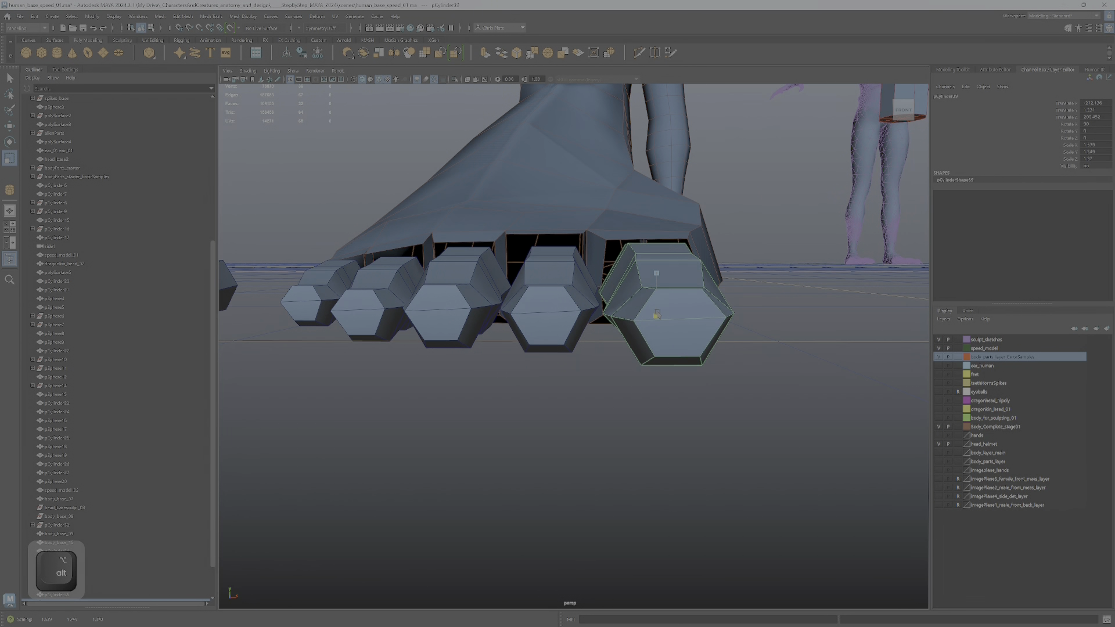
key(w)
drag(657, 251, 657, 244)
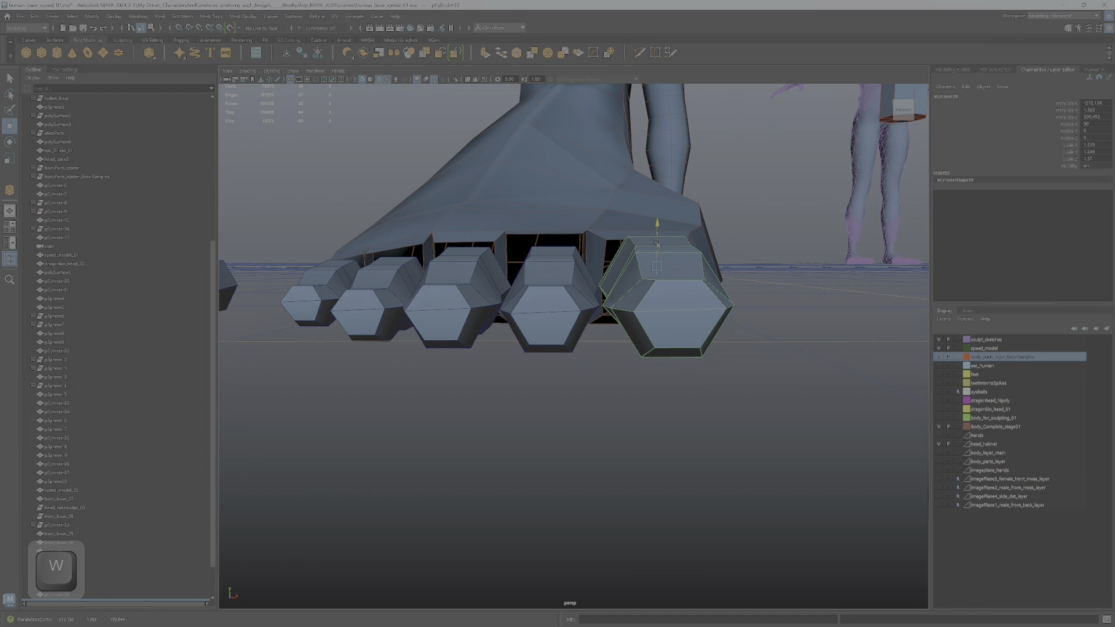
Raise the toe beside the little toe in the side view until its underside meets the ground line.
key(space)
key(space)
scroll(605, 485, down, 5)
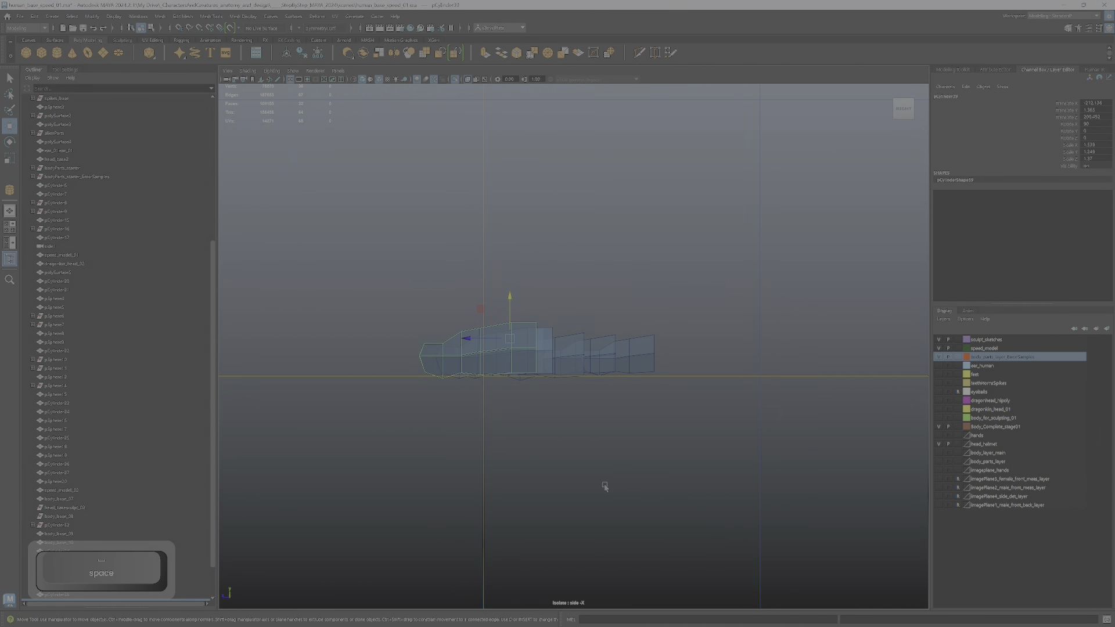
scroll(490, 291, up, 2)
click(551, 340)
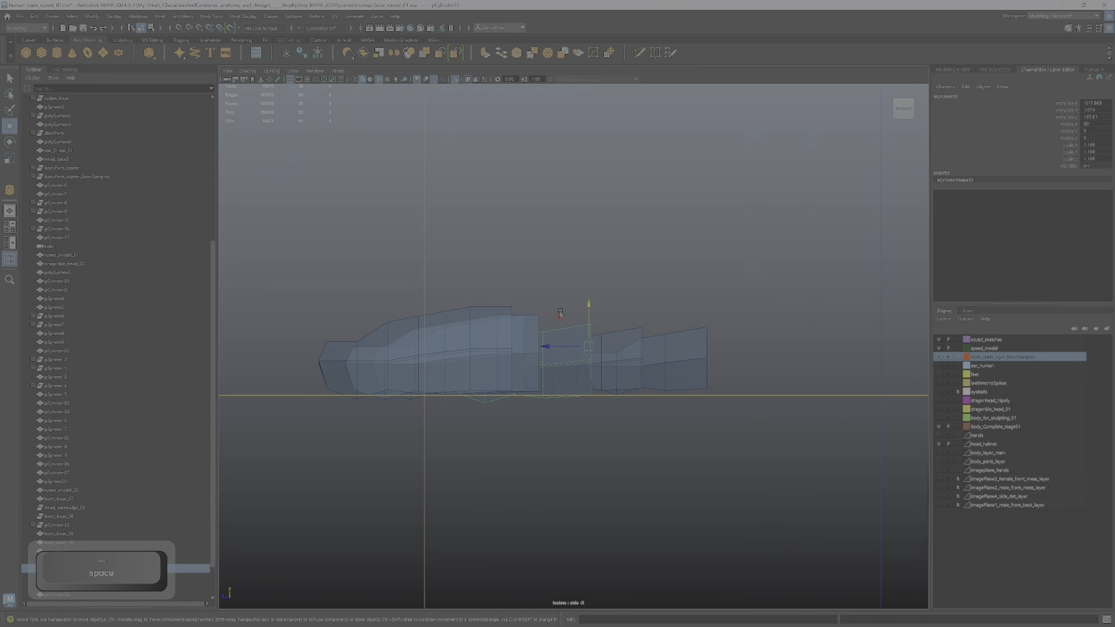
drag(590, 314, 588, 307)
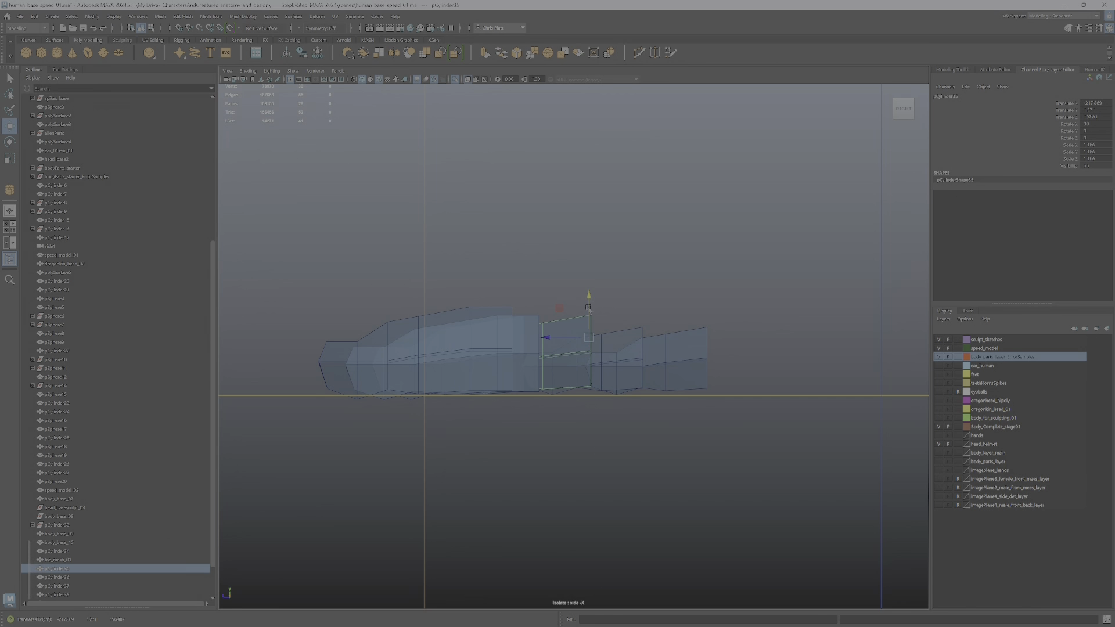
Adjust the heights of the second toe and the big toe against the ground line in the side view.
click(520, 311)
drag(496, 312, 496, 304)
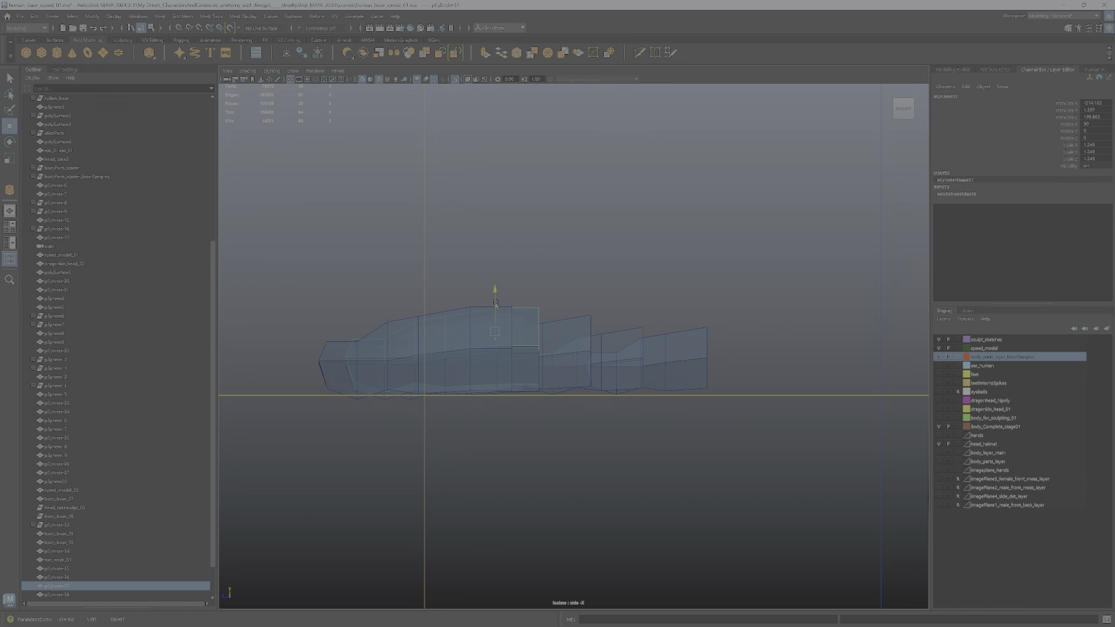
click(350, 345)
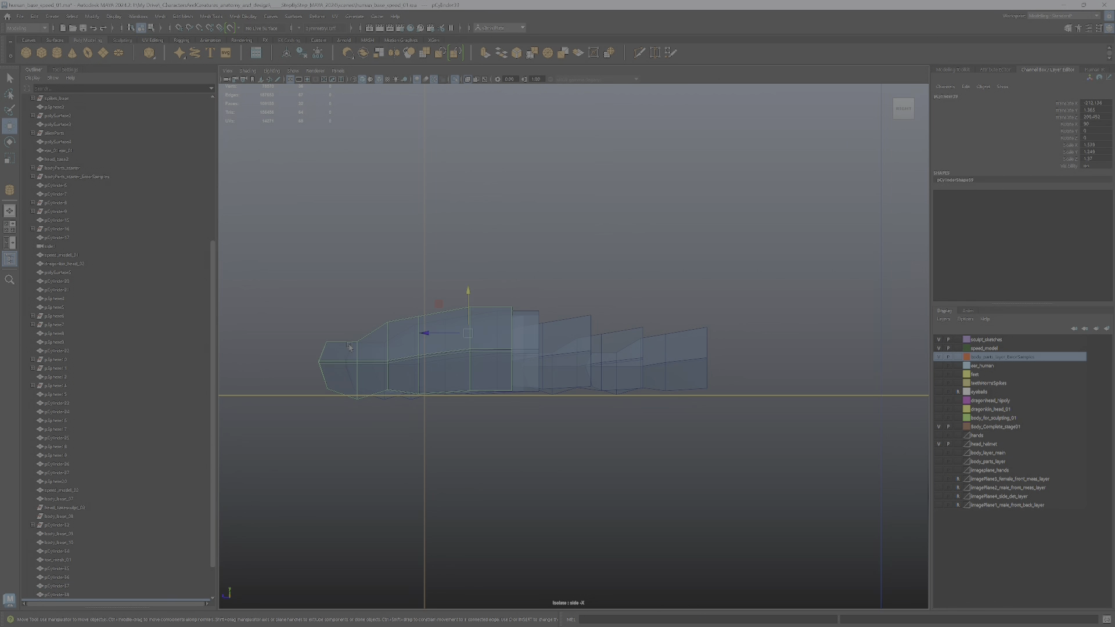
drag(463, 297, 468, 298)
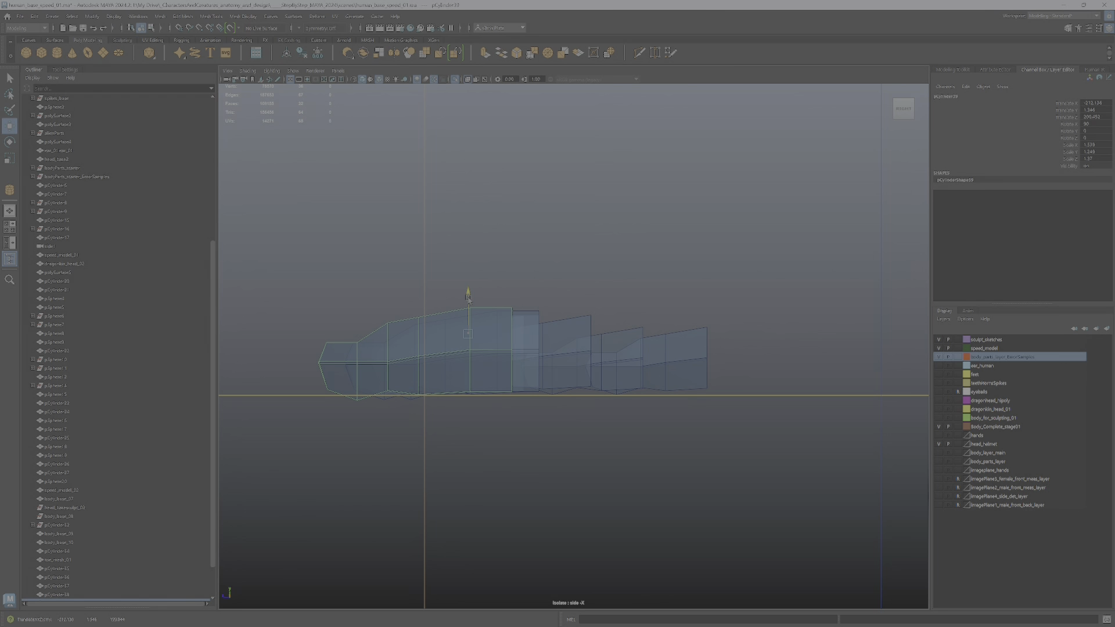
Lower the fourth, middle and second toes slightly to the ground line in the side view and return to the perspective view.
click(555, 317)
drag(584, 310, 589, 307)
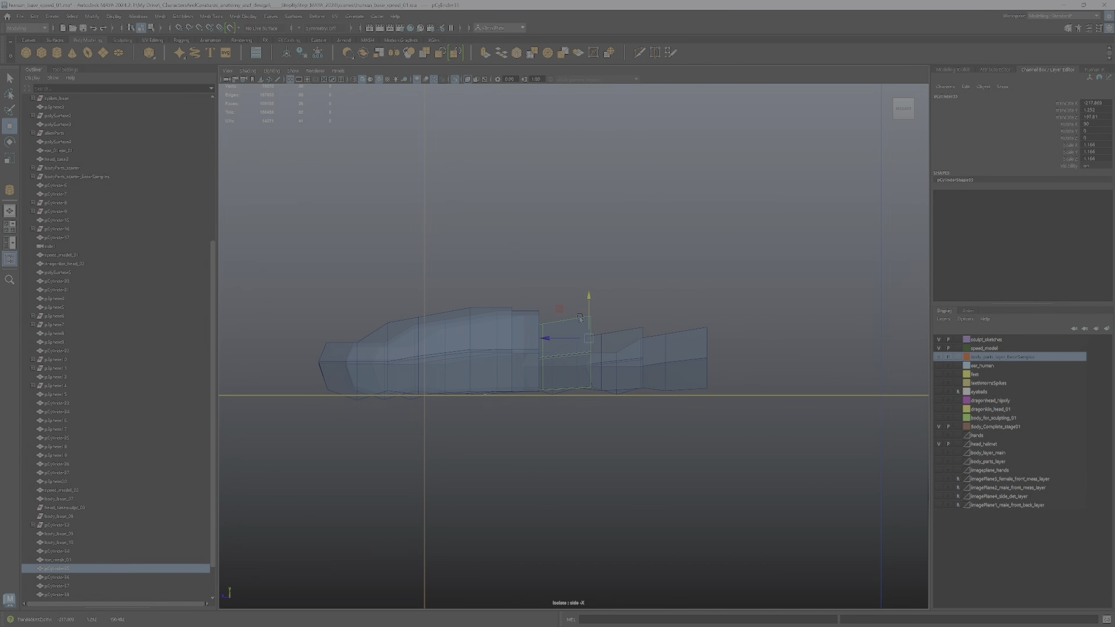
click(524, 328)
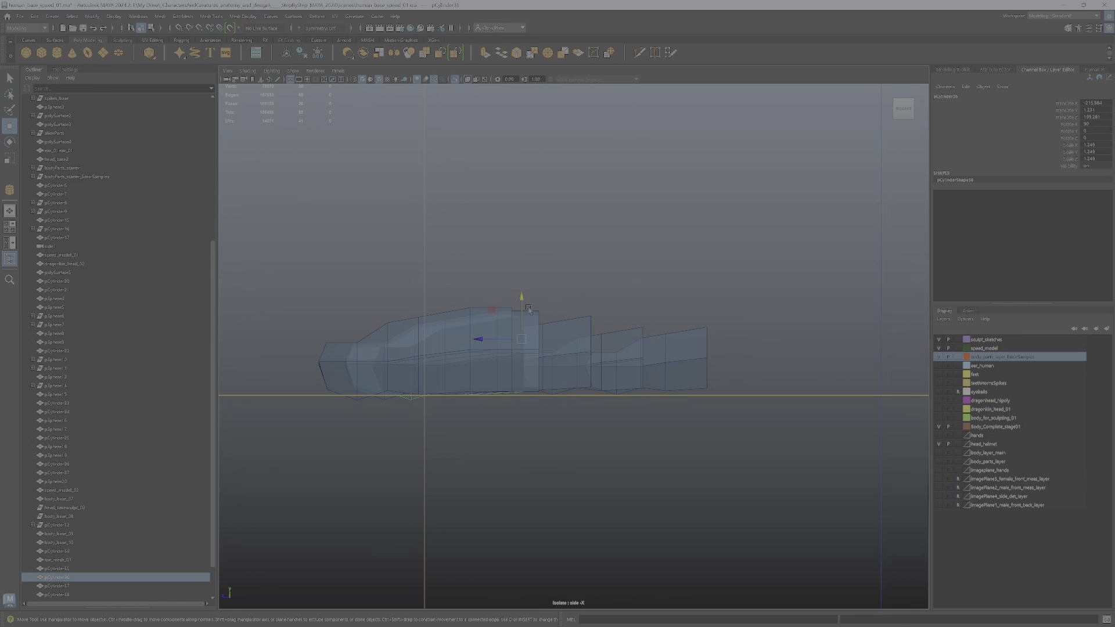
click(522, 313)
click(496, 327)
drag(497, 318, 495, 312)
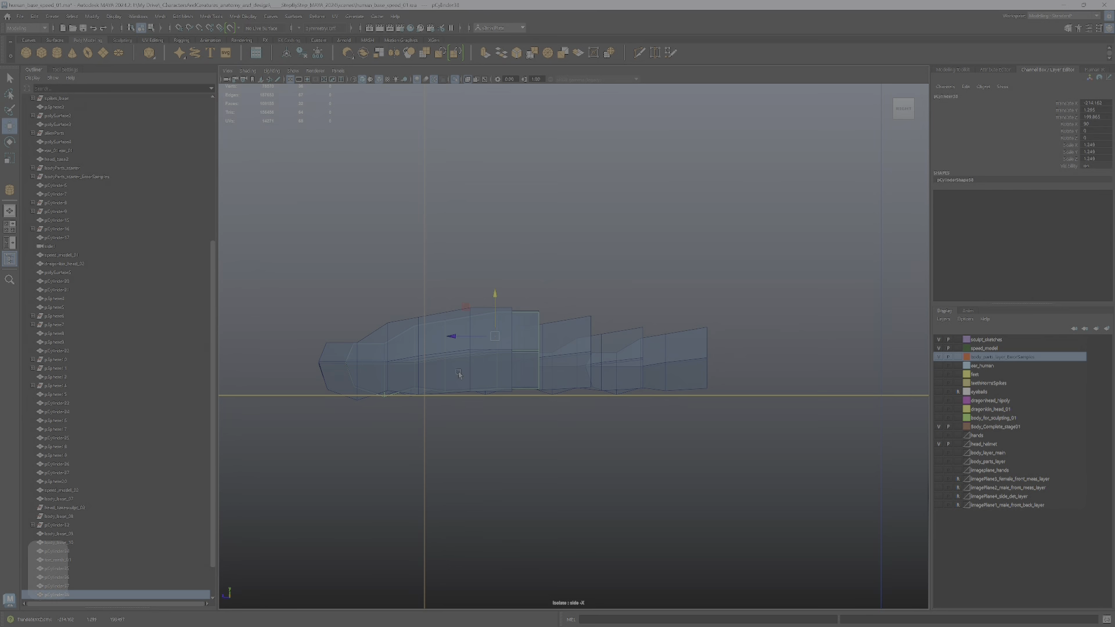
key(space)
key(space)
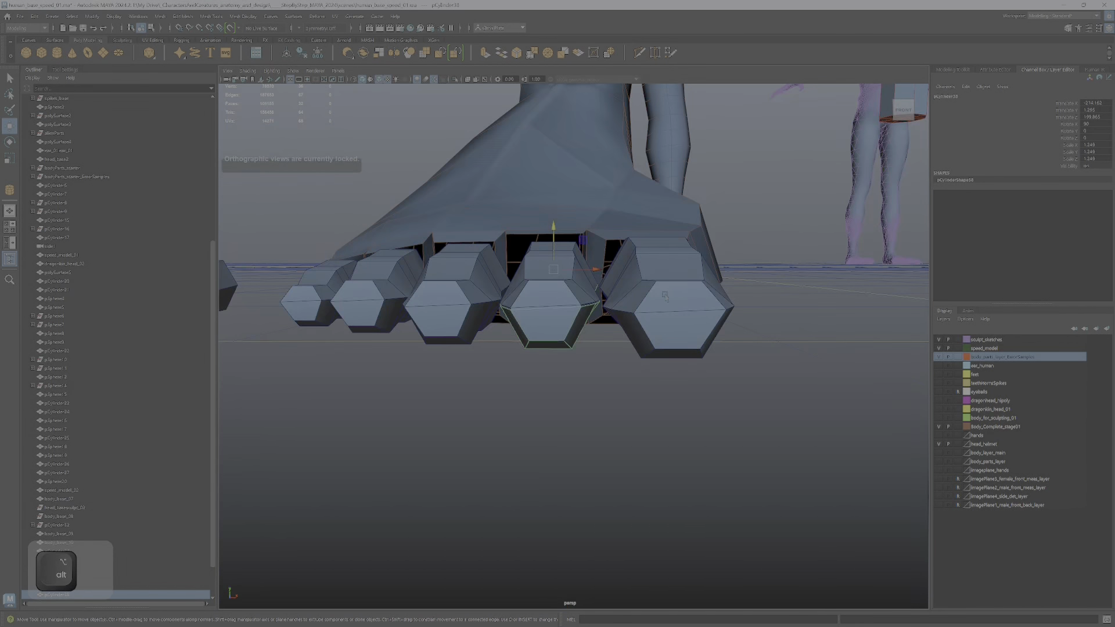
Adjust the lower front vertices at the tip of the big toe to refine its side profile.
alt+drag(618, 300, 569, 347)
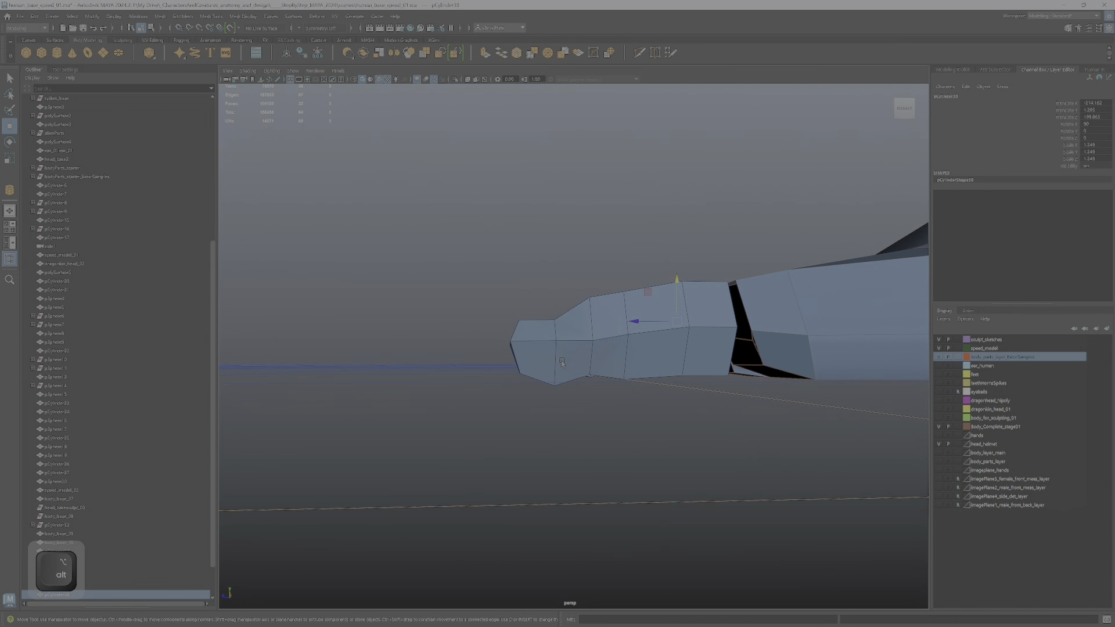
scroll(568, 347, up, 4)
click(546, 383)
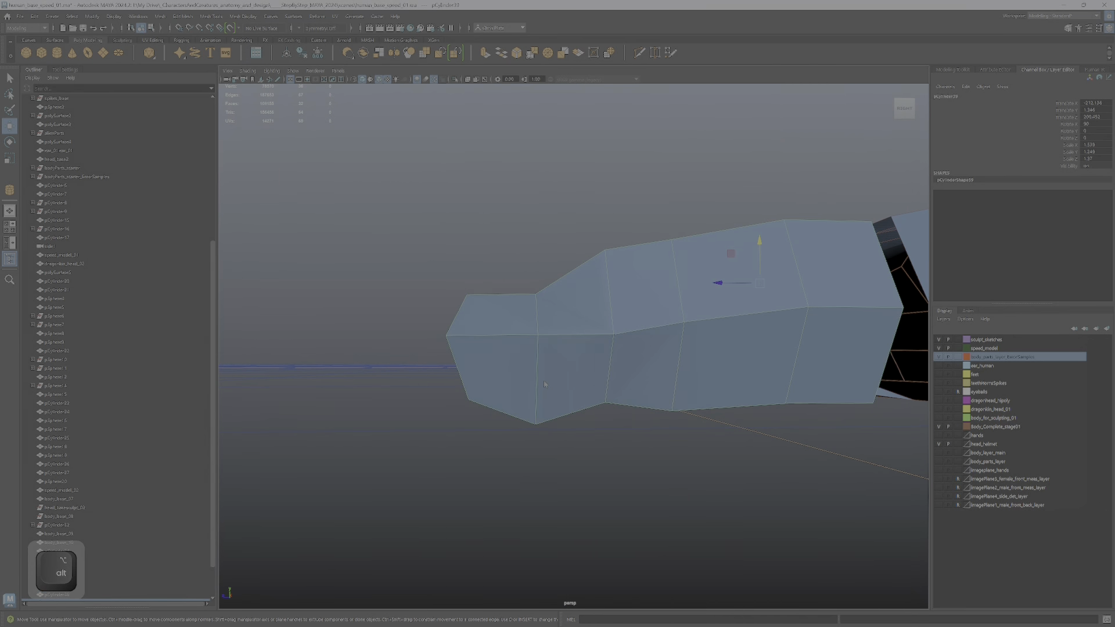
right_drag(544, 382, 504, 381)
drag(556, 444, 492, 418)
drag(477, 353, 417, 296)
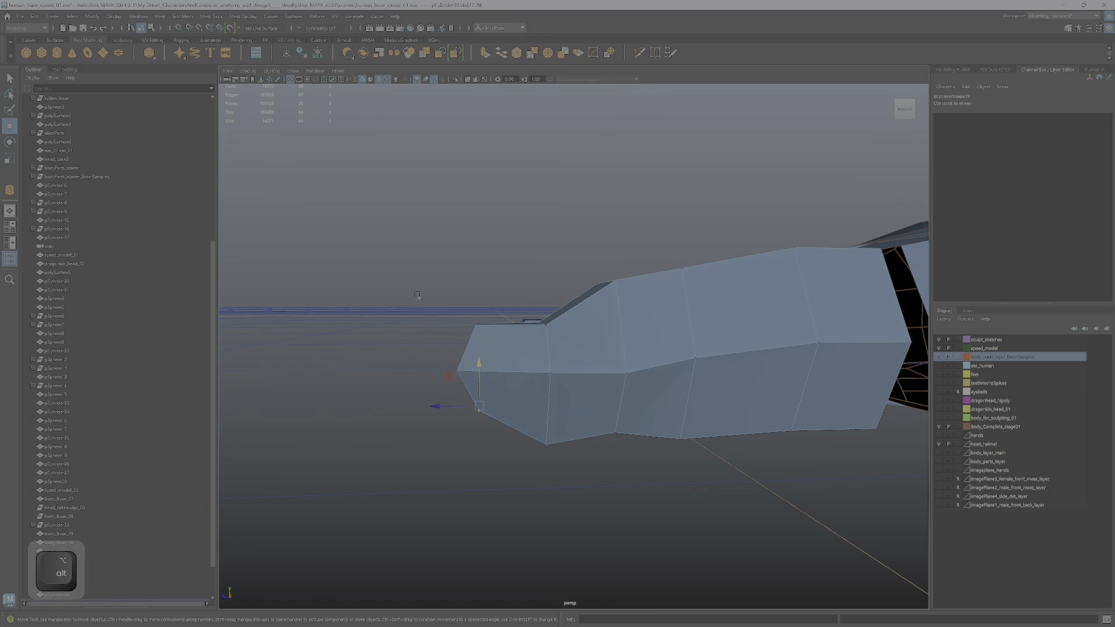
drag(505, 376, 505, 375)
drag(477, 293, 632, 290)
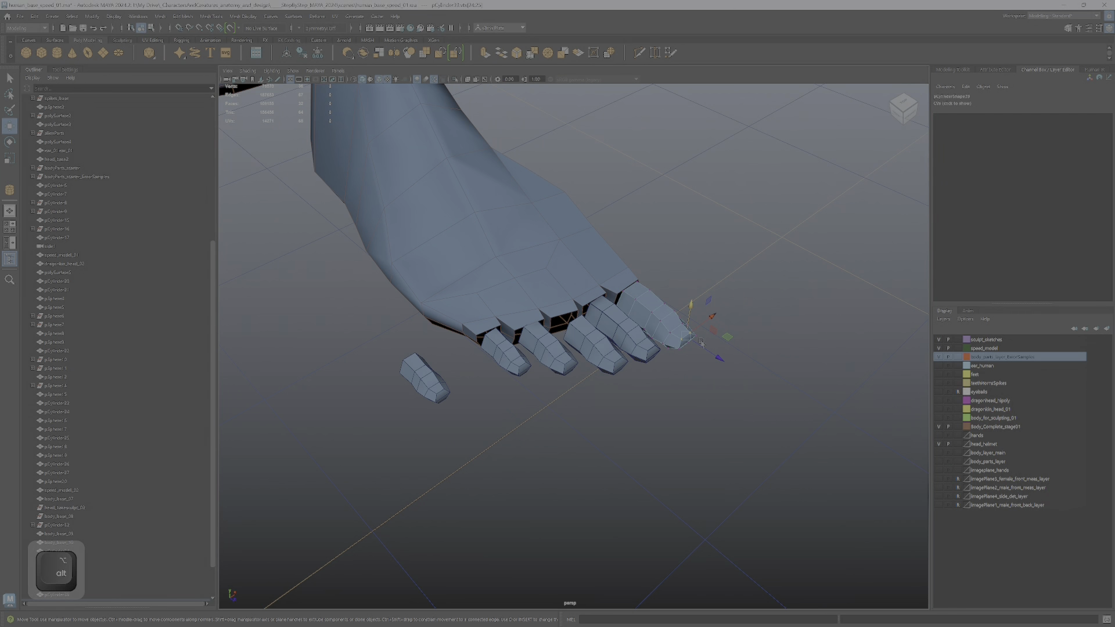
Switch to the HumanAnatomy_2024 slides, examine the toes in the foot anatomy drawings, and return to the Maya scene.
key(alt+Tab)
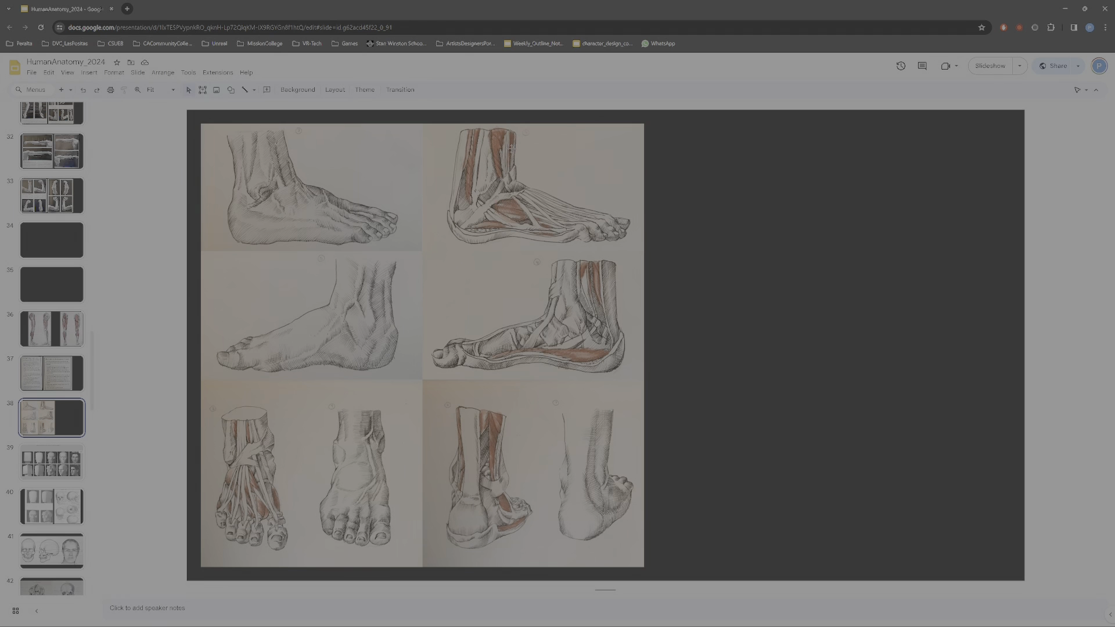
scroll(593, 248, up, 1)
scroll(610, 237, down, 1)
scroll(595, 238, up, 1)
scroll(589, 233, down, 1)
key(alt+Tab)
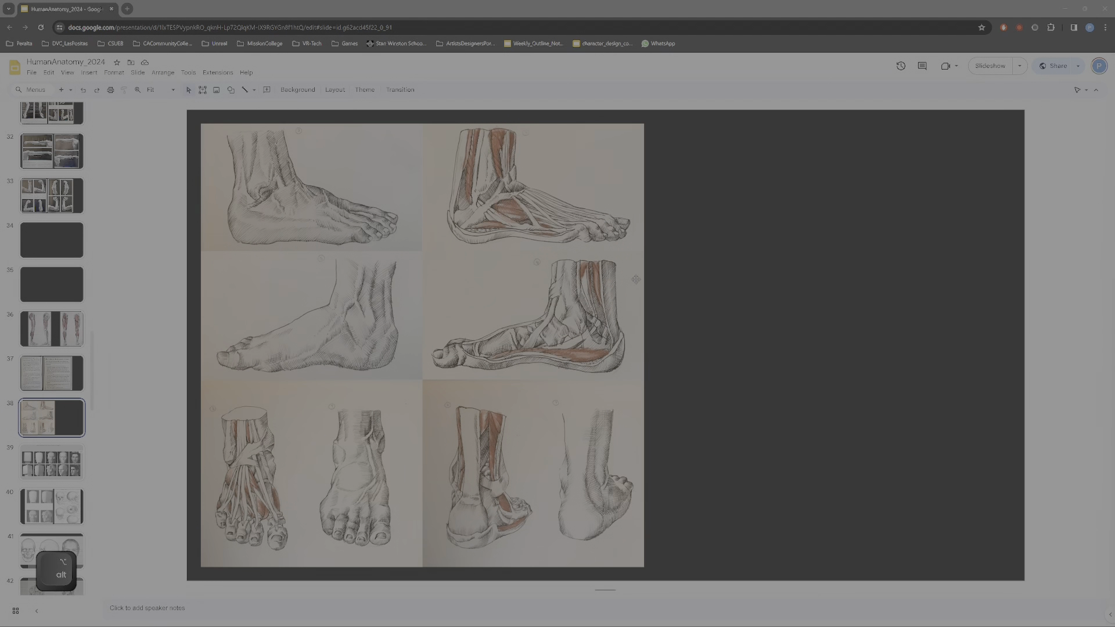
key(alt+Tab)
Slide the little toe's base border edges toward the tip and extrude them back toward the stub as an extra segment.
alt+drag(636, 280, 634, 379)
alt+scroll(580, 347, up, 3)
alt+scroll(589, 335, up, 6)
right_drag(509, 383, 487, 380)
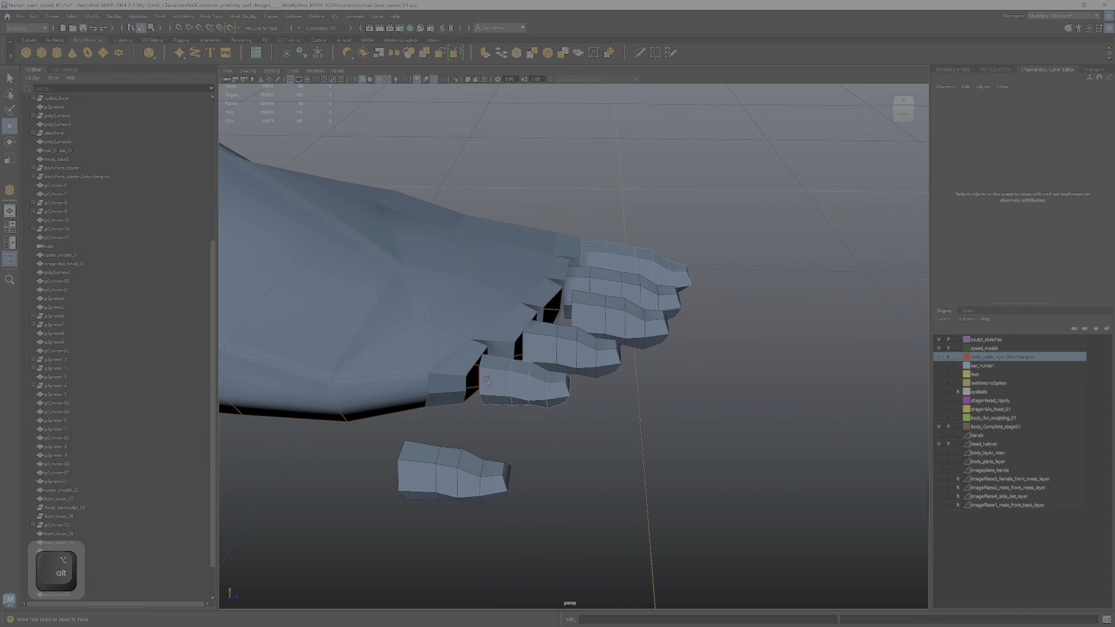
double_click(483, 378)
drag(506, 380, 517, 381)
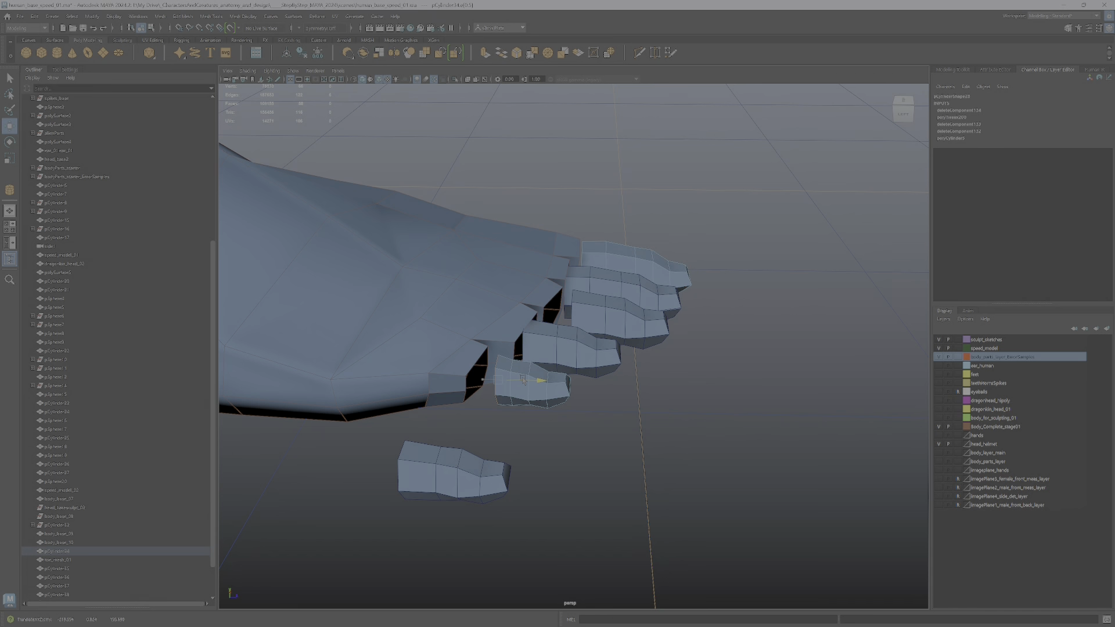
shift+drag(523, 381, 504, 381)
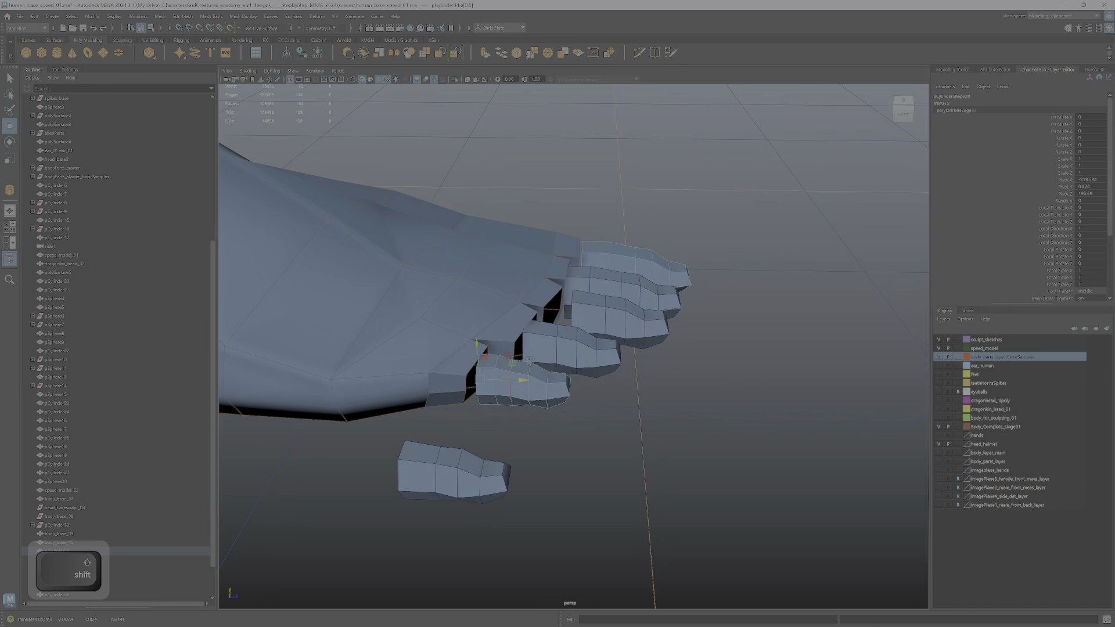
Slide the base border edges of the toe beside the little toe forward and extrude them into an extra segment.
click(534, 347)
right_drag(530, 348, 528, 326)
click(524, 344)
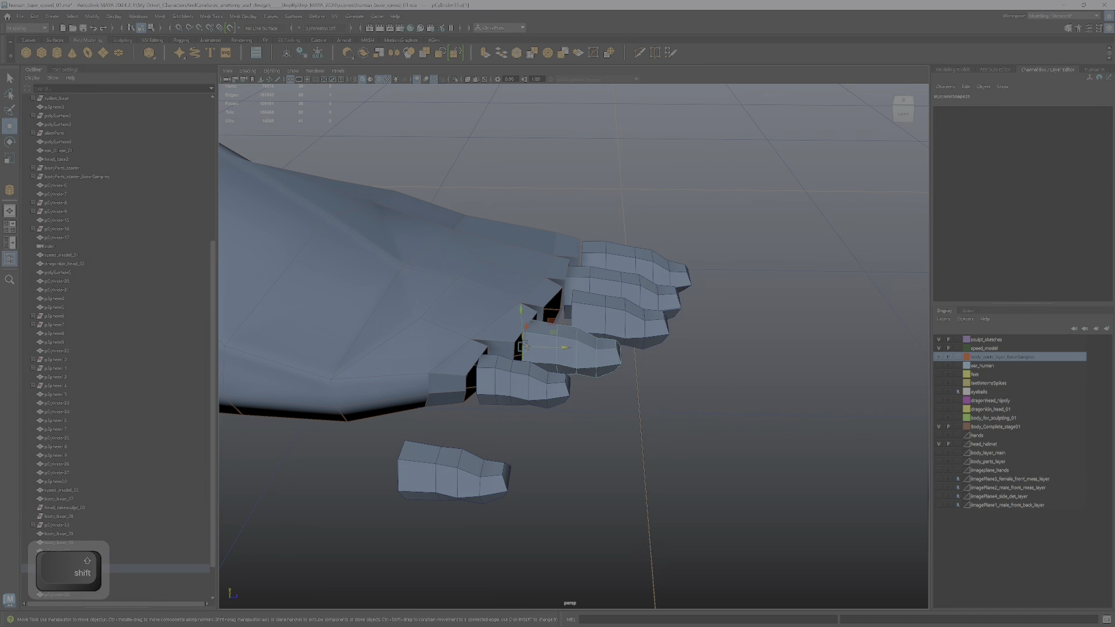
mouse_move(551, 347)
shift+mouse_down()
mouse_move(573, 352)
mouse_move(560, 348)
shift+mouse_up()
Slide the middle toe's base border edges toward the tip and extrude them back toward the stub.
shift+click(597, 306)
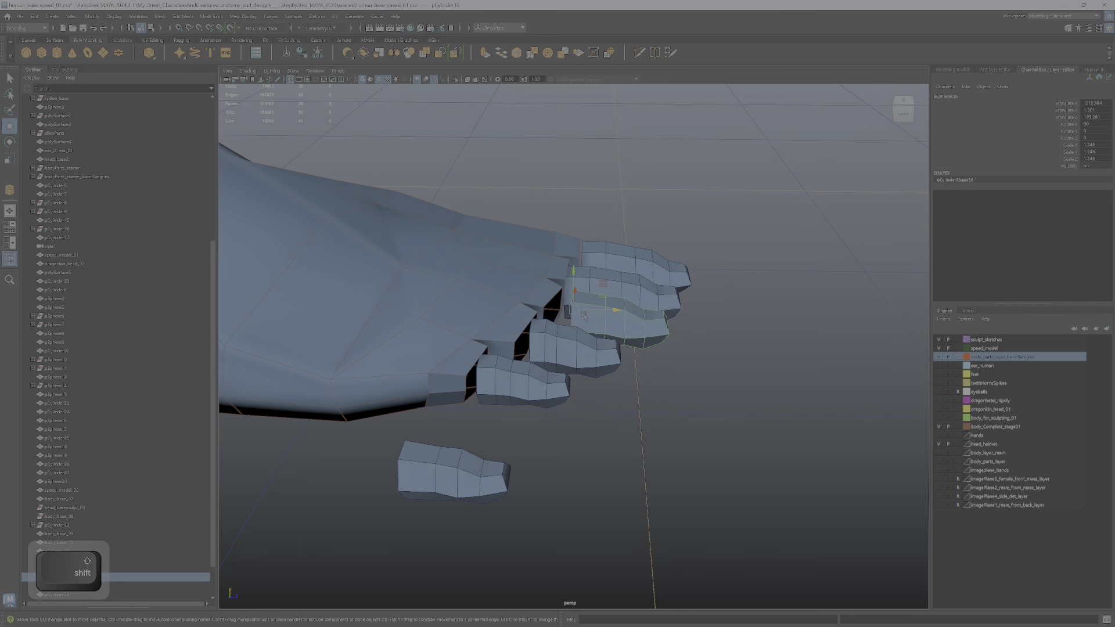
right_drag(589, 316, 587, 287)
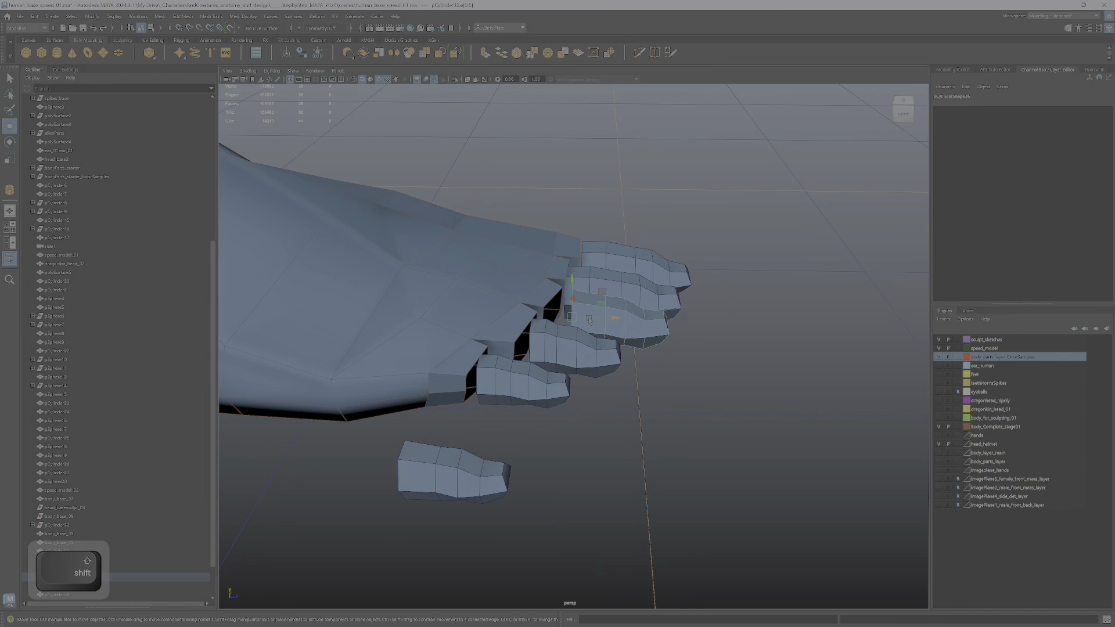
shift+drag(589, 319, 613, 320)
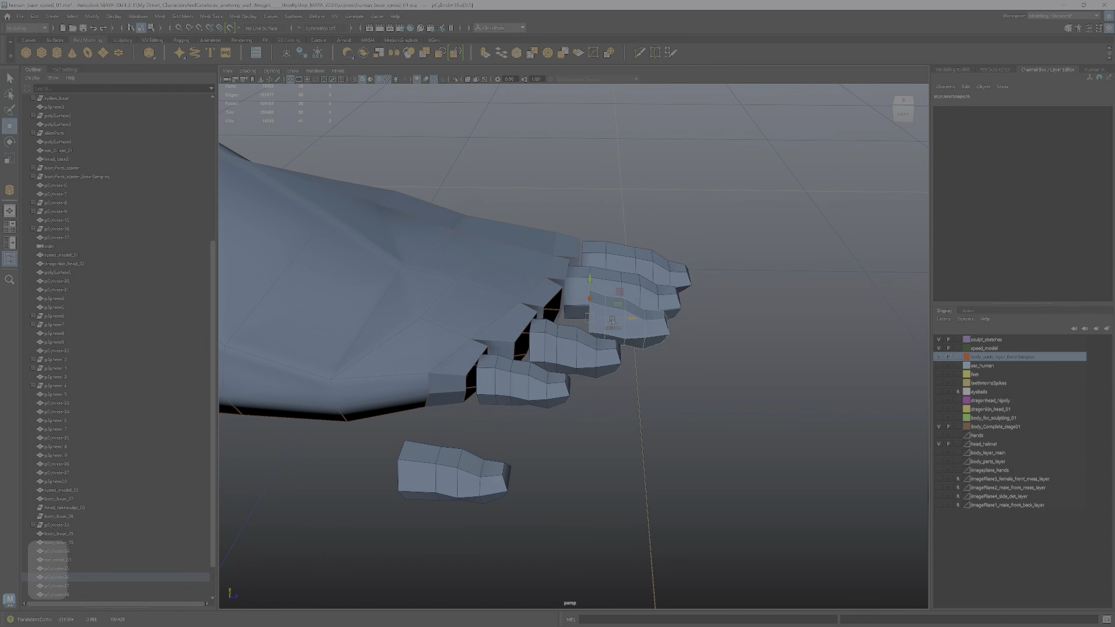
alt+drag(590, 320, 632, 271)
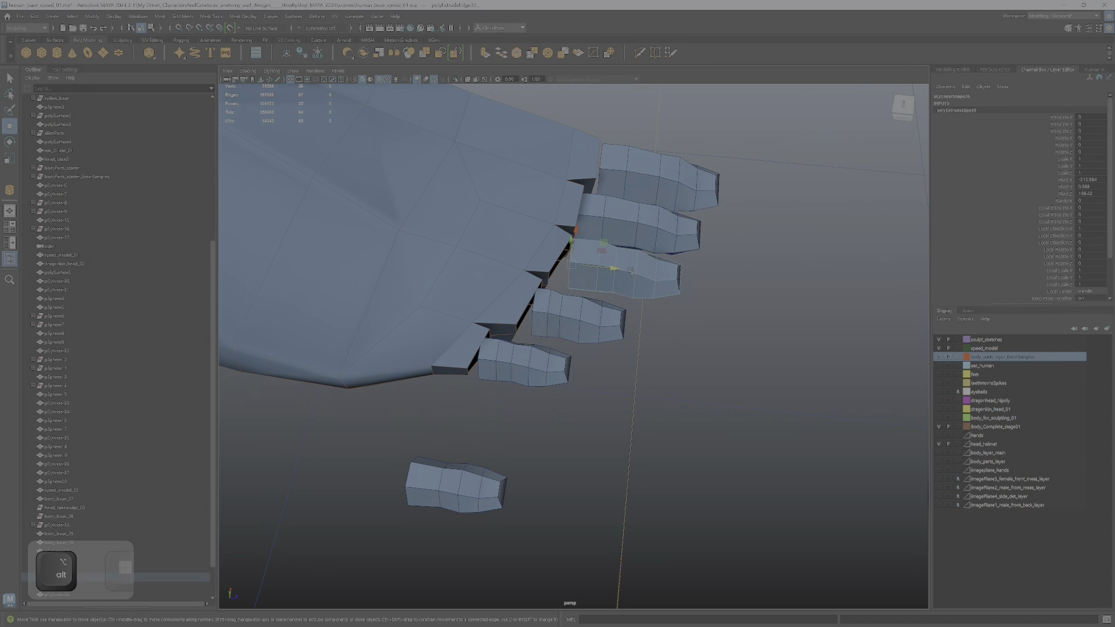
Try to nudge the second toe forward and slide the edges at its base toward the tip.
click(636, 235)
drag(627, 217, 632, 219)
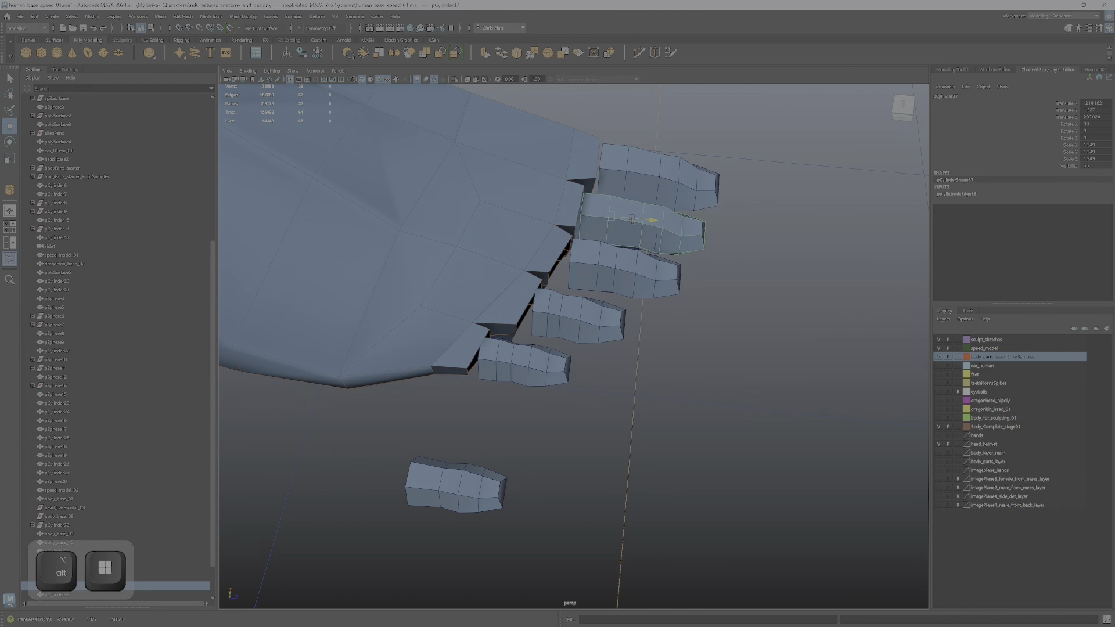
right_click(574, 210)
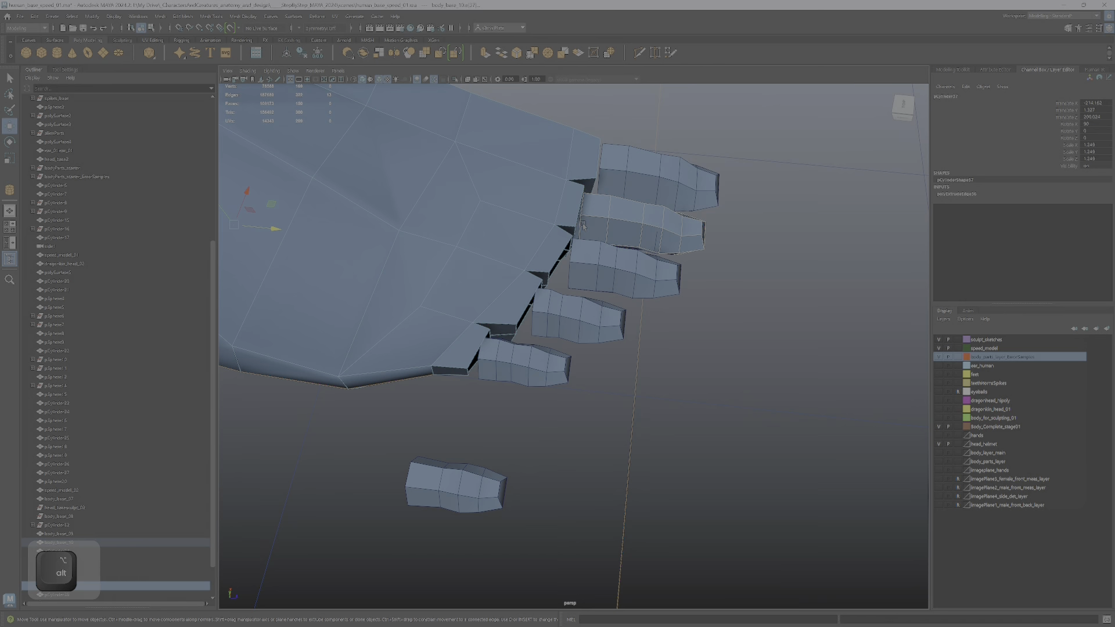
right_click(604, 217)
click(604, 193)
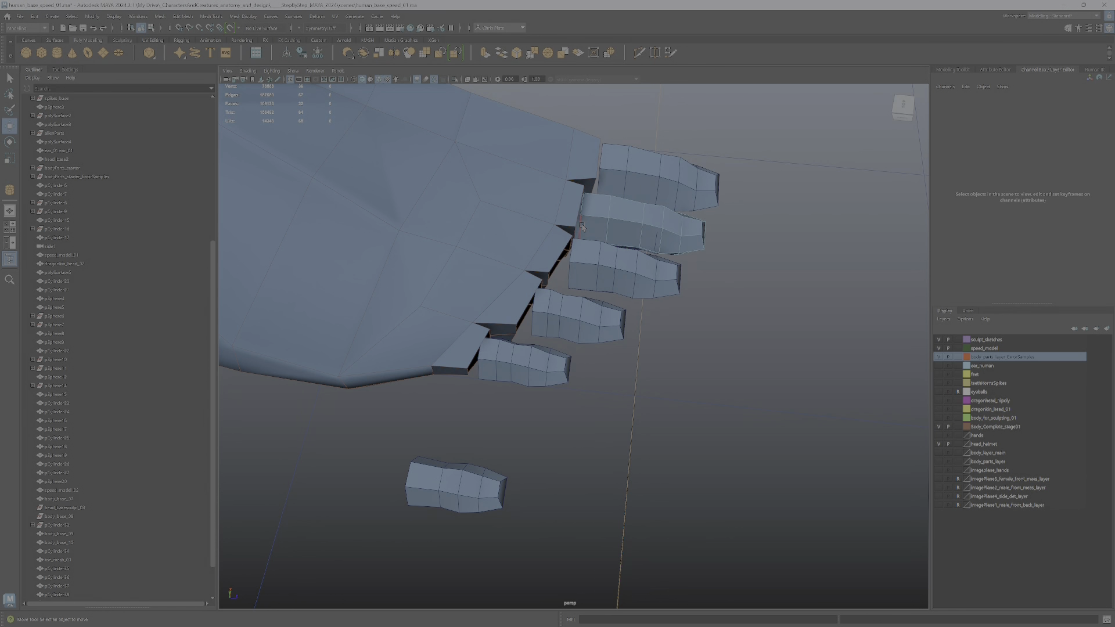
click(582, 223)
drag(604, 221, 643, 226)
Pull the overlapping duplicate of the second toe clear of the original and delete it together with its leftover face.
ctrl+shift+double_click(608, 215)
right_drag(634, 217, 633, 238)
double_click(629, 217)
drag(671, 229, 787, 235)
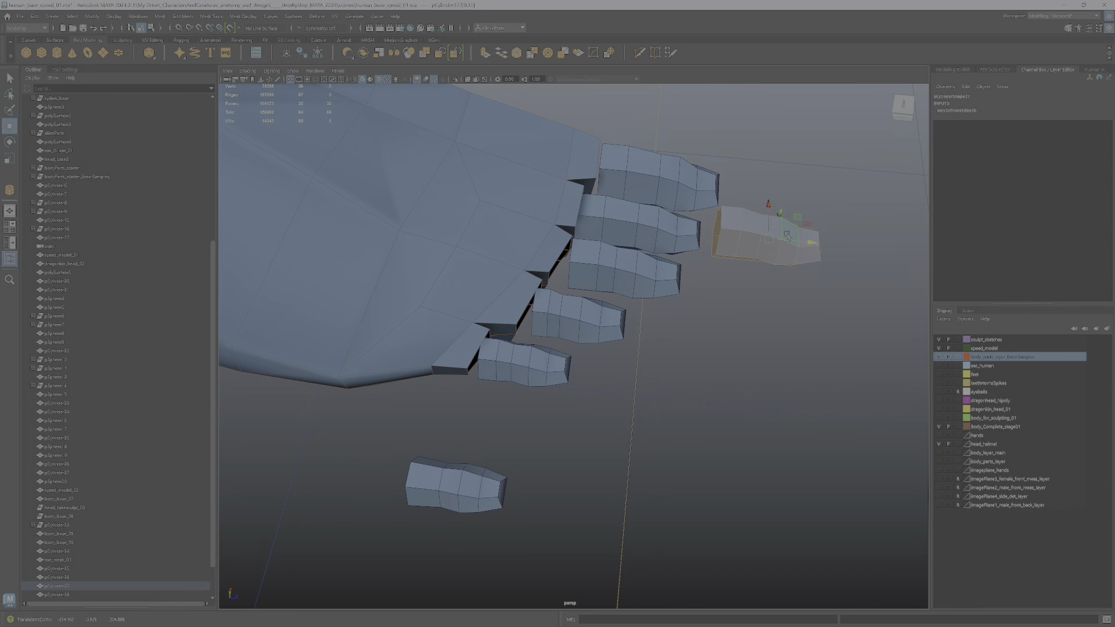
key(Delete)
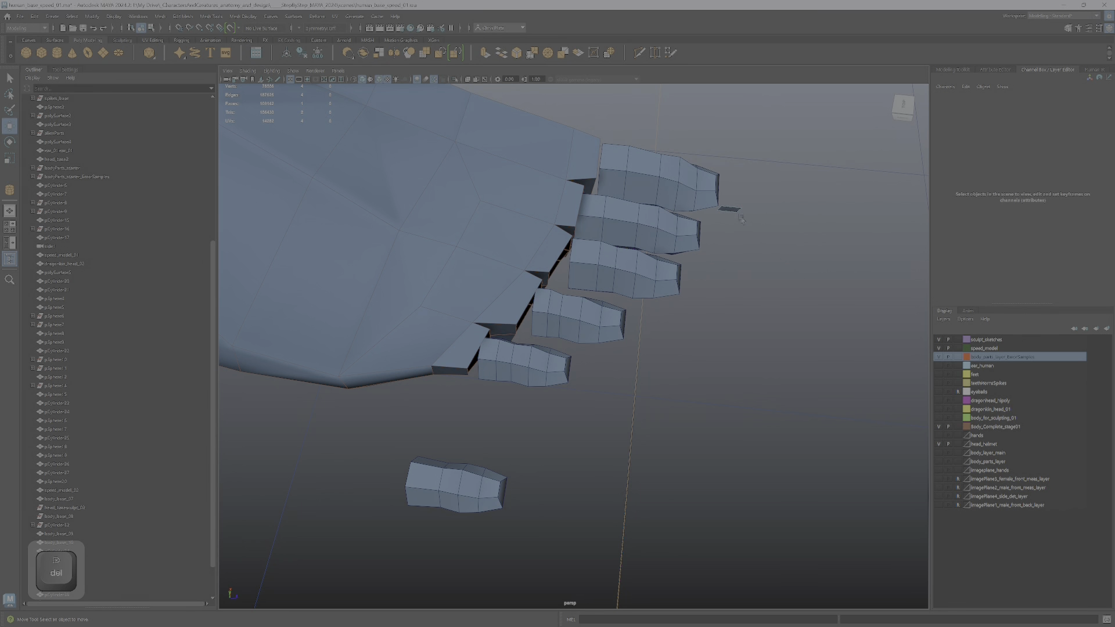
right_drag(734, 210, 773, 196)
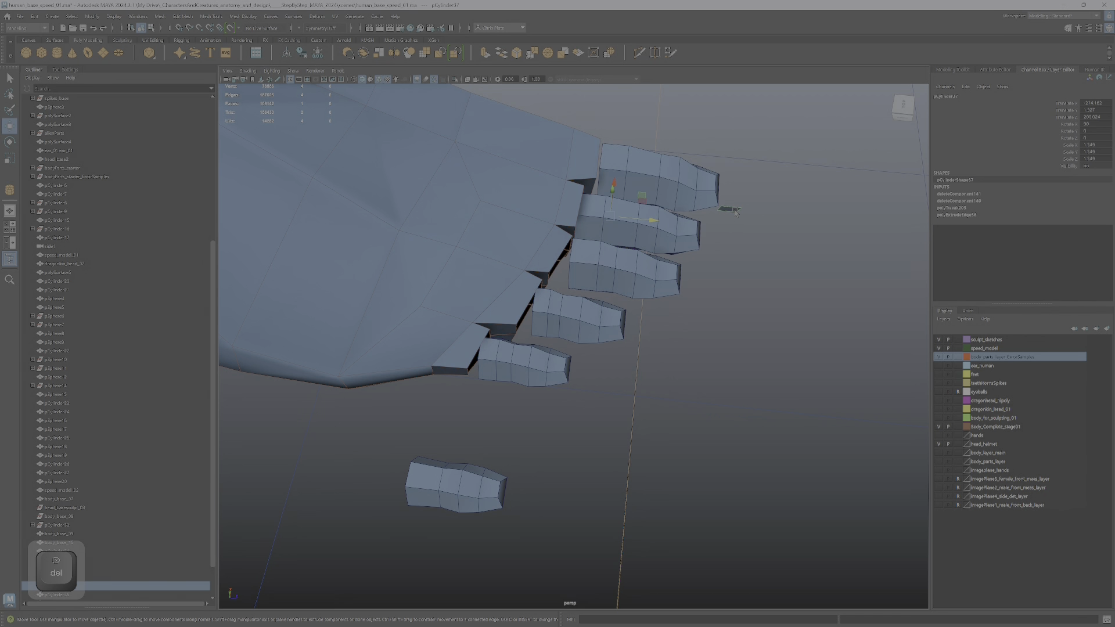
key(Delete)
Slide the edge loop nearest the second toe's base toward the tip and adjust the loop at its base border.
click(620, 231)
alt+drag(620, 231, 620, 277)
right_click(620, 278)
right_drag(620, 277, 614, 259)
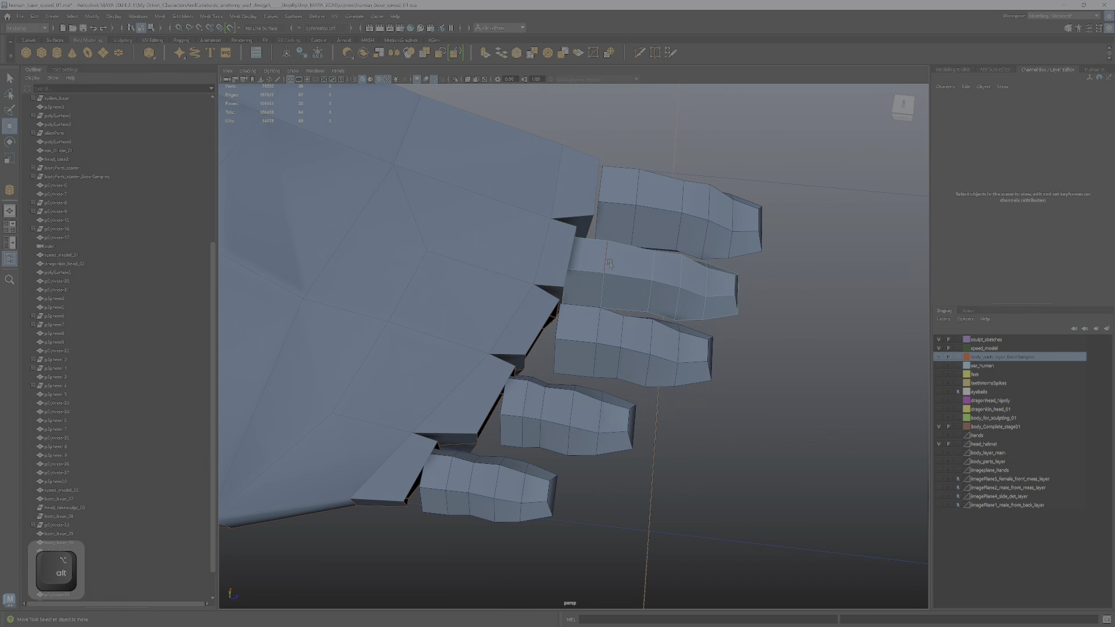
click(609, 265)
drag(626, 278, 647, 283)
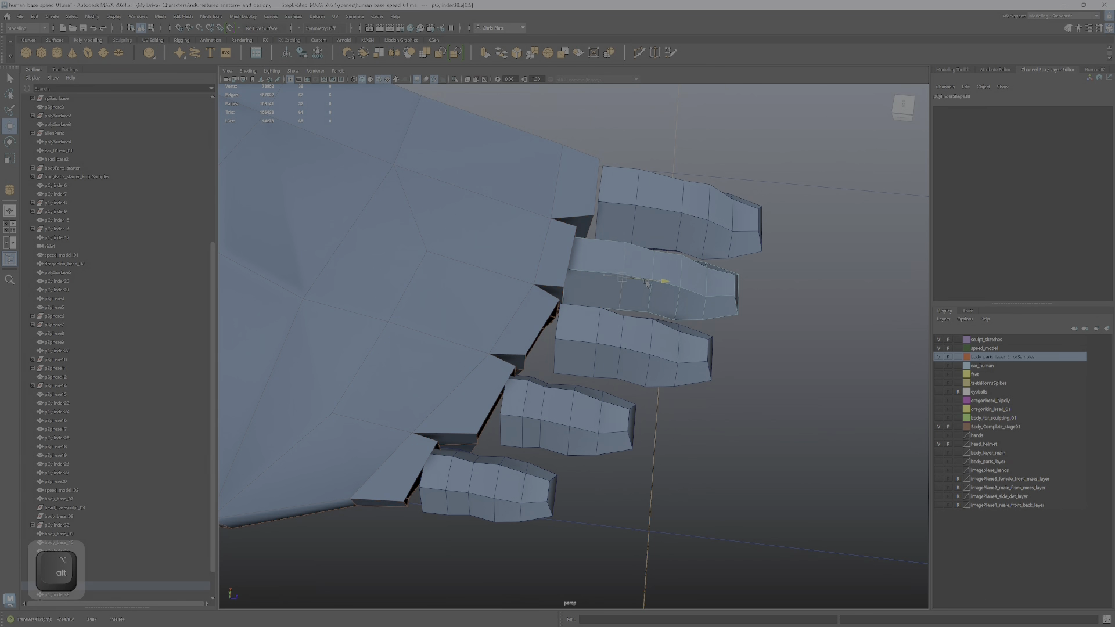
double_click(565, 293)
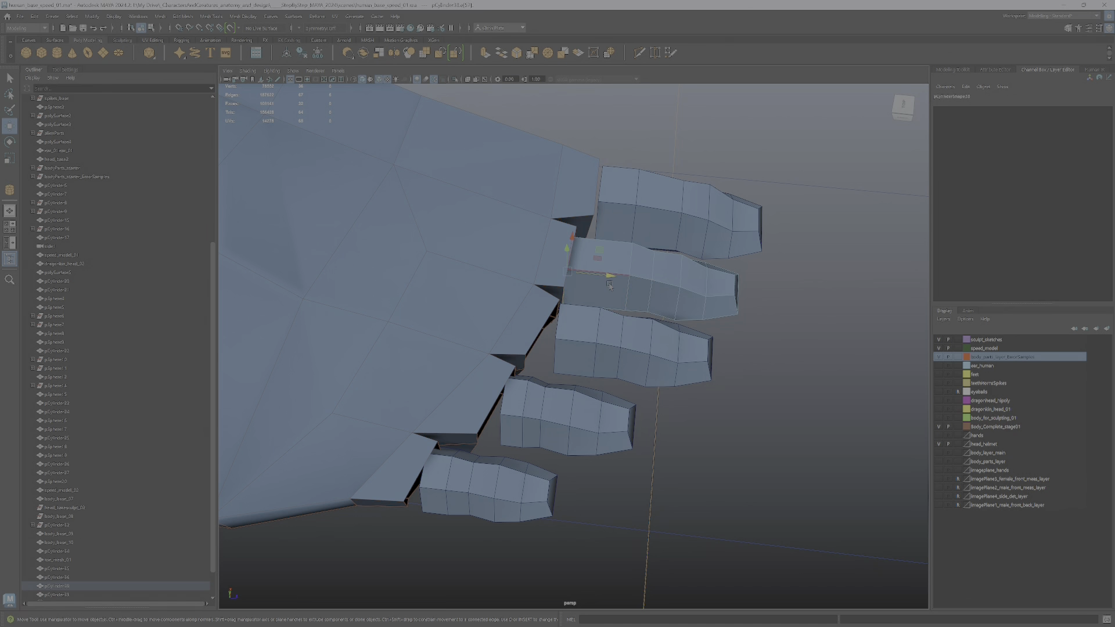
drag(596, 277, 688, 311)
Compare the modelled toes from several angles with the foot anatomy drawings in the Google Slides reference.
key(alt+Tab)
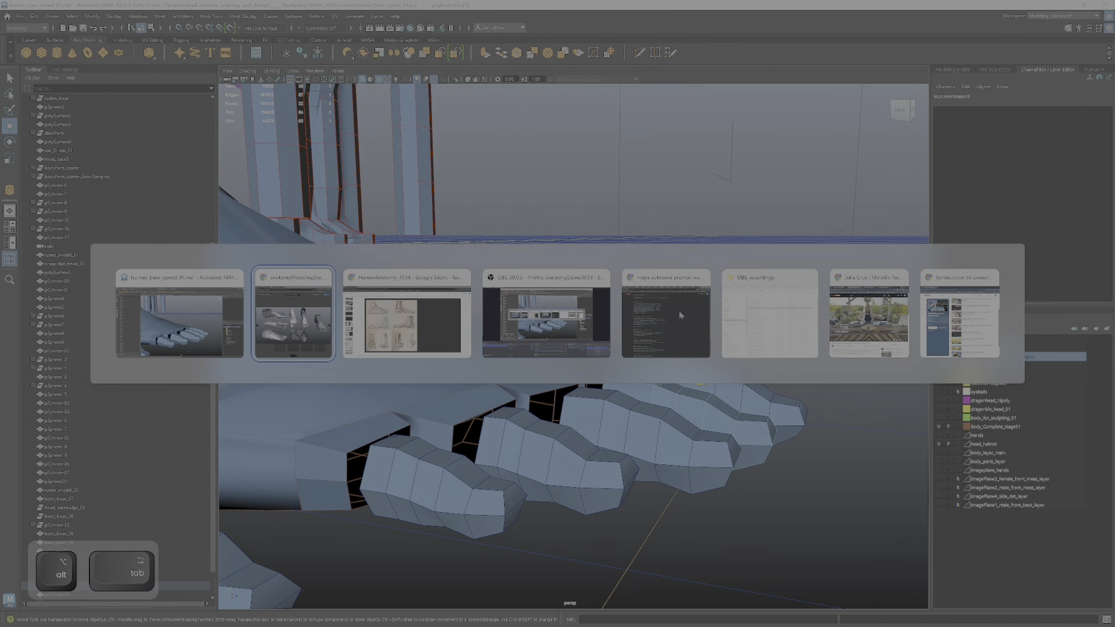
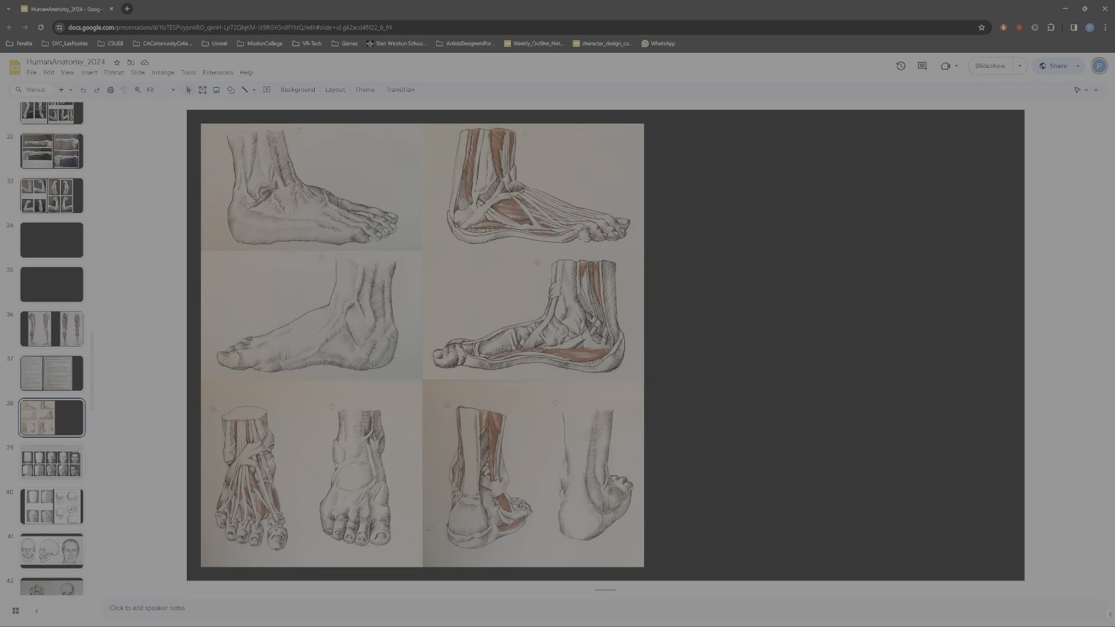
key(alt)
key(alt+Tab)
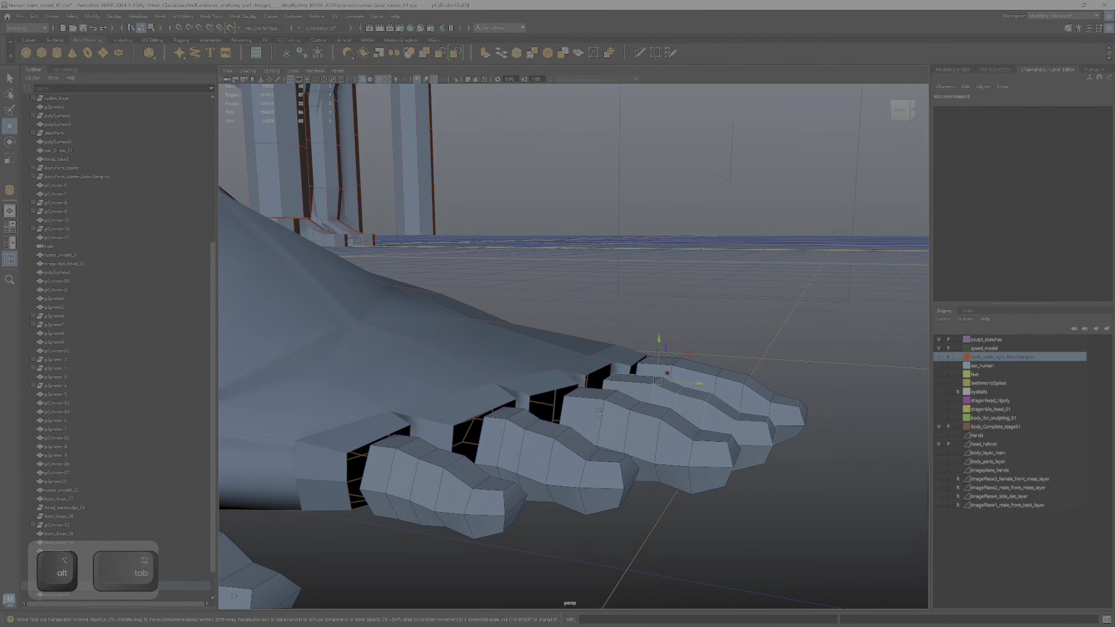
alt+drag(726, 326, 618, 420)
alt+middle_drag(618, 420, 533, 408)
alt+drag(533, 409, 641, 417)
key(alt+Tab)
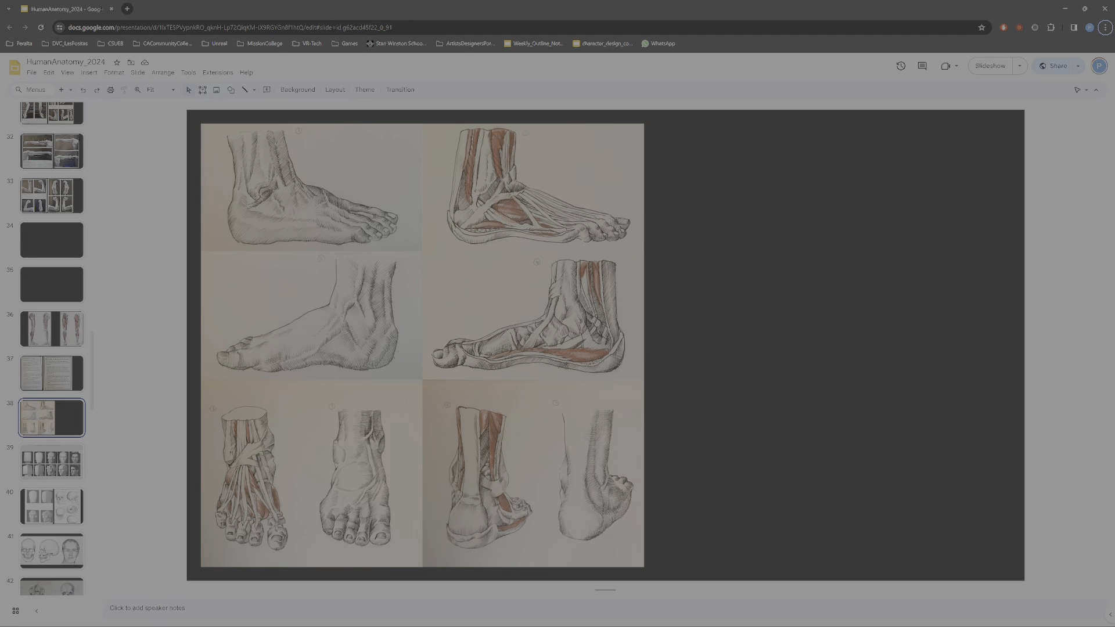
key(alt+Tab)
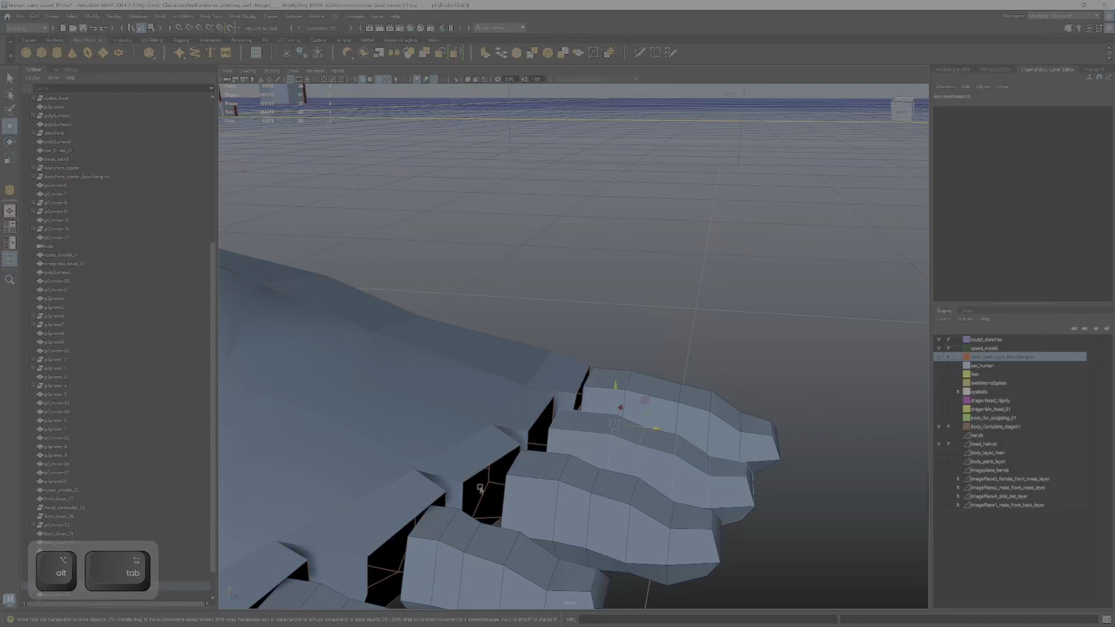
Duplicate the foot mesh and move the copy well away from the original foot and toes.
alt+drag(755, 389, 639, 388)
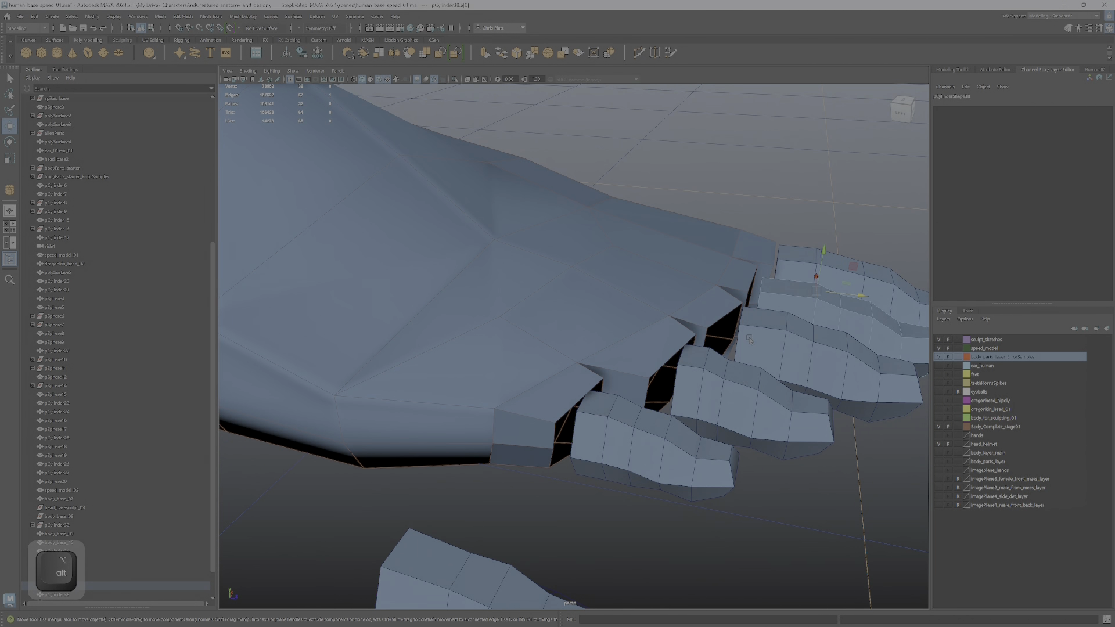
alt+drag(750, 340, 730, 357)
right_drag(721, 395, 761, 368)
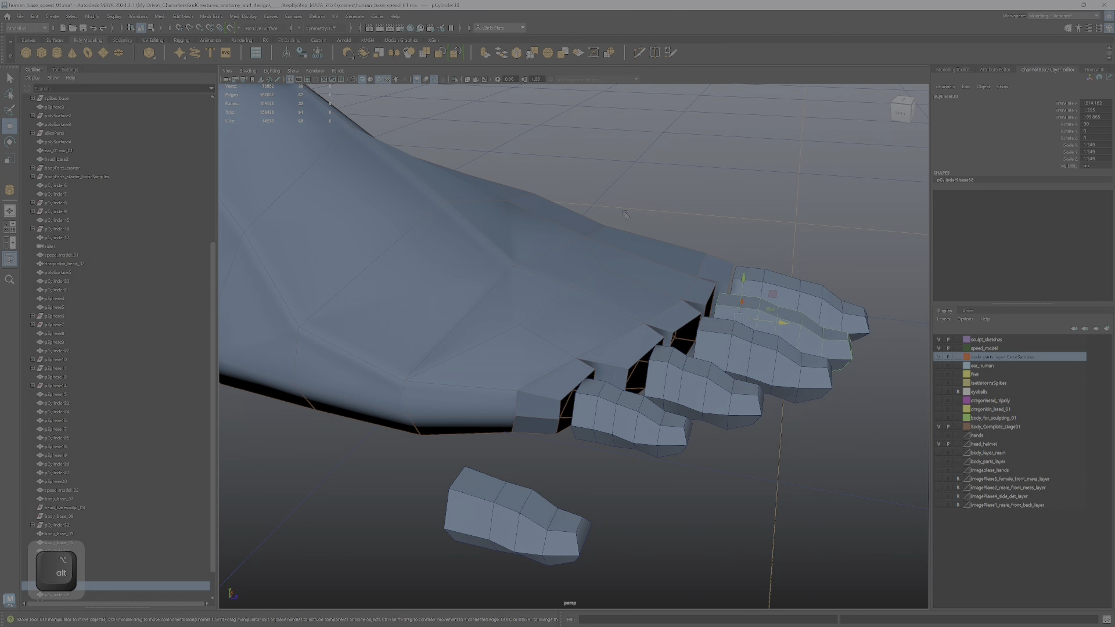
drag(508, 205, 874, 430)
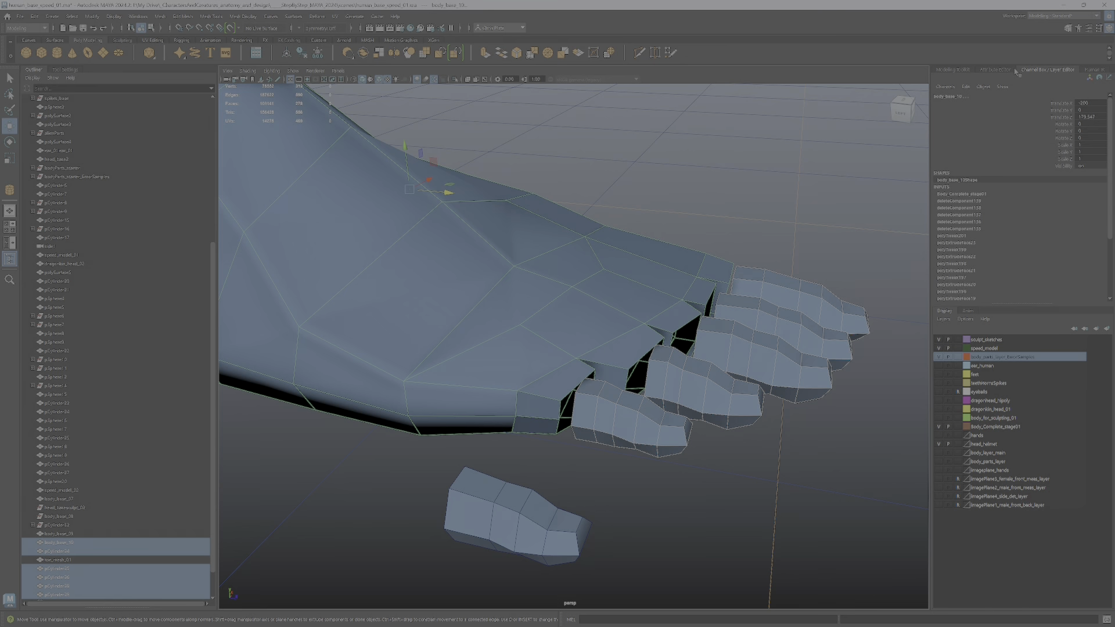
alt+right_drag(741, 185, 650, 215)
alt+drag(738, 220, 617, 284)
click(668, 261)
click(617, 283)
key(ctrl+d)
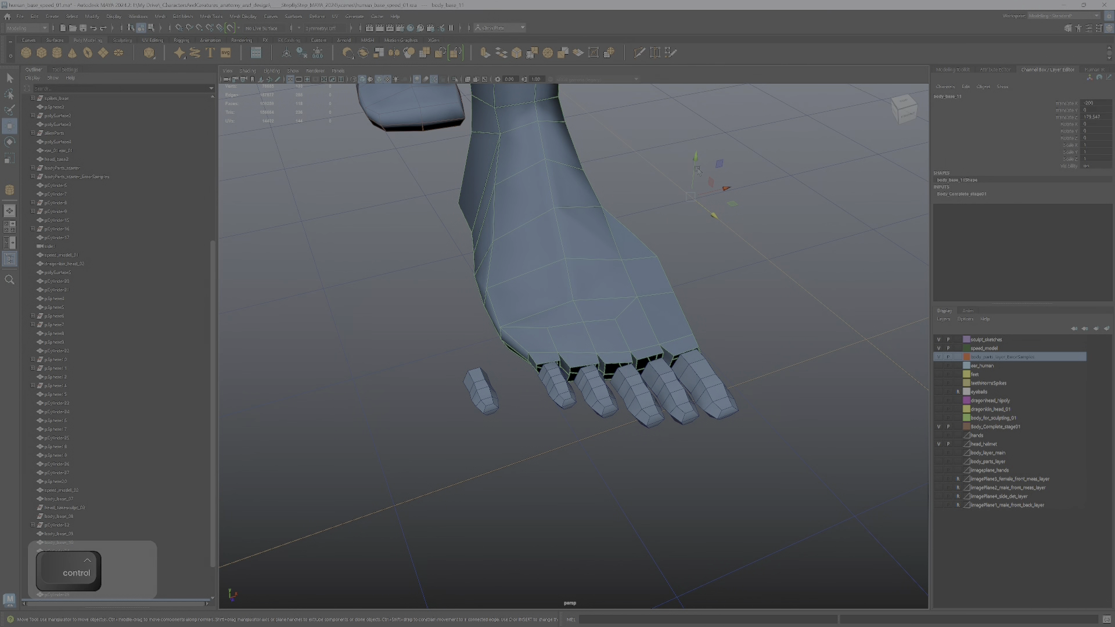
drag(716, 189, 415, 260)
alt+right_drag(575, 293, 517, 325)
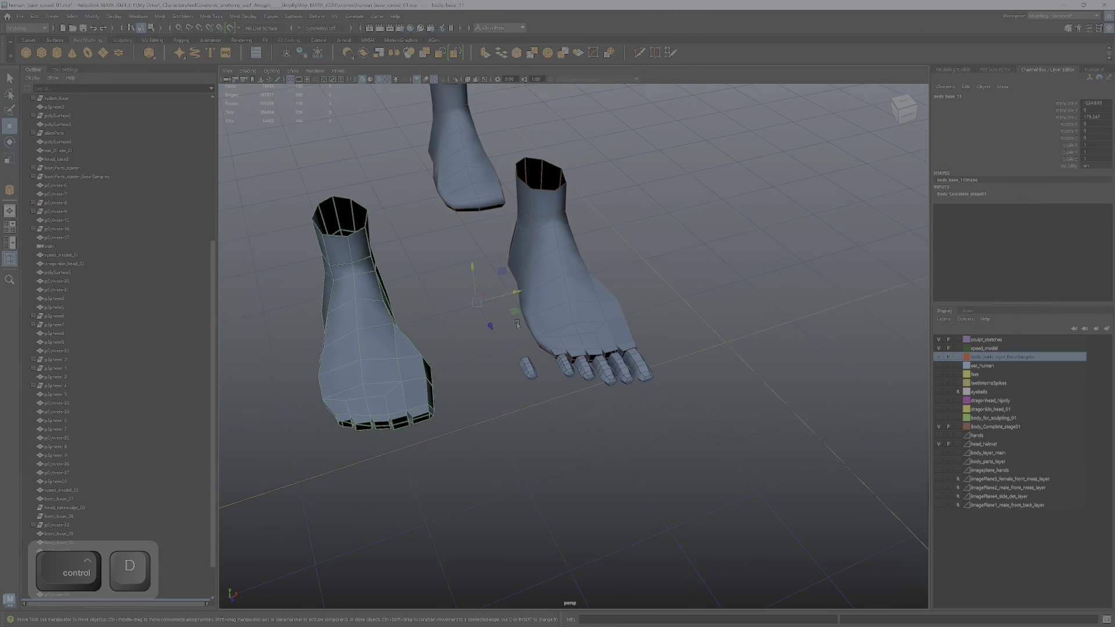
drag(509, 308, 444, 232)
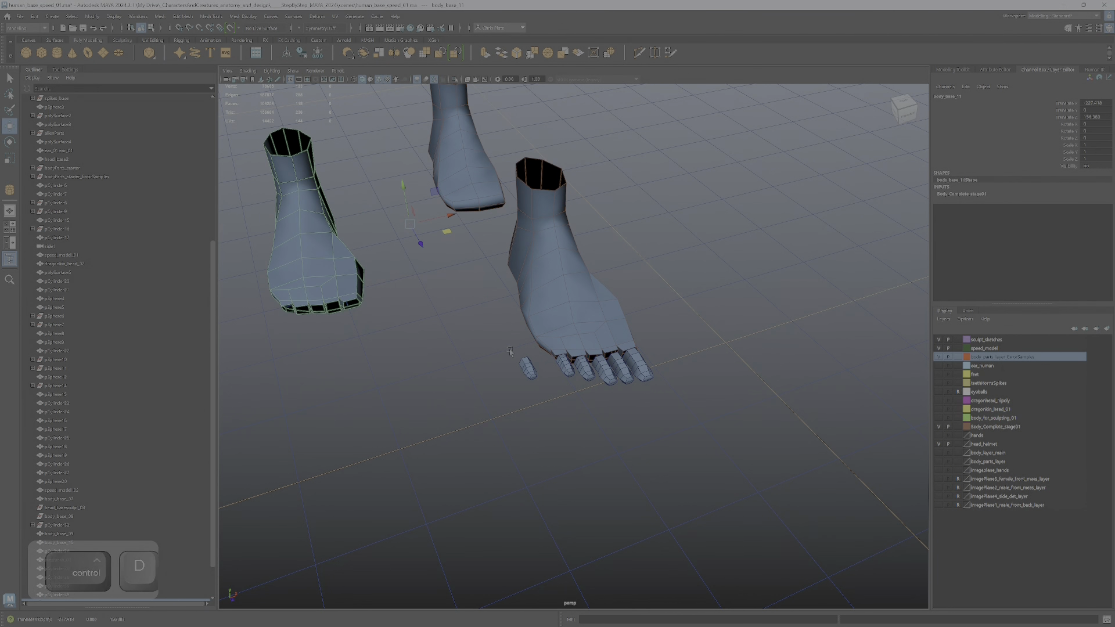
Move the spare loose toe away from the modelled foot and place it in front of the duplicate foot.
click(530, 366)
drag(564, 378, 361, 348)
alt+right_drag(362, 346, 393, 325)
alt+middle_drag(393, 326, 598, 351)
alt+right_drag(597, 351, 699, 351)
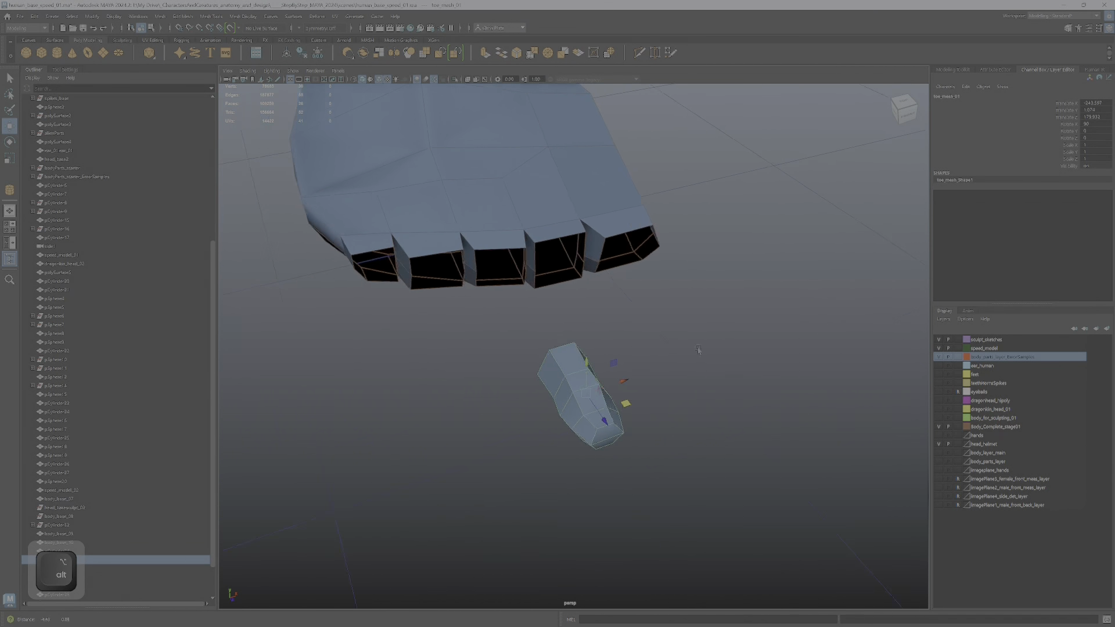
alt+drag(699, 351, 467, 255)
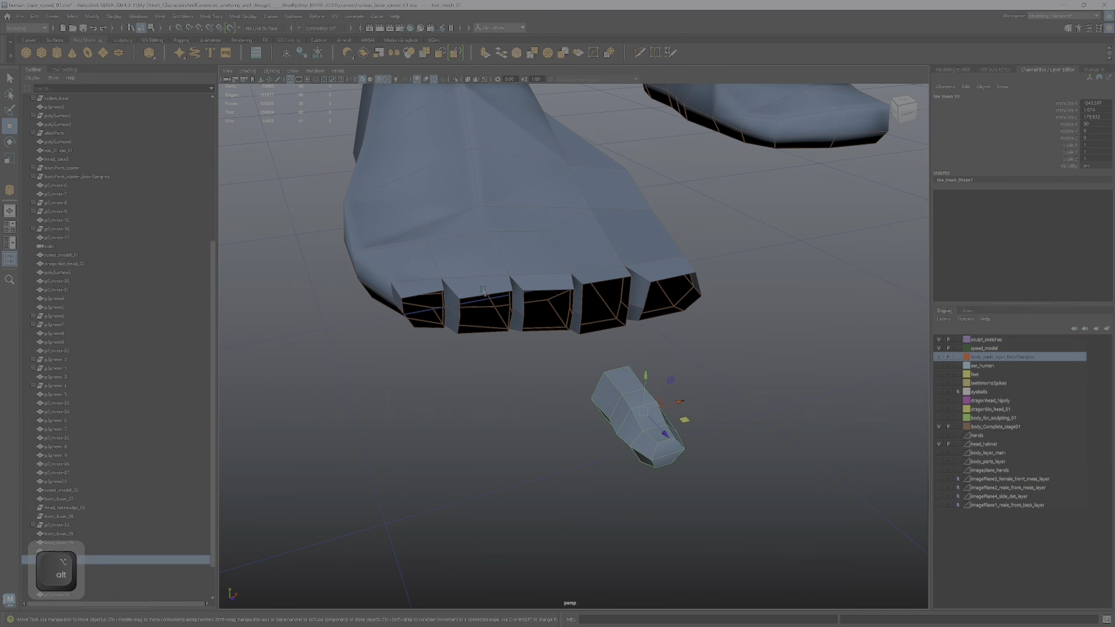
Select the original foot together with its five toes and combine them into a single mesh.
alt+right_drag(755, 366, 723, 371)
alt+middle_drag(723, 371, 505, 362)
alt+right_drag(505, 361, 647, 350)
alt+drag(646, 349, 619, 321)
alt+right_drag(523, 319, 581, 317)
alt+middle_drag(581, 317, 720, 355)
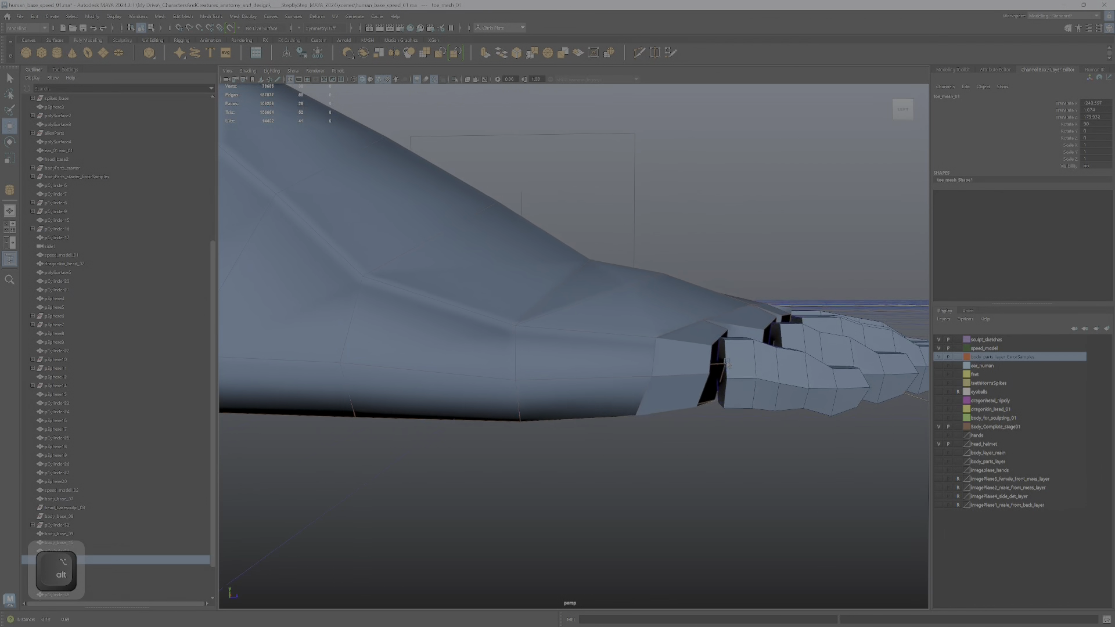
right_drag(562, 315, 666, 266)
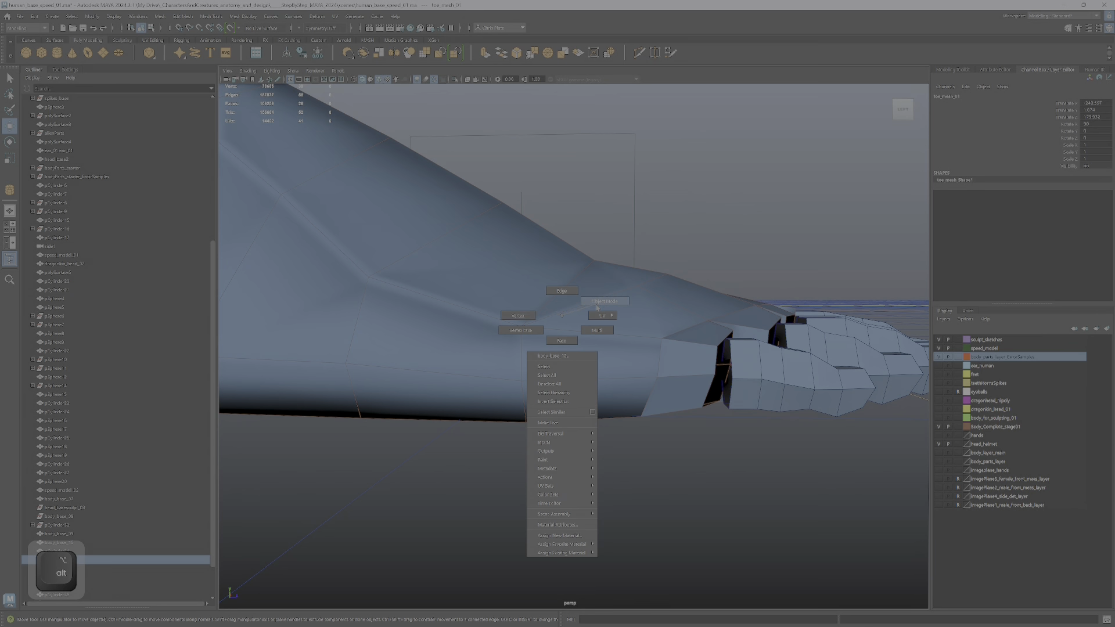
right_drag(597, 308, 598, 306)
drag(610, 325, 833, 482)
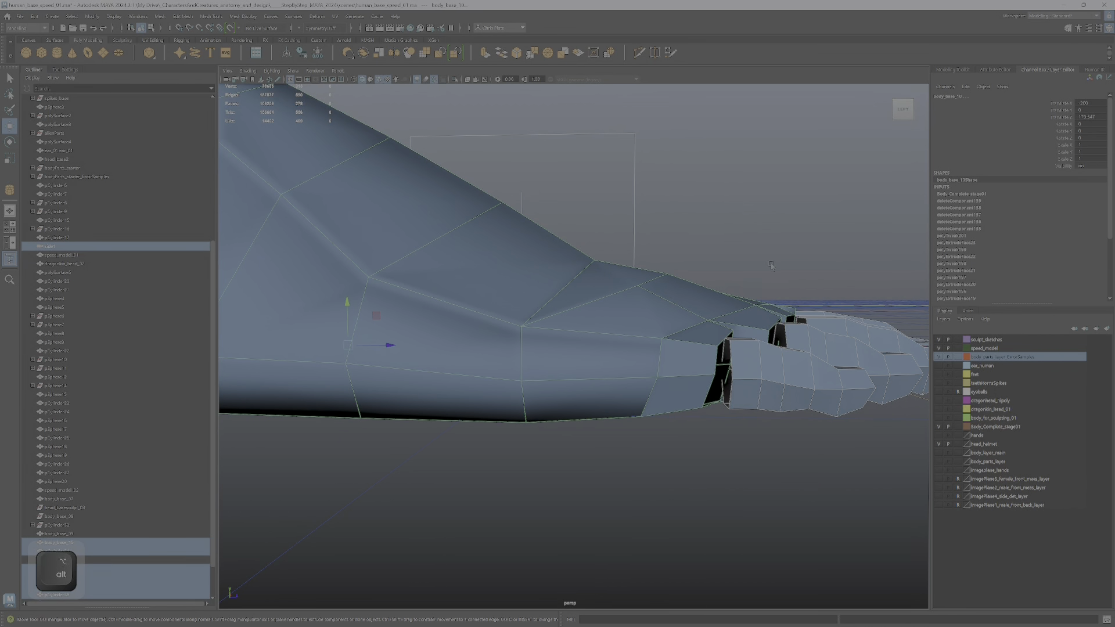
alt+drag(706, 204, 739, 242)
drag(633, 388, 842, 488)
alt+drag(767, 435, 998, 74)
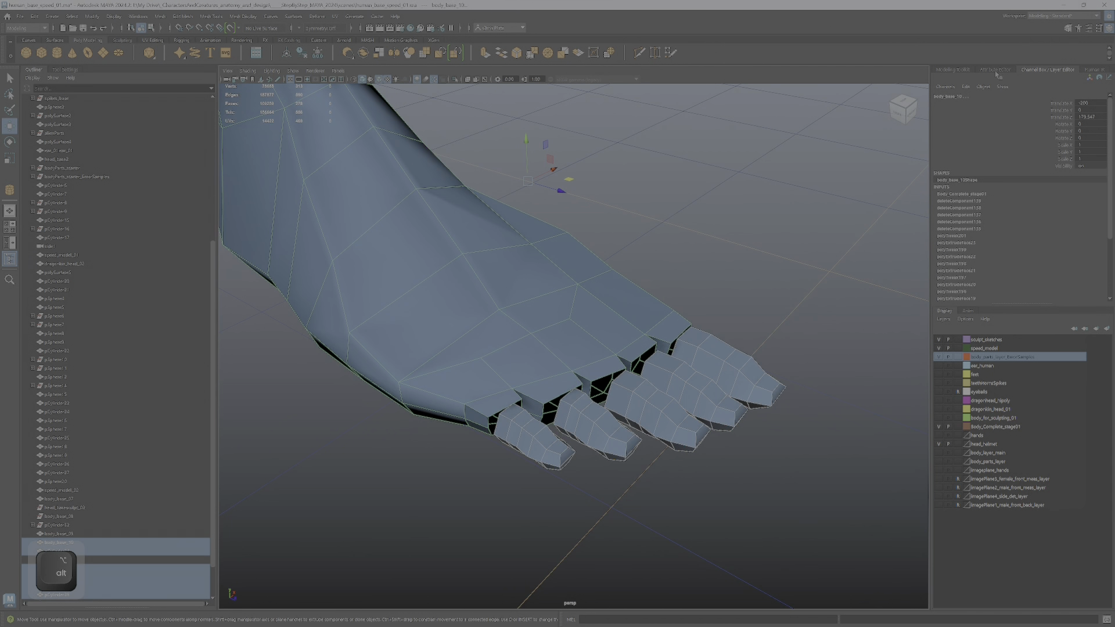
click(953, 70)
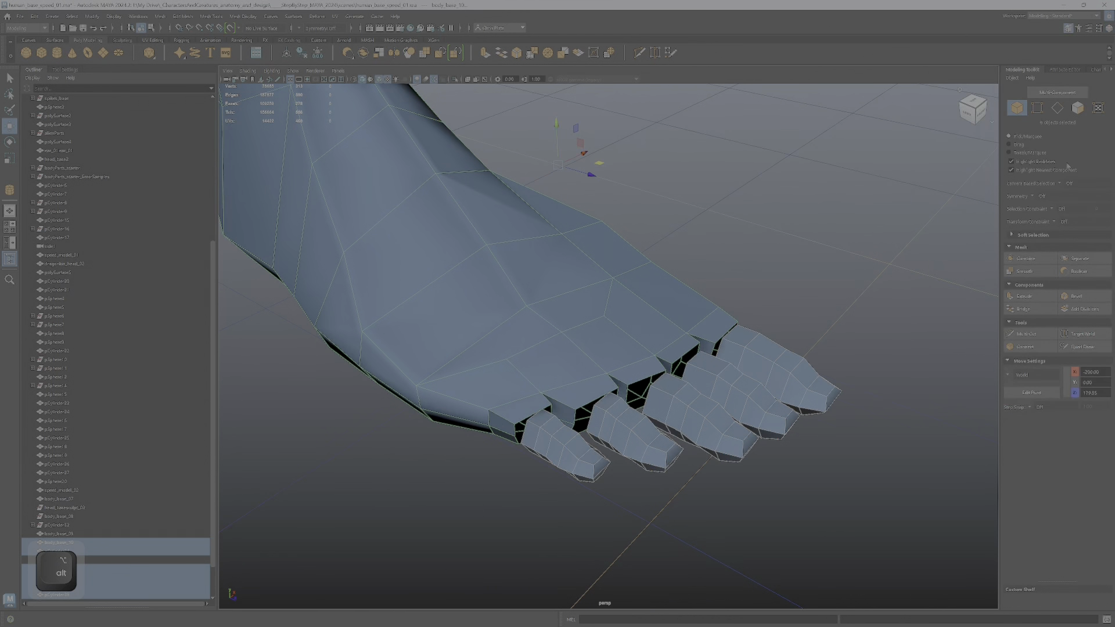
click(1024, 260)
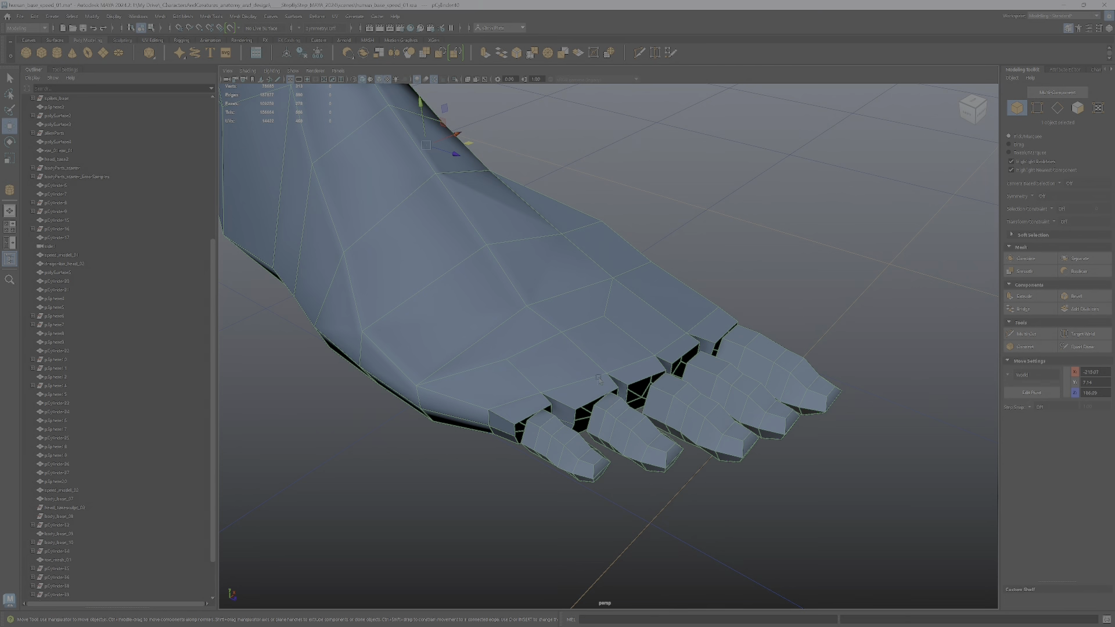
Select edges on top of the forefoot just behind the toes and adjust their height.
right_drag(596, 378, 552, 377)
alt+drag(531, 395, 592, 351)
scroll(592, 351, up, 1)
right_drag(592, 352, 594, 326)
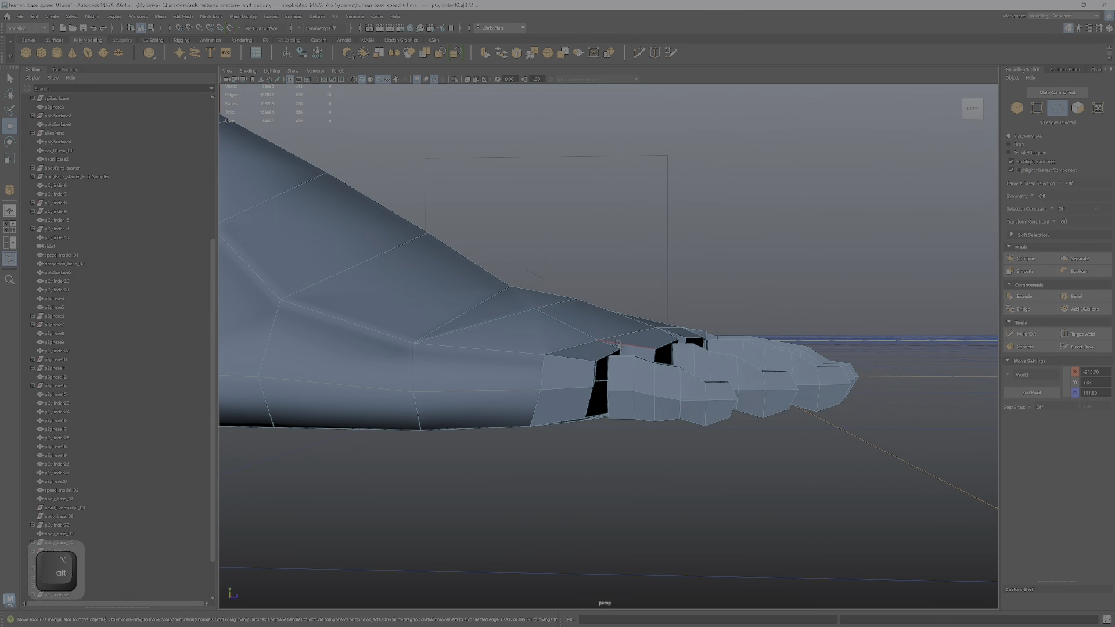
drag(568, 332, 686, 331)
click(630, 334)
click(683, 331)
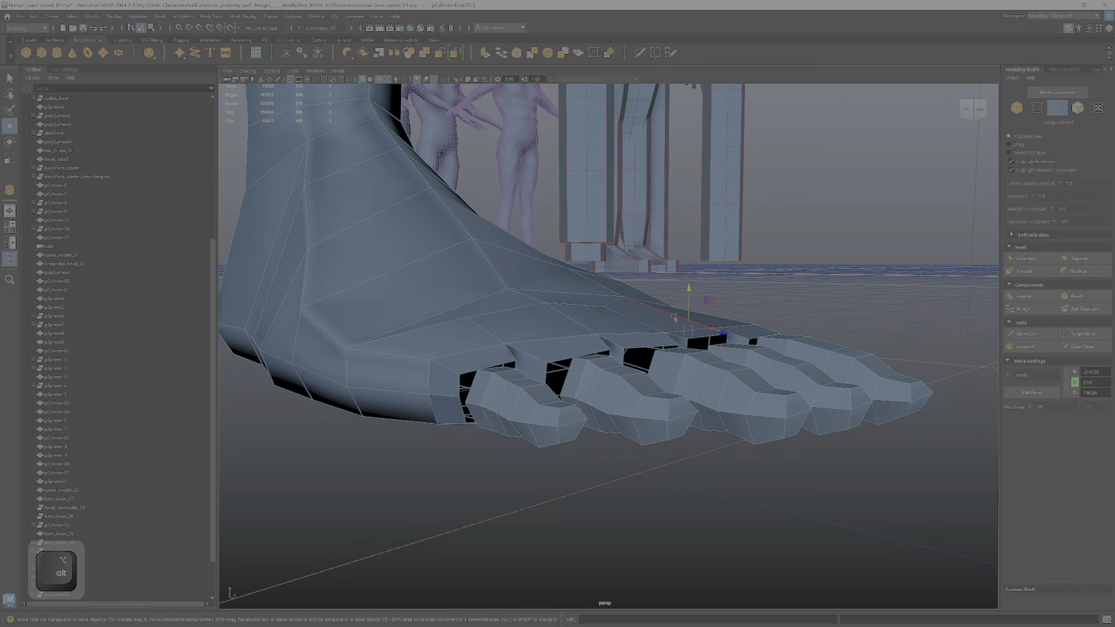
ctrl+shift+click(714, 310)
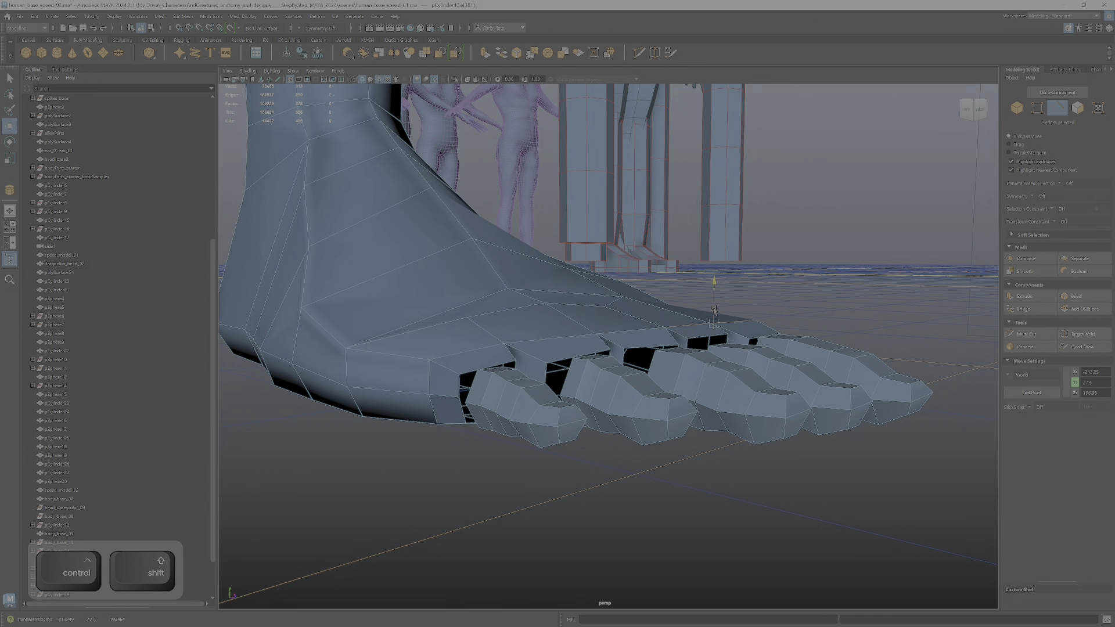
Target Weld the upper corner vertices of the little toe's stub to the base of the little toe.
alt+drag(660, 332, 625, 429)
right_drag(625, 428, 578, 383)
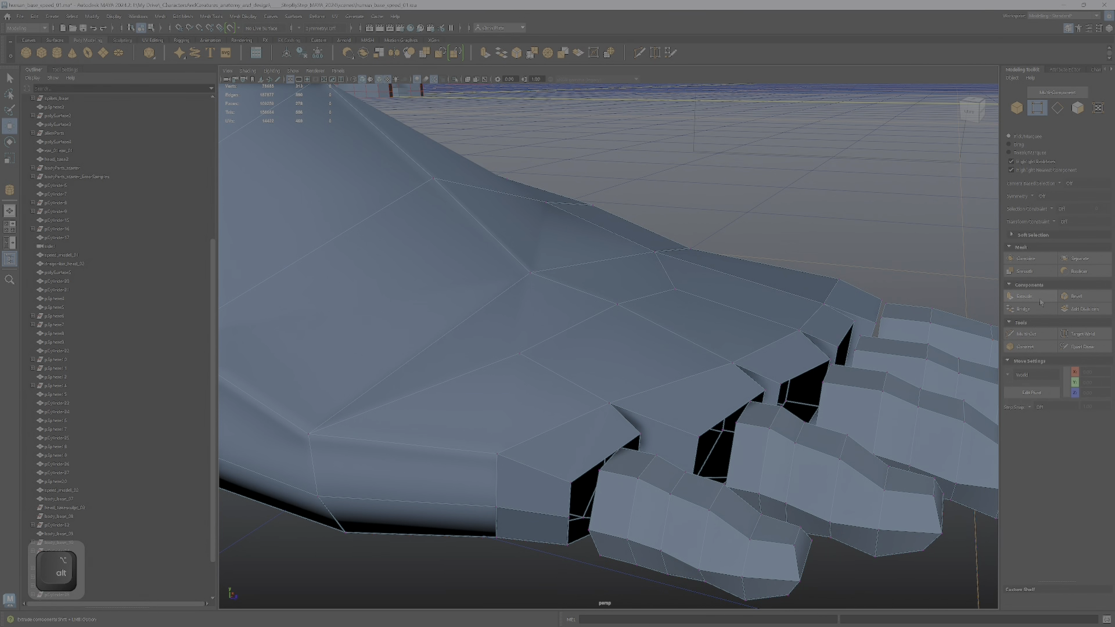
click(1082, 334)
alt+drag(693, 460, 636, 412)
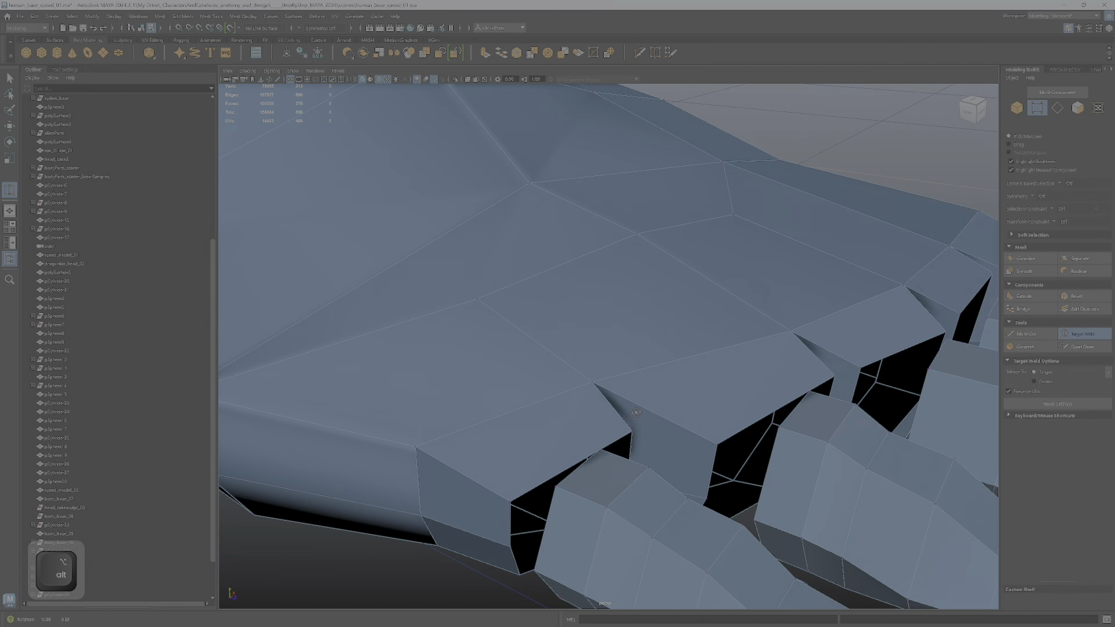
click(589, 455)
alt+drag(508, 499, 782, 198)
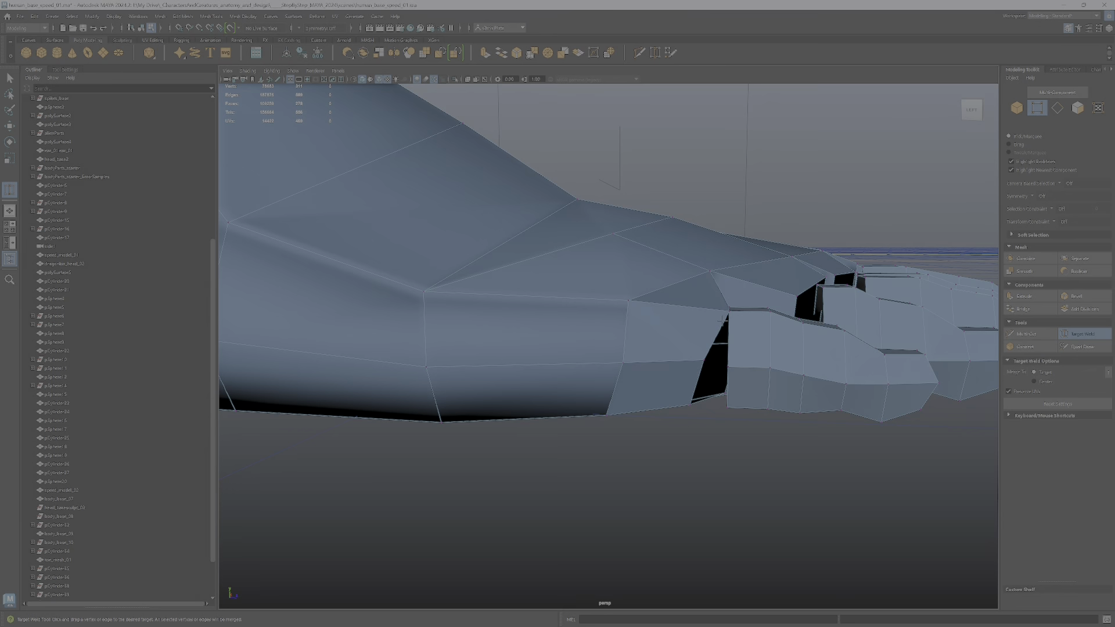
Turn on X-ray shading and weld the side and underside vertices of the little toe's stub to the toe's base.
alt+drag(720, 320, 674, 391)
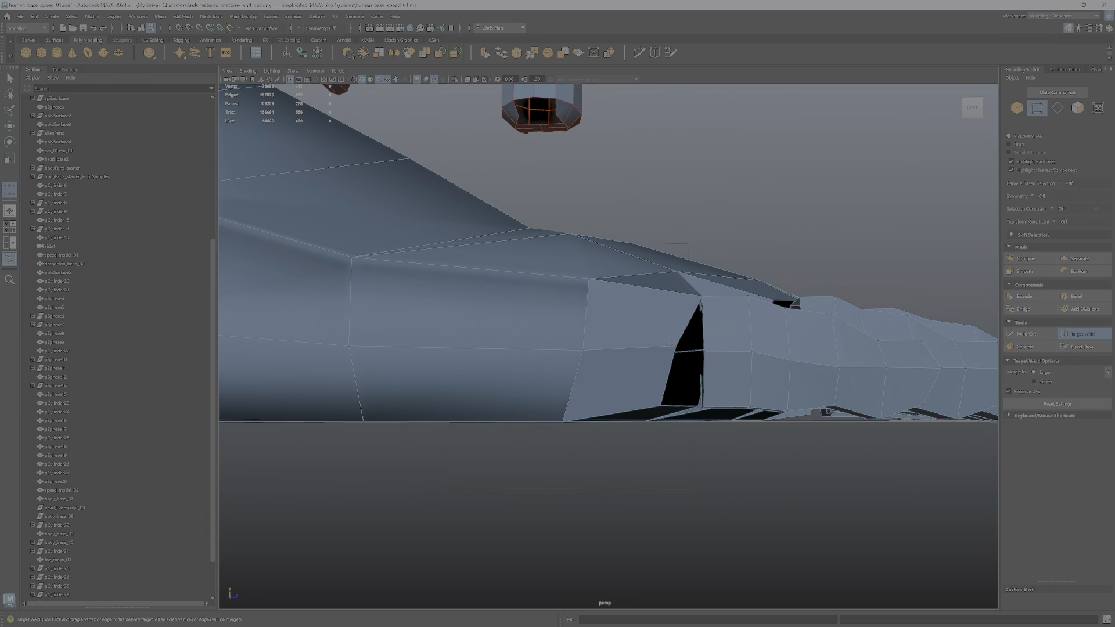
alt+drag(710, 359, 712, 482)
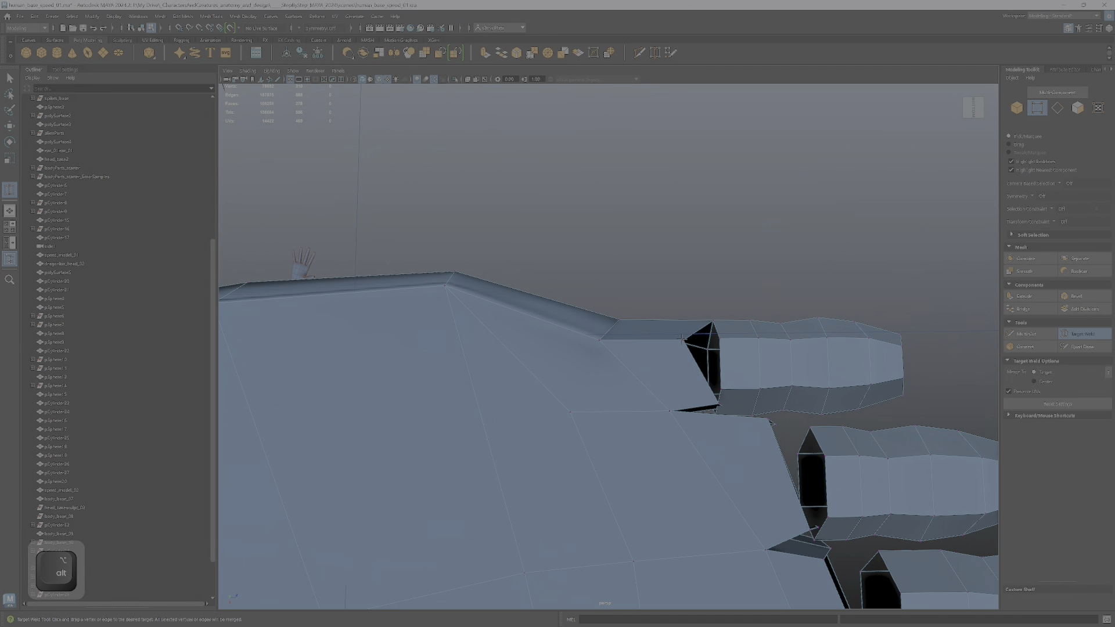
drag(724, 336, 602, 374)
click(470, 79)
alt+middle_drag(517, 430, 488, 348)
alt+right_drag(488, 348, 571, 399)
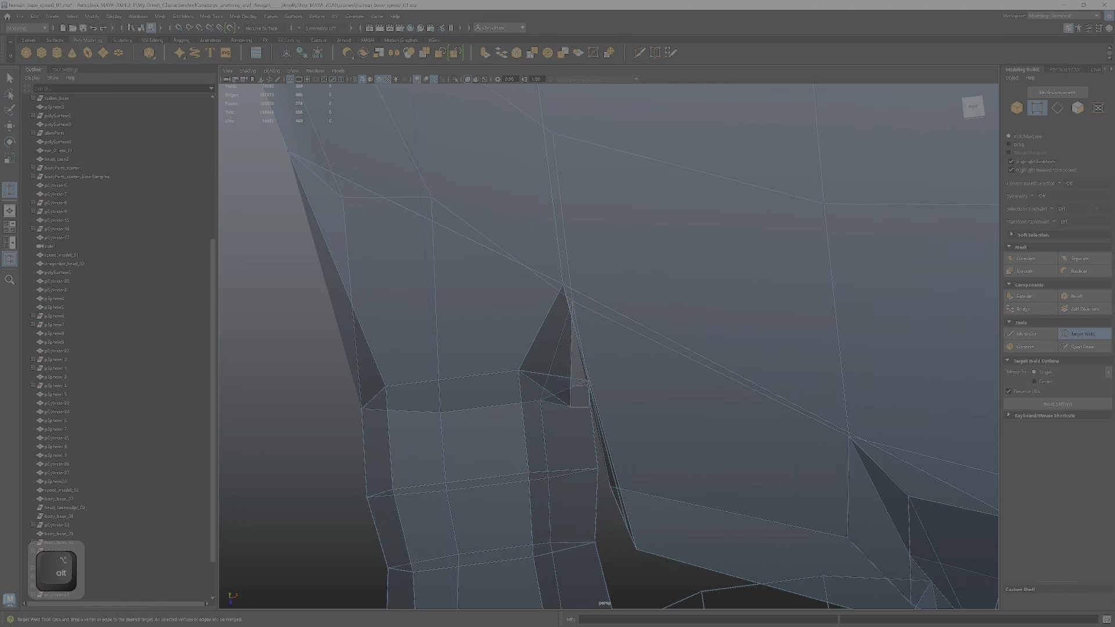
drag(586, 382, 586, 382)
Reposition the vertex in the gap beside the little toe's base and weld it to the adjacent vertex.
alt+drag(585, 395, 704, 338)
key(w)
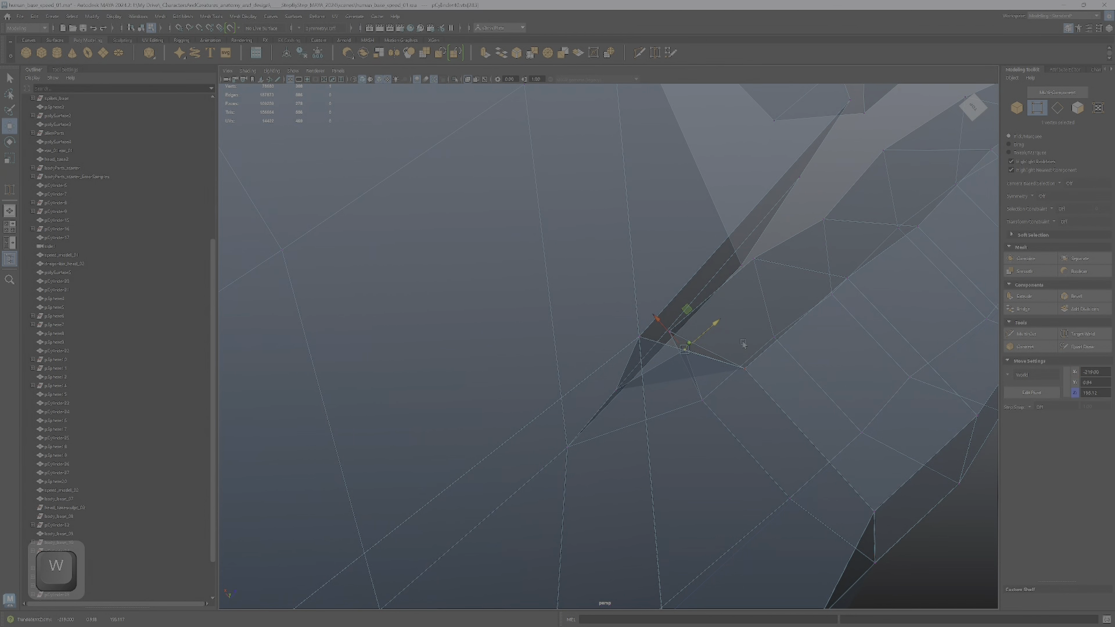
click(1083, 334)
drag(685, 350, 671, 332)
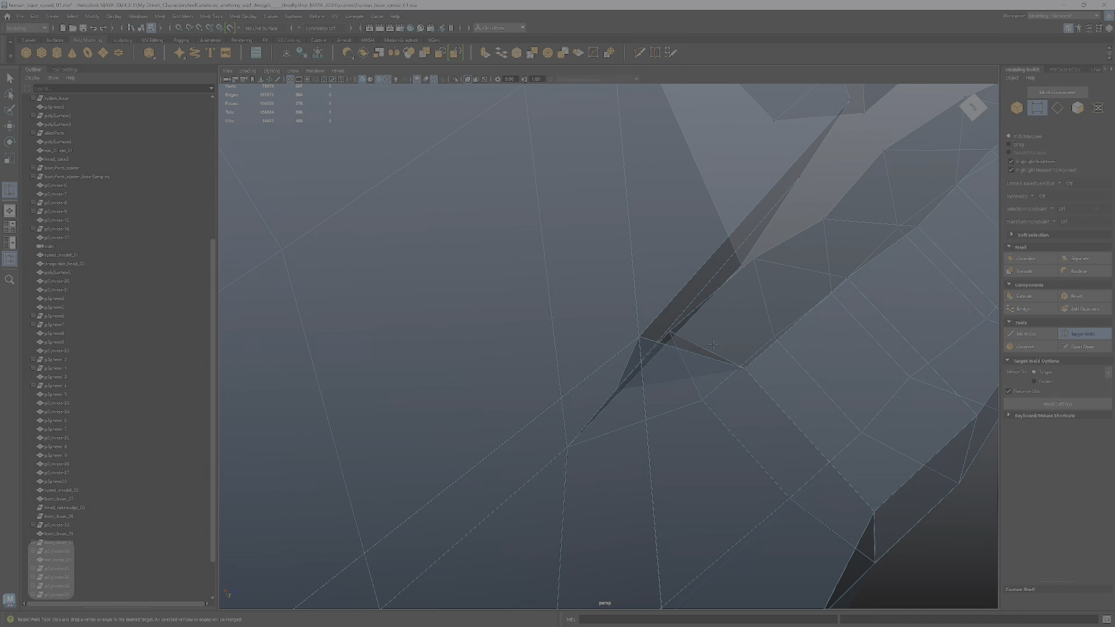
Weld the fourth toe's base vertices to the matching corners of its stub on the top and underside.
alt+right_drag(671, 334, 621, 395)
alt+drag(622, 395, 668, 404)
drag(681, 466, 677, 468)
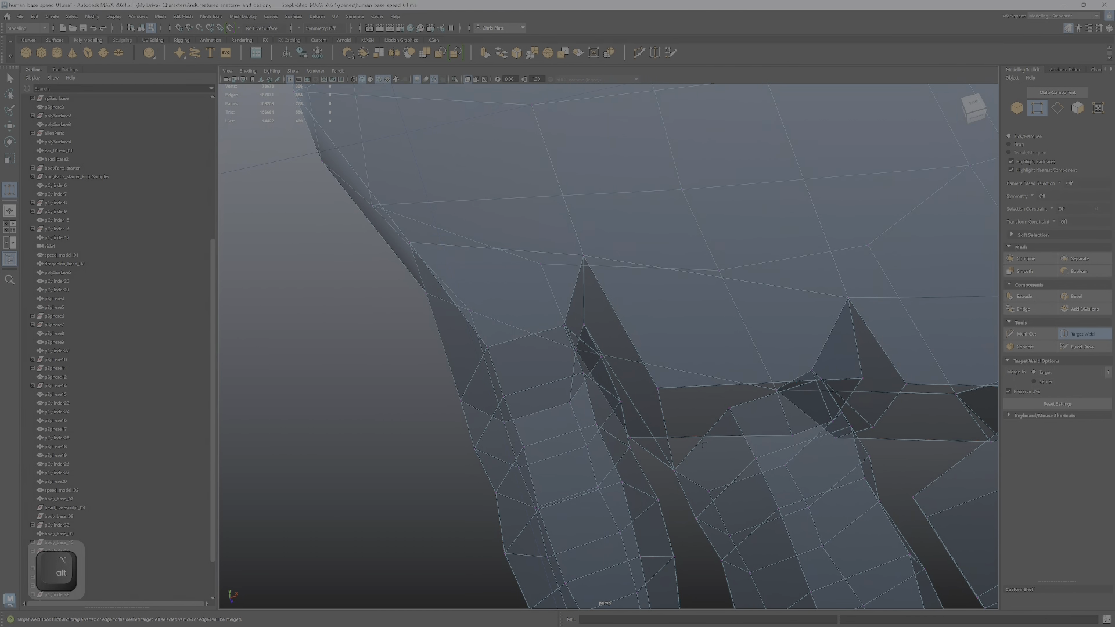
drag(657, 388, 752, 339)
alt+drag(744, 350, 686, 318)
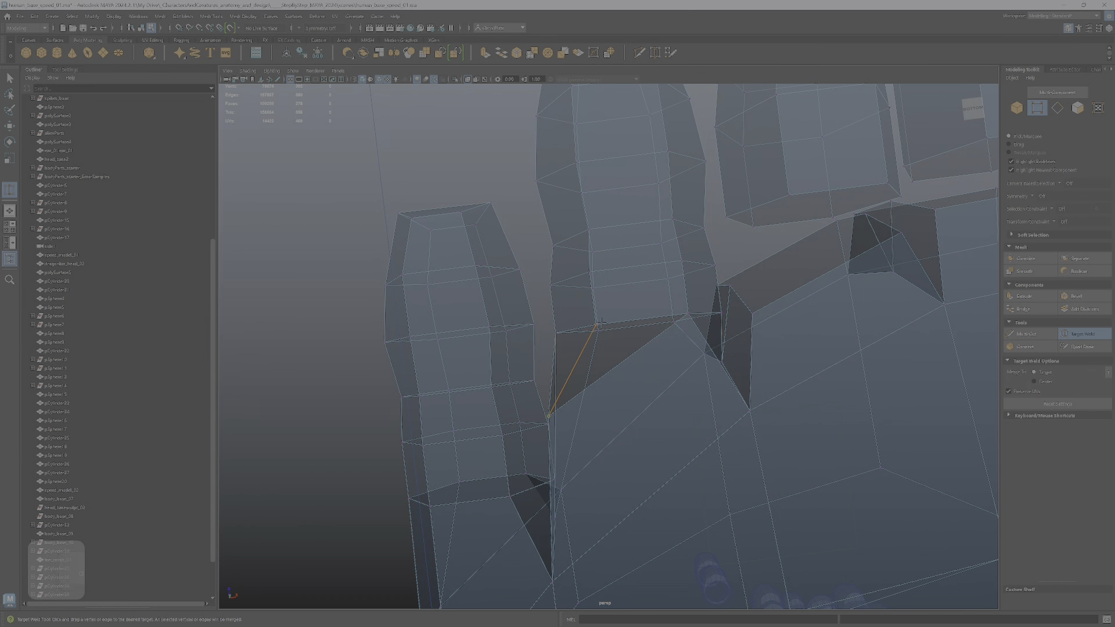
alt+drag(565, 347, 630, 335)
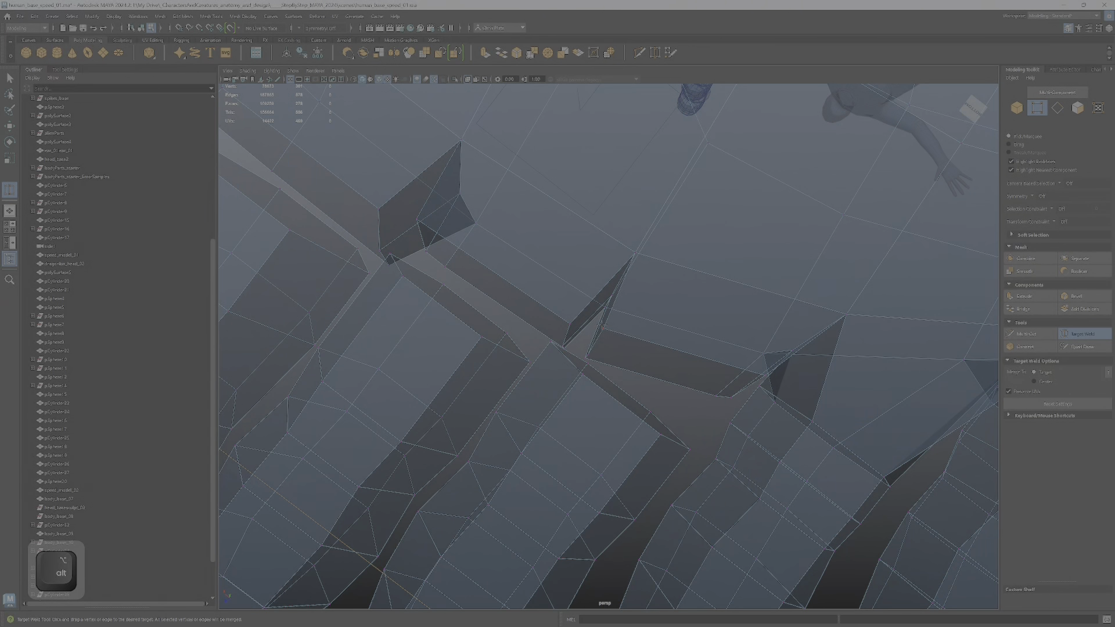
Weld the corner vertices of the middle toe's stub to the matching vertices at the toe's base.
drag(580, 375, 582, 375)
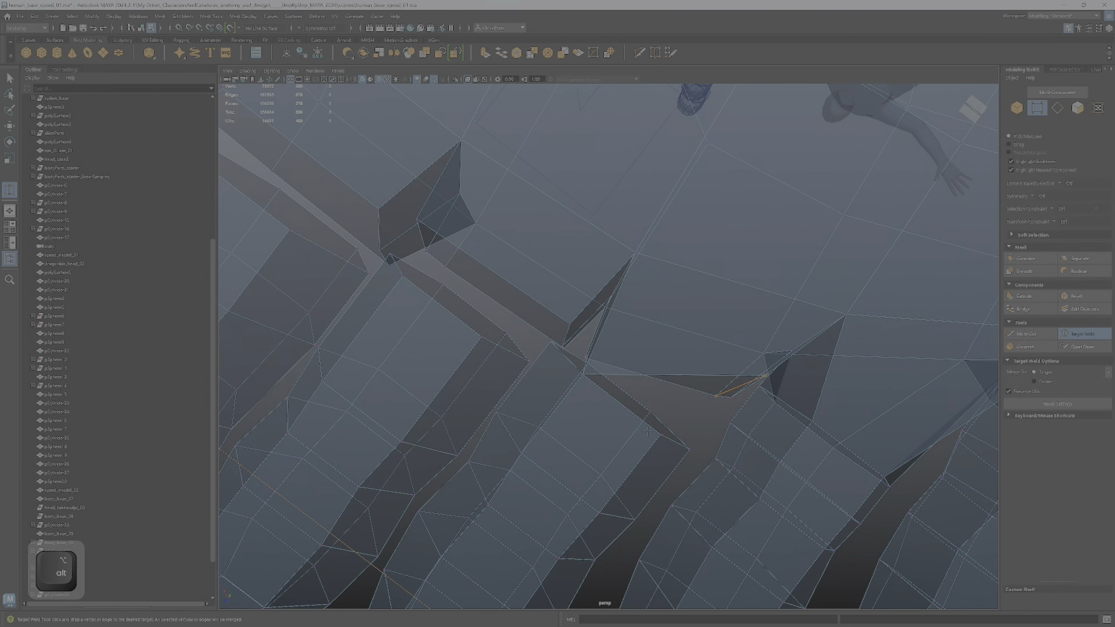
drag(662, 433, 750, 341)
alt+drag(621, 282, 573, 177)
key(ctrl+z)
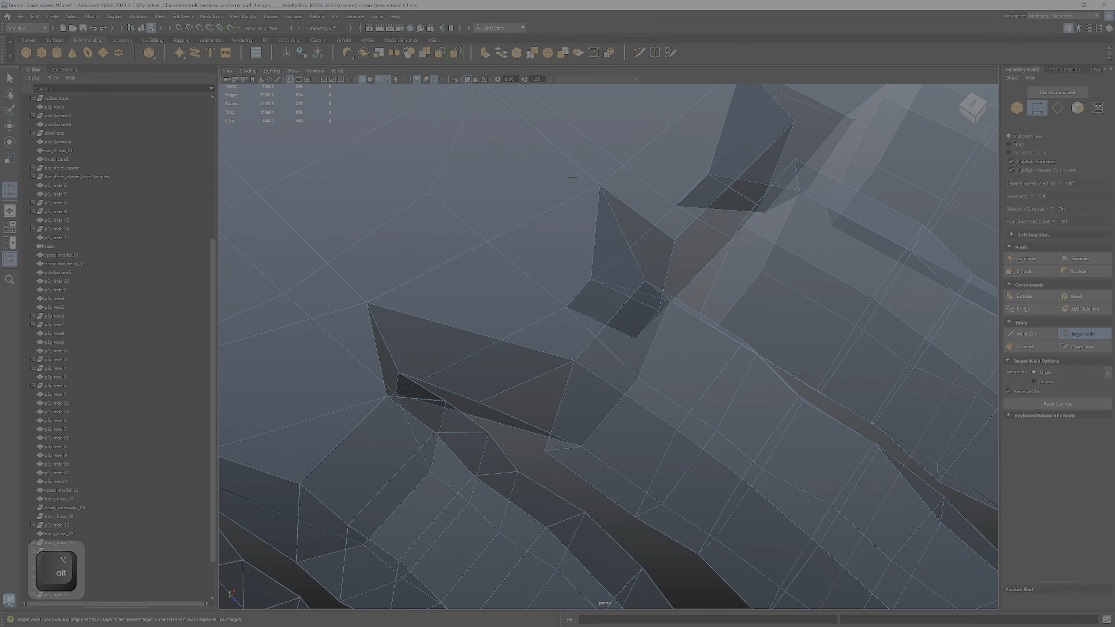
click(467, 79)
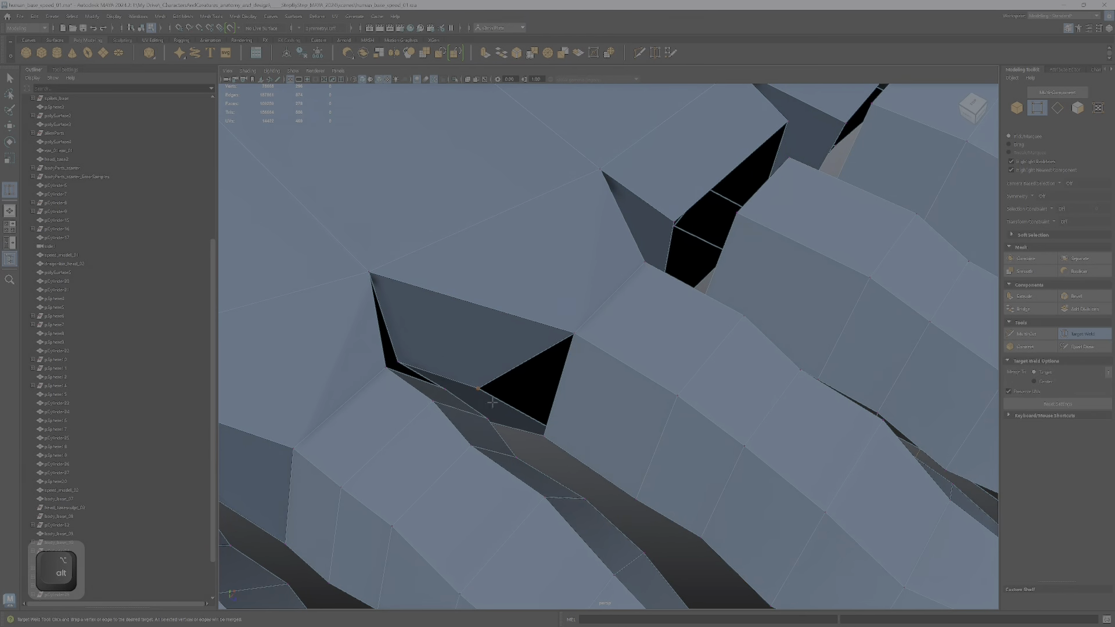
drag(545, 436, 545, 436)
alt+drag(545, 436, 591, 371)
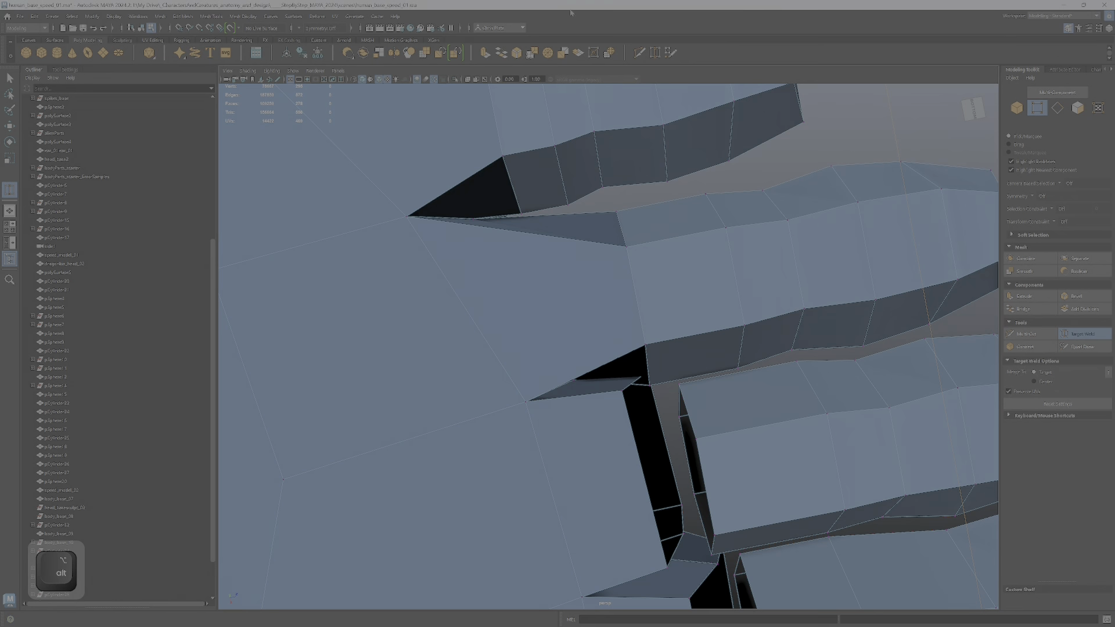
Turn on X-ray shading and switch the foot mesh to vertex editing for the middle toe.
click(470, 80)
mouse_move(691, 283)
alt+mouse_down()
mouse_move(576, 290)
mouse_move(722, 331)
mouse_move(749, 306)
mouse_move(675, 410)
mouse_move(589, 411)
alt+mouse_up()
alt+drag(600, 367, 649, 376)
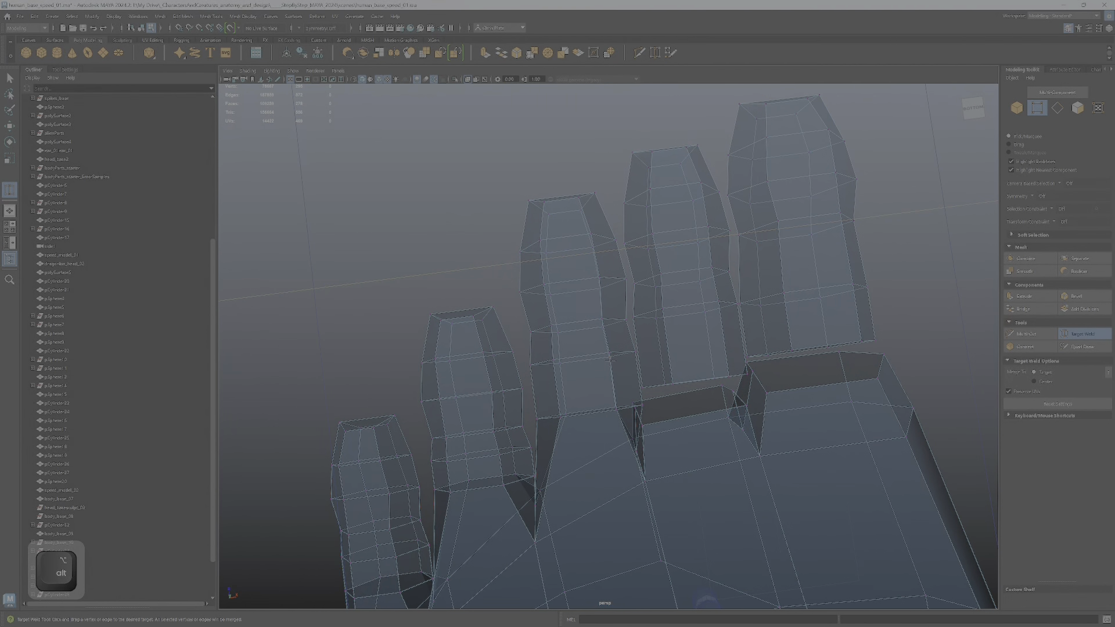
right_drag(610, 360, 610, 376)
click(548, 235)
right_click(564, 274)
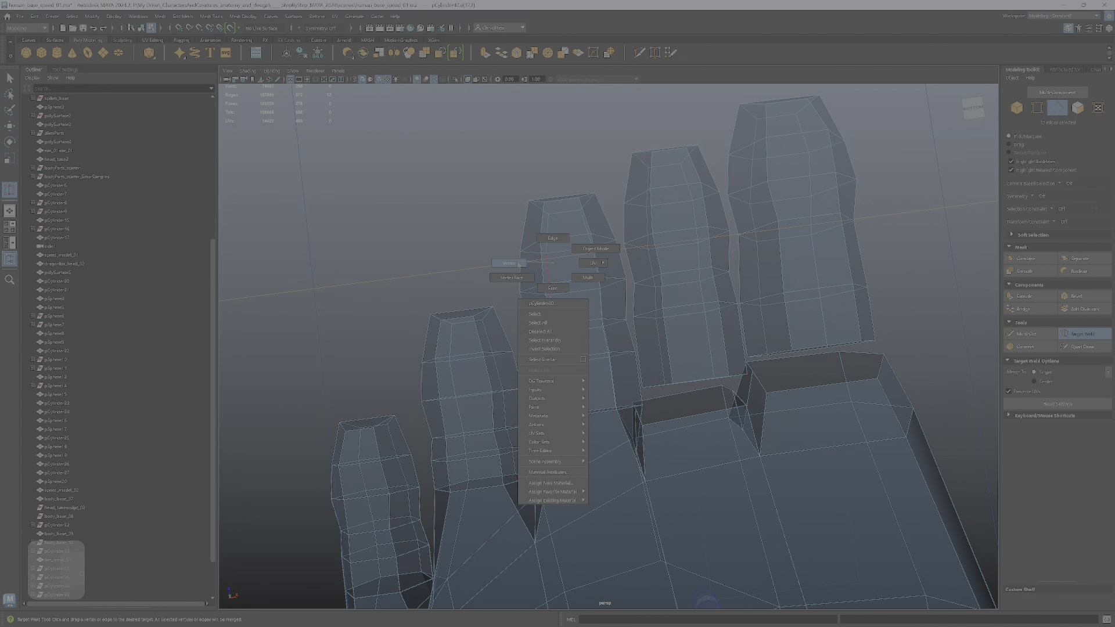
click(563, 248)
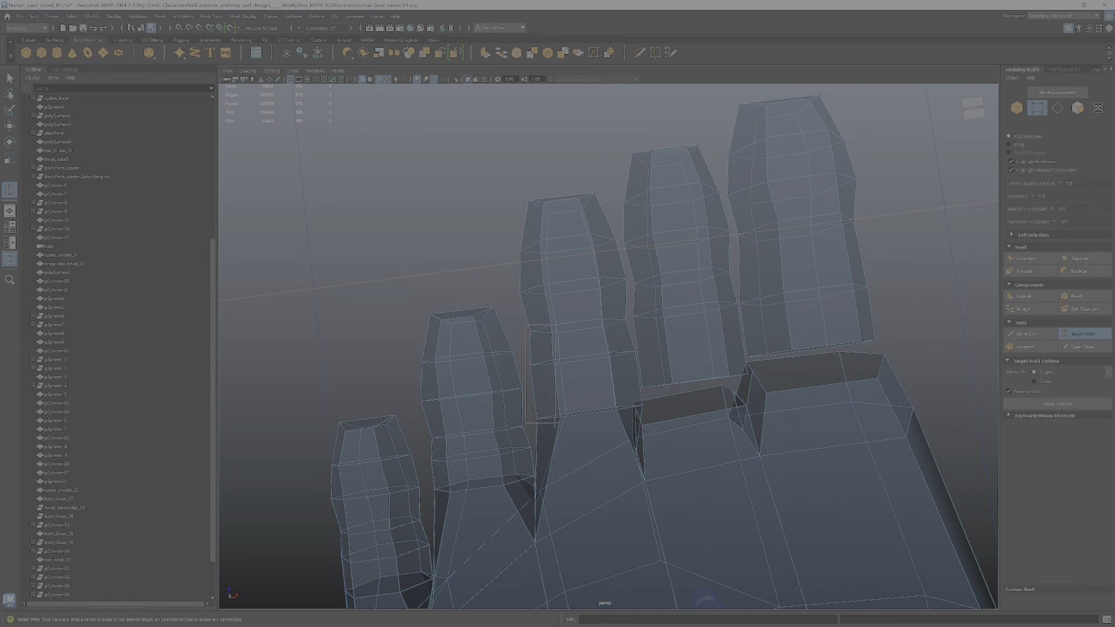
Scale the side vertices on the lower part of the middle toe narrower and shift them slightly away from the second toe.
drag(560, 424, 603, 383)
ctrl+shift+click(630, 325)
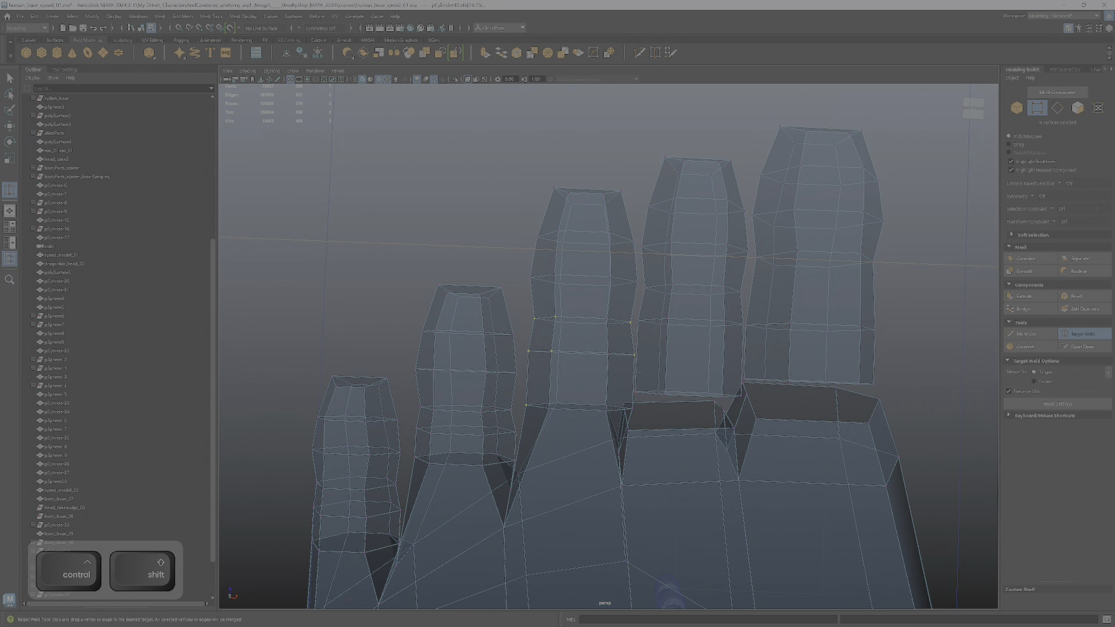
ctrl+shift+click(630, 408)
key(w)
key(r)
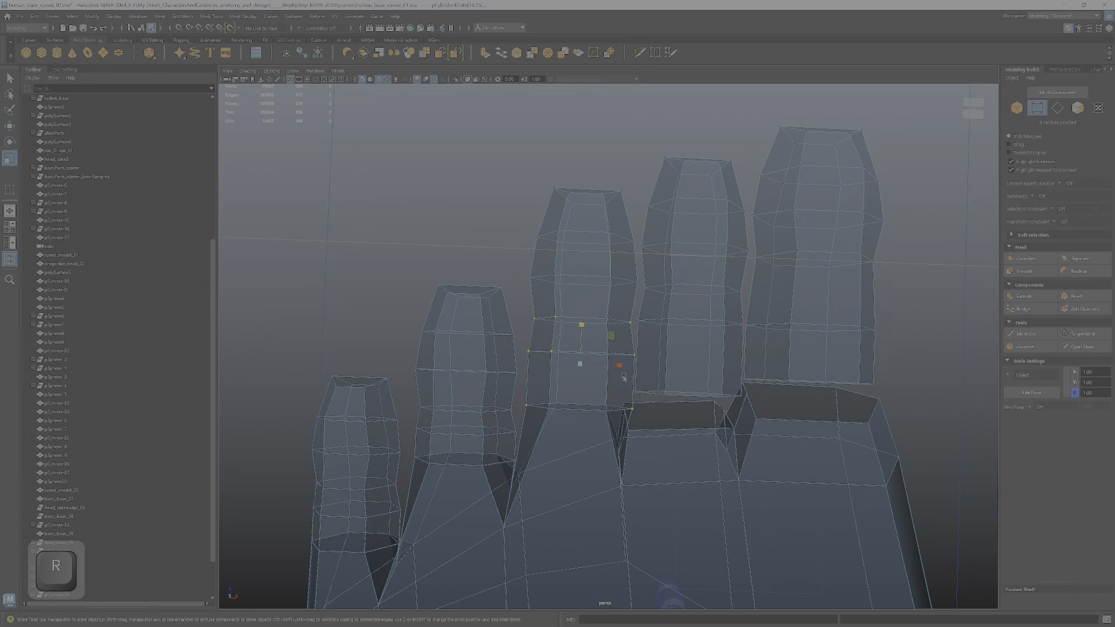
ctrl+drag(558, 313, 561, 396)
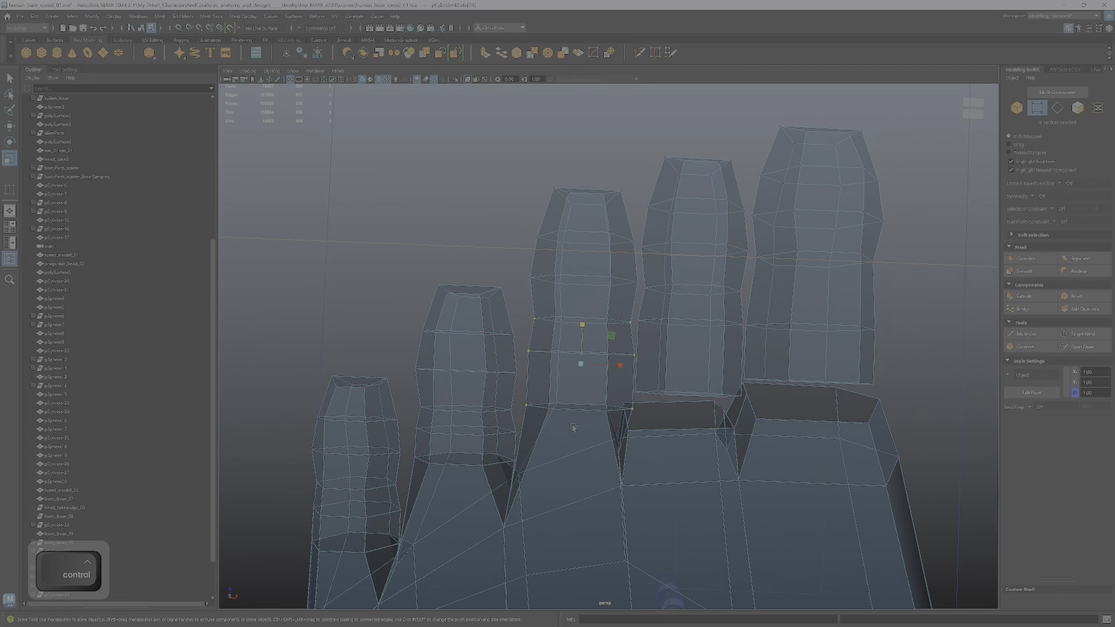
drag(619, 366, 615, 365)
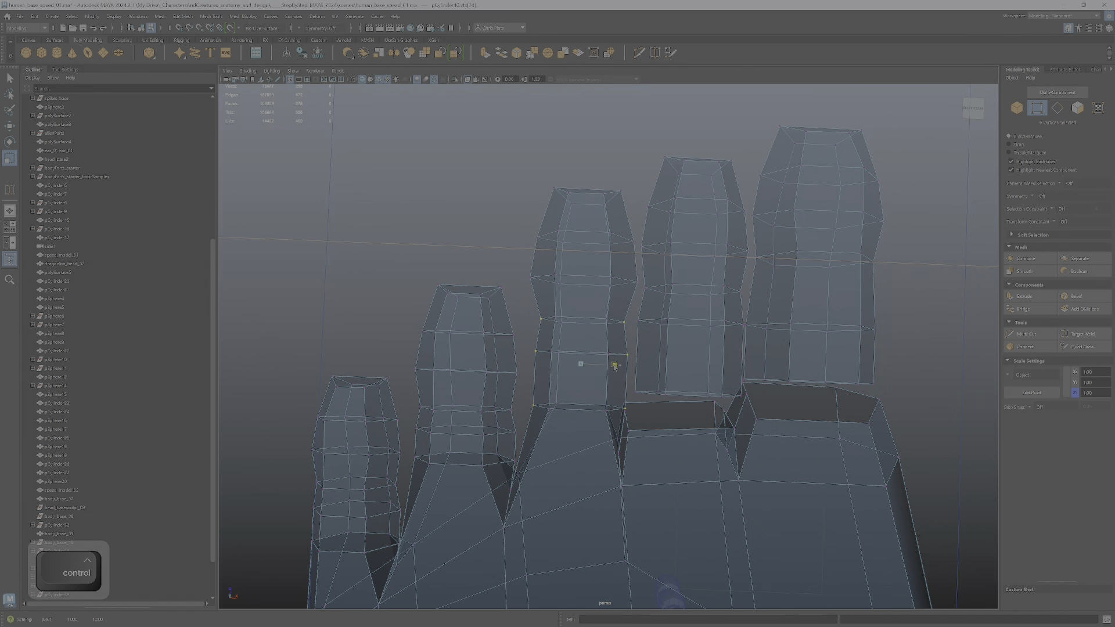
key(w)
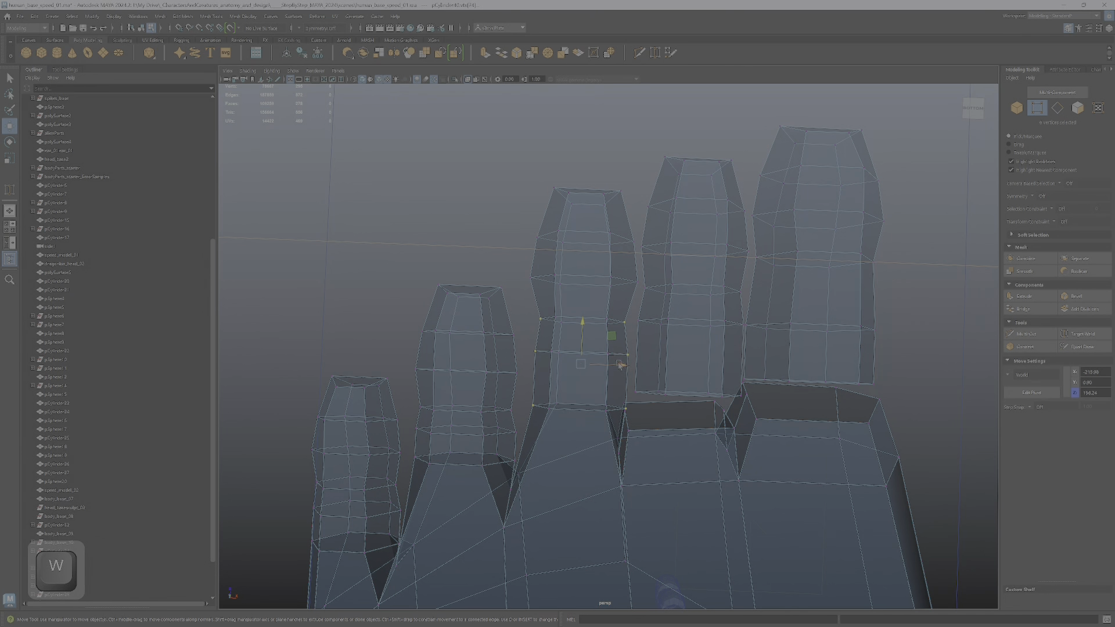
drag(620, 365, 614, 367)
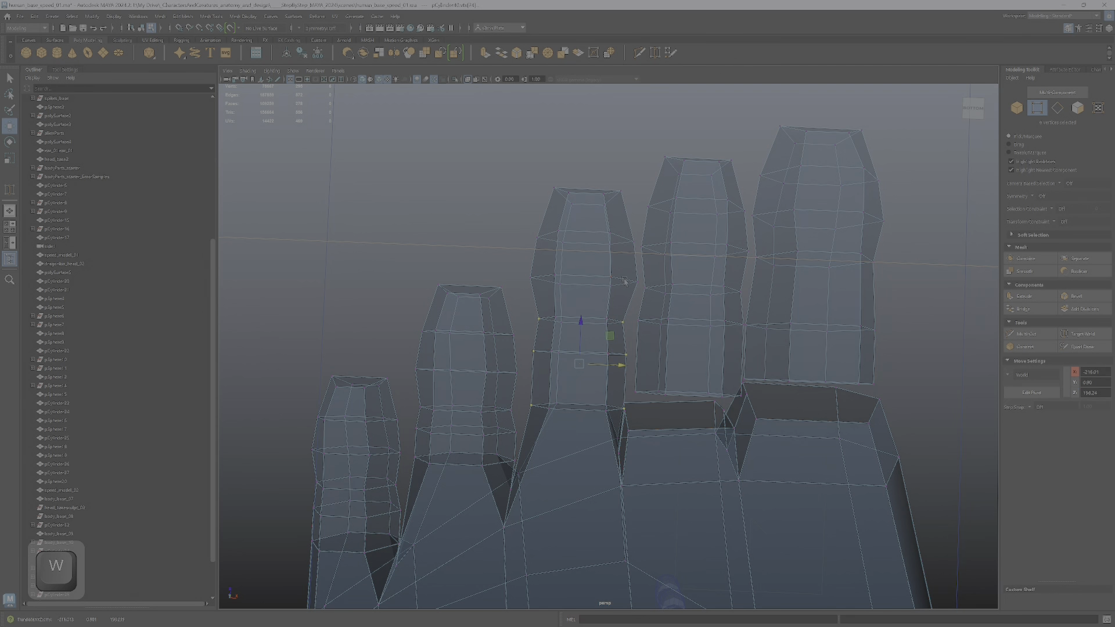
Narrow the upper part of the middle toe by scaling its outer side vertices inward across the toe's width.
drag(626, 274, 647, 292)
ctrl+shift+drag(520, 289, 546, 229)
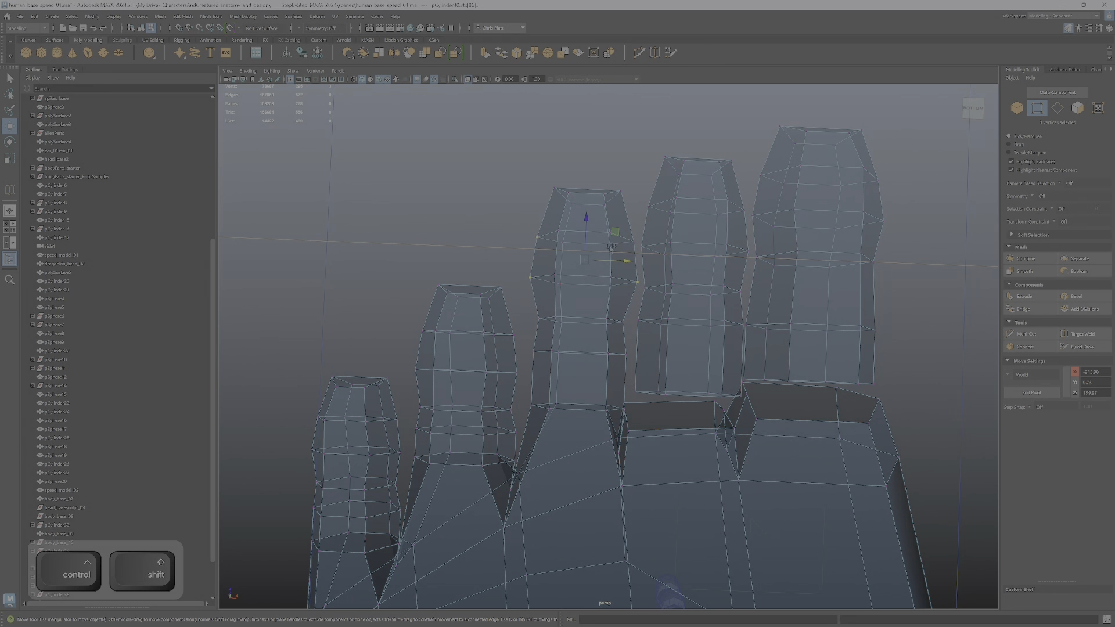
ctrl+shift+click(636, 240)
key(r)
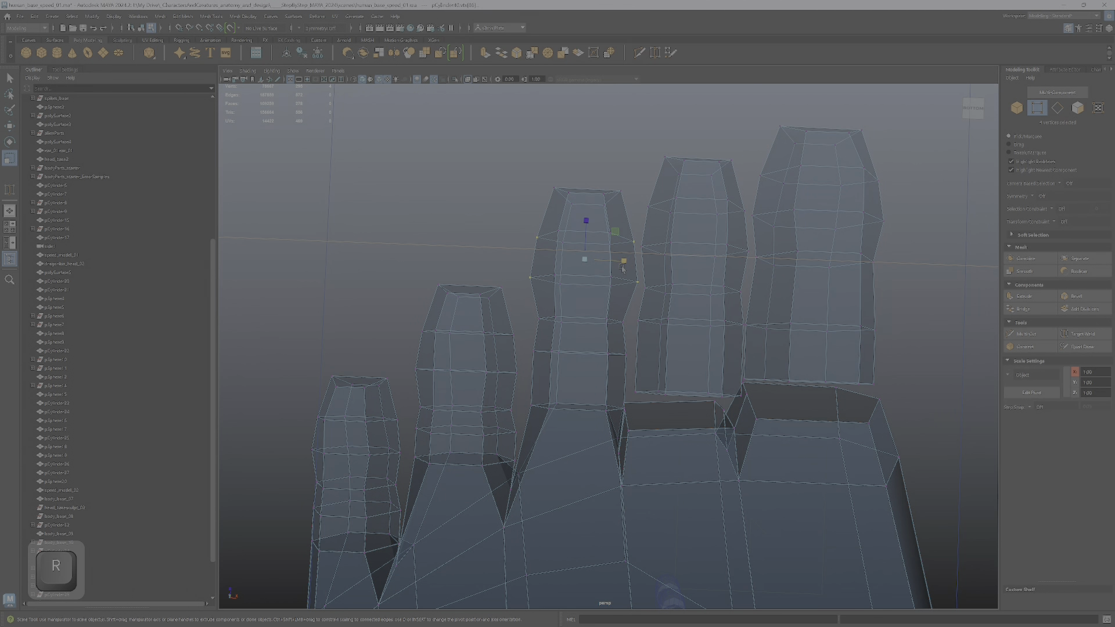
alt+middle_drag(656, 337, 620, 334)
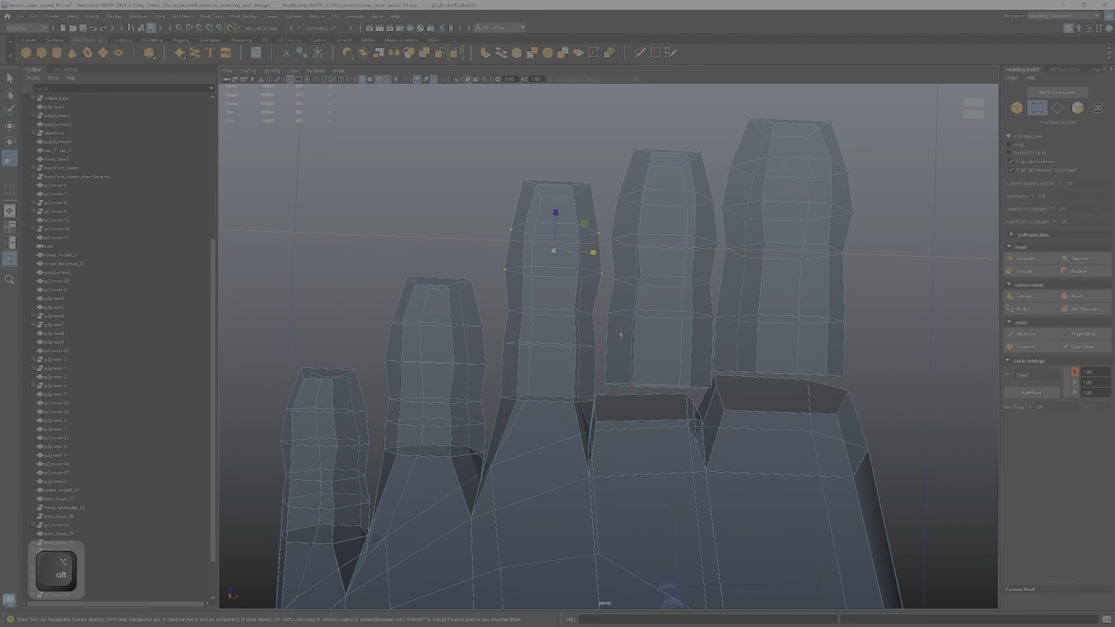
alt+drag(584, 327, 586, 368)
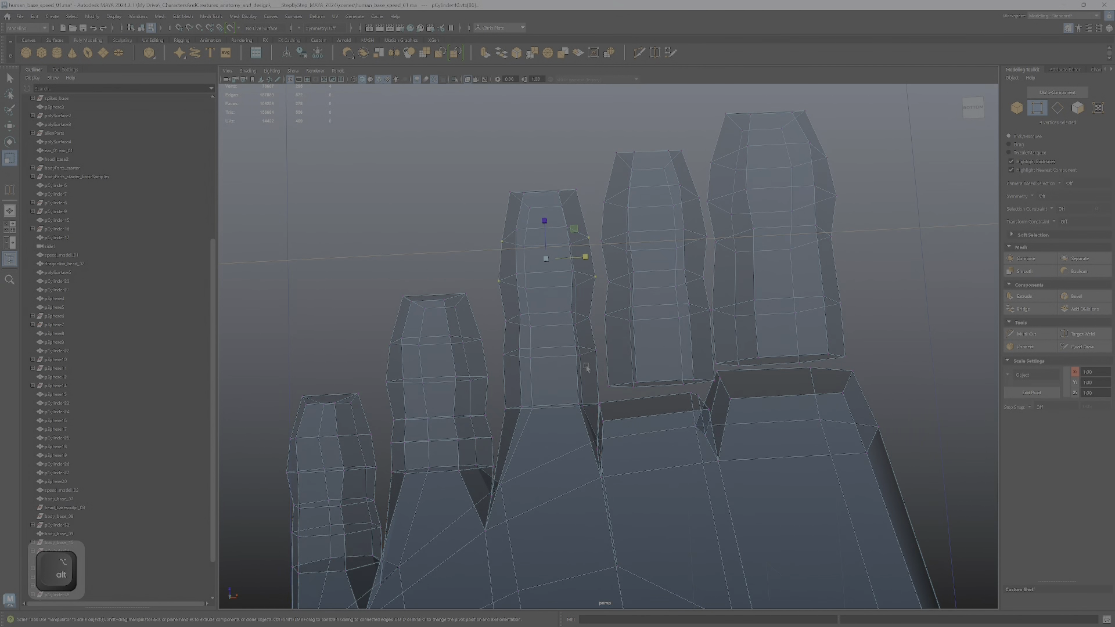
Try to weld a base corner vertex of the second toe to its stub and undo the weld.
right_click(680, 344)
alt+drag(680, 344, 639, 401)
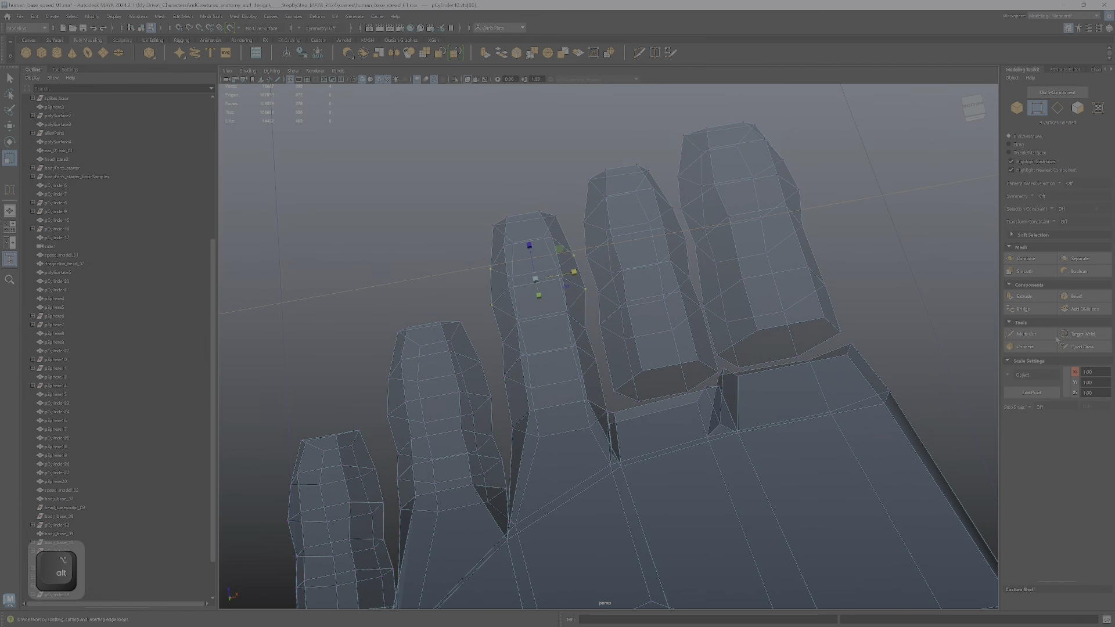
click(1083, 334)
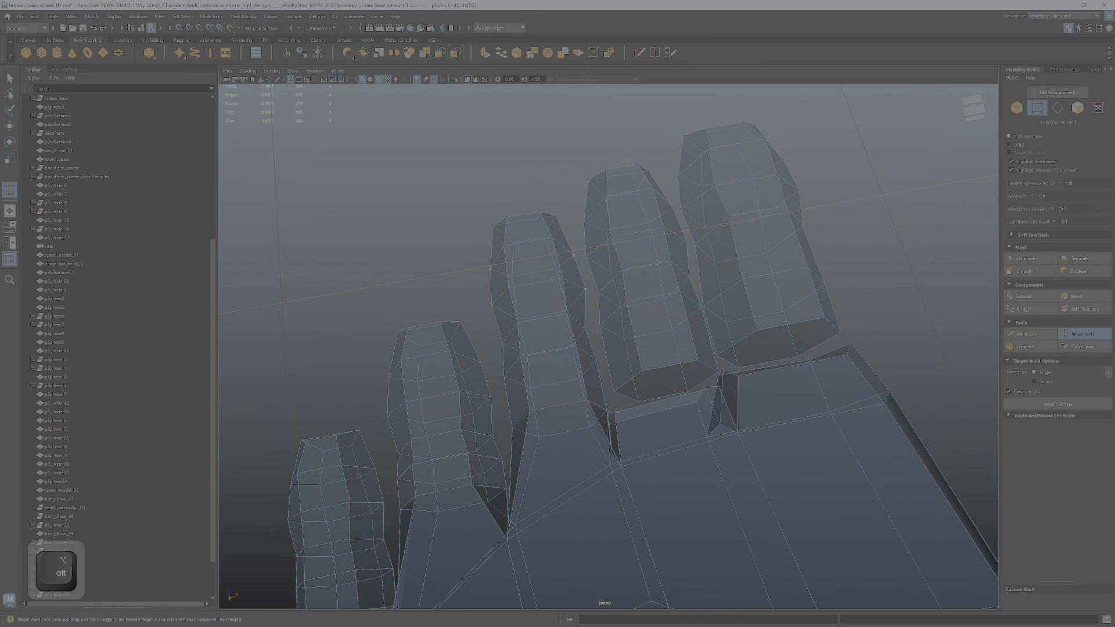
drag(641, 370, 614, 413)
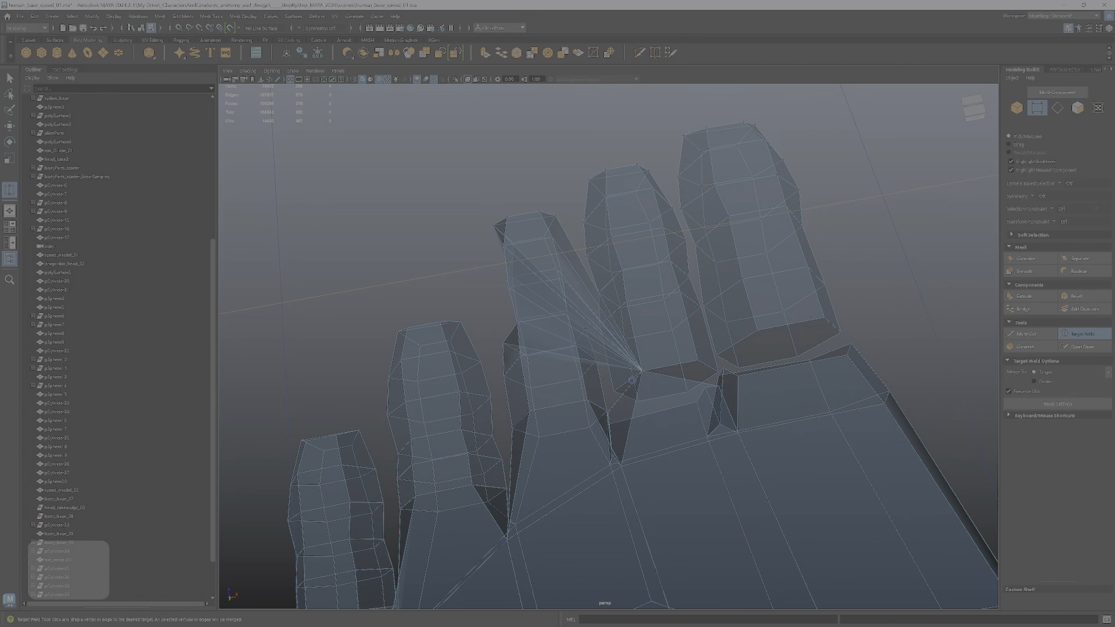
key(ctrl+z)
key(Escape)
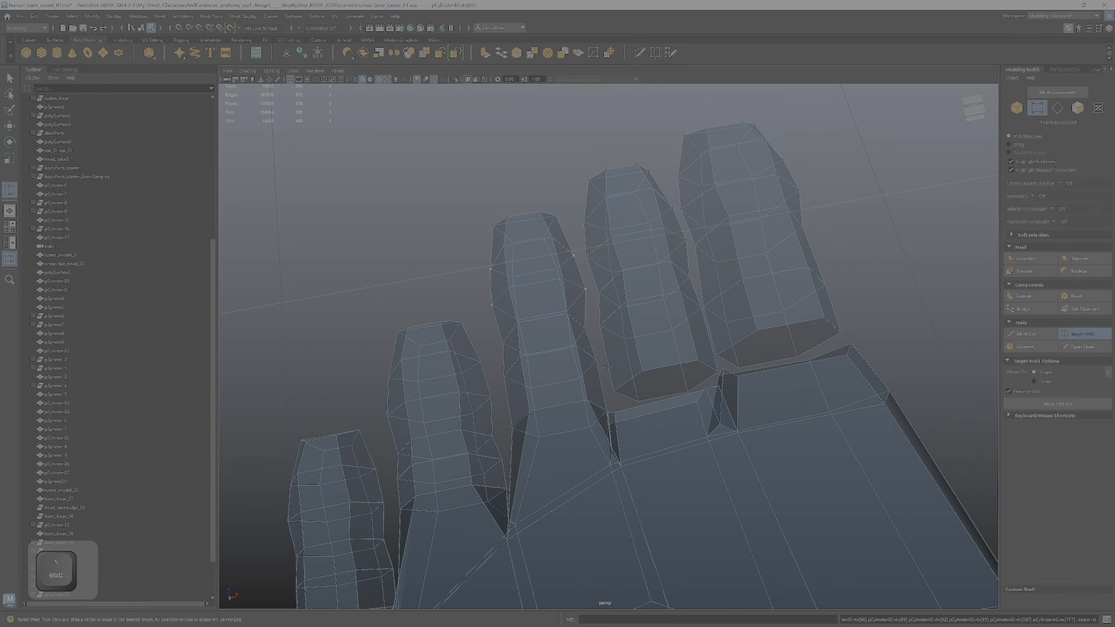
key(q)
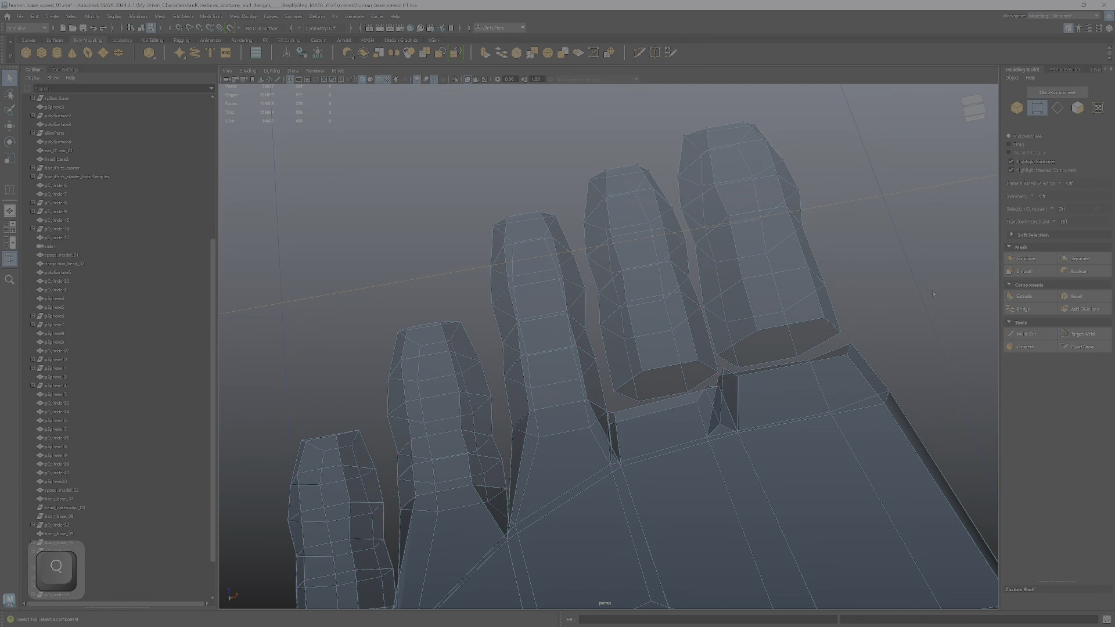
Select all faces of the second toe and shift it slightly toward the middle toe, in line with its stub.
click(1081, 334)
alt+drag(668, 407, 615, 387)
right_drag(615, 383, 615, 408)
key(q)
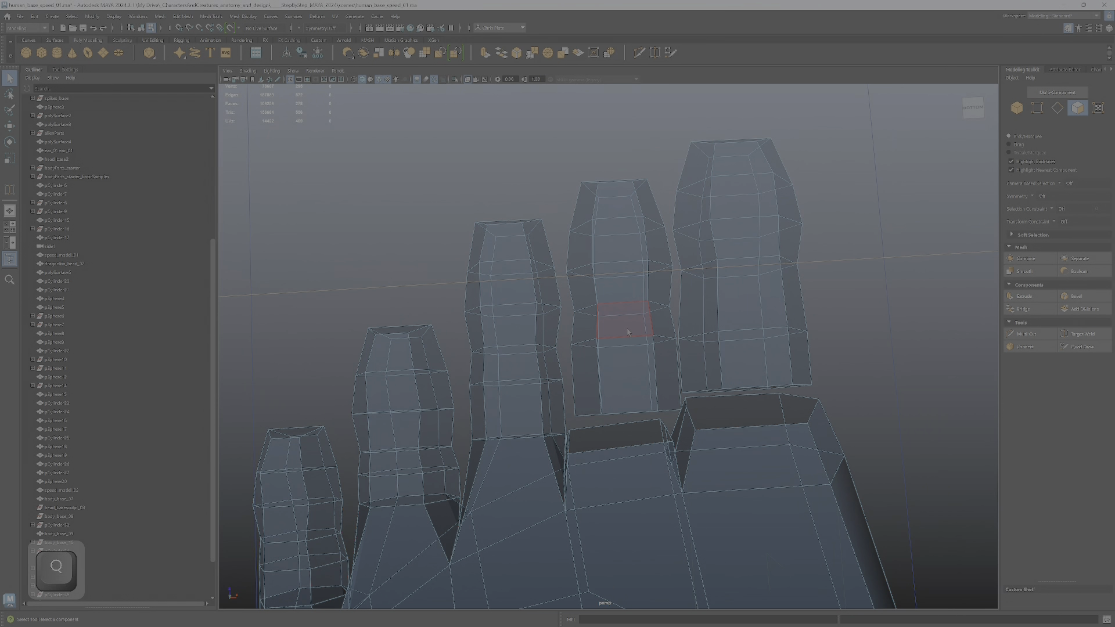
double_click(627, 332)
key(w)
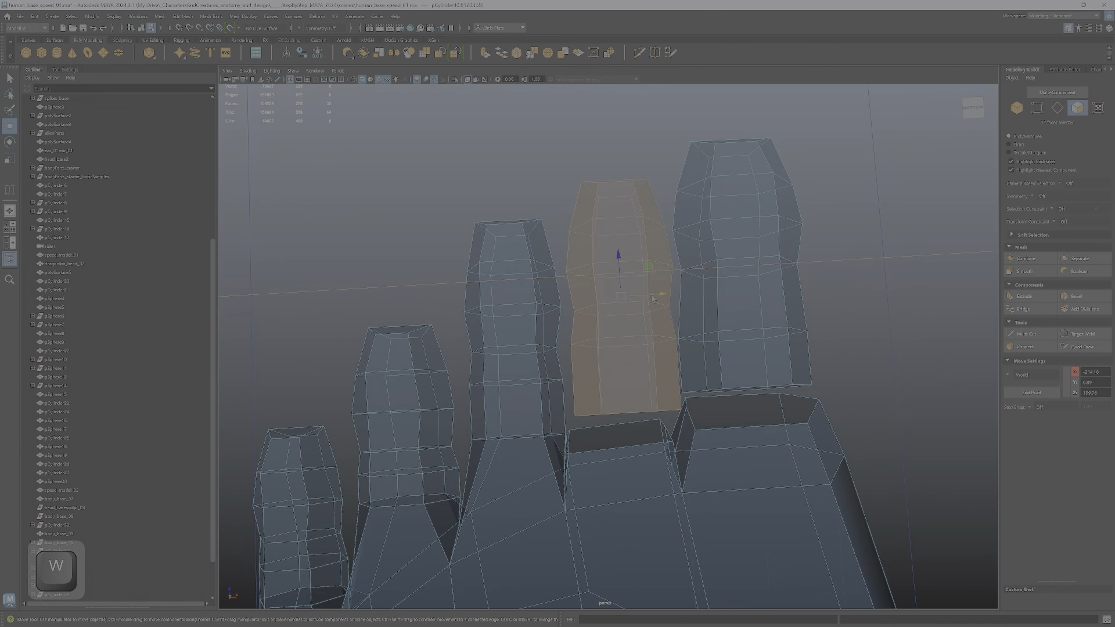
drag(652, 299, 646, 305)
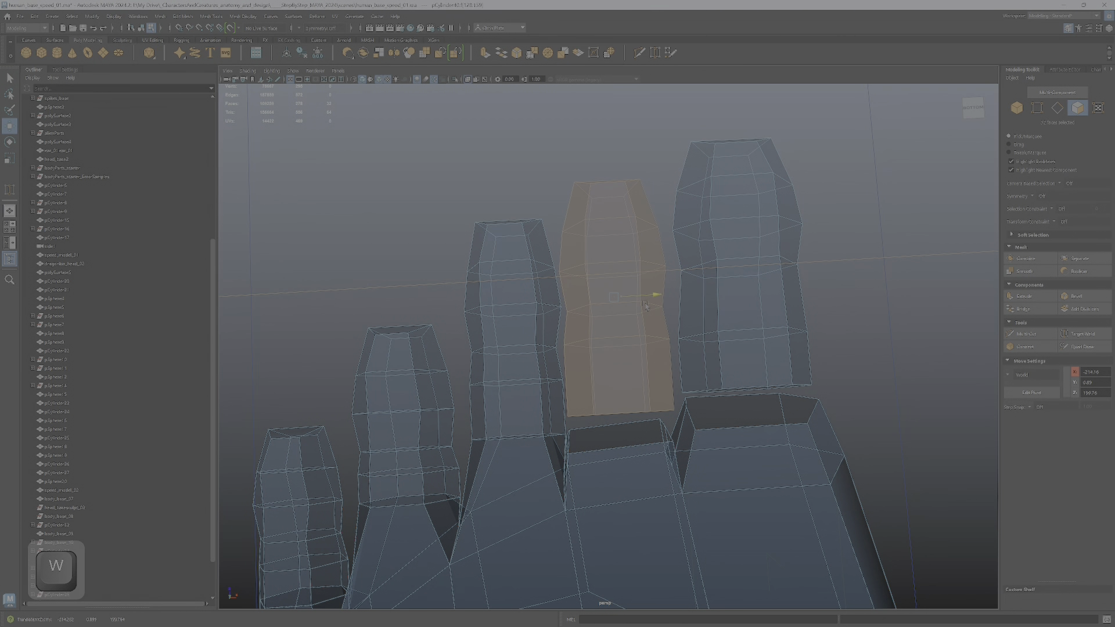
double_click(721, 355)
alt+drag(734, 224, 655, 445)
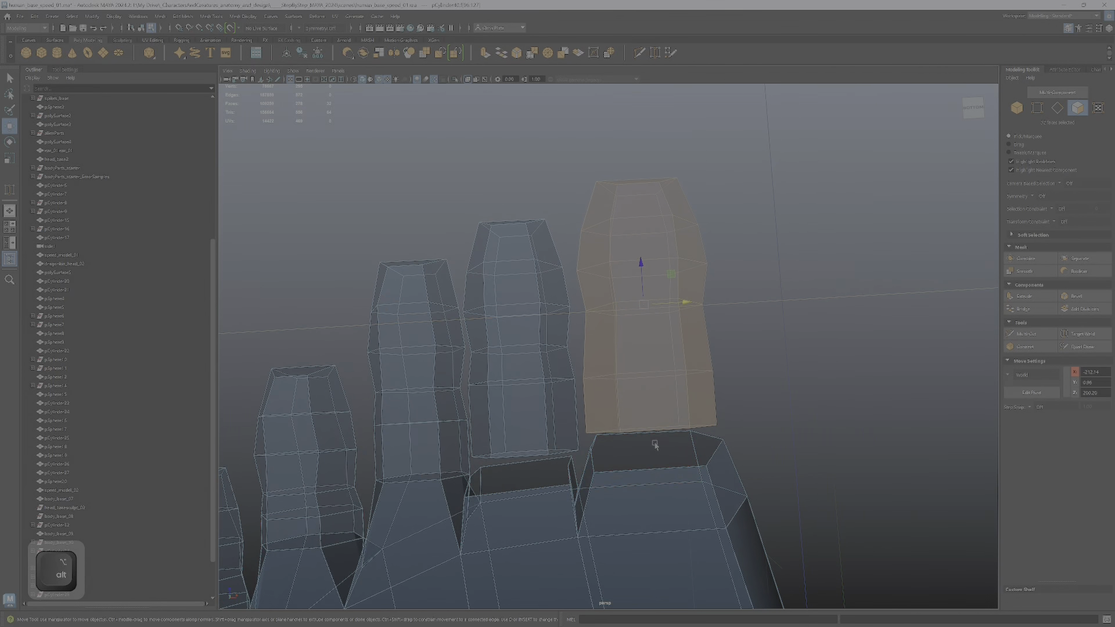
alt+middle_drag(655, 445, 714, 417)
Switch to edge editing and target-weld the second toe's underside base edge to the matching edge of its stub.
click(580, 329)
alt+middle_drag(580, 330, 714, 263)
alt+right_drag(714, 262, 715, 306)
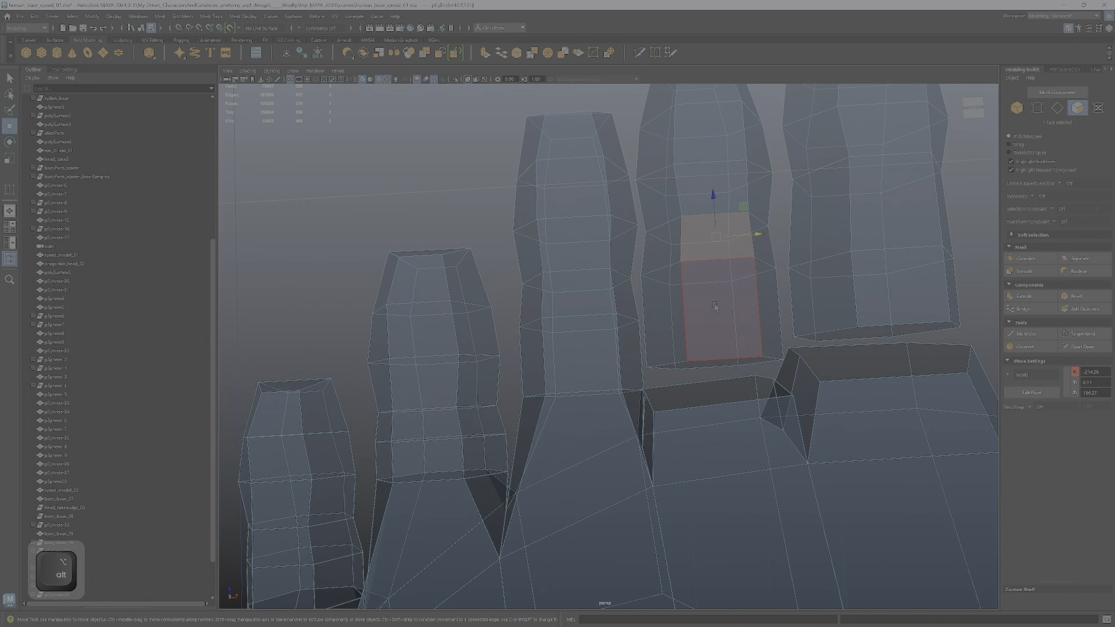
alt+drag(715, 305, 712, 303)
alt+middle_drag(712, 303, 700, 321)
right_drag(699, 321, 699, 290)
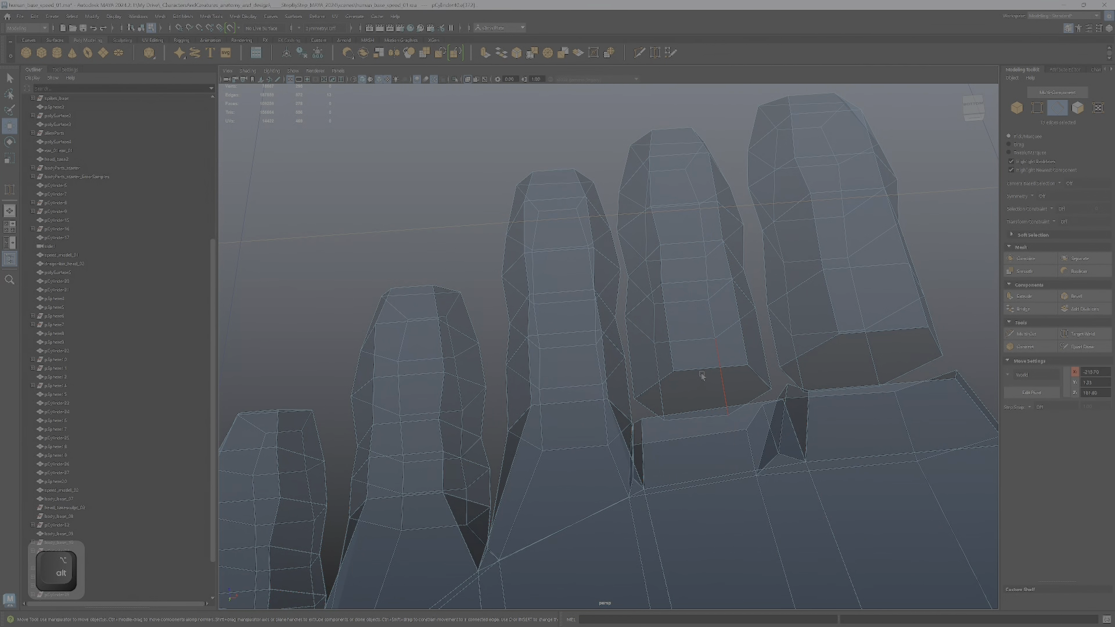
click(1097, 336)
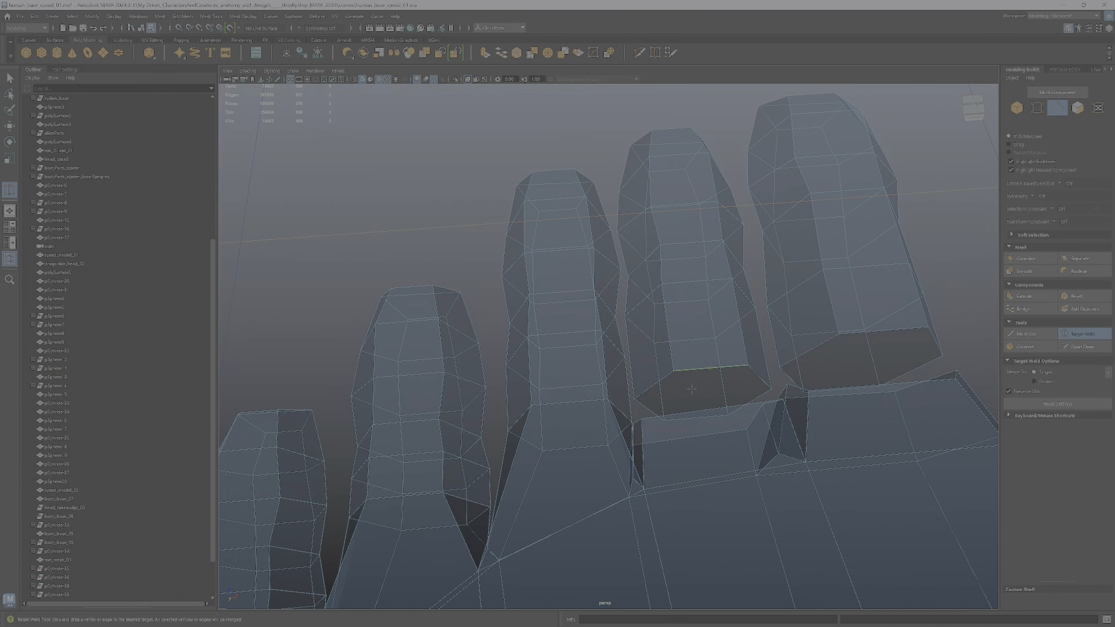
drag(688, 416, 689, 417)
alt+drag(689, 414, 695, 440)
key(ctrl+z)
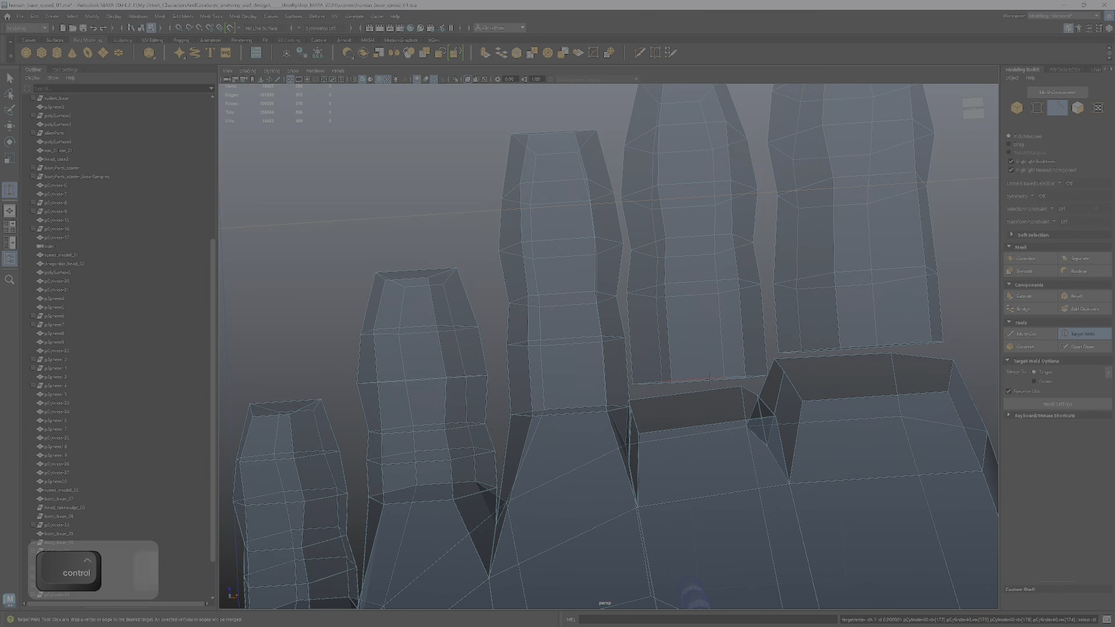
alt+drag(716, 384, 720, 369)
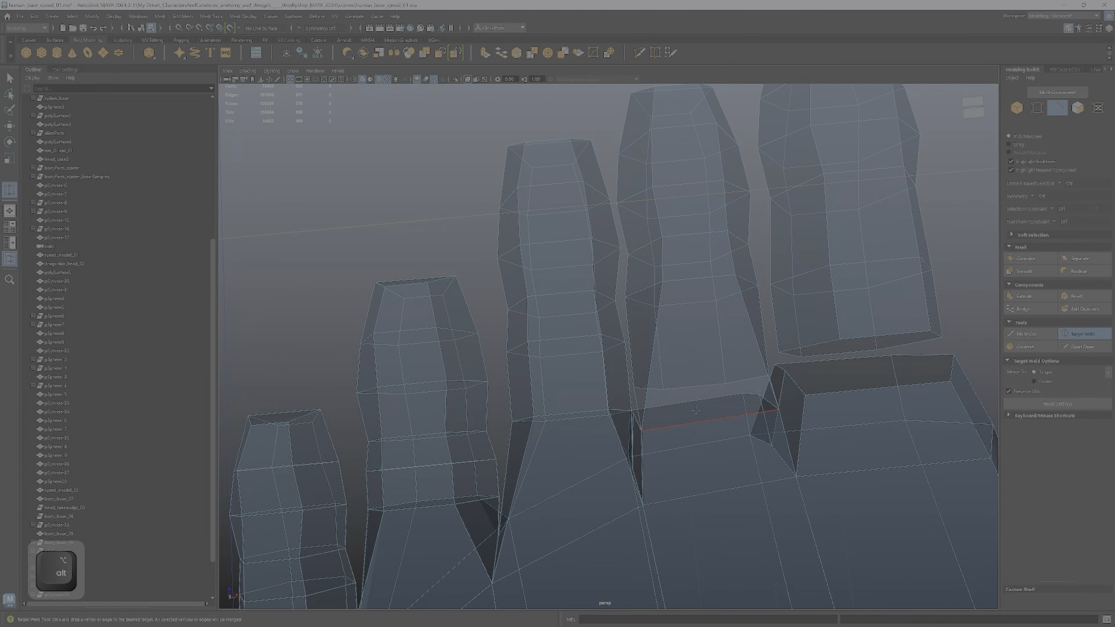
Weld the second toe's remaining base edges to the matching edges around its stub.
alt+drag(698, 428, 651, 415)
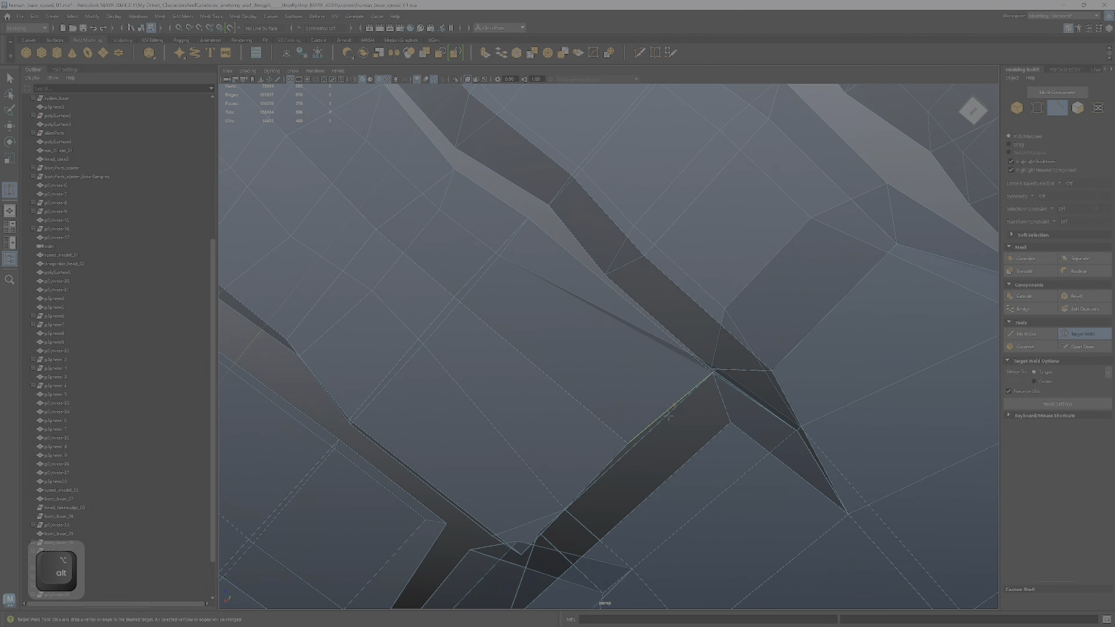
alt+drag(729, 400, 531, 330)
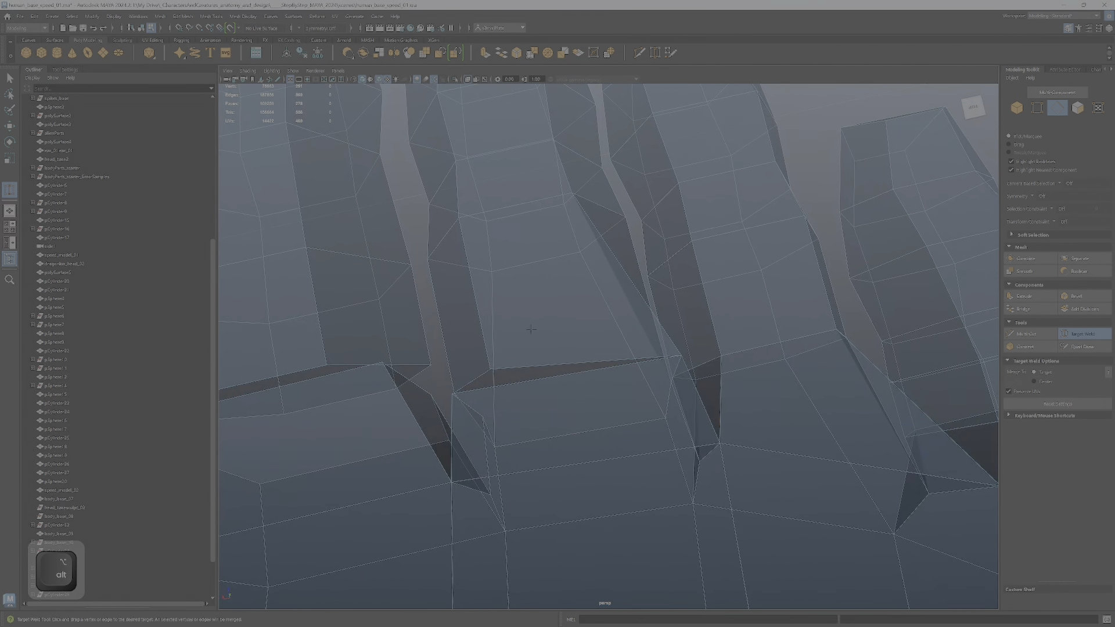
alt+drag(535, 381, 742, 368)
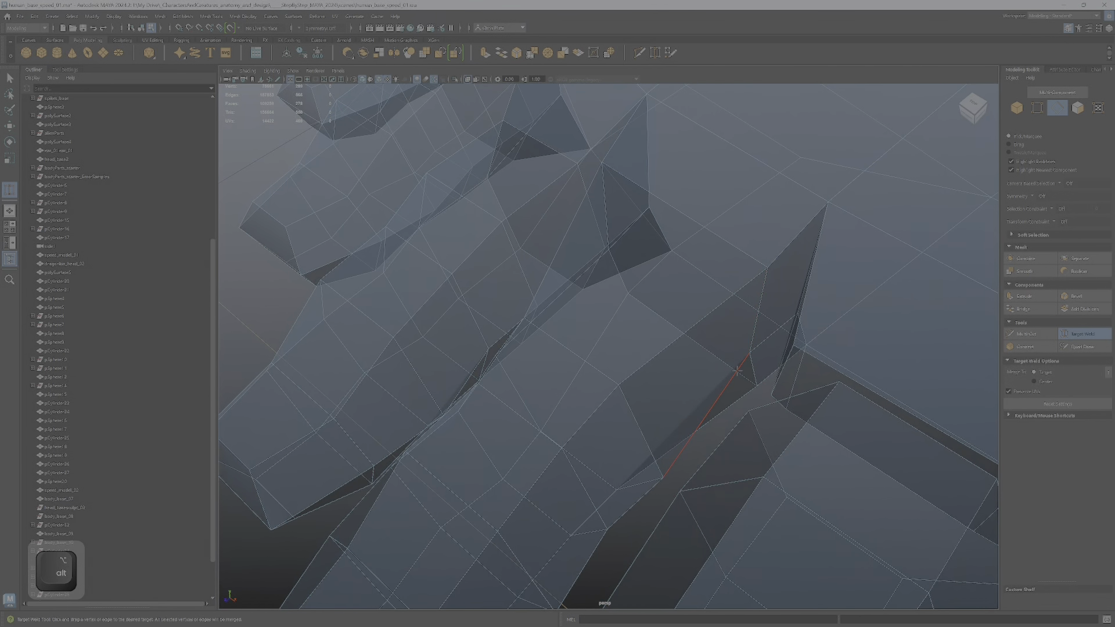
Preview the mesh smoothed, examine the attached toes from several sides, and return to the unsmoothed display.
key(3)
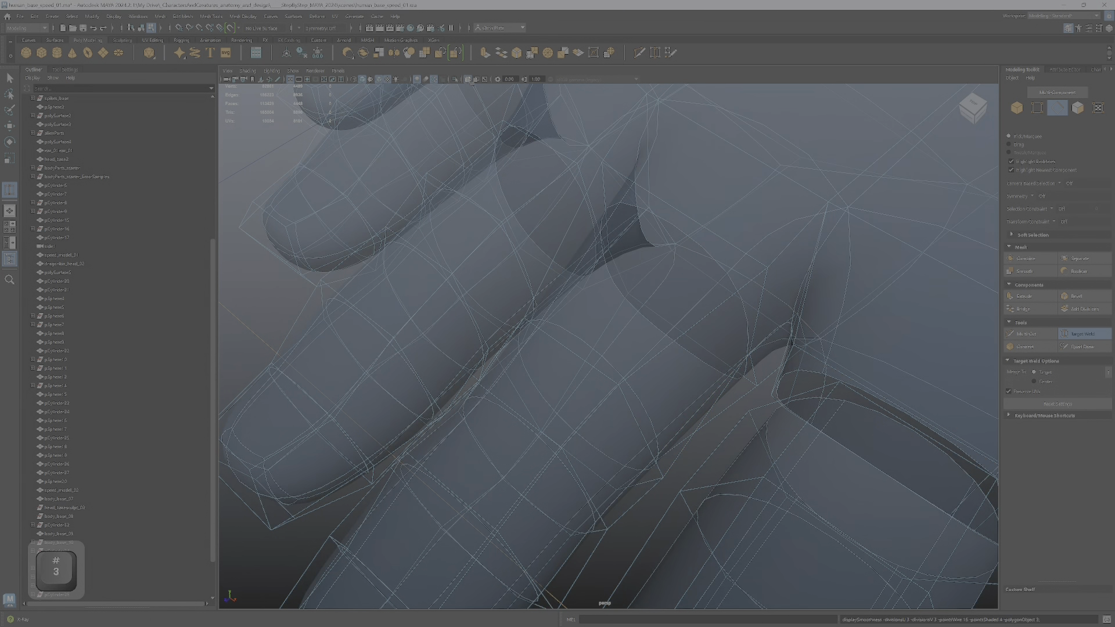
alt+drag(616, 325, 688, 285)
alt+right_drag(689, 285, 665, 290)
alt+middle_drag(666, 290, 634, 340)
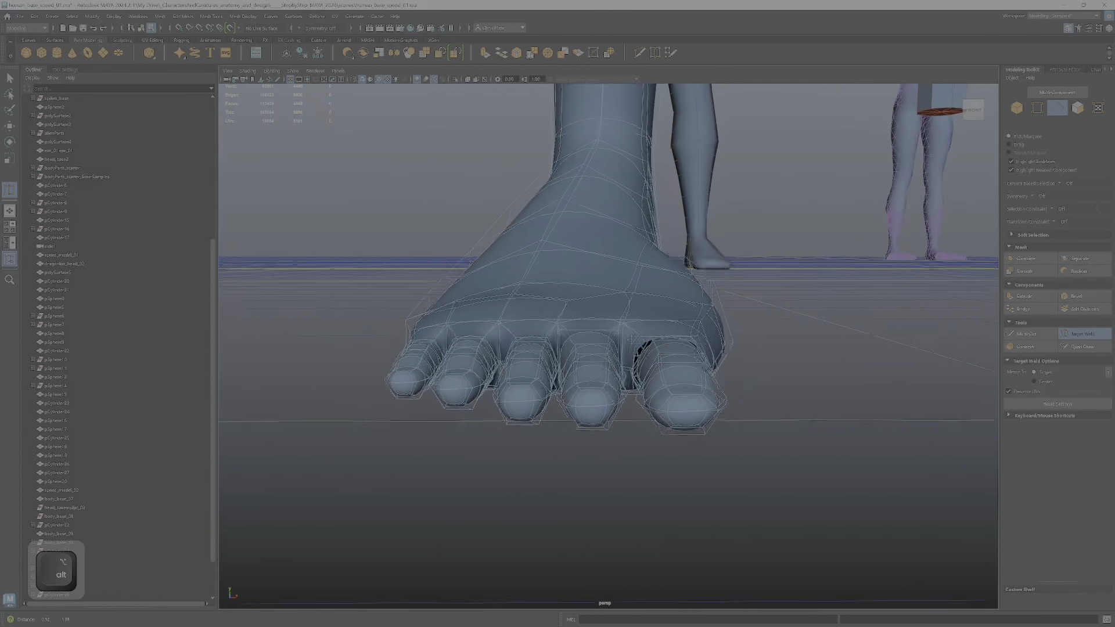
alt+drag(632, 339, 668, 296)
key(1)
Switch to edge editing, select the open border loop of the big toe's stub, and scale it flatter along the foot's length.
alt+right_drag(668, 295, 692, 295)
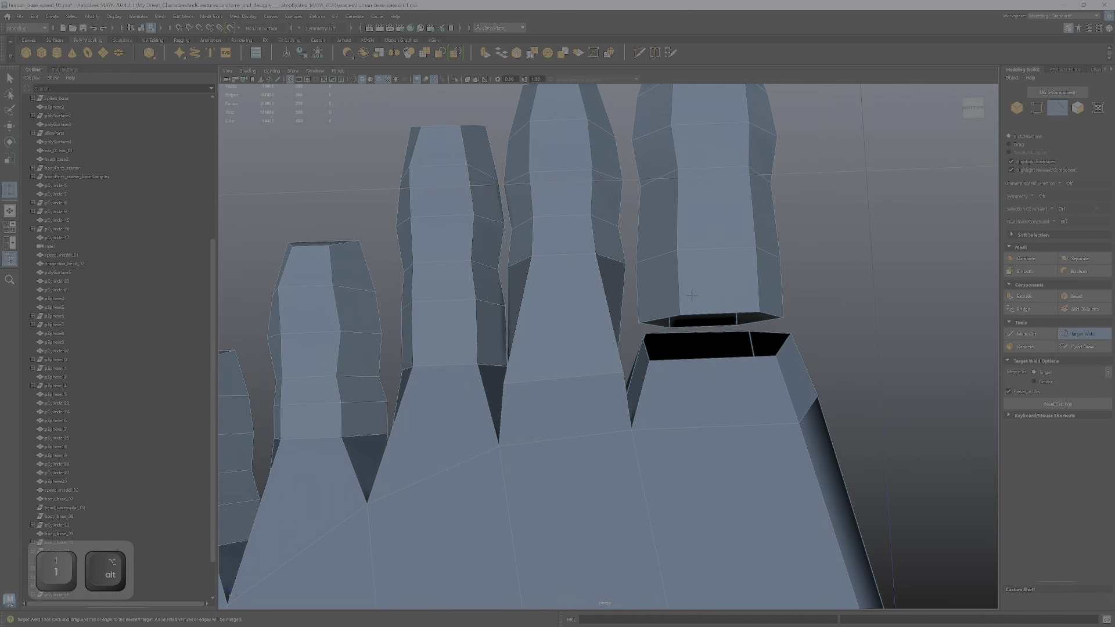
alt+middle_drag(692, 296, 660, 314)
right_click(661, 312)
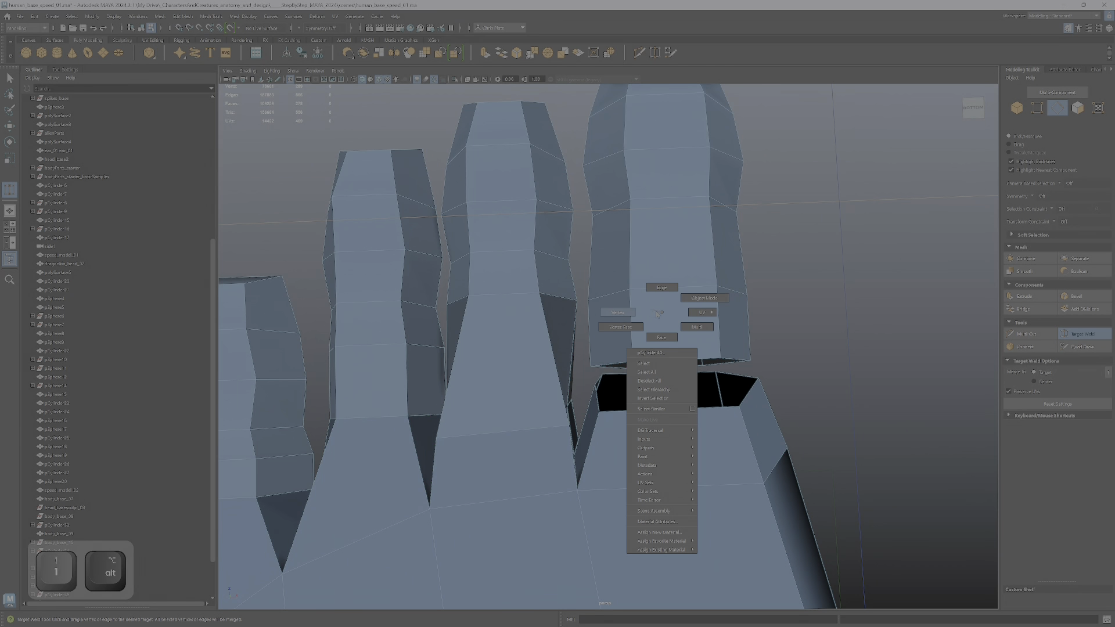
right_drag(658, 314, 661, 338)
alt+drag(661, 344, 712, 386)
right_drag(659, 373, 650, 364)
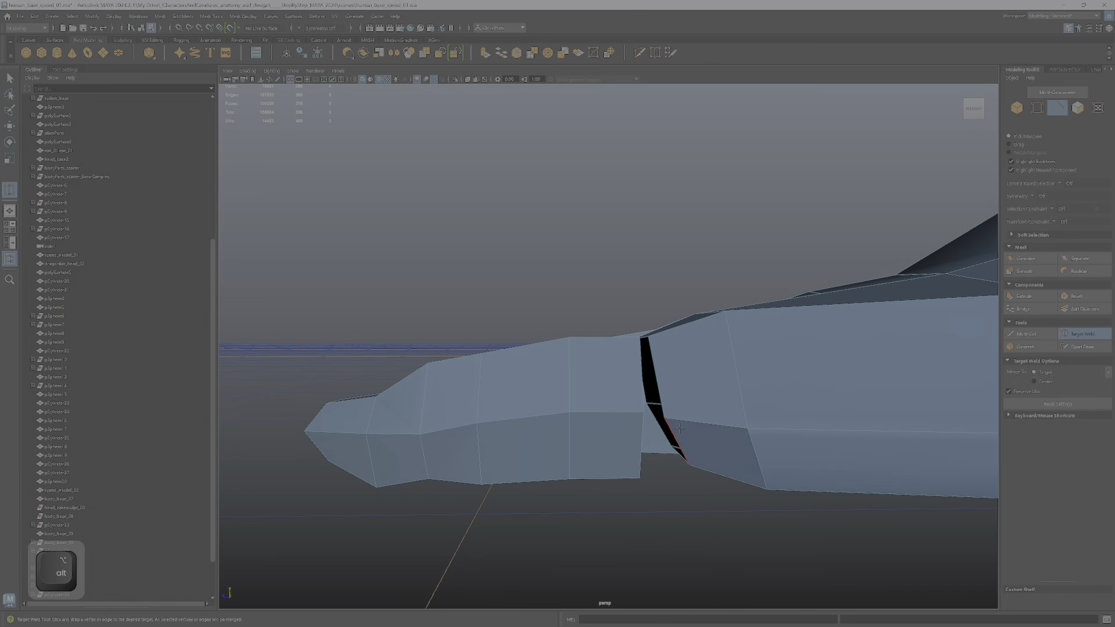
alt+drag(679, 429, 690, 396)
key(q)
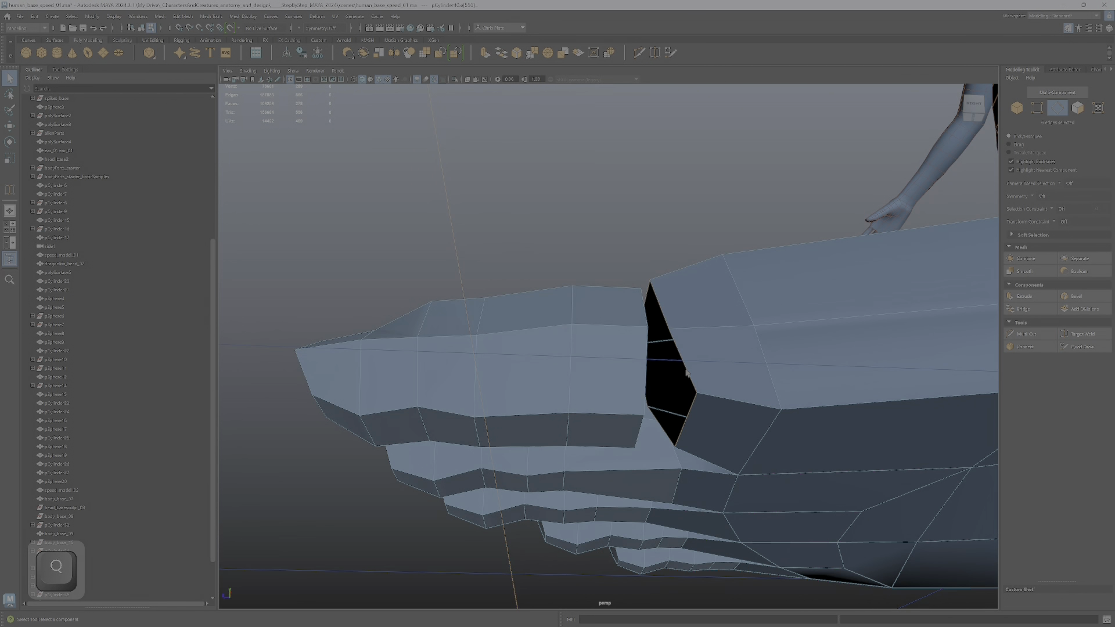
key(r)
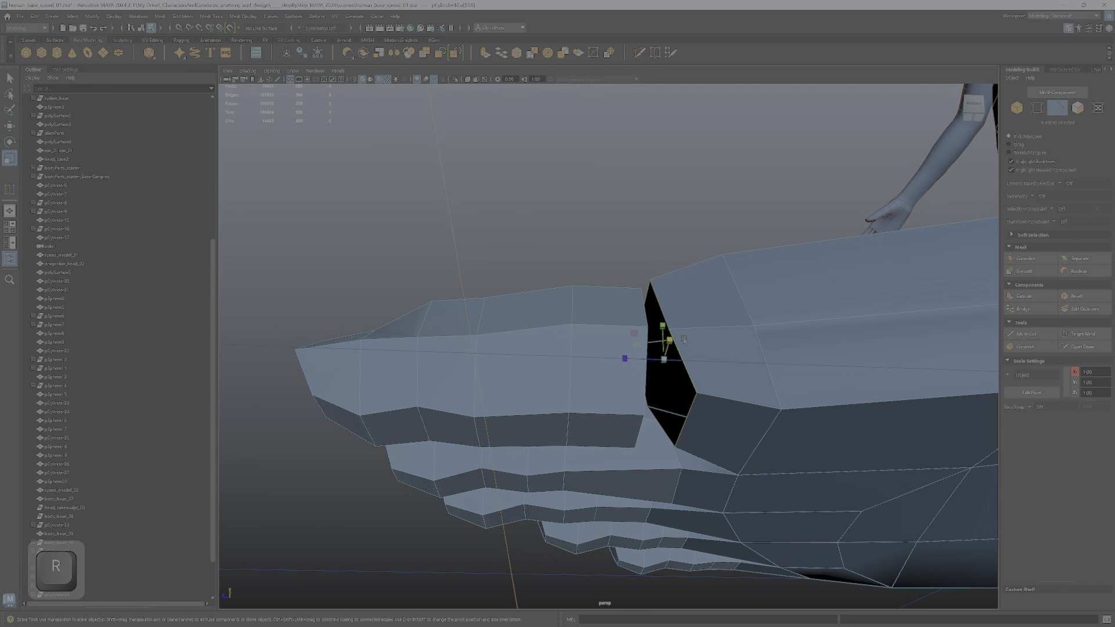
drag(623, 359, 664, 360)
Target-weld the big toe's base border edges to the matching edges around its stub.
alt+drag(660, 337, 624, 363)
right_drag(624, 363, 625, 370)
double_click(607, 359)
alt+drag(605, 360, 596, 342)
right_drag(596, 341, 597, 318)
alt+drag(638, 331, 639, 329)
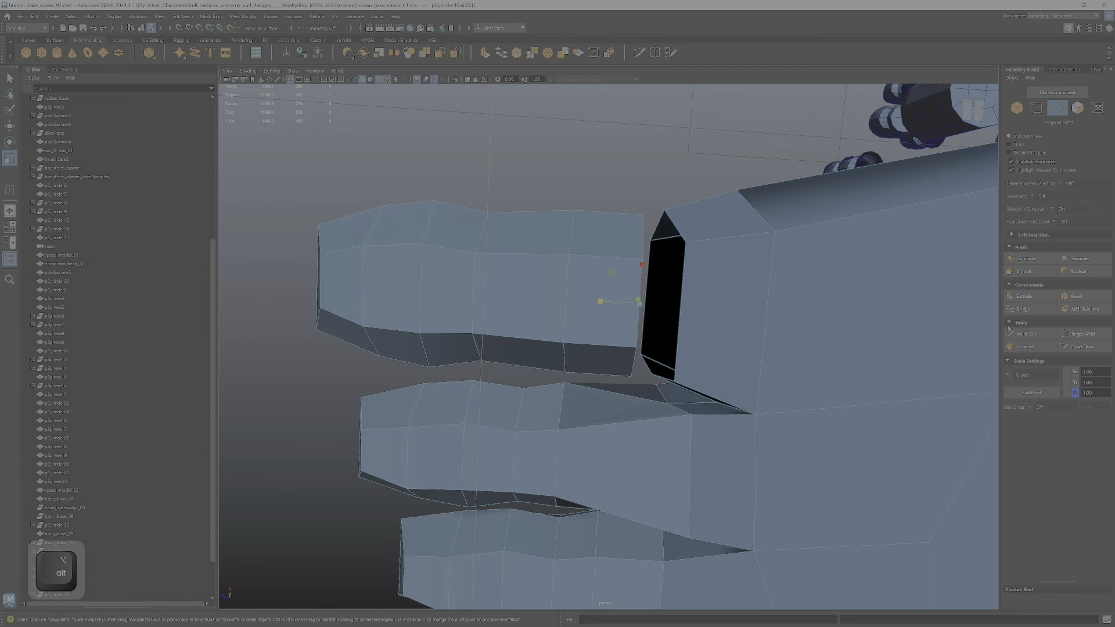
click(1081, 334)
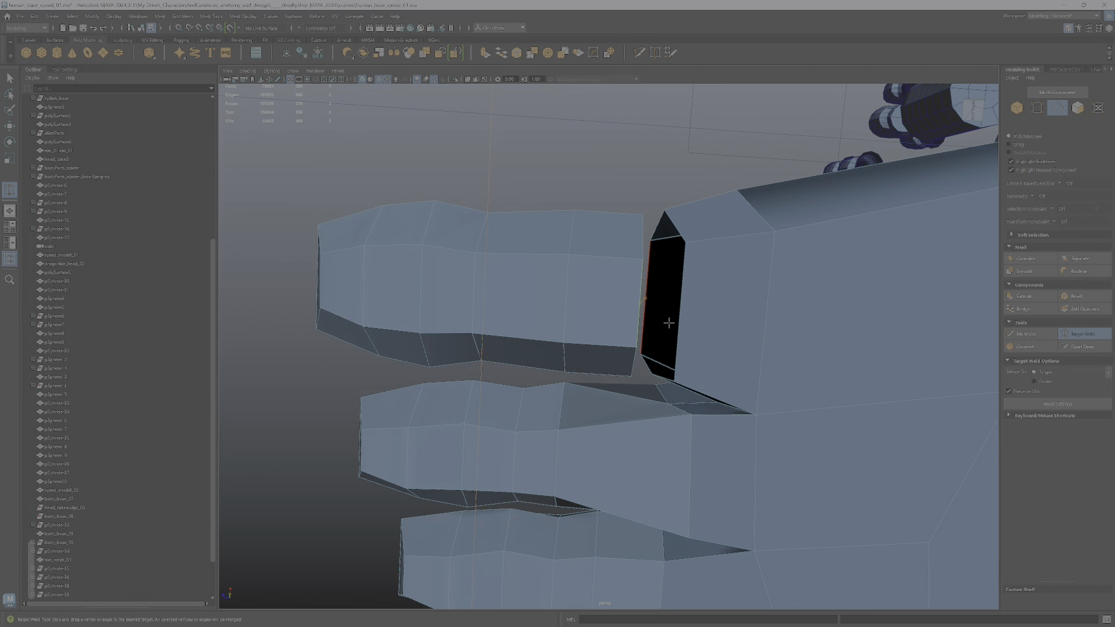
alt+drag(677, 312, 643, 433)
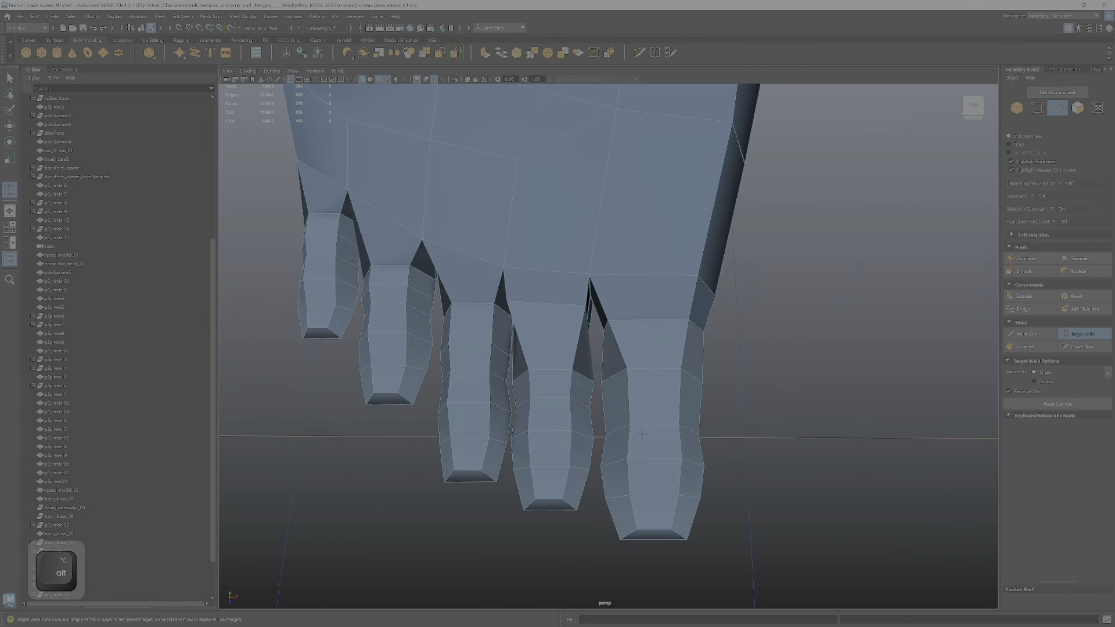
Switch to the HumanAnatomy_2024 slides in the browser, examine the foot drawings, and return to Maya.
key(alt+Tab)
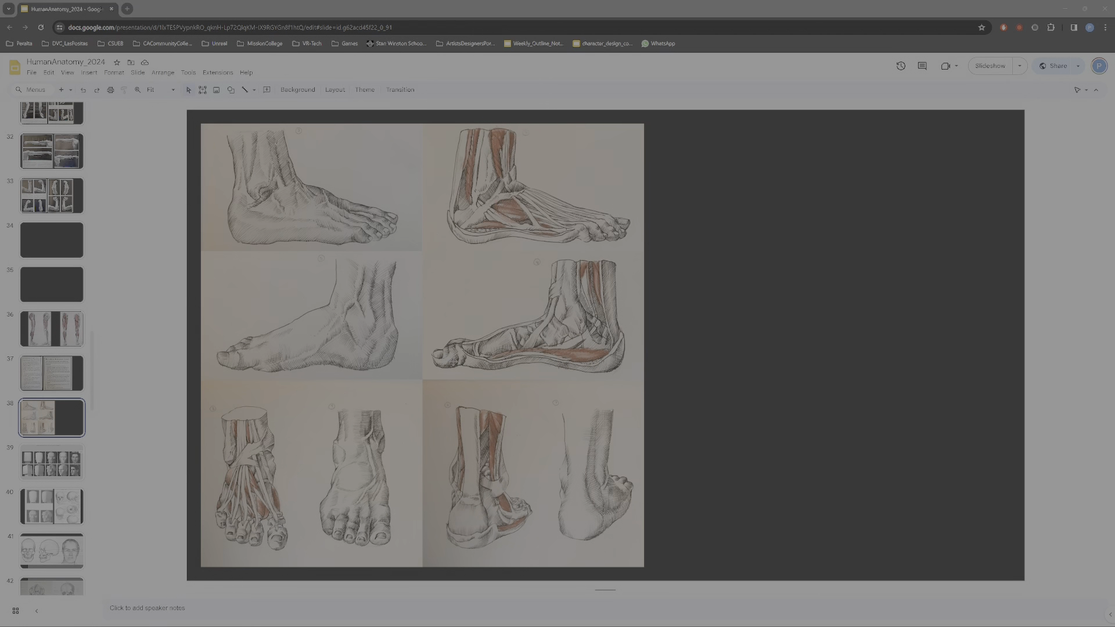
key(alt+z)
key(alt+Tab)
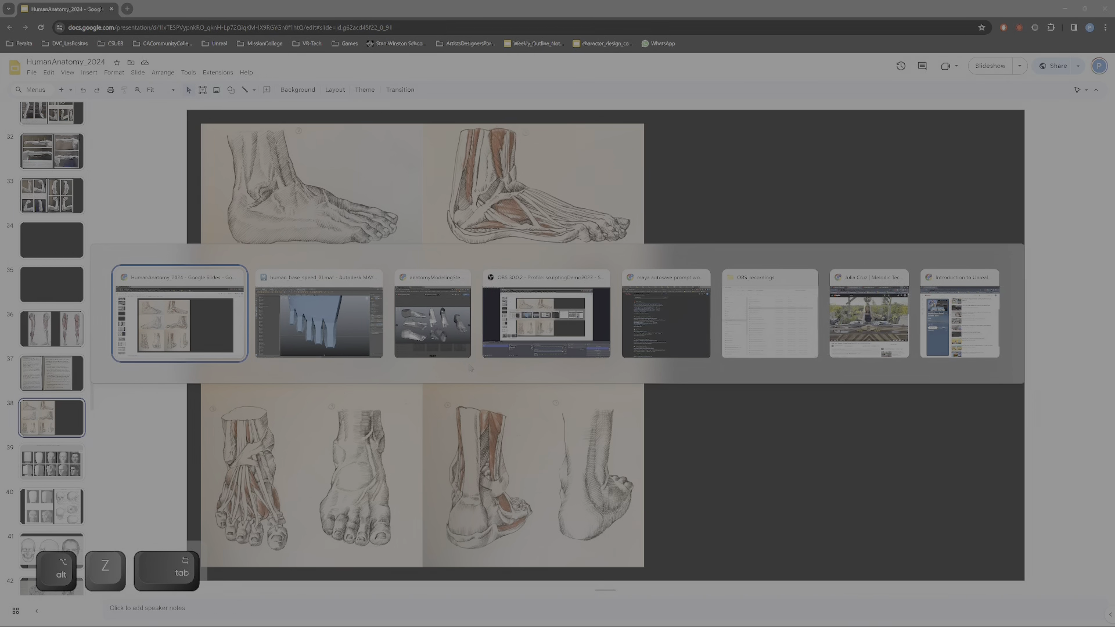
key(alt+Tab)
Move the big toe's edge loops one by one back toward the foot to respace its joints, and preview the mesh smoothed.
alt+drag(660, 440, 657, 443)
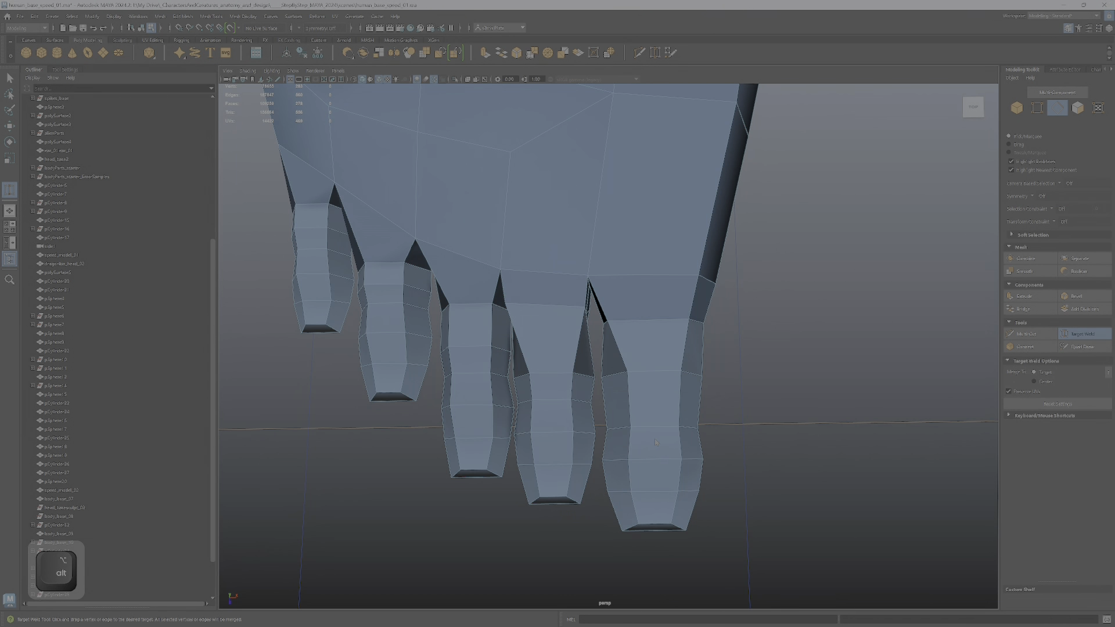
right_drag(656, 440, 657, 425)
key(q)
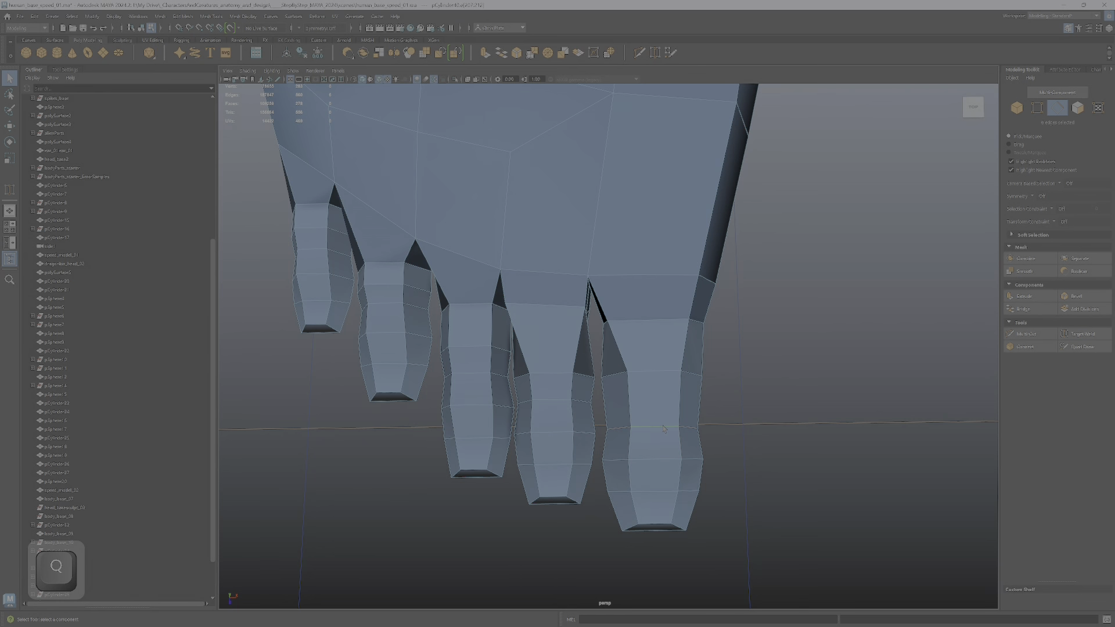
key(w)
drag(651, 453, 657, 437)
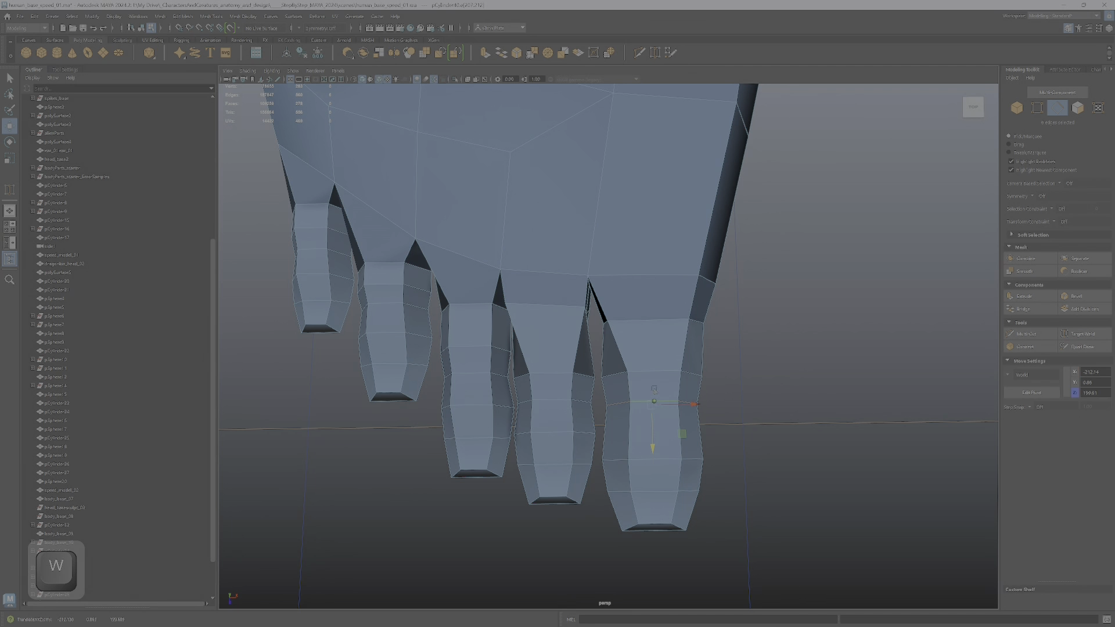
double_click(651, 374)
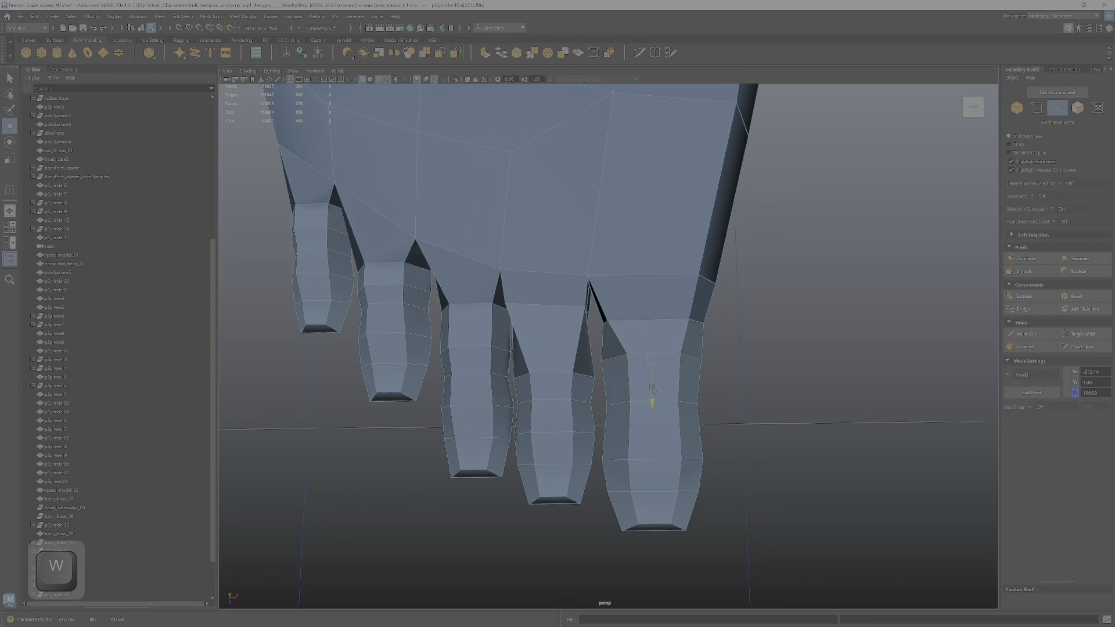
double_click(646, 461)
drag(650, 476, 658, 465)
click(639, 494)
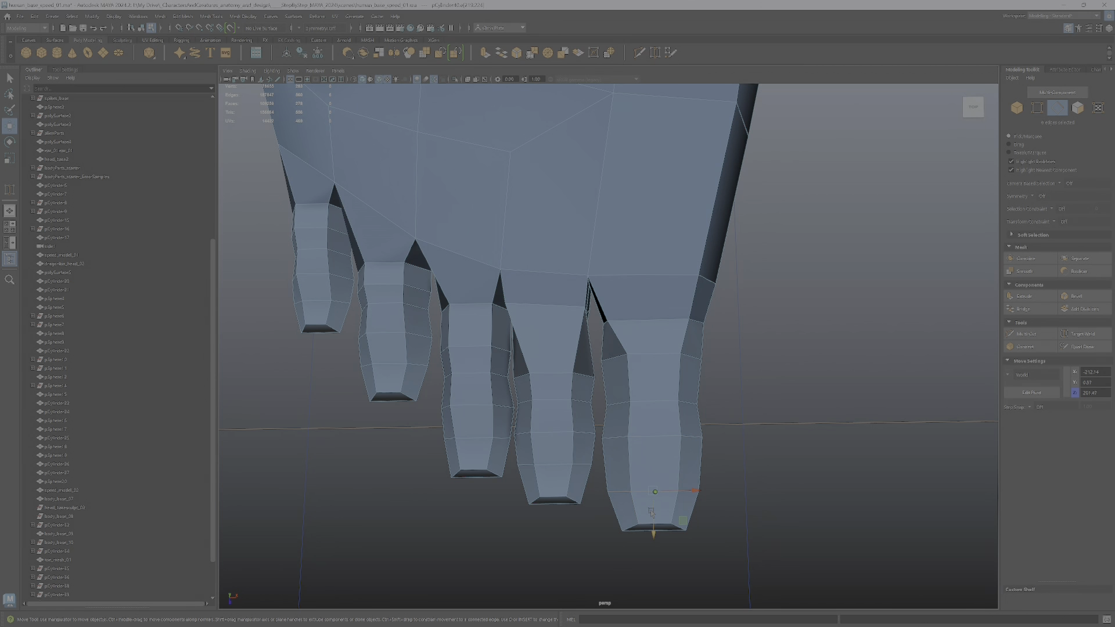
drag(652, 512, 599, 394)
key(3)
key(1)
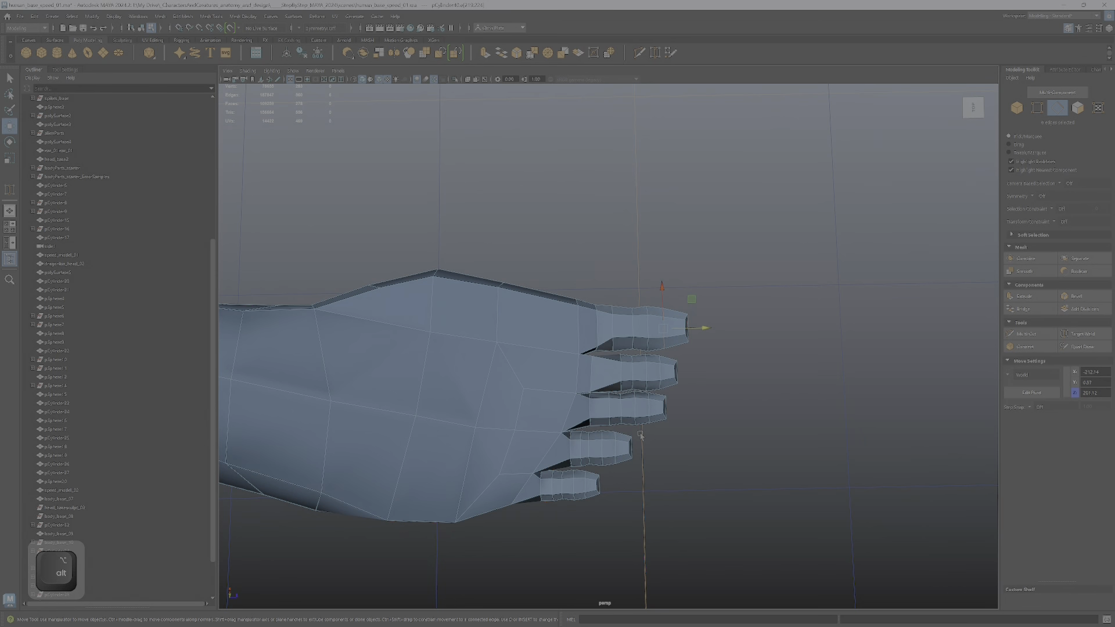
Switch to face editing, select the little toe's faces, and move the toe back toward the foot to shorten its stub.
alt+drag(623, 463, 620, 446)
right_drag(603, 383, 602, 470)
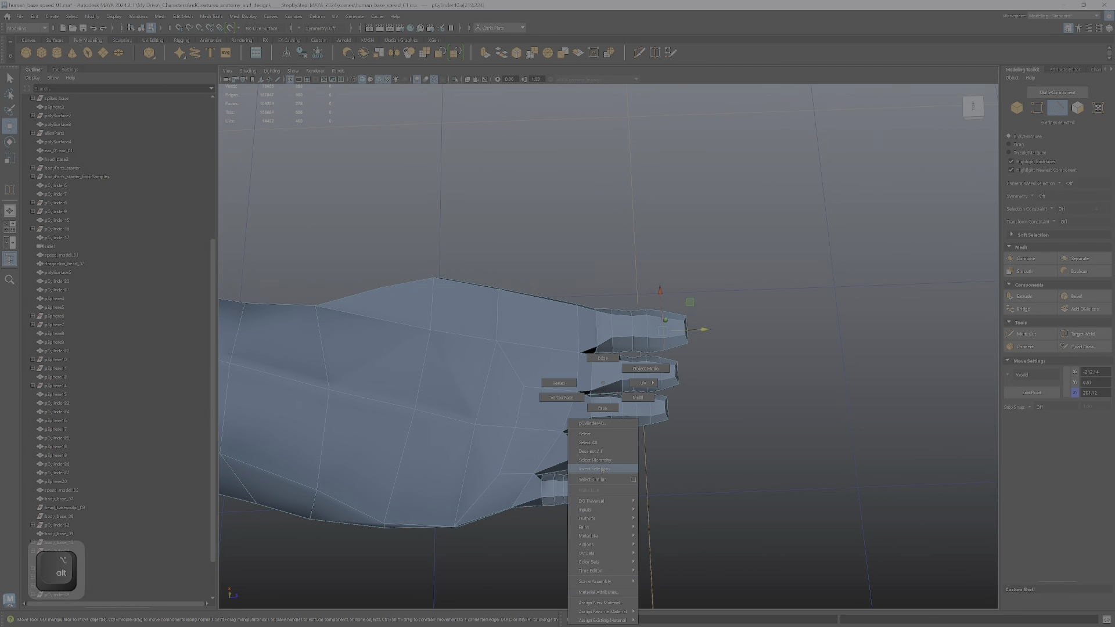
right_drag(612, 410, 613, 410)
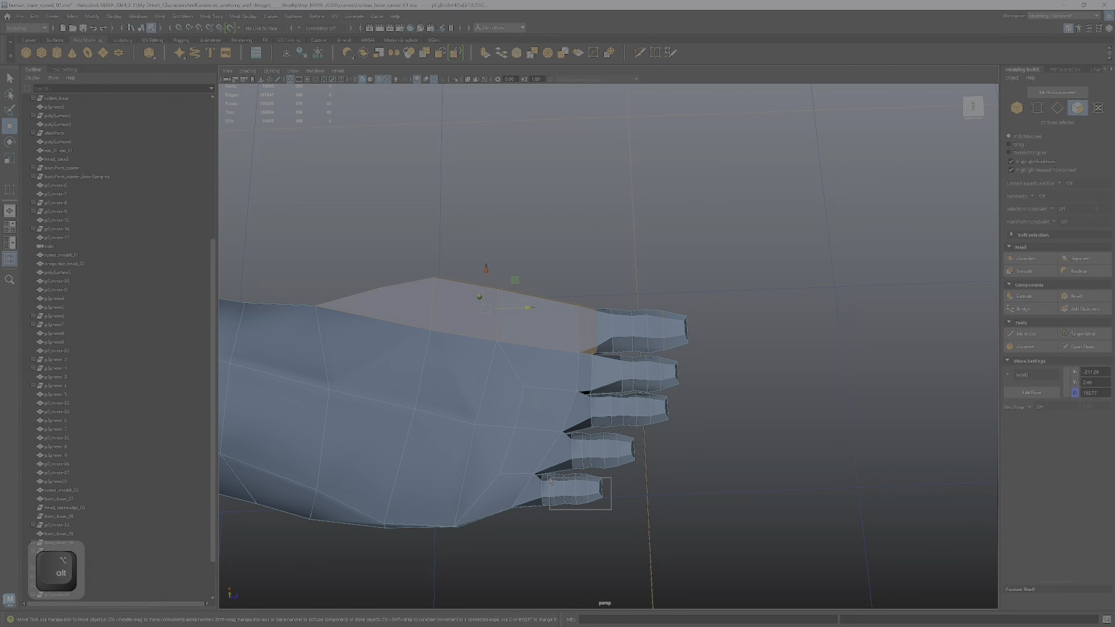
drag(551, 475, 552, 441)
Switch to vertex editing and move the vertex between the little and fourth toes back toward the ankle.
scroll(560, 407, up, 1)
right_drag(565, 383, 531, 405)
click(561, 459)
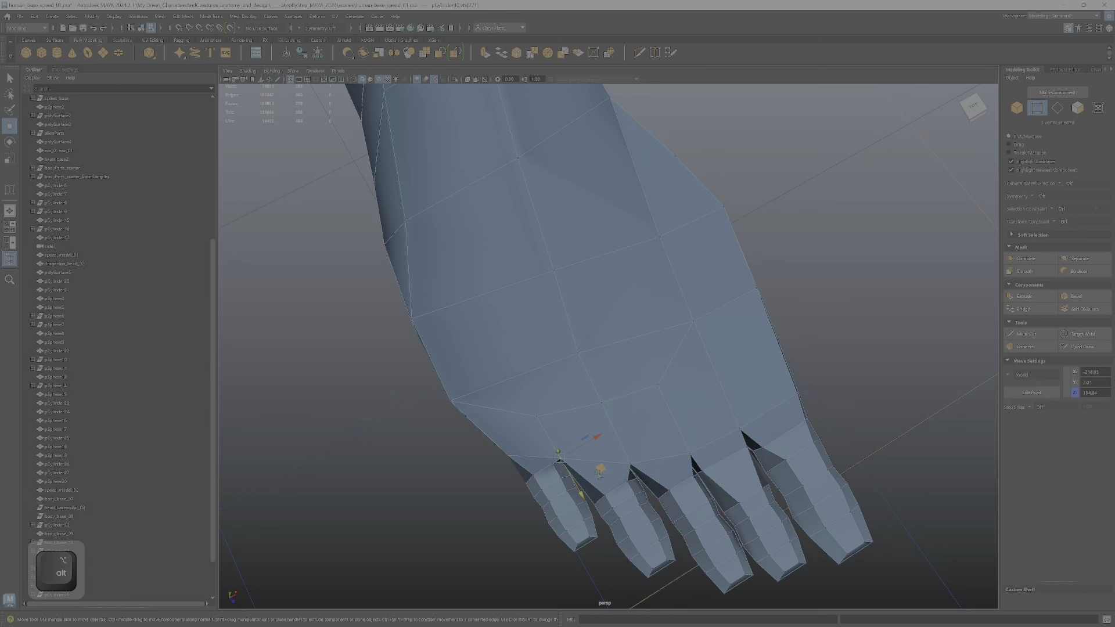
middle_drag(601, 469, 598, 460)
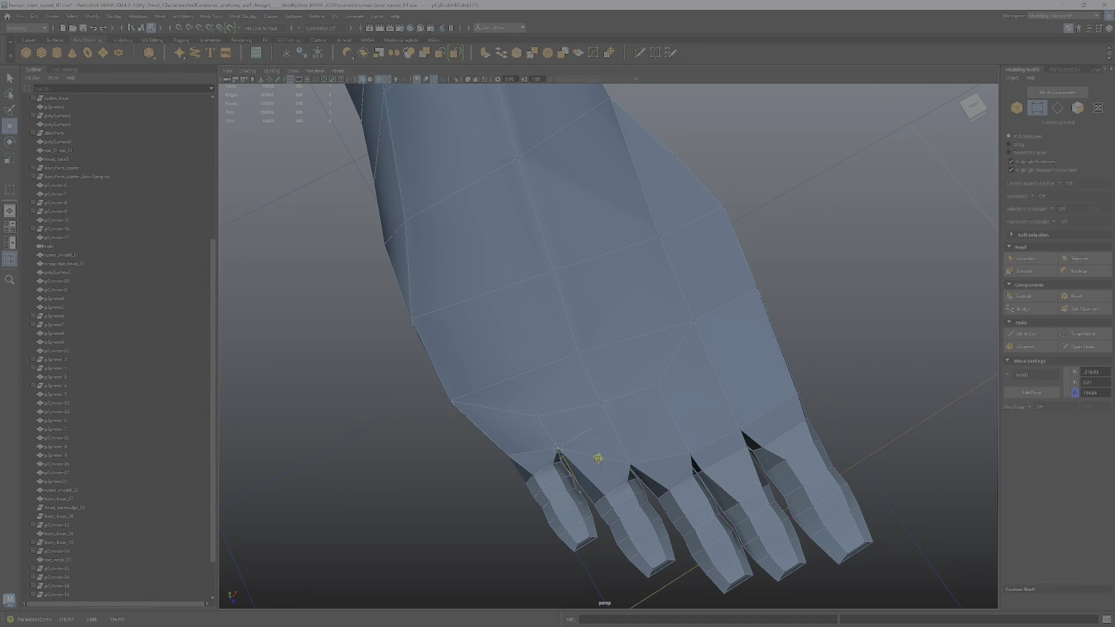
alt+drag(598, 460, 542, 278)
alt+drag(304, 538, 627, 332)
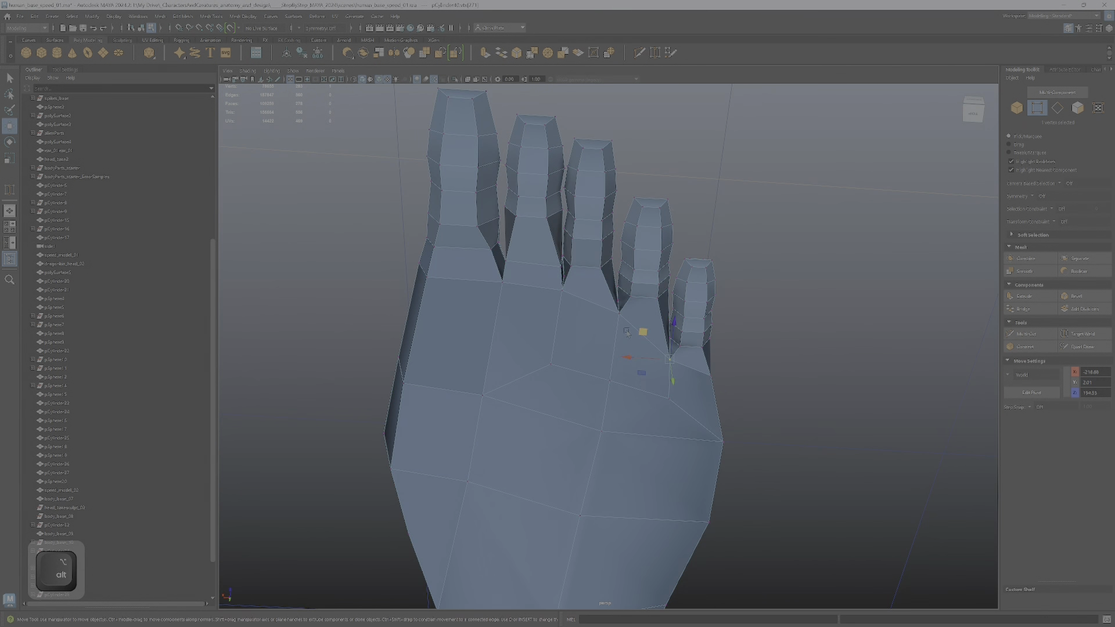
Select the row of vertices behind the first four toes, move them back toward the ankle, and preview the mesh smoothed.
click(619, 319)
ctrl+shift+click(560, 291)
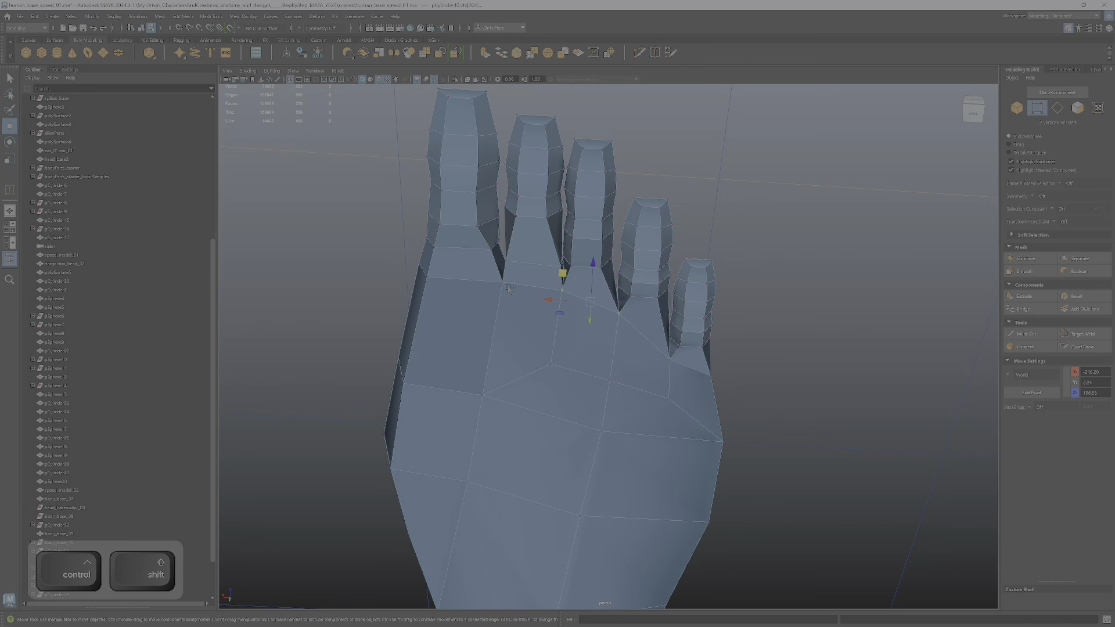
alt+drag(525, 295, 617, 319)
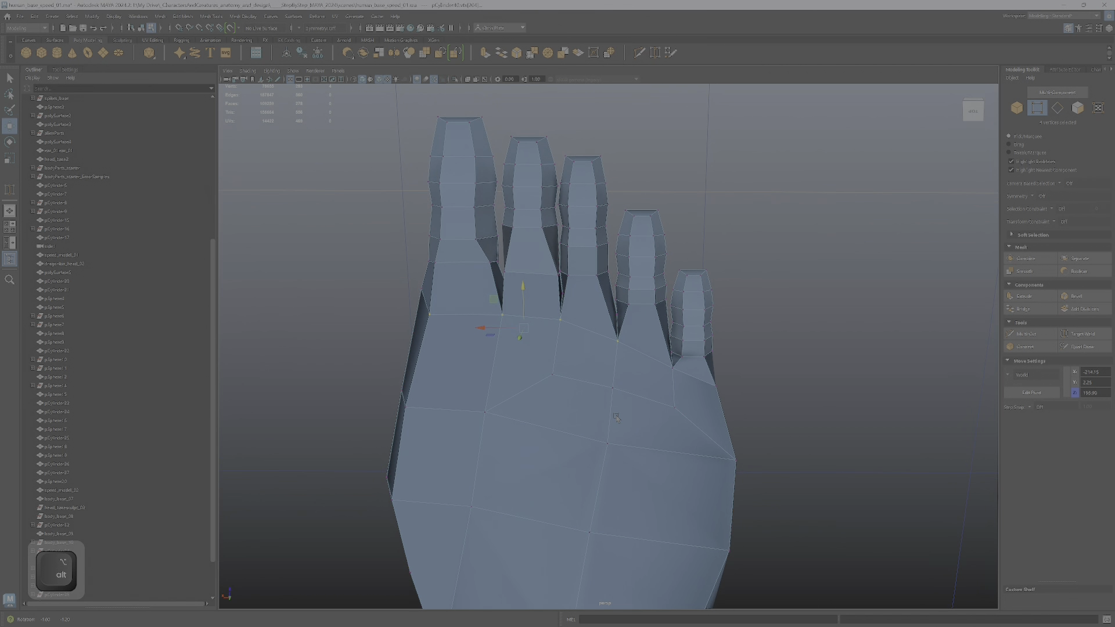
key(3)
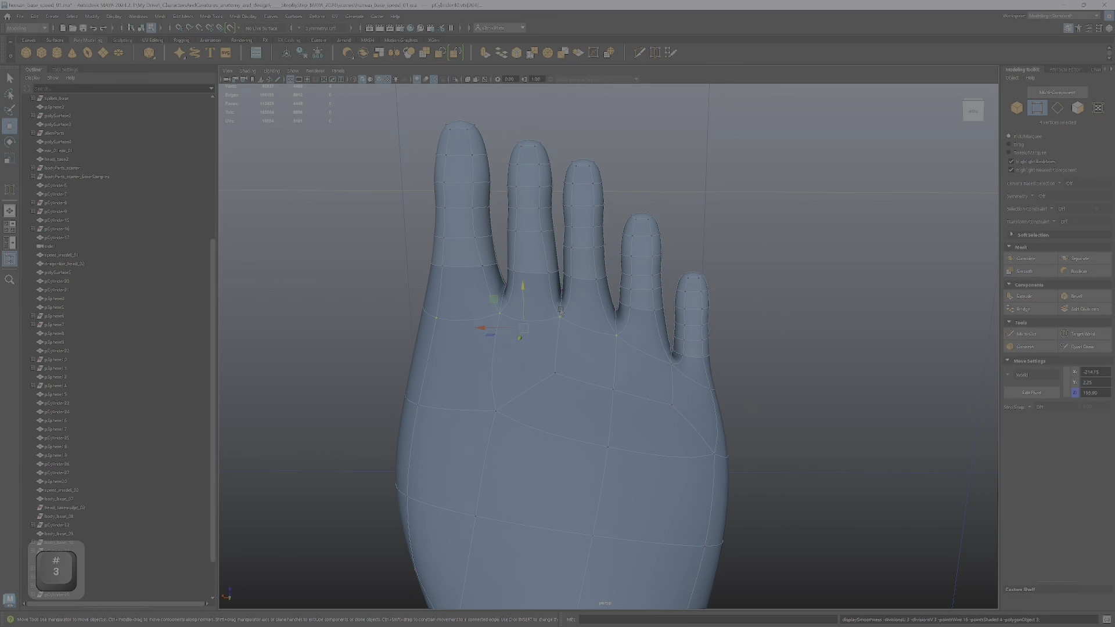
key(1)
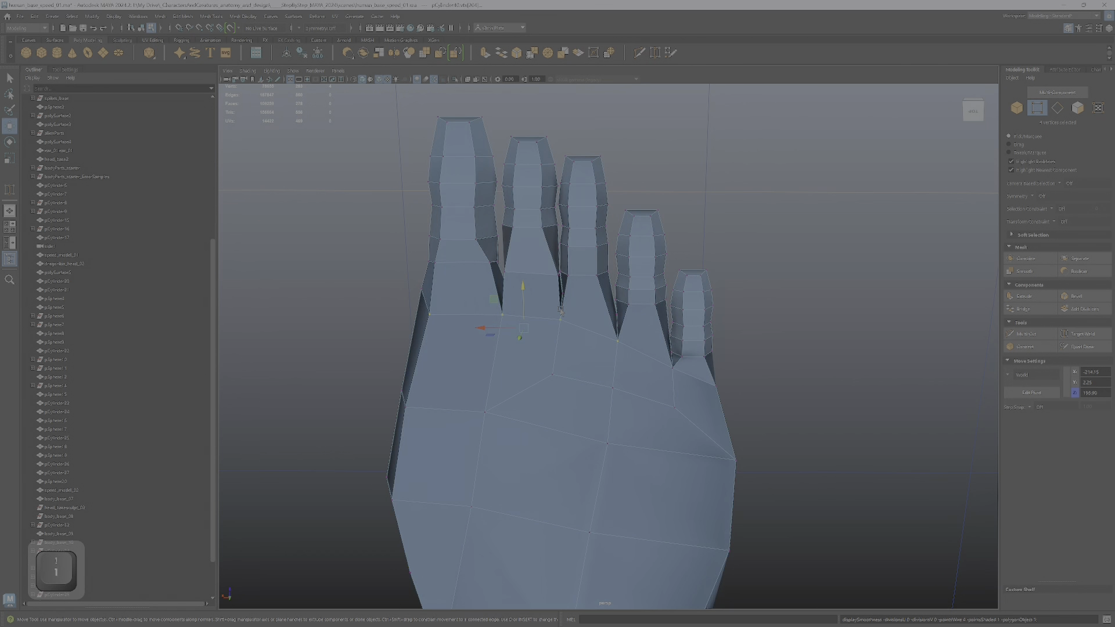
Select the faces of the fourth toe and of the middle toe in turn, and move each toe back toward the foot.
alt+middle_drag(646, 339, 644, 384)
alt+drag(624, 336, 628, 331)
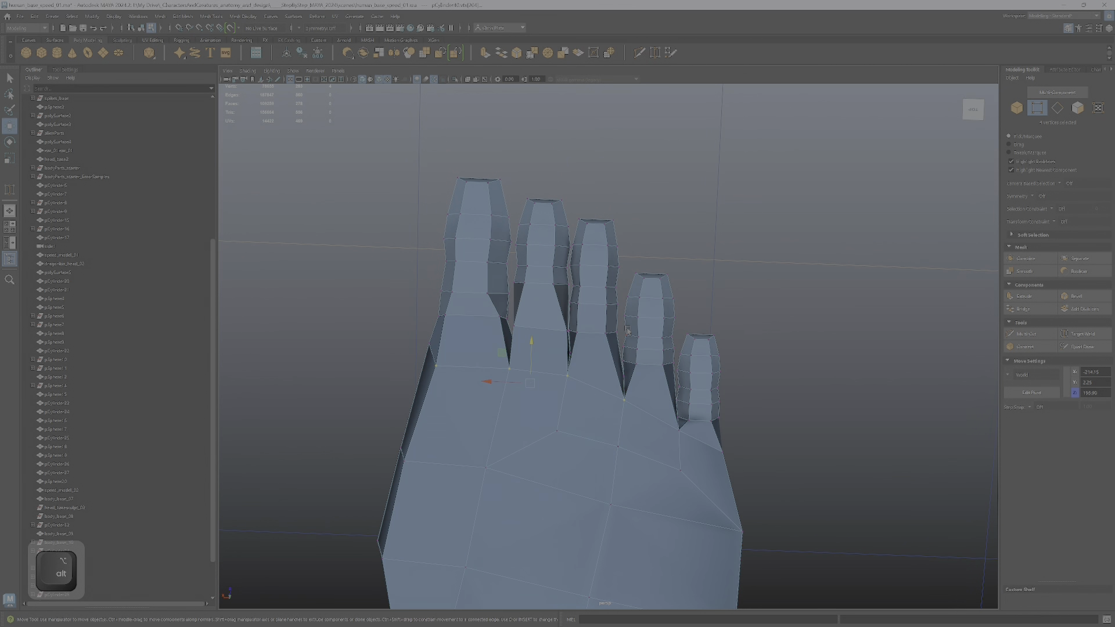
right_drag(628, 331, 629, 359)
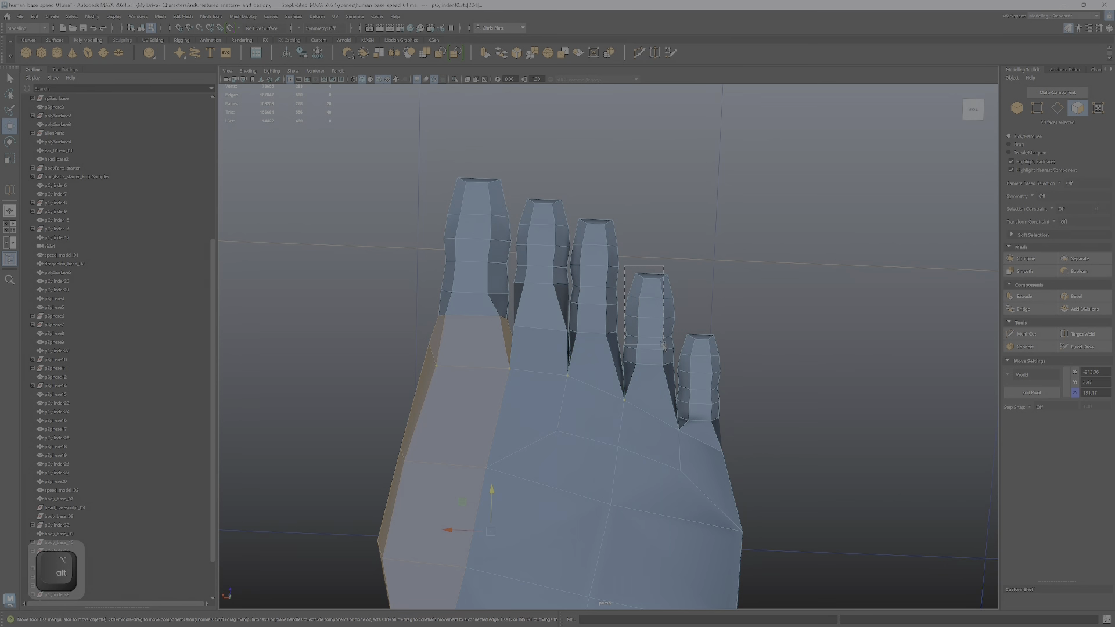
drag(673, 359, 674, 359)
drag(651, 297, 649, 320)
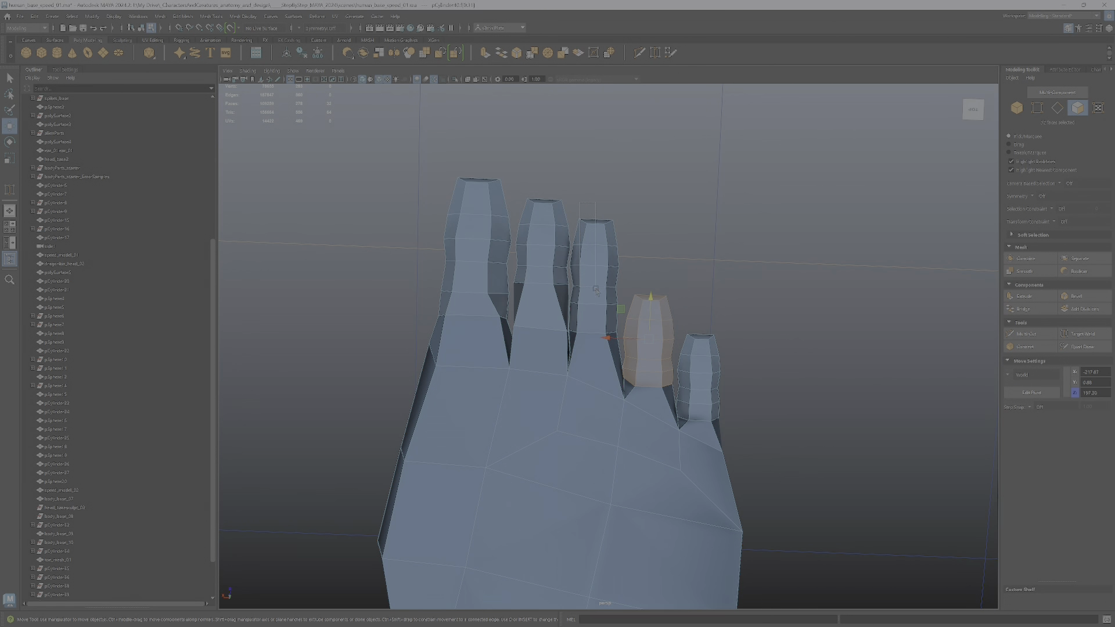
drag(613, 322, 612, 323)
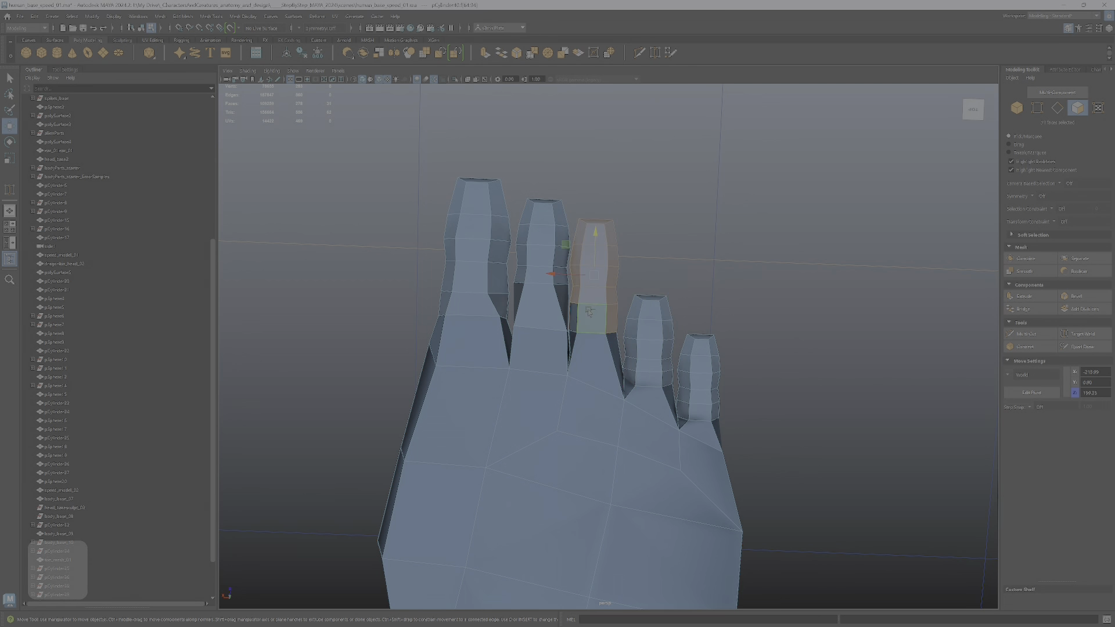
drag(593, 248, 570, 279)
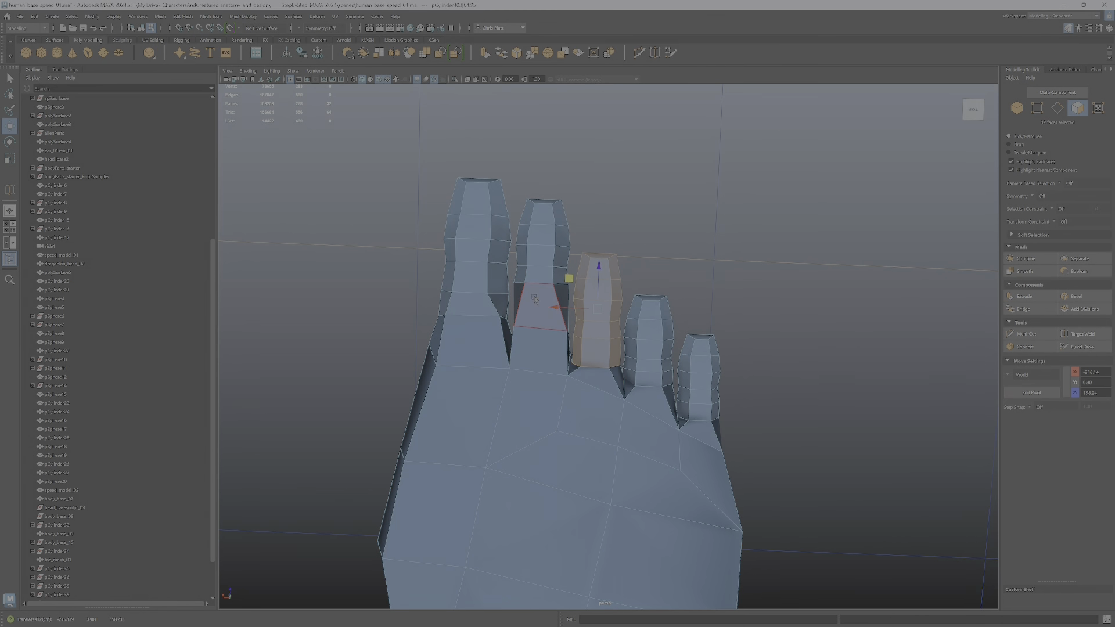
Switch to edge editing and adjust the edge across the top of the second toe's base using the Slide Edge and Move tools.
right_drag(532, 300, 537, 286)
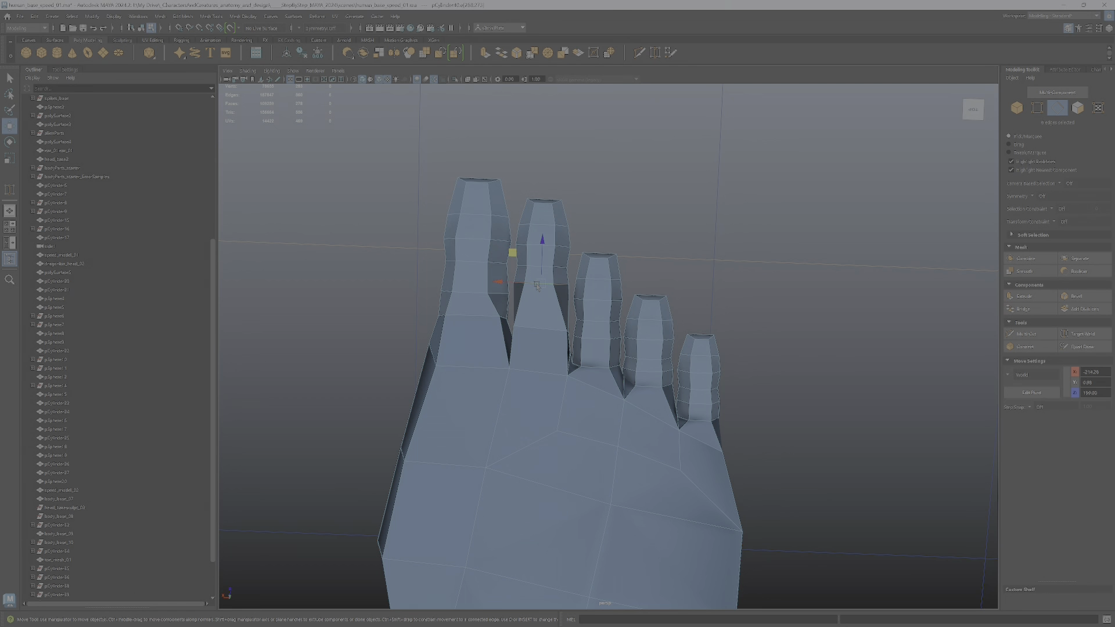
click(184, 17)
click(256, 154)
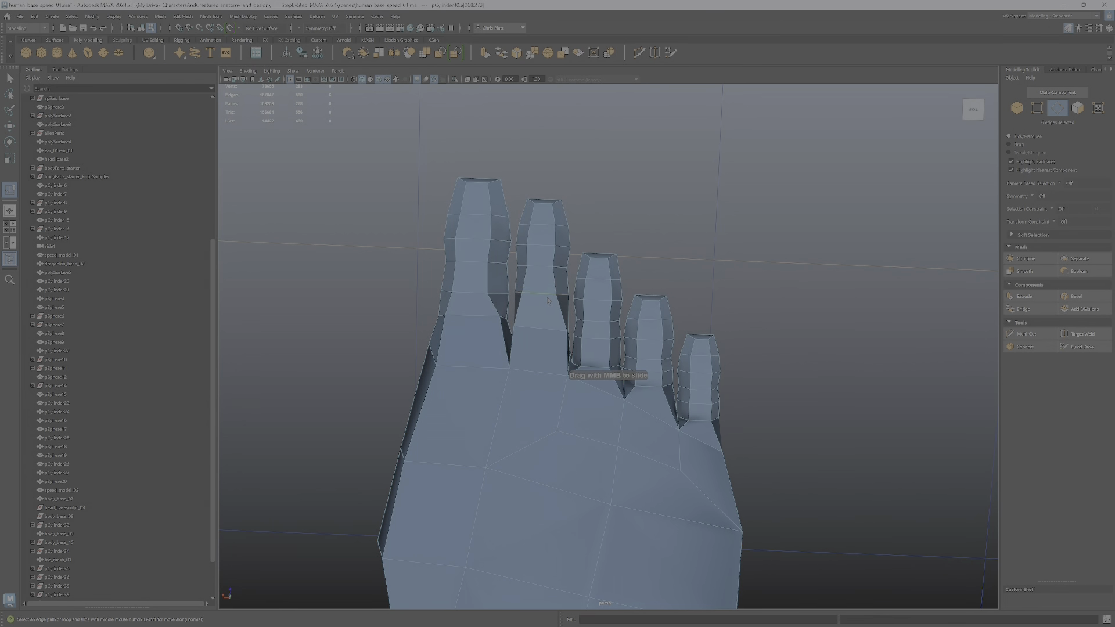
click(532, 327)
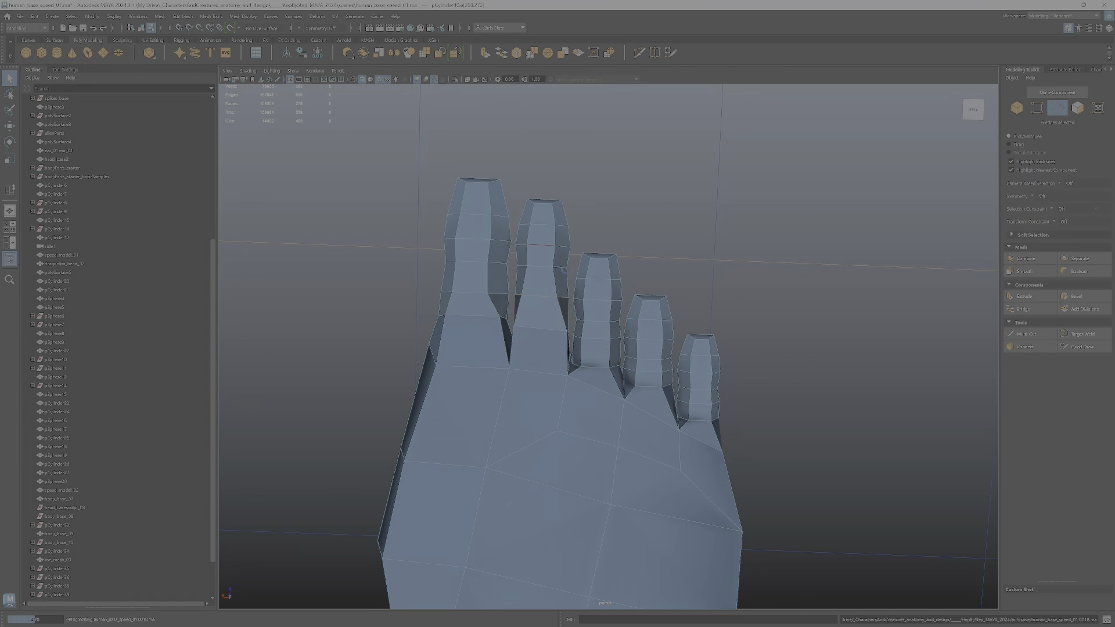
click(549, 328)
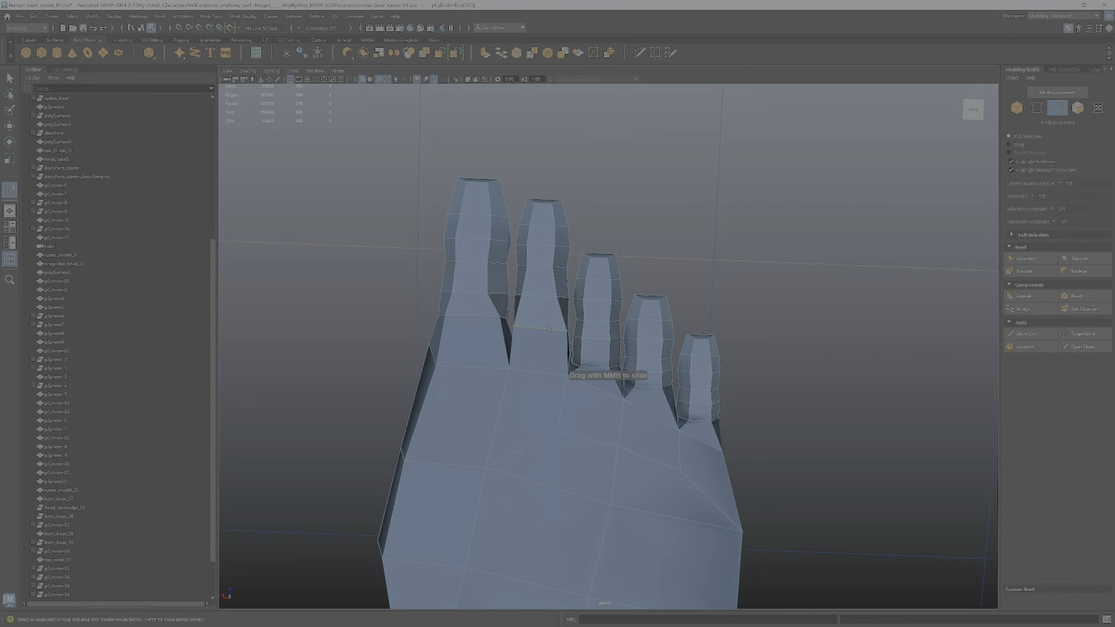
key(w)
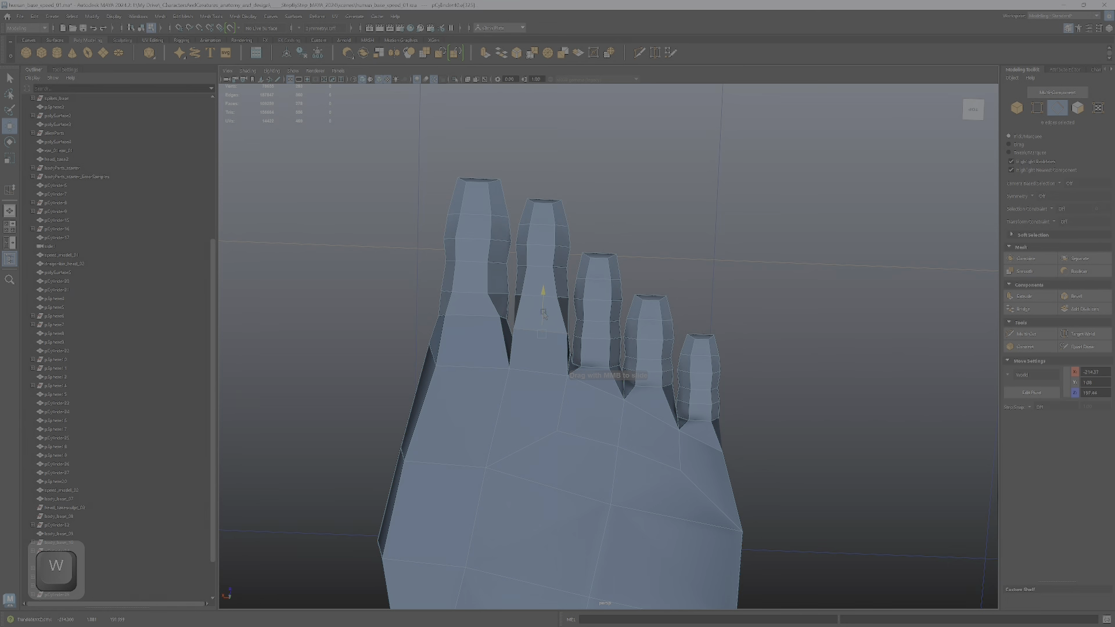
mouse_move(541, 321)
alt+mouse_down()
mouse_move(568, 414)
mouse_move(538, 315)
mouse_move(539, 327)
mouse_move(548, 312)
alt+mouse_up()
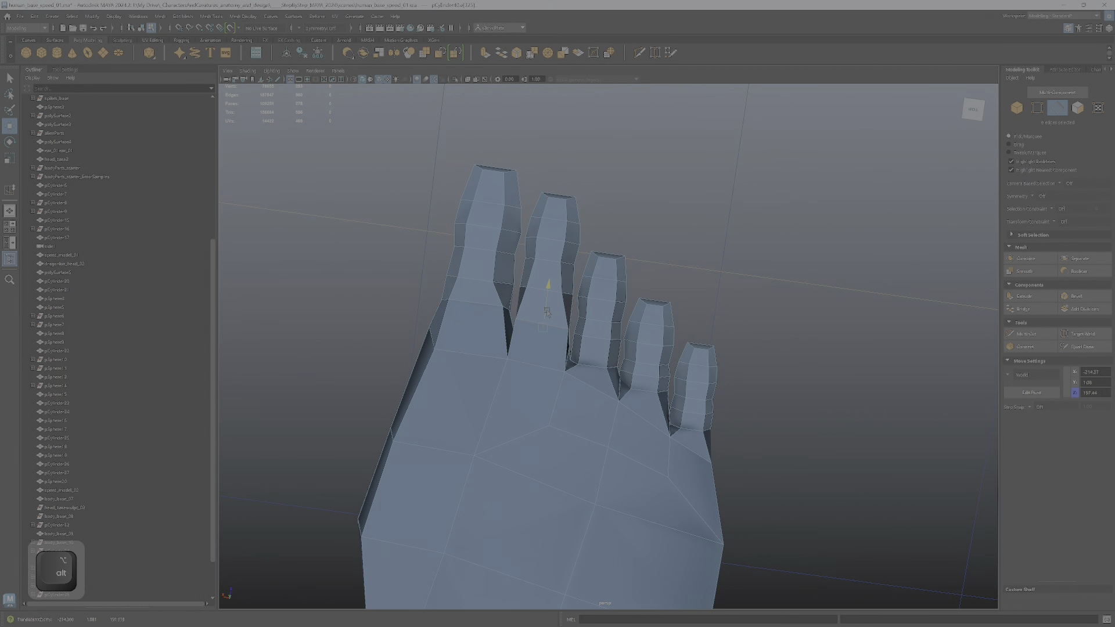
click(546, 313)
Move the underside edges at the base of the middle toe and of the fourth toe slightly toward the toe tips.
alt+drag(510, 360, 579, 318)
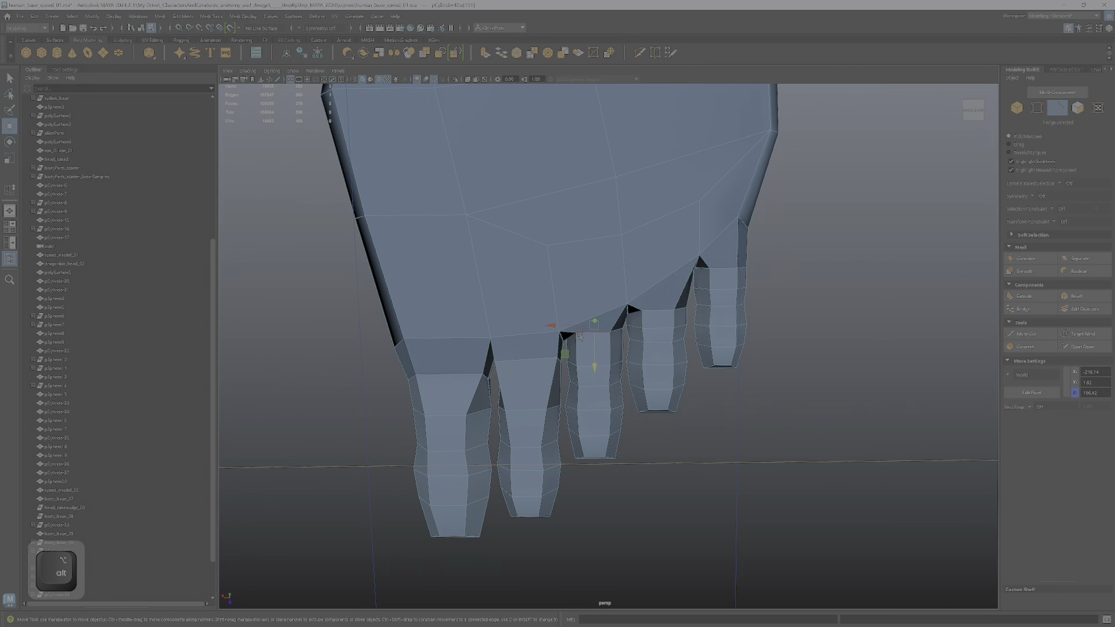
drag(590, 353, 608, 344)
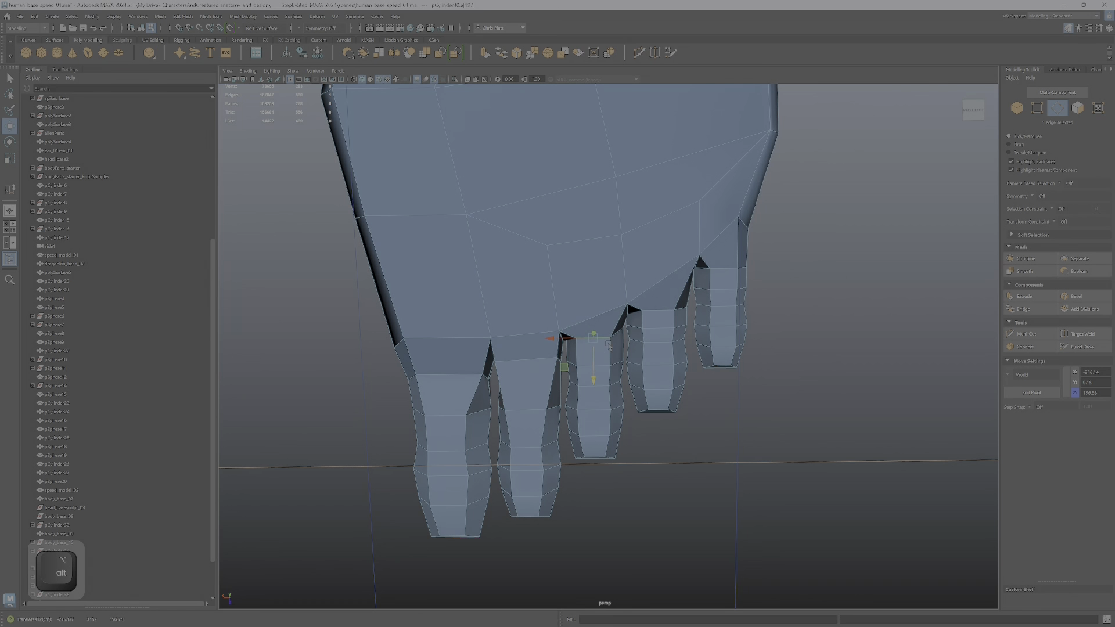
click(656, 312)
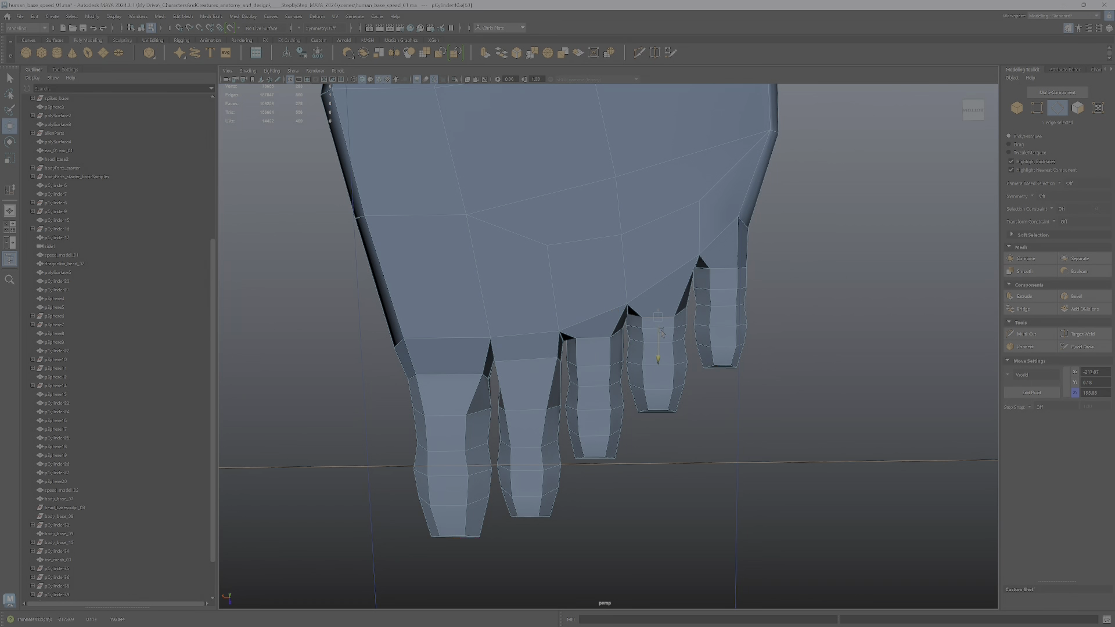
Switch to vertex editing, select the two top vertices at the second toe's base, and scale them closer together across the toe.
alt+drag(686, 269, 712, 330)
alt+right_drag(713, 331, 772, 340)
alt+middle_drag(772, 339, 824, 299)
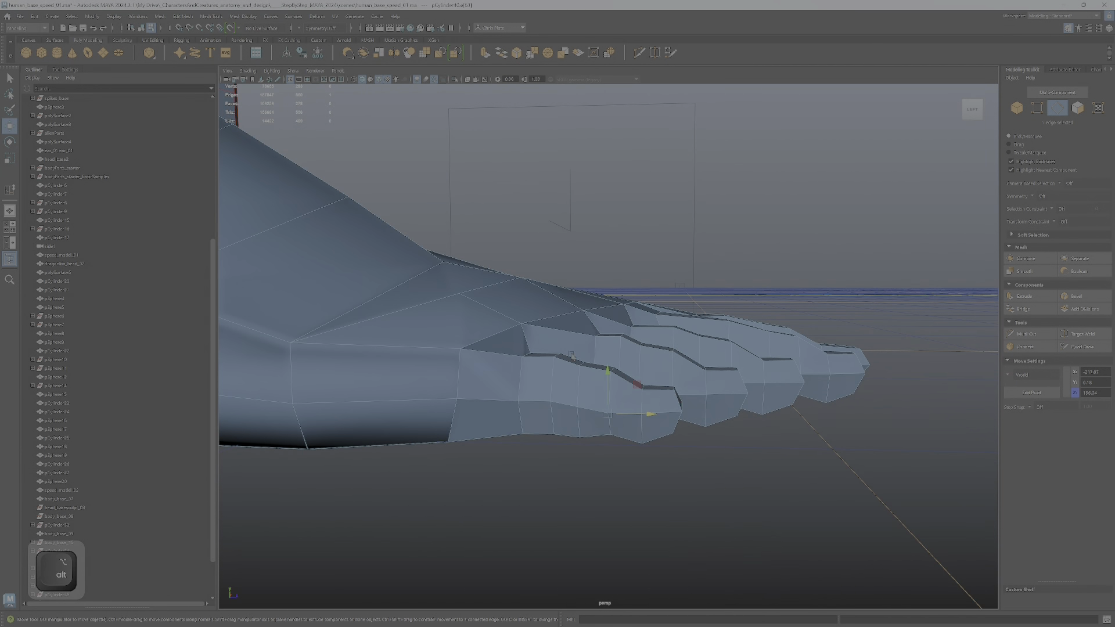
alt+drag(706, 343, 594, 346)
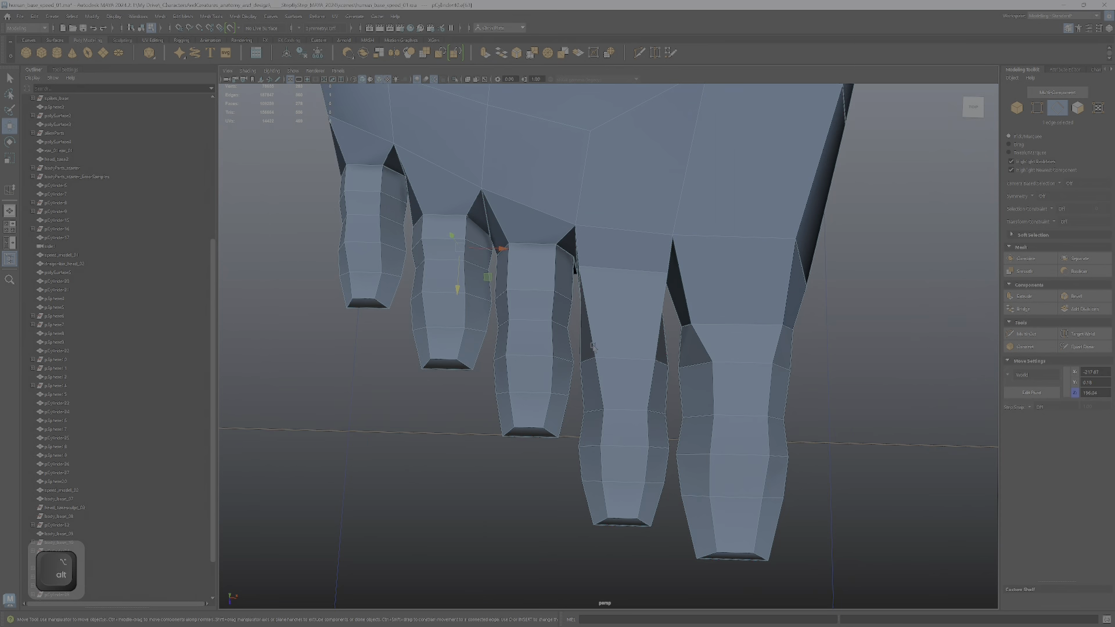
right_drag(601, 289, 580, 276)
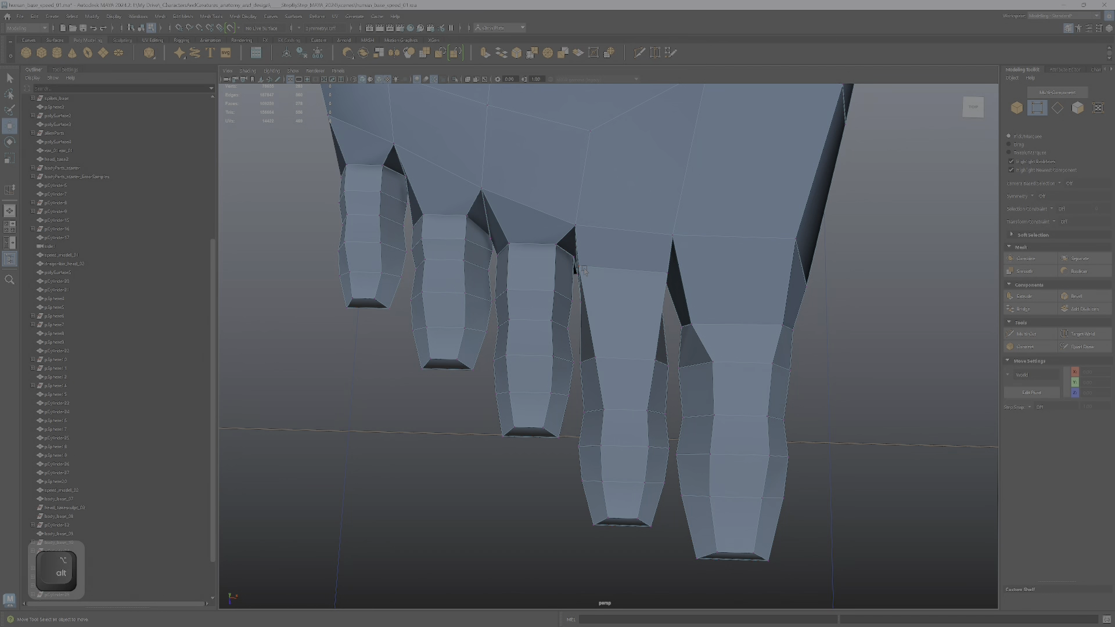
click(582, 269)
ctrl+shift+click(669, 274)
key(r)
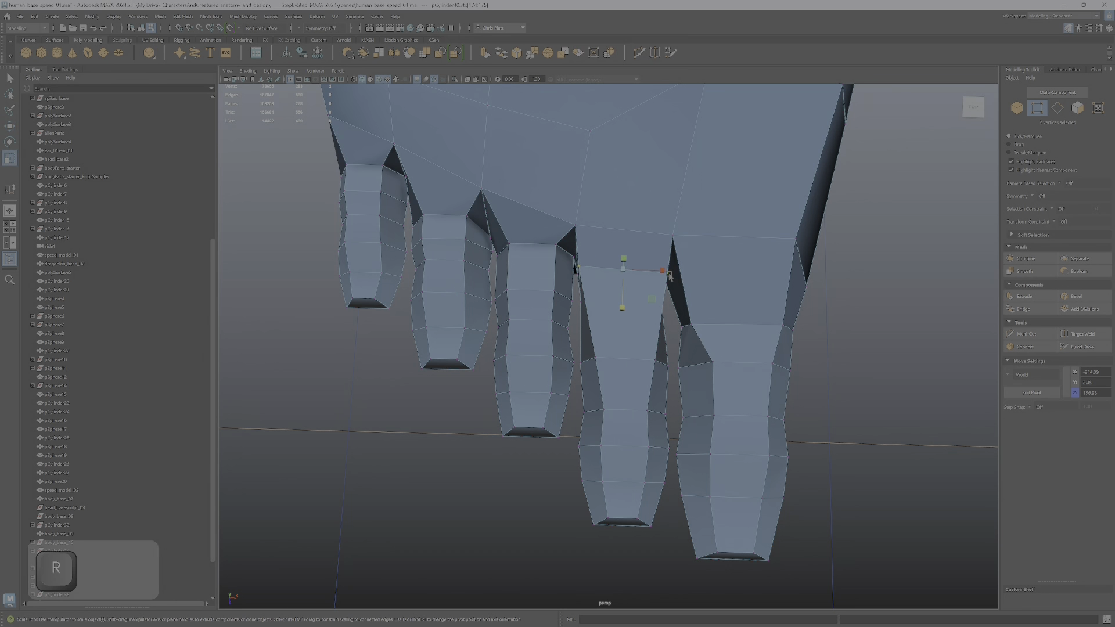
drag(669, 274, 606, 395)
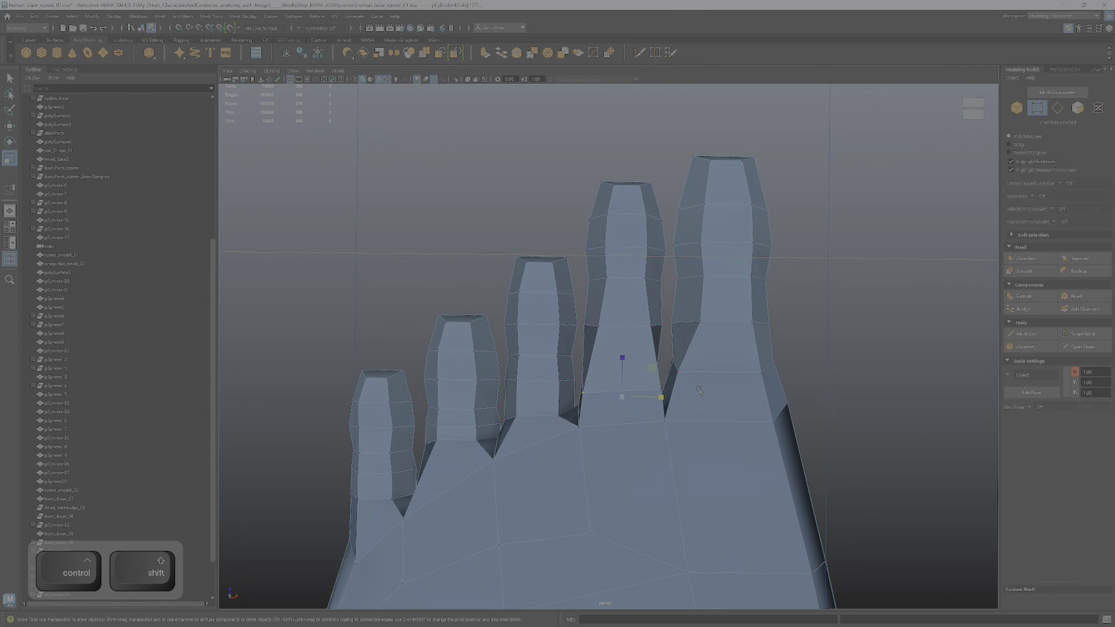
Select the two underside vertices at the second toe's base and scale them closer together across the toe.
ctrl+shift+click(650, 391)
ctrl+shift+click(668, 400)
drag(663, 393, 740, 406)
alt+right_drag(739, 406, 658, 421)
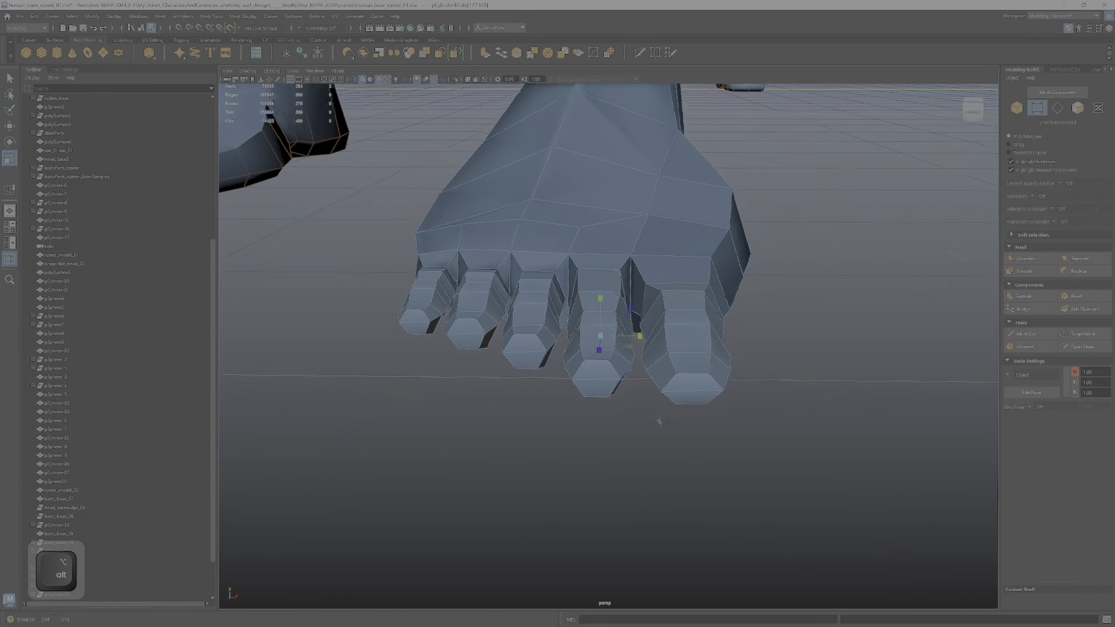
Switch to face editing, select the faces of the second toe and of the big toe in turn, and move each back toward the foot.
alt+drag(658, 421, 610, 444)
alt+middle_drag(610, 444, 624, 431)
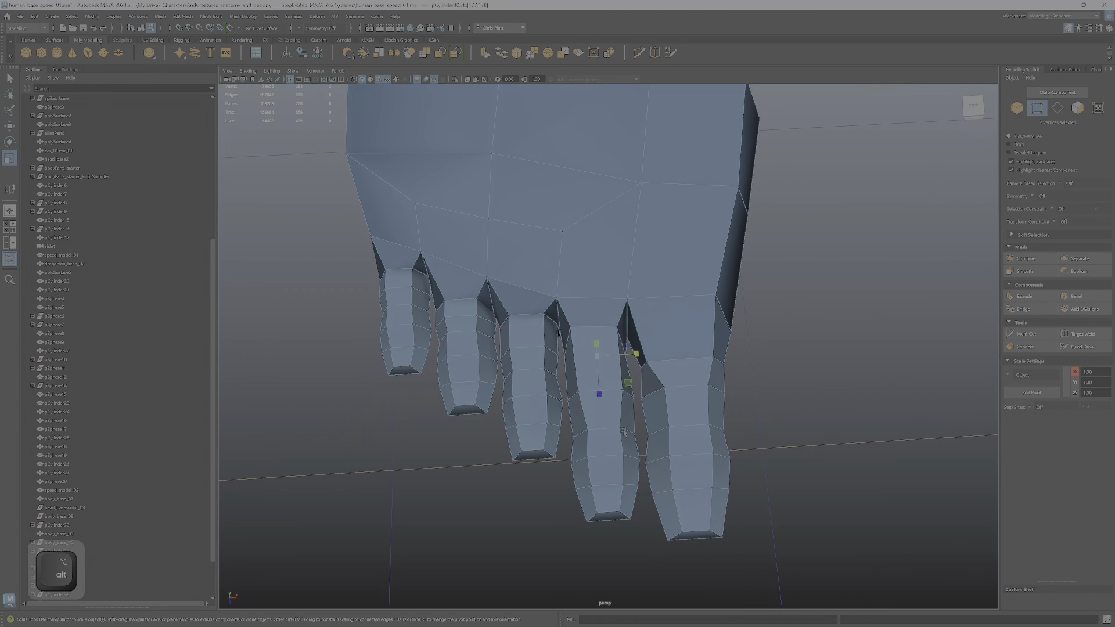
alt+drag(623, 432, 620, 444)
right_drag(620, 443, 620, 408)
alt+drag(623, 436, 618, 449)
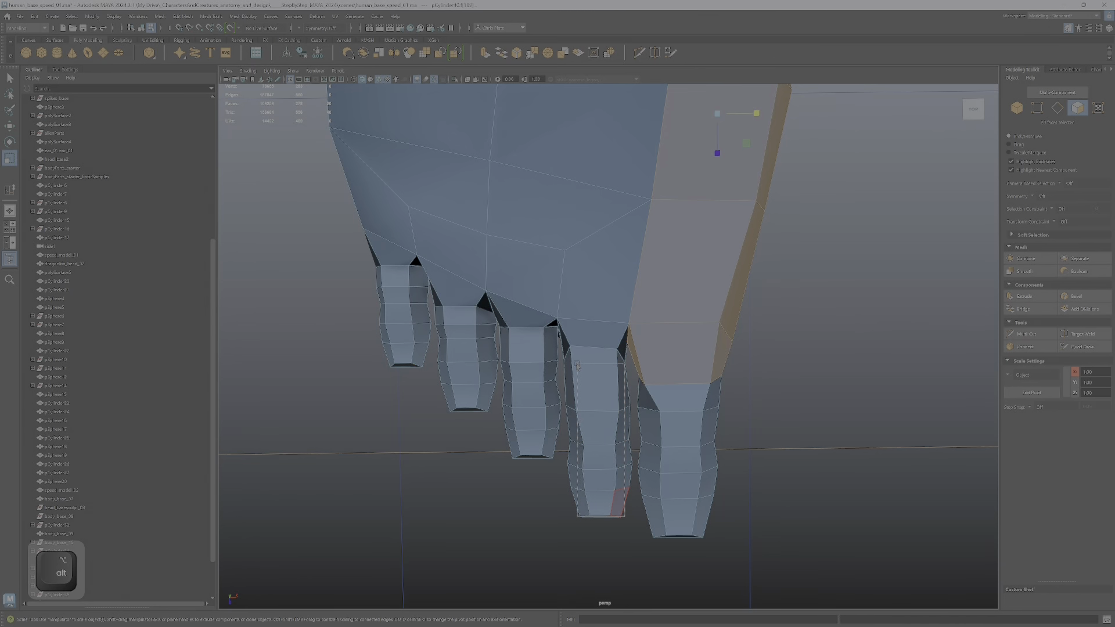
drag(573, 370, 548, 254)
key(w)
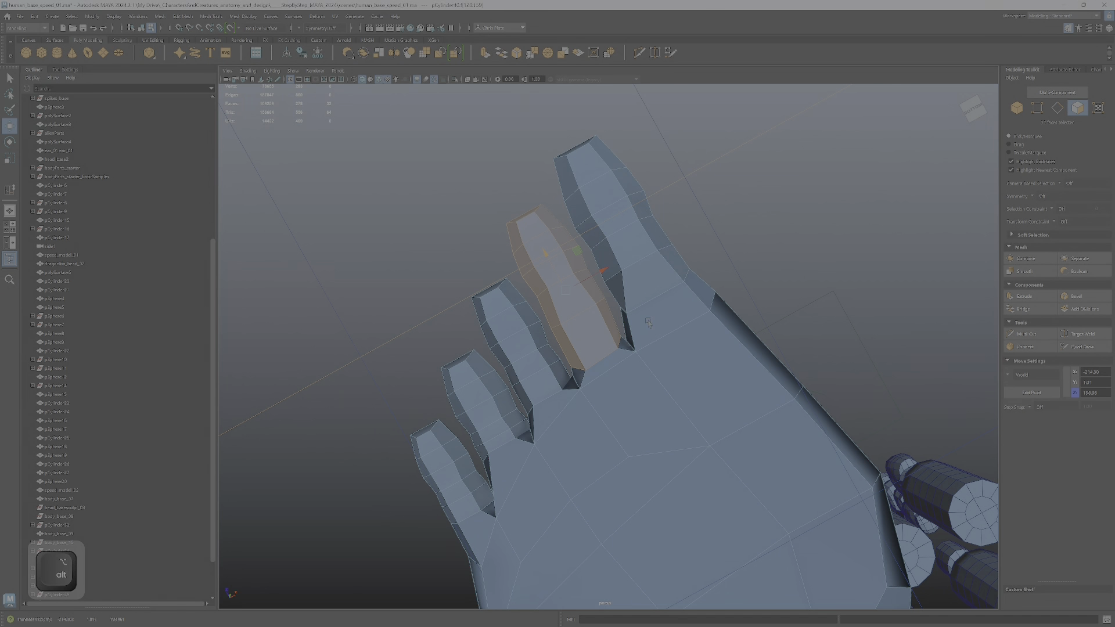
alt+drag(633, 313, 648, 433)
drag(722, 519, 618, 398)
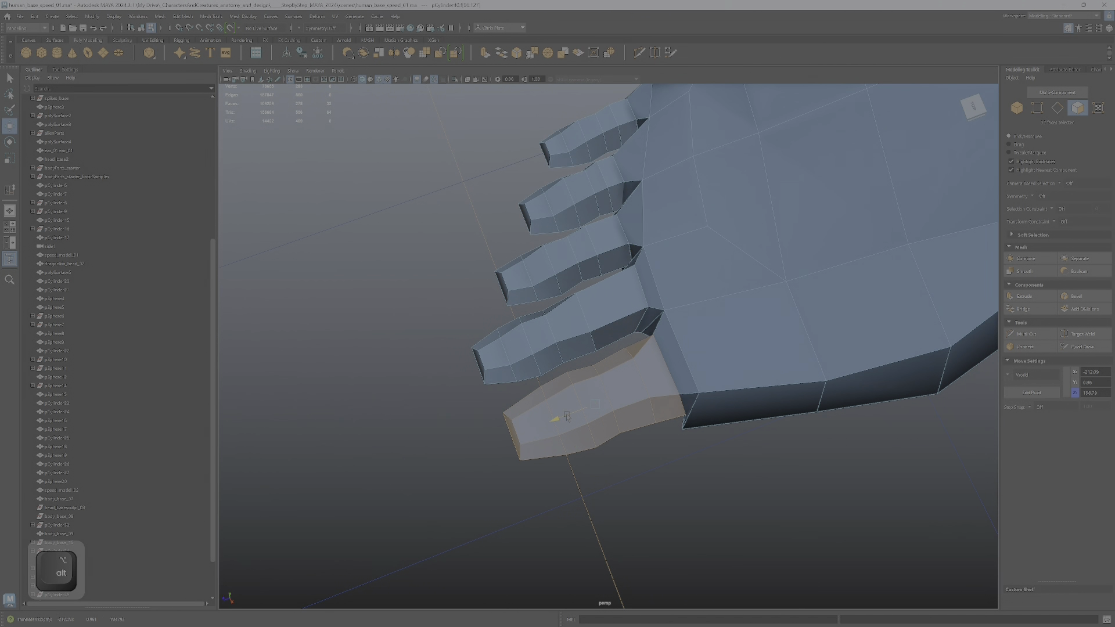
Switch to vertex editing and adjust the lower vertices where the big toe joins the foot's inner side, undoing a stray move.
alt+drag(557, 416, 648, 298)
right_click(647, 298)
click(616, 296)
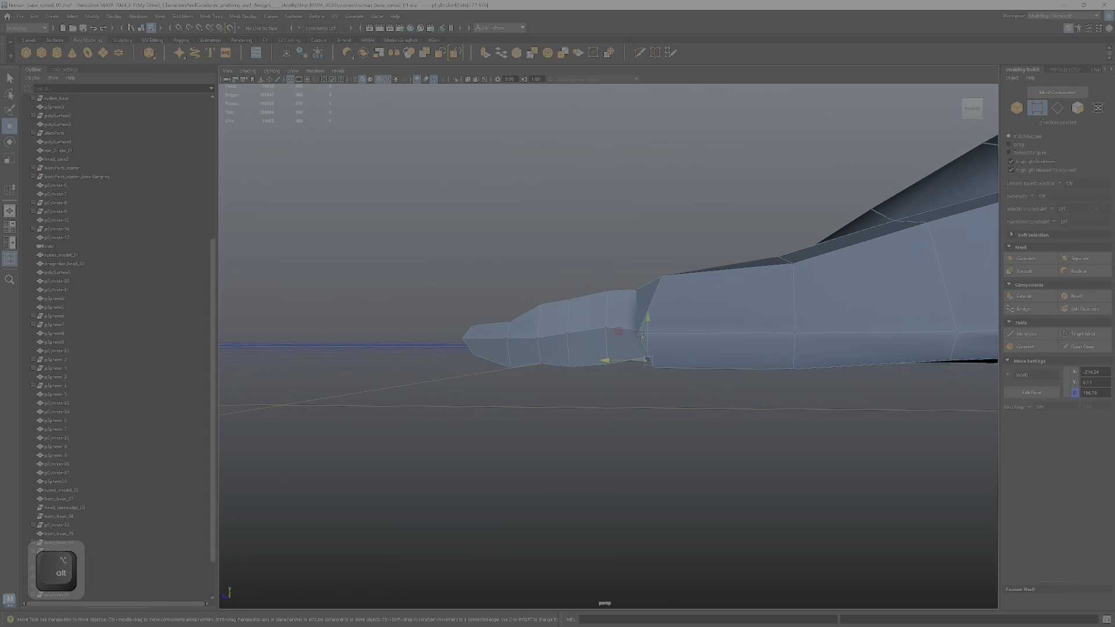
drag(626, 336, 728, 353)
click(653, 369)
key(shift+z)
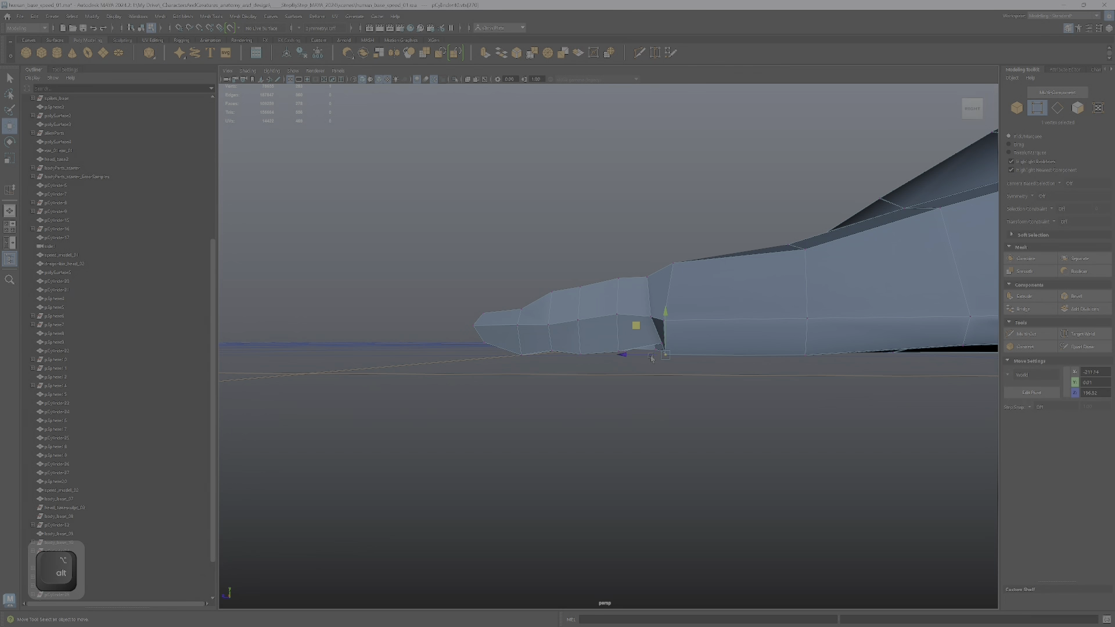
key(ctrl+z)
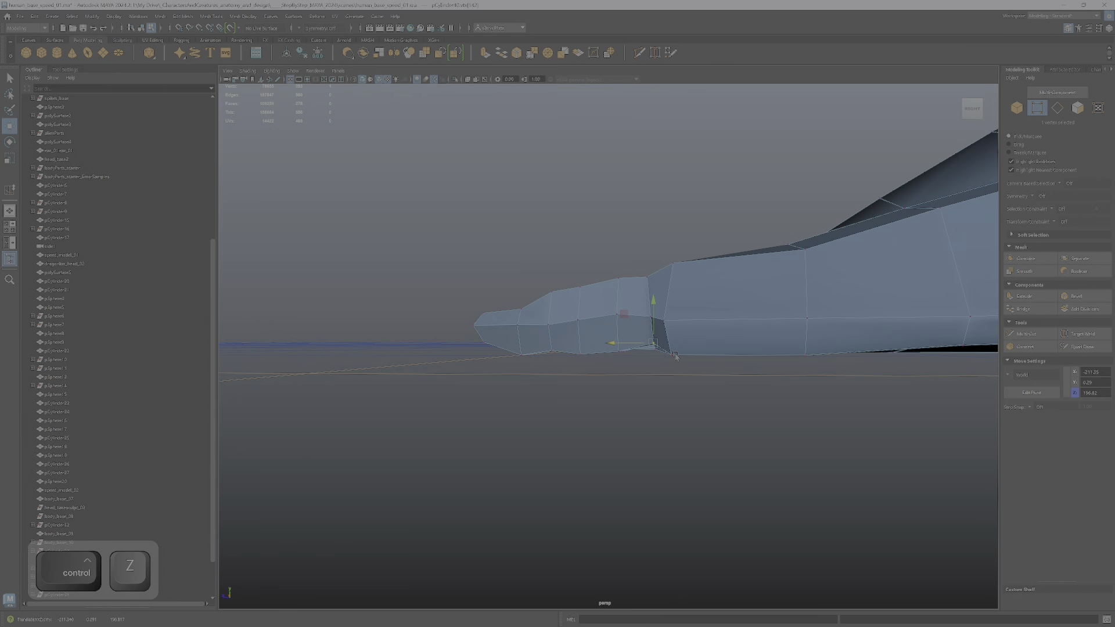
Switch to face editing, select the big toe's front faces, scale them up to widen the toe, and reposition them along its length.
alt+drag(671, 354, 718, 397)
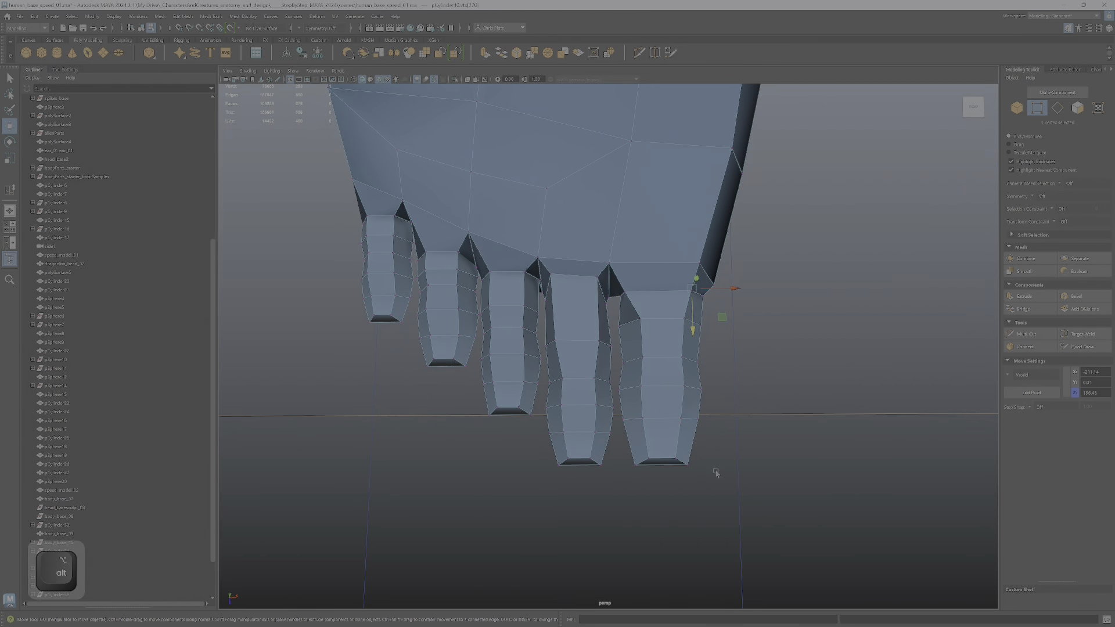
right_drag(659, 383, 658, 469)
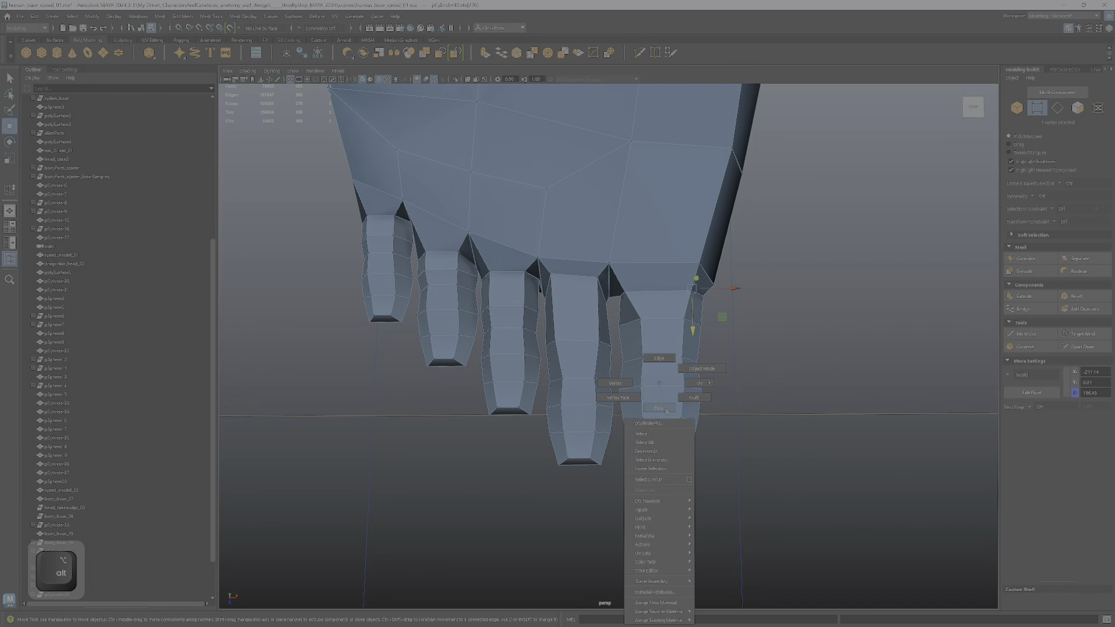
right_drag(666, 412, 666, 411)
drag(704, 487, 649, 356)
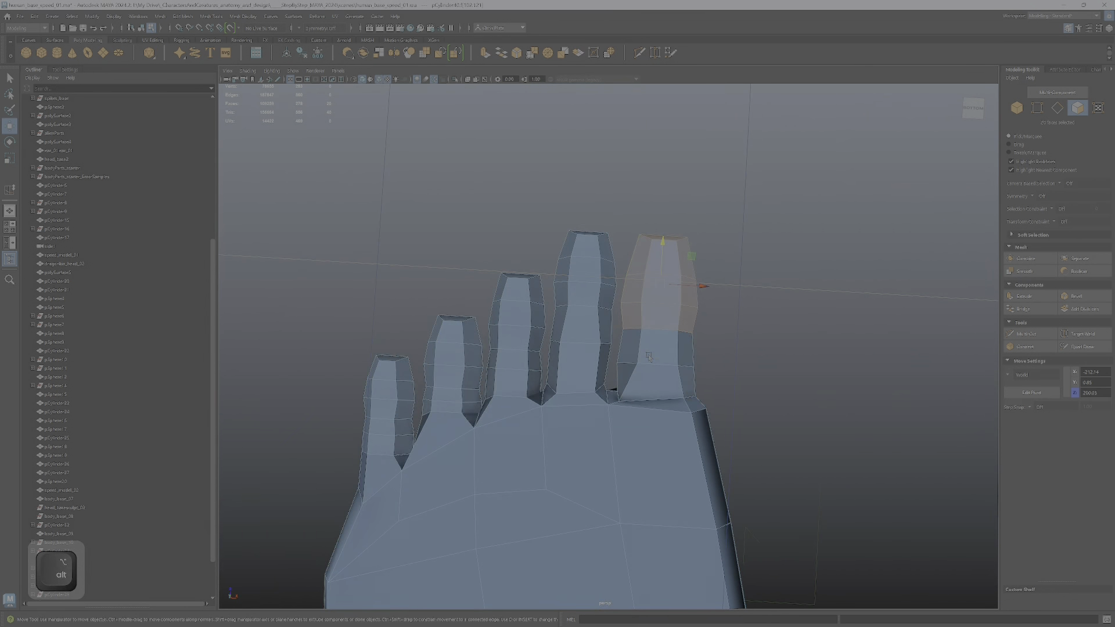
key(r)
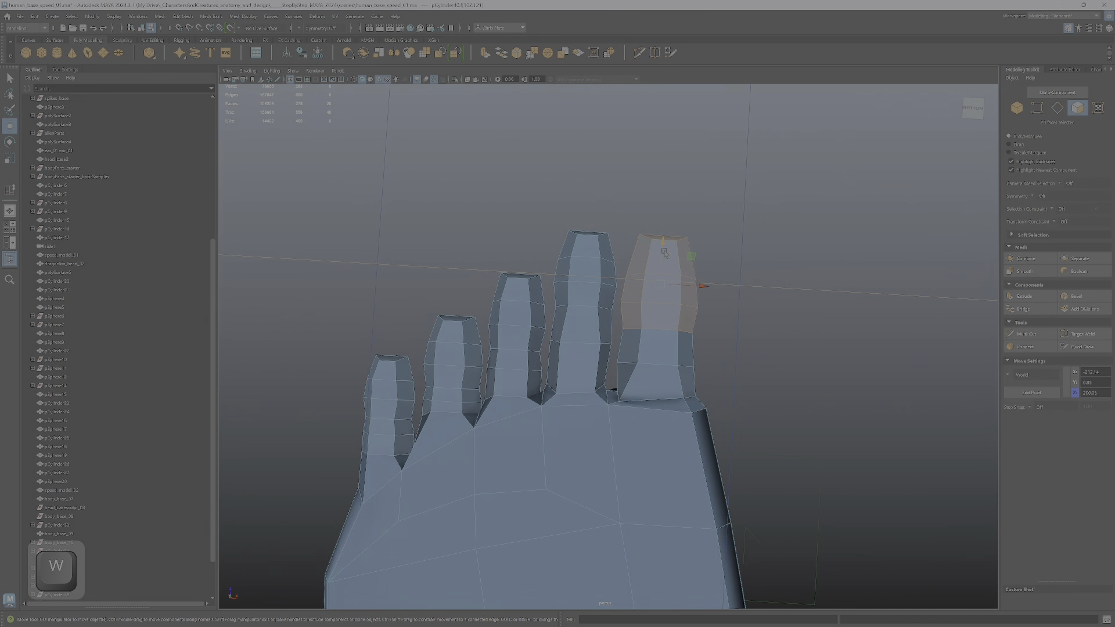
mouse_move(665, 253)
mouse_down()
mouse_move(666, 267)
mouse_move(693, 273)
mouse_move(664, 265)
mouse_up()
key(r)
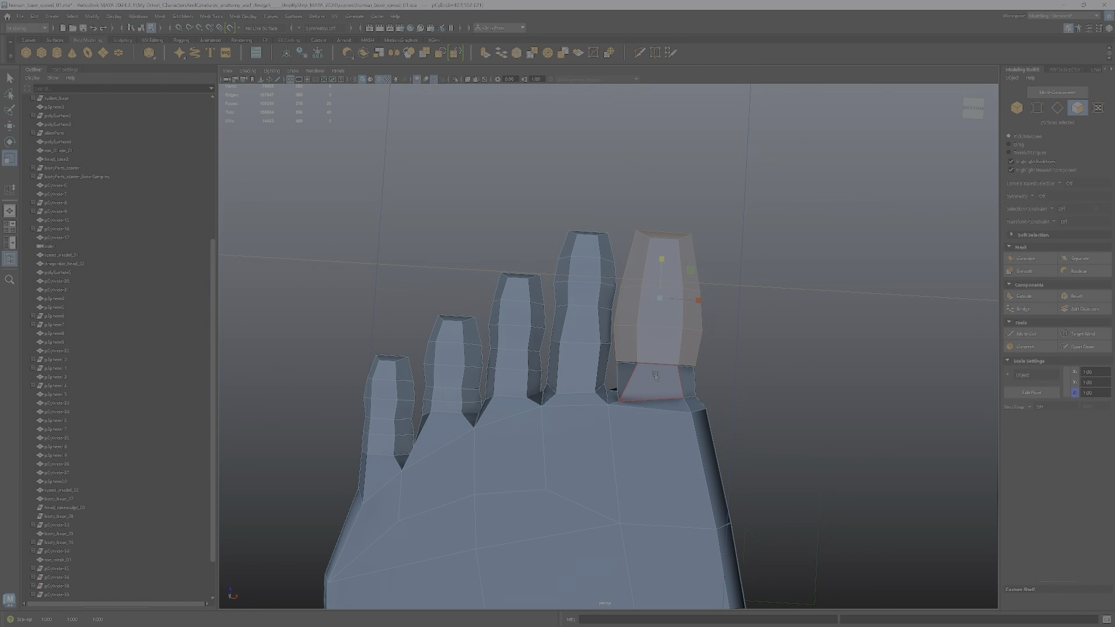
key(w)
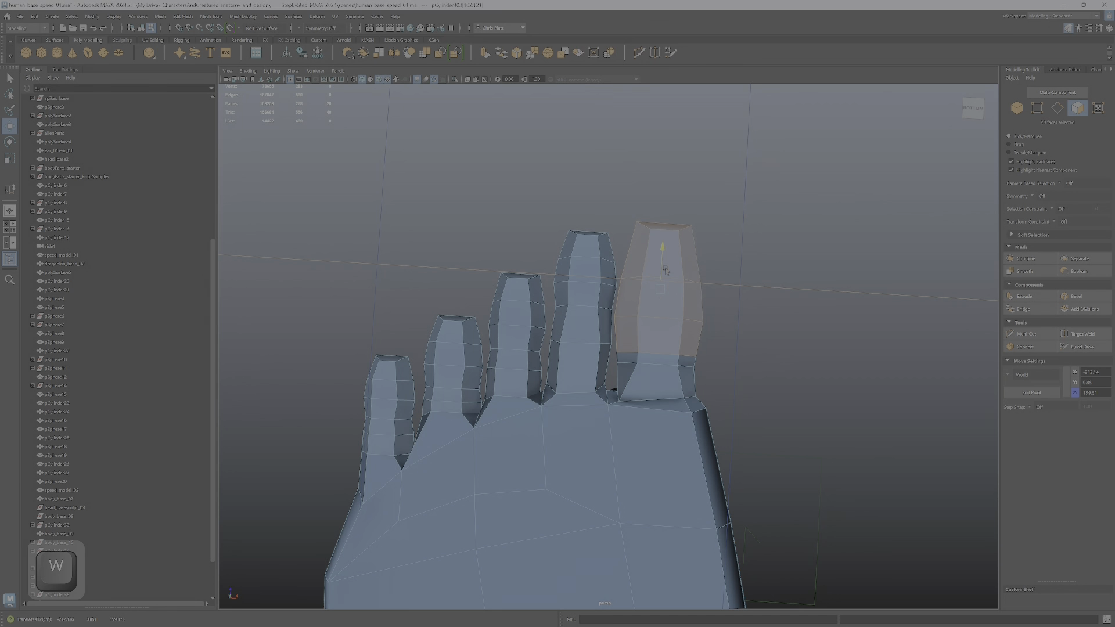
Switch to vertex editing, move the vertices at the big toe's tip back toward the foot, and preview the mesh smoothed.
right_click(671, 246)
click(637, 248)
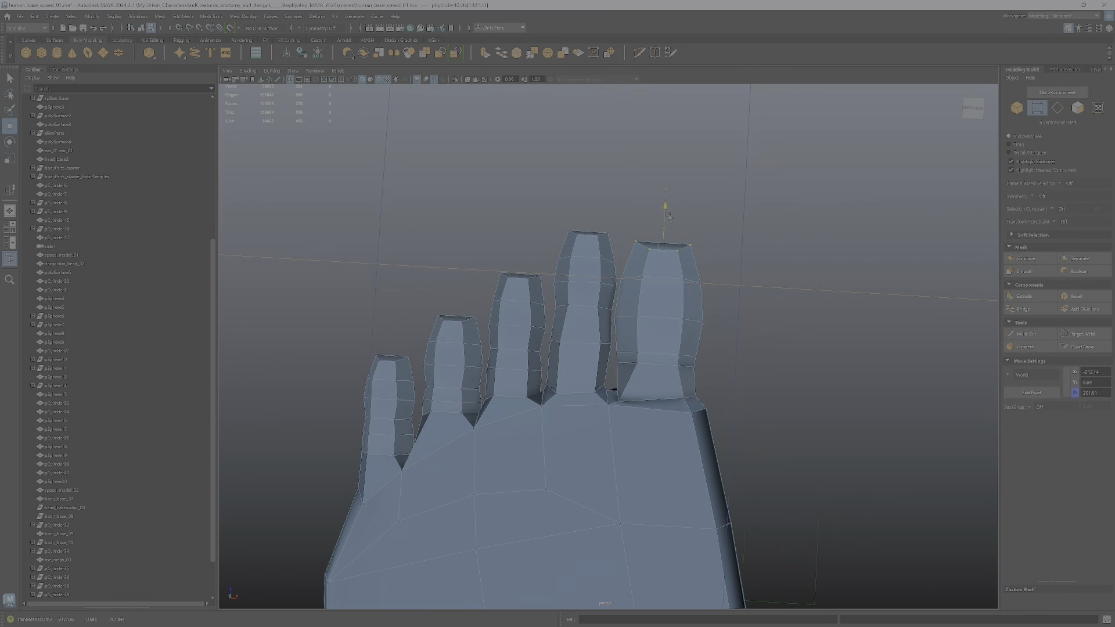
alt+drag(668, 215, 640, 356)
key(3)
alt+right_drag(641, 356, 613, 351)
mouse_move(613, 350)
alt+mouse_down()
mouse_move(625, 375)
mouse_move(616, 349)
mouse_move(611, 368)
alt+mouse_up()
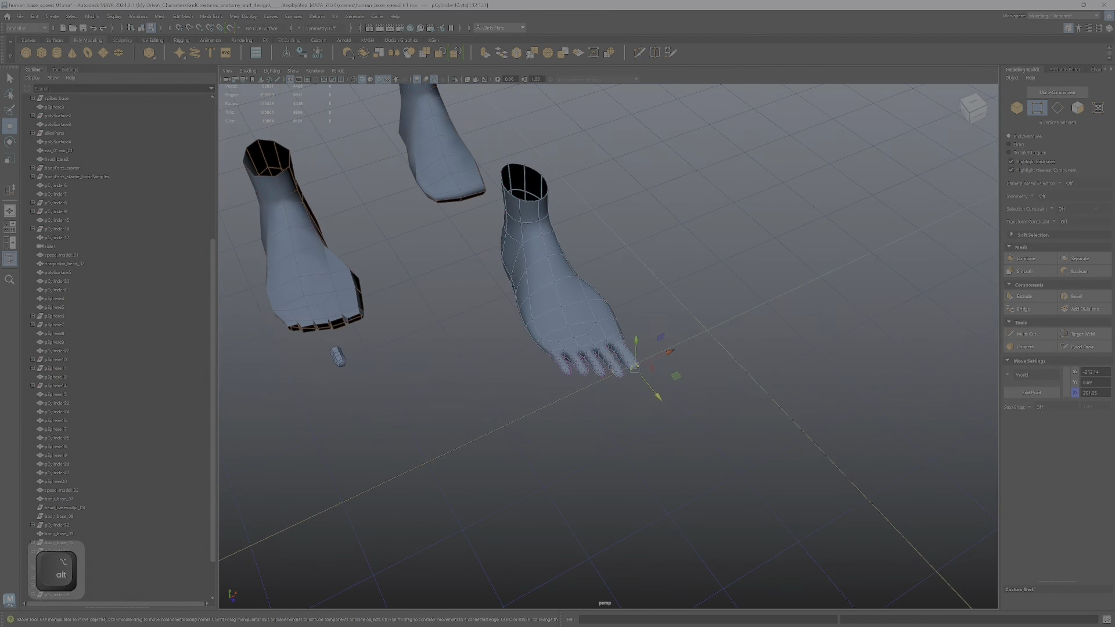
scroll(612, 368, up, 6)
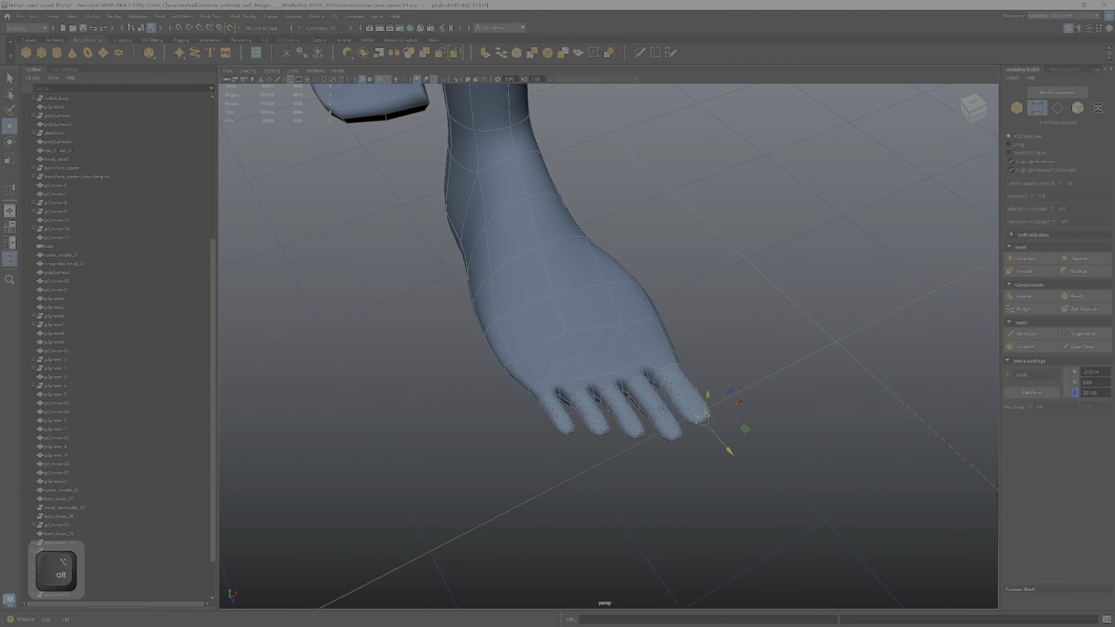
alt+drag(662, 410, 759, 343)
scroll(706, 261, up, 5)
alt+middle_drag(756, 372, 751, 327)
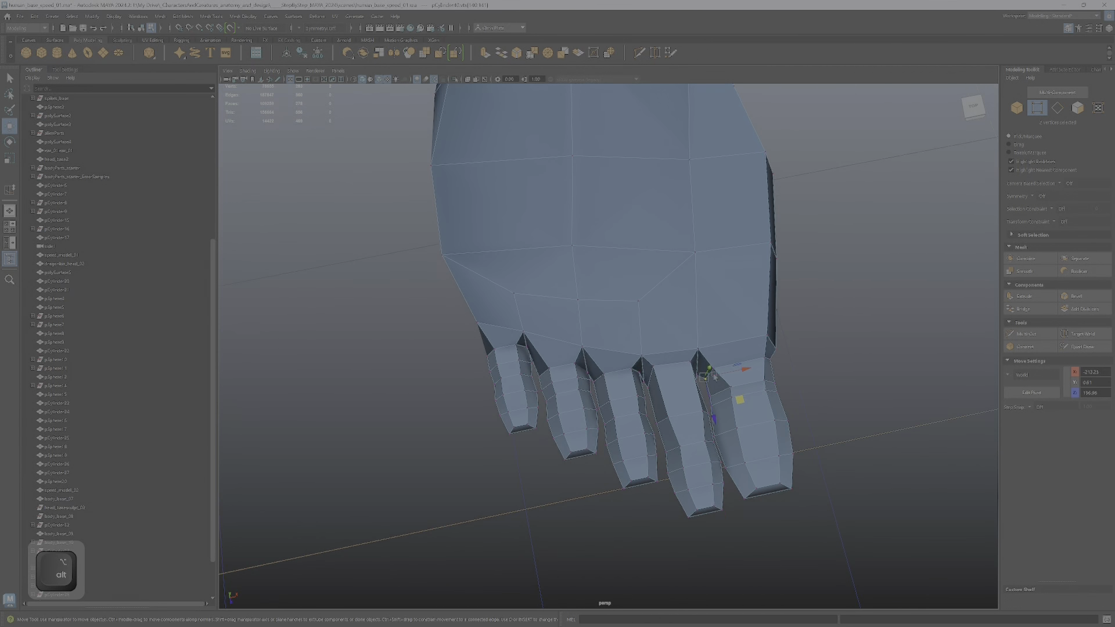
Examine the foot's side profile and its underside, including how the toes line up with the sole.
alt+drag(656, 369, 756, 337)
alt+right_drag(756, 336, 691, 340)
alt+drag(691, 340, 619, 381)
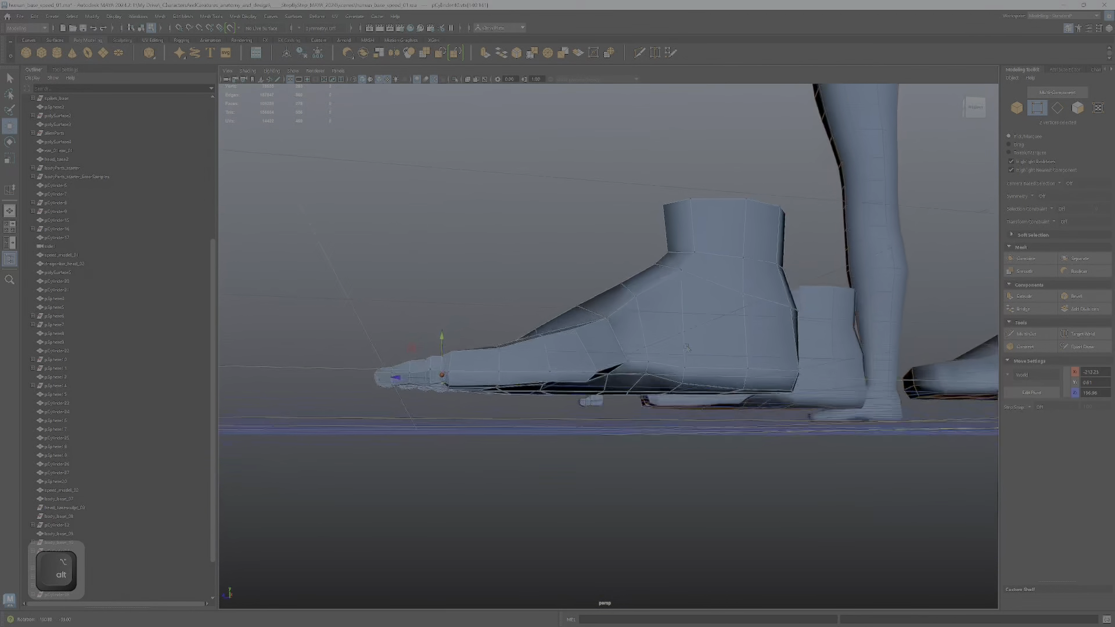
alt+right_drag(546, 375, 575, 372)
alt+drag(575, 372, 552, 424)
alt+middle_drag(552, 424, 667, 366)
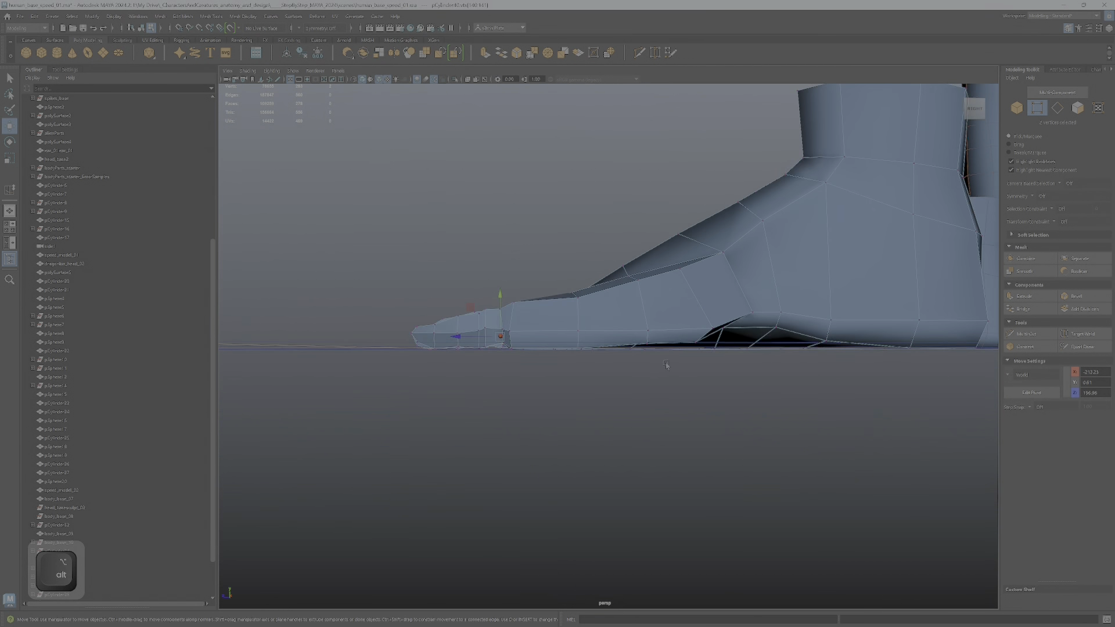
alt+drag(667, 366, 632, 315)
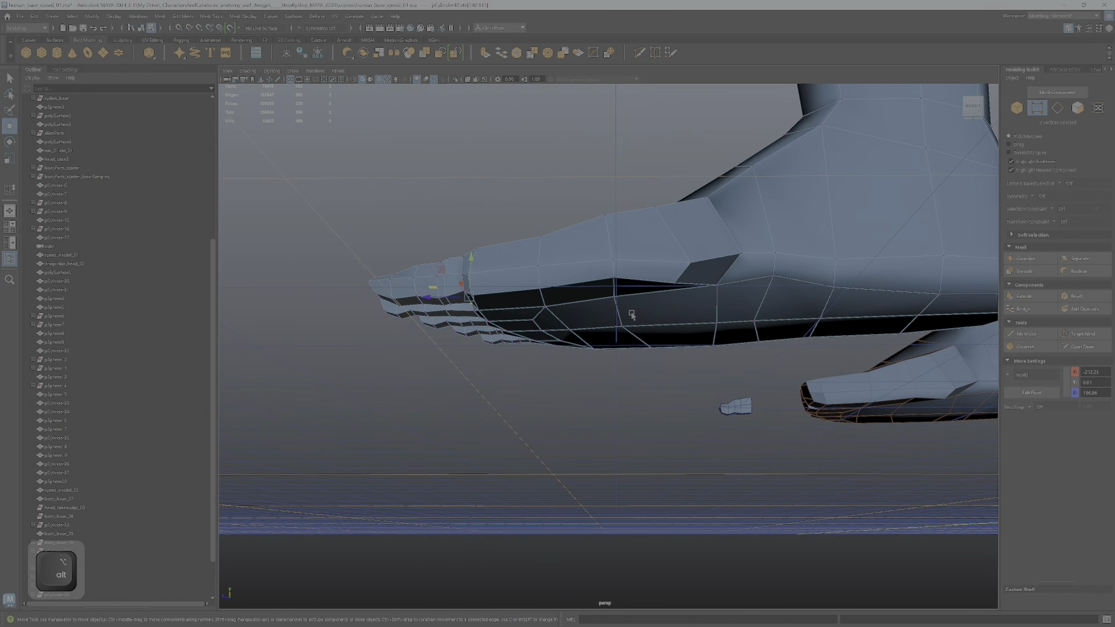
Slide the lower edges along the foot's inner side and adjust the edges across the sole to shape the arch.
ctrl+shift+click(705, 271)
alt+drag(705, 270, 704, 367)
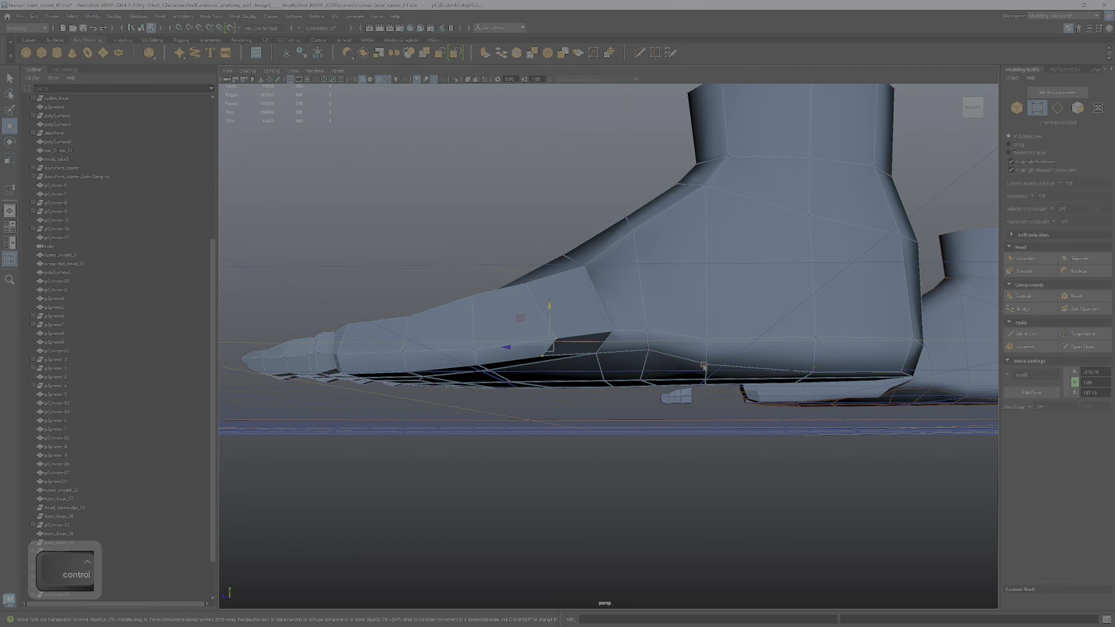
ctrl+shift+click(709, 336)
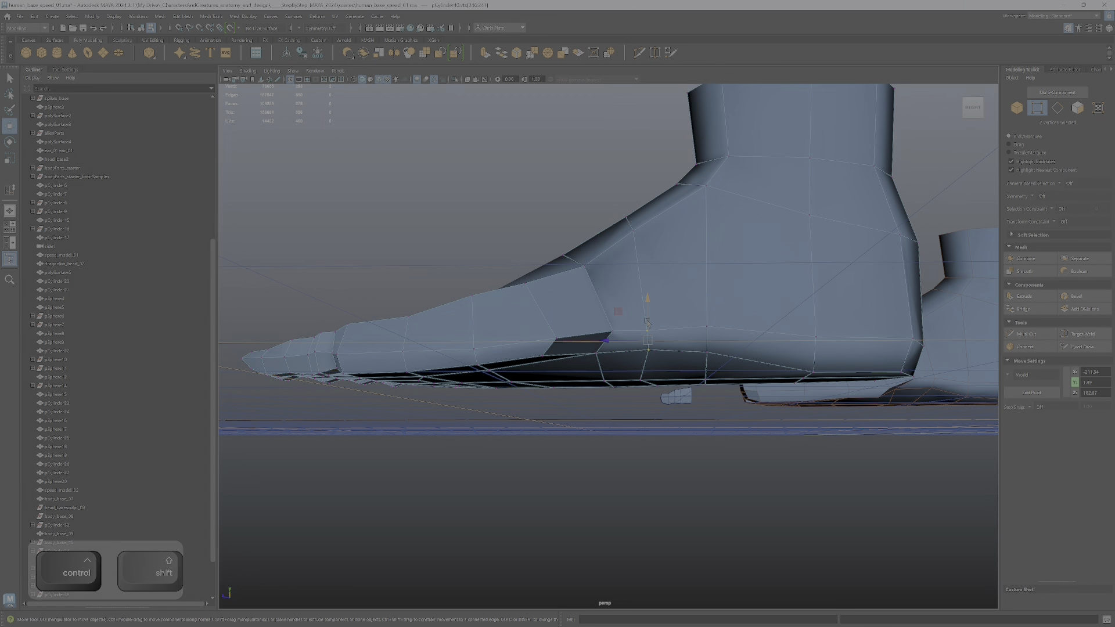
ctrl+shift+click(646, 337)
alt+drag(646, 337, 526, 361)
shift+click(574, 390)
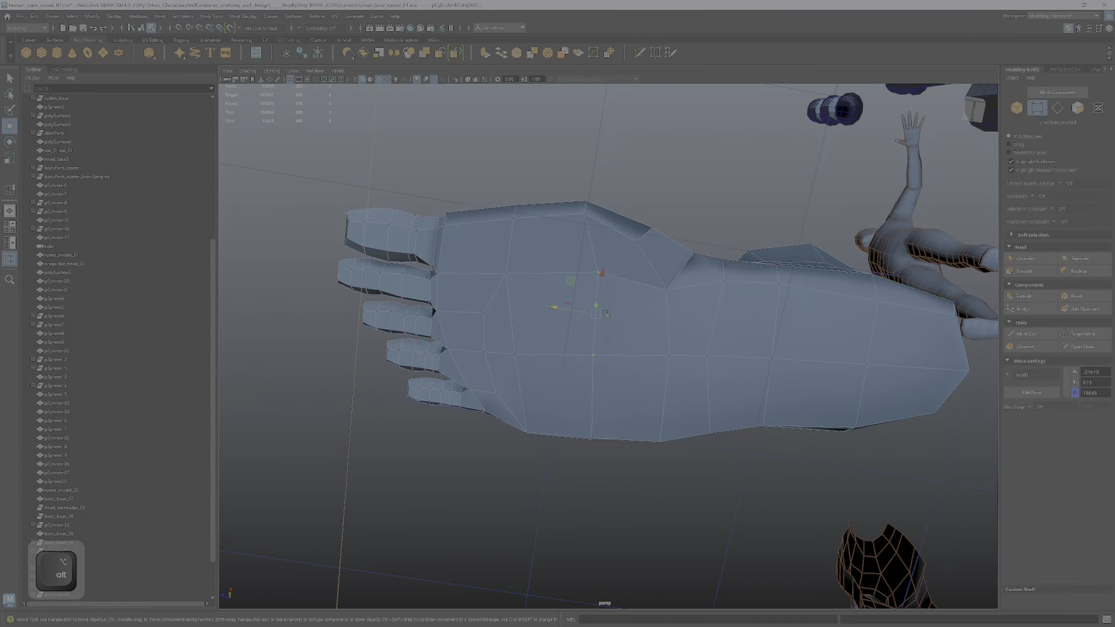
alt+drag(606, 314, 661, 371)
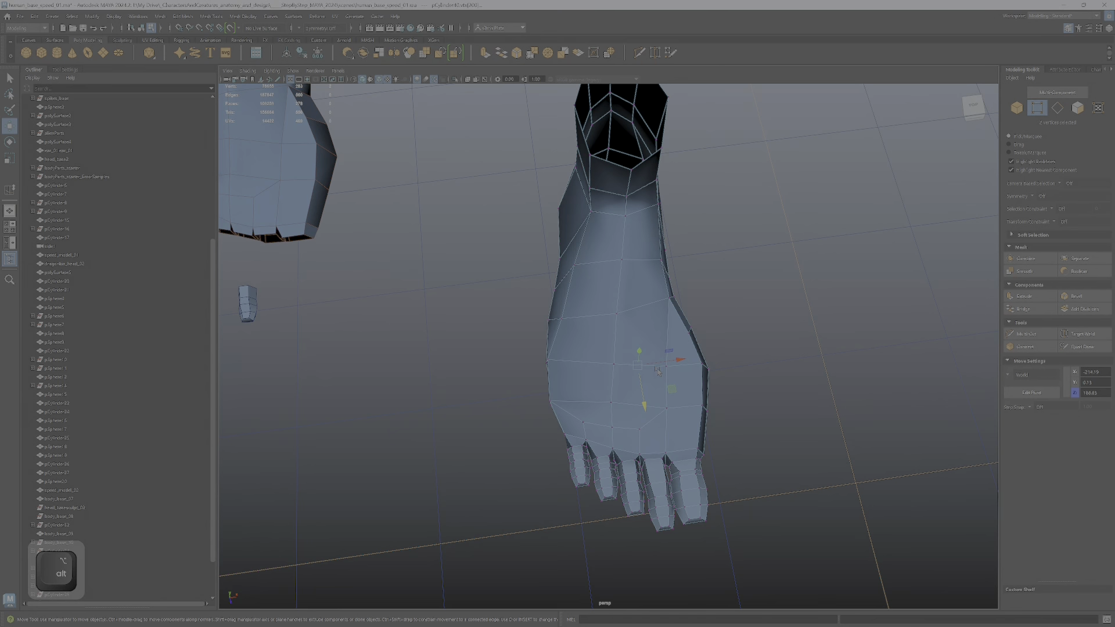
Consult the foot anatomy drawings in Google Slides and, back in Maya, adjust the lower edges on the foot's outer side, undoing a stray change.
key(alt+Tab)
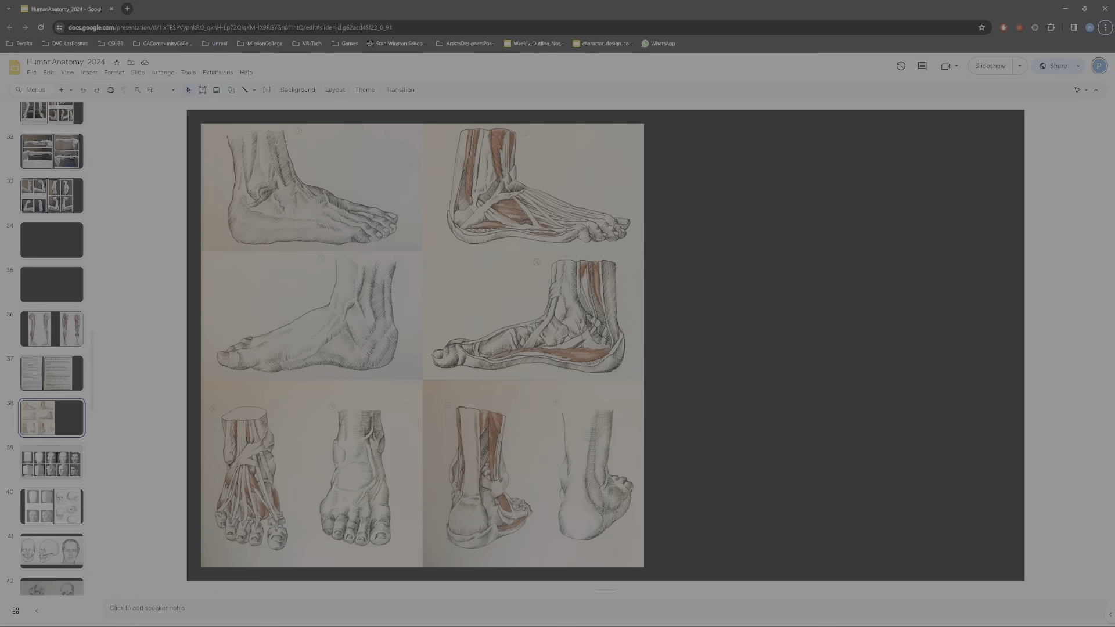
key(alt+Tab)
alt+drag(511, 505, 546, 494)
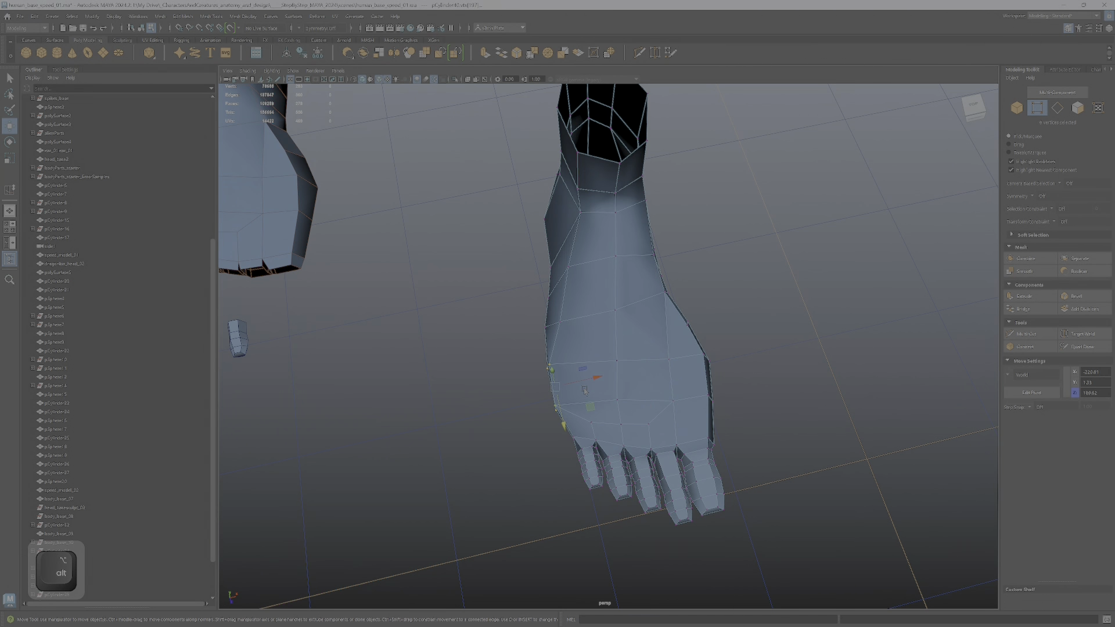
alt+drag(581, 385, 555, 351)
click(541, 343)
key(ctrl+z)
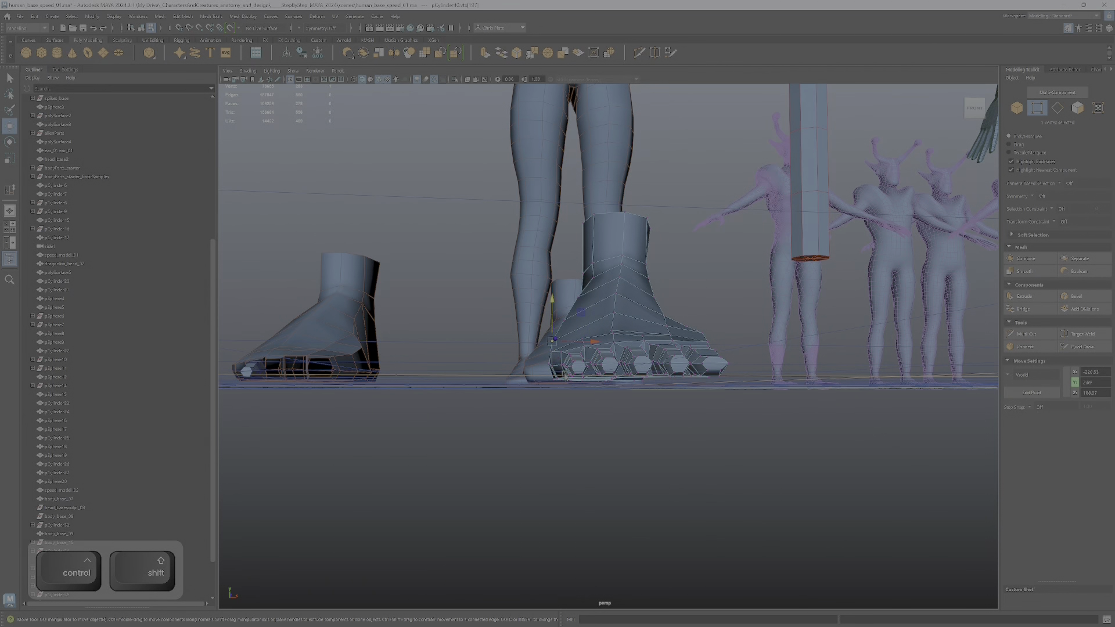
shift+click(552, 352)
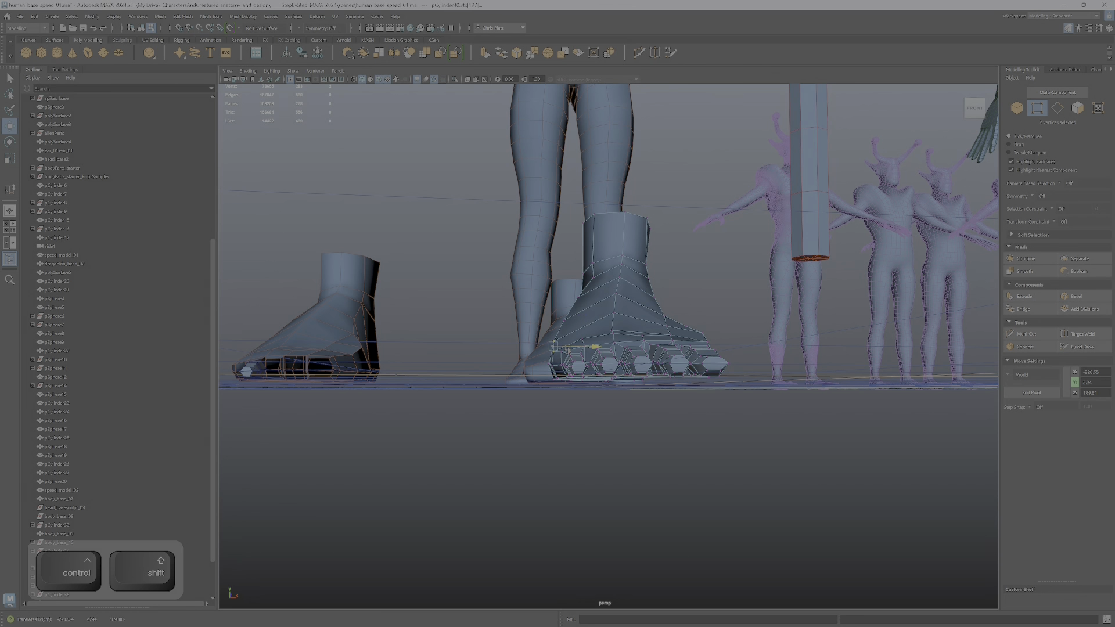